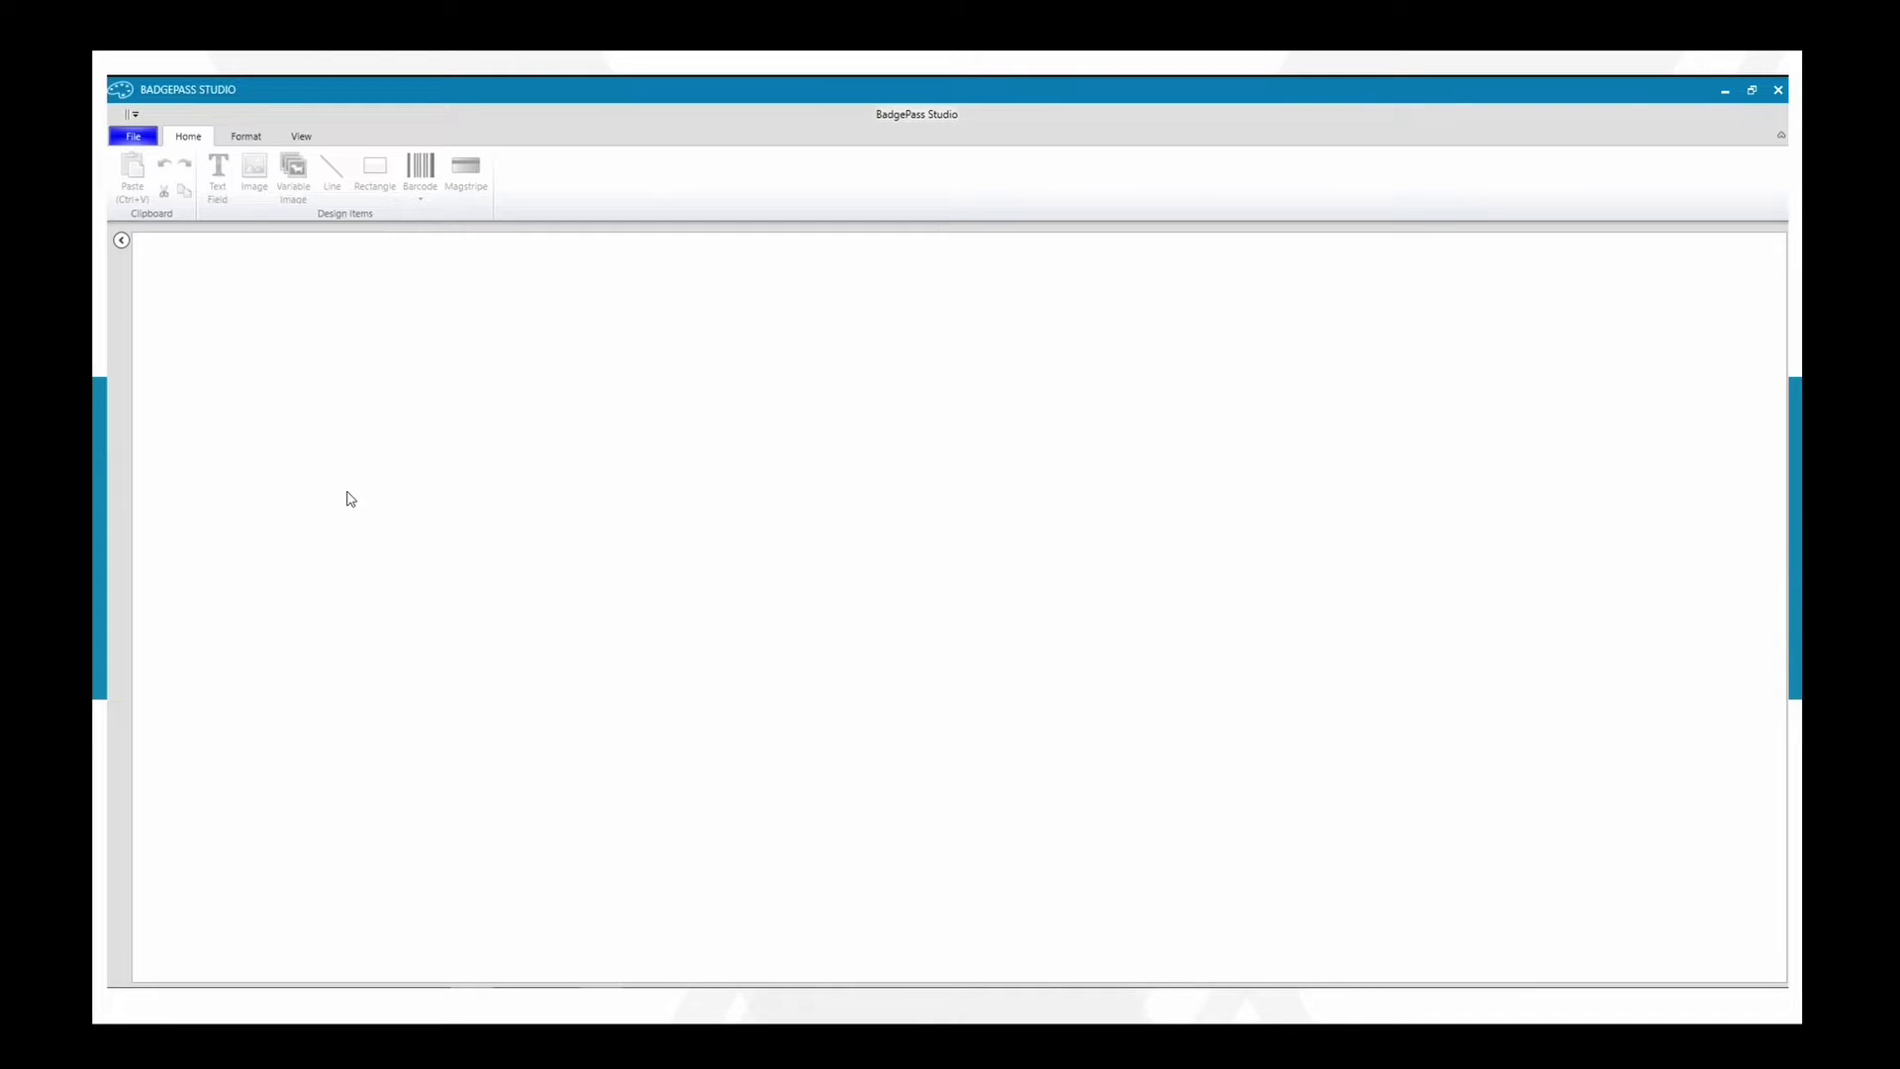
Create a new portrait badge design named "SparkPop Corporation" for the BadgePass One product and the Employee entity type
{"action": "left_click", "coordinate": [128, 139]}
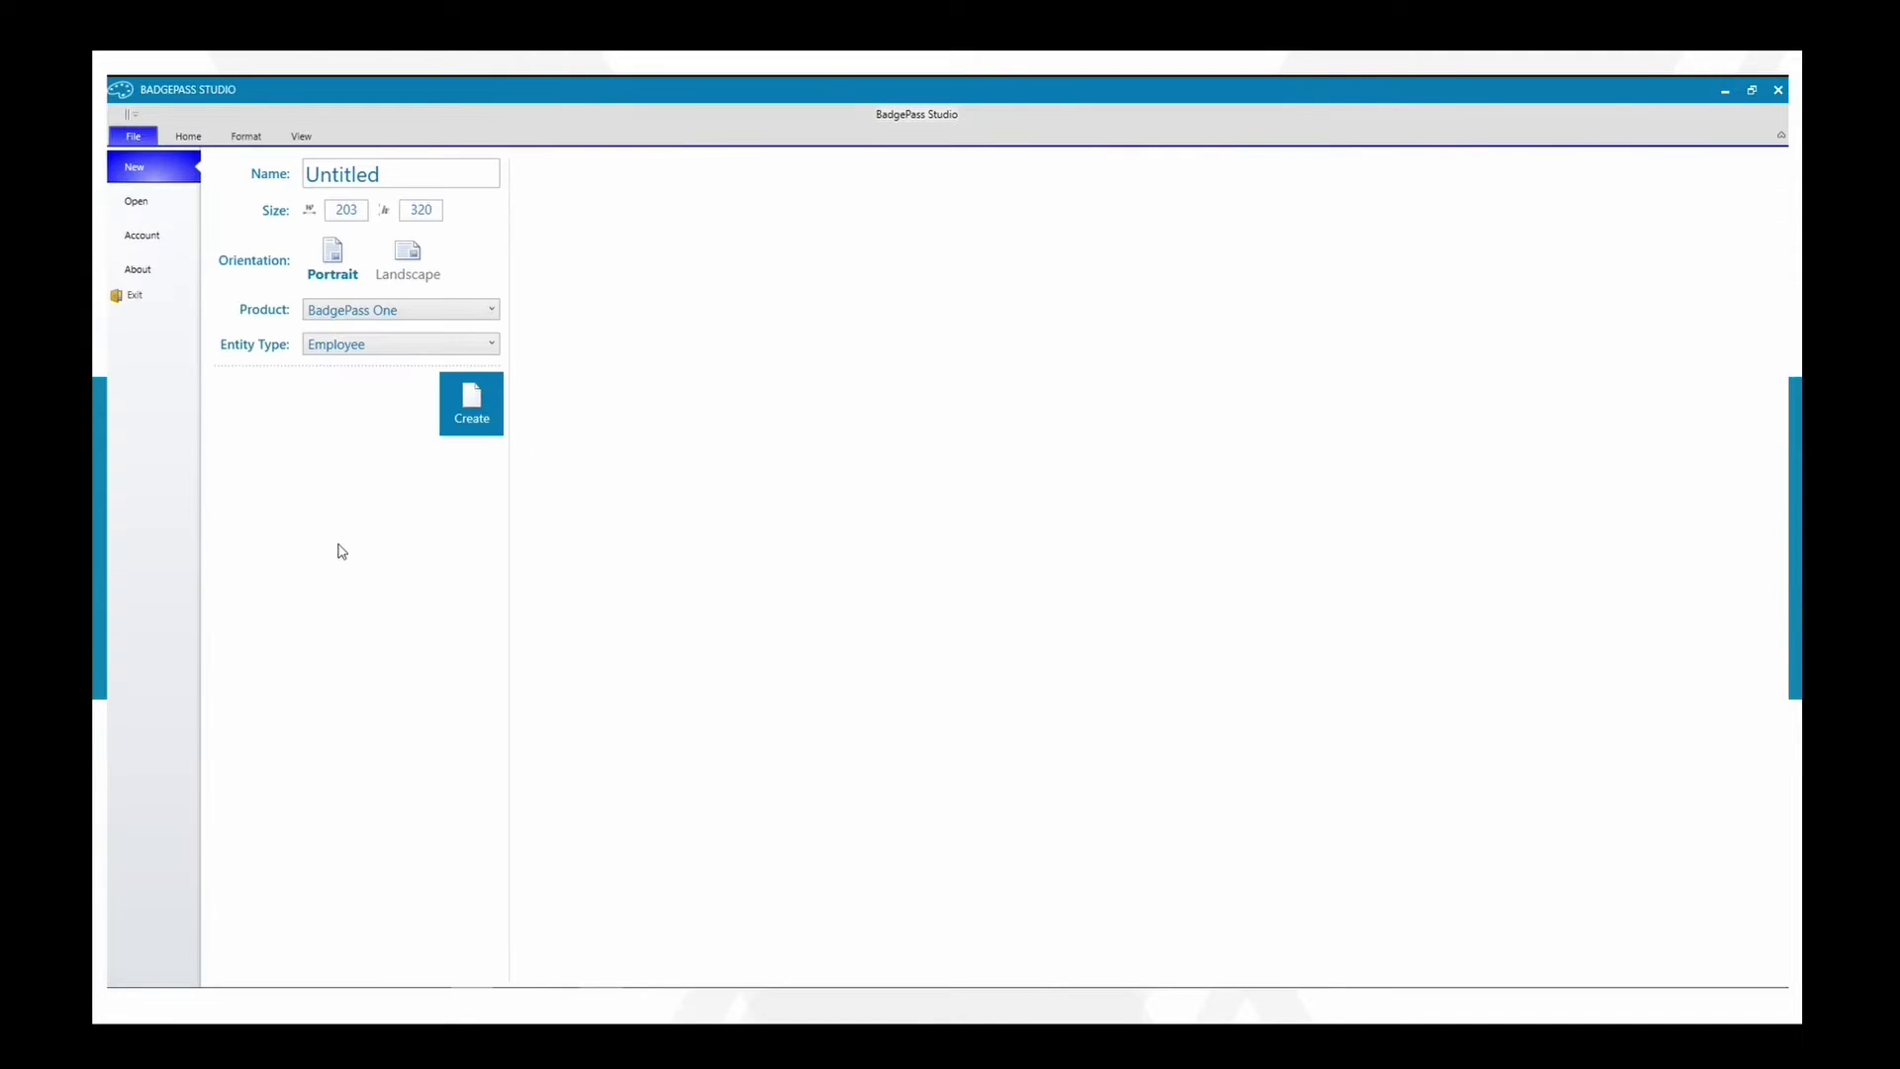
{"action": "left_click", "coordinate": [429, 183]}
{"action": "left_click_drag", "start_coordinate": [428, 183], "coordinate": [250, 166]}
{"action": "type", "text": "SparkPop Corporation"}
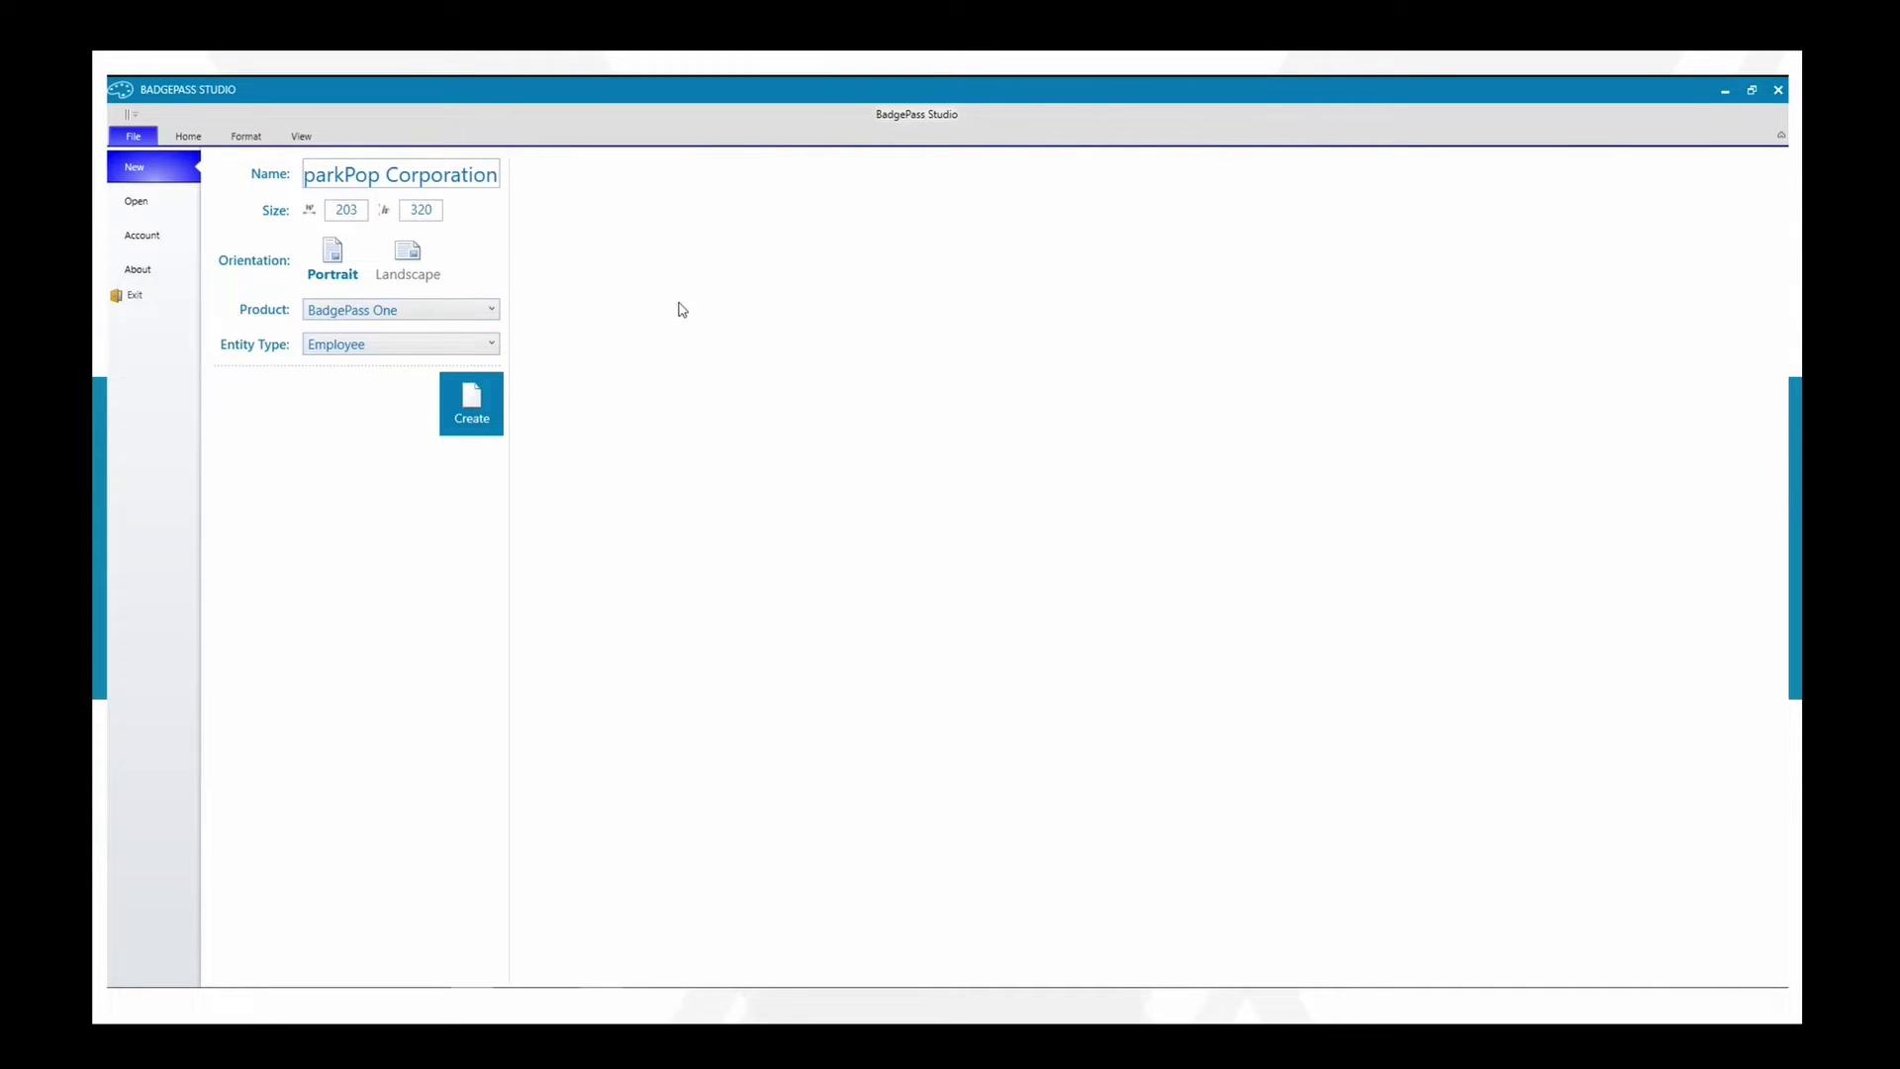
{"action": "left_click", "coordinate": [368, 349]}
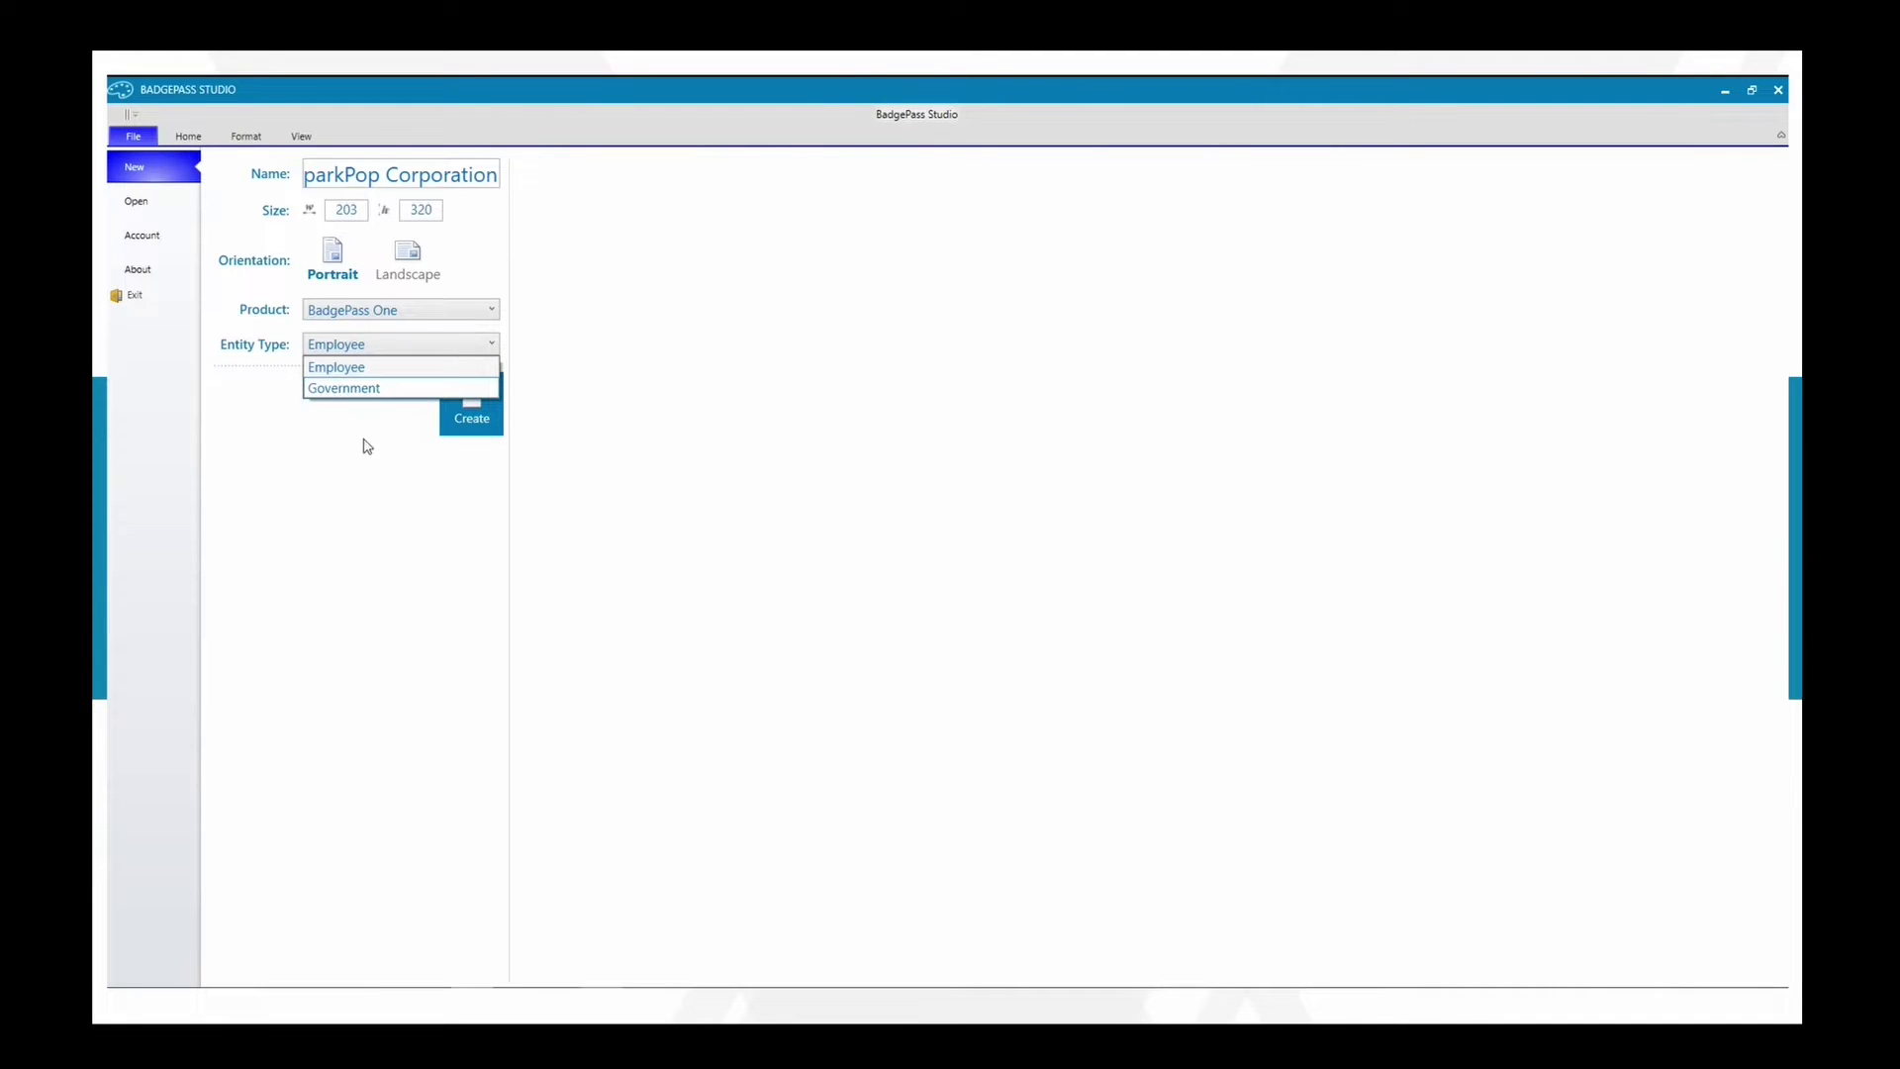
{"action": "left_click", "coordinate": [368, 367]}
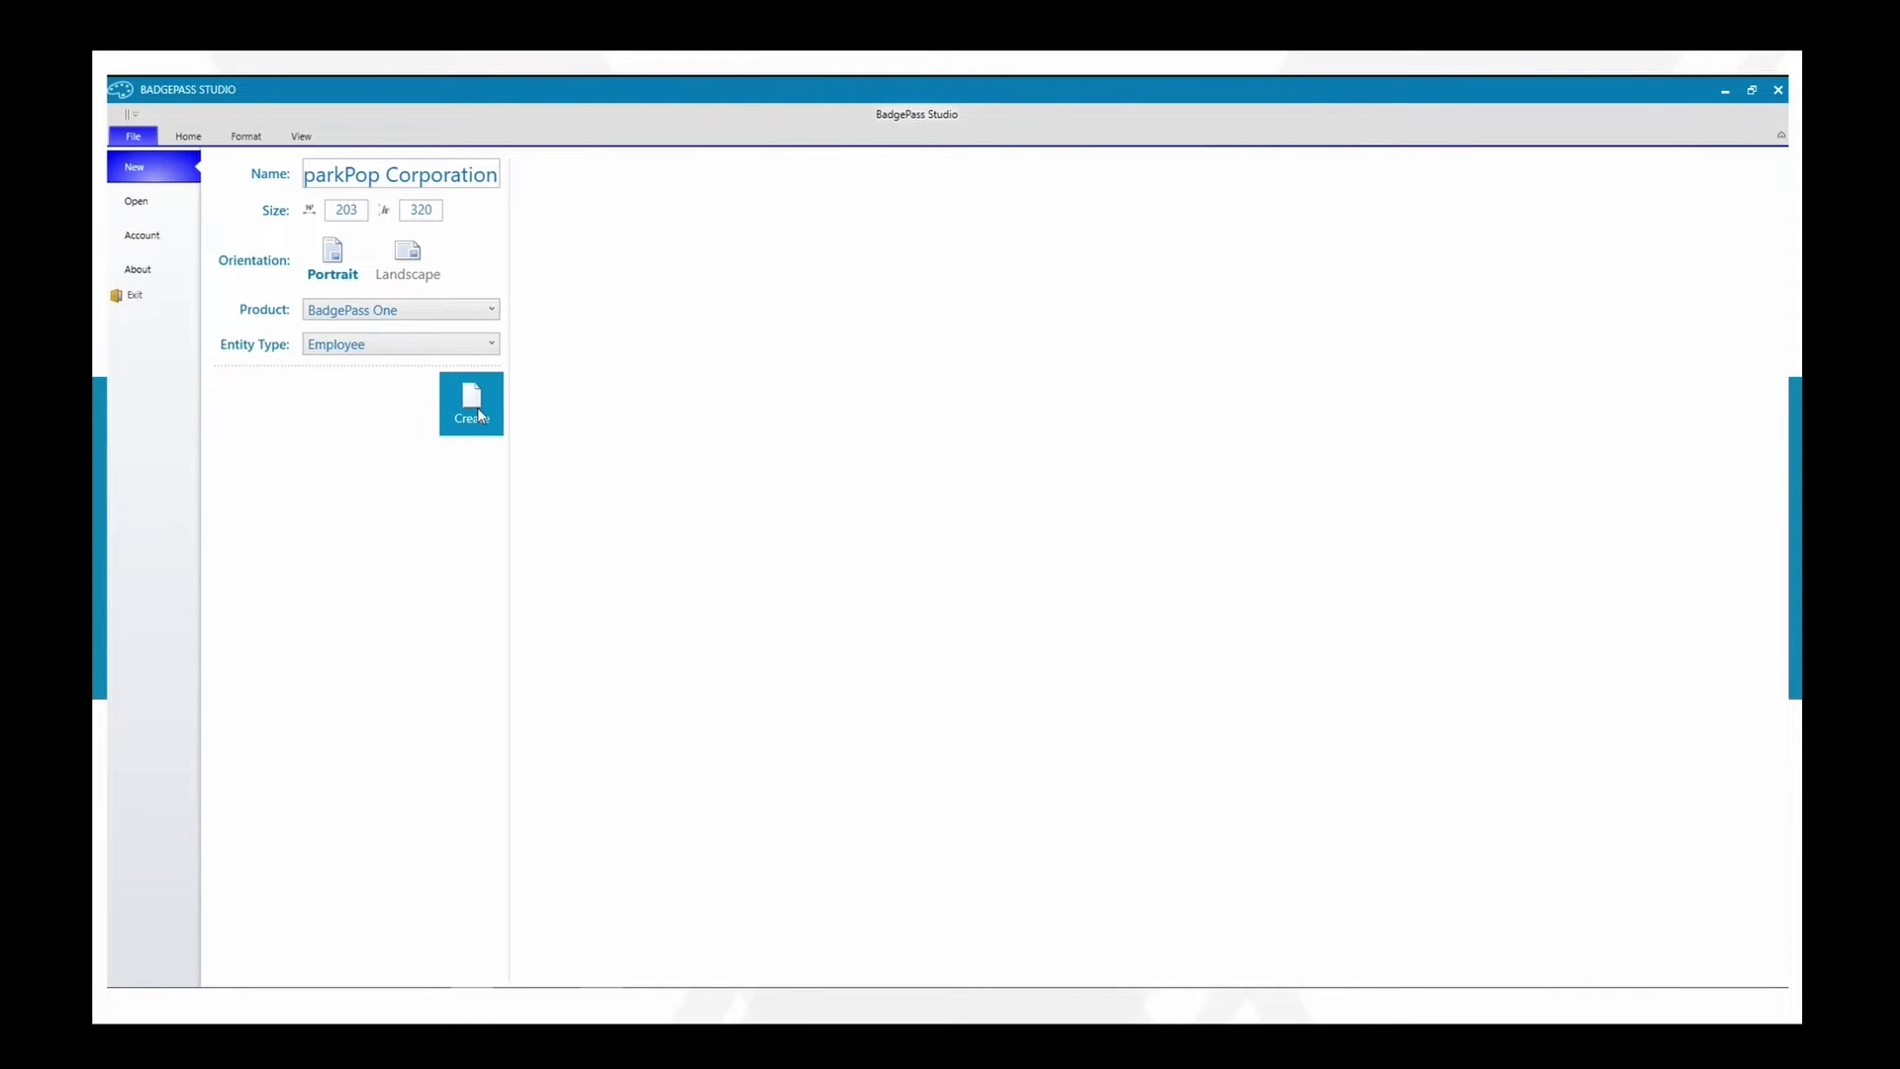
{"action": "left_click", "coordinate": [473, 410]}
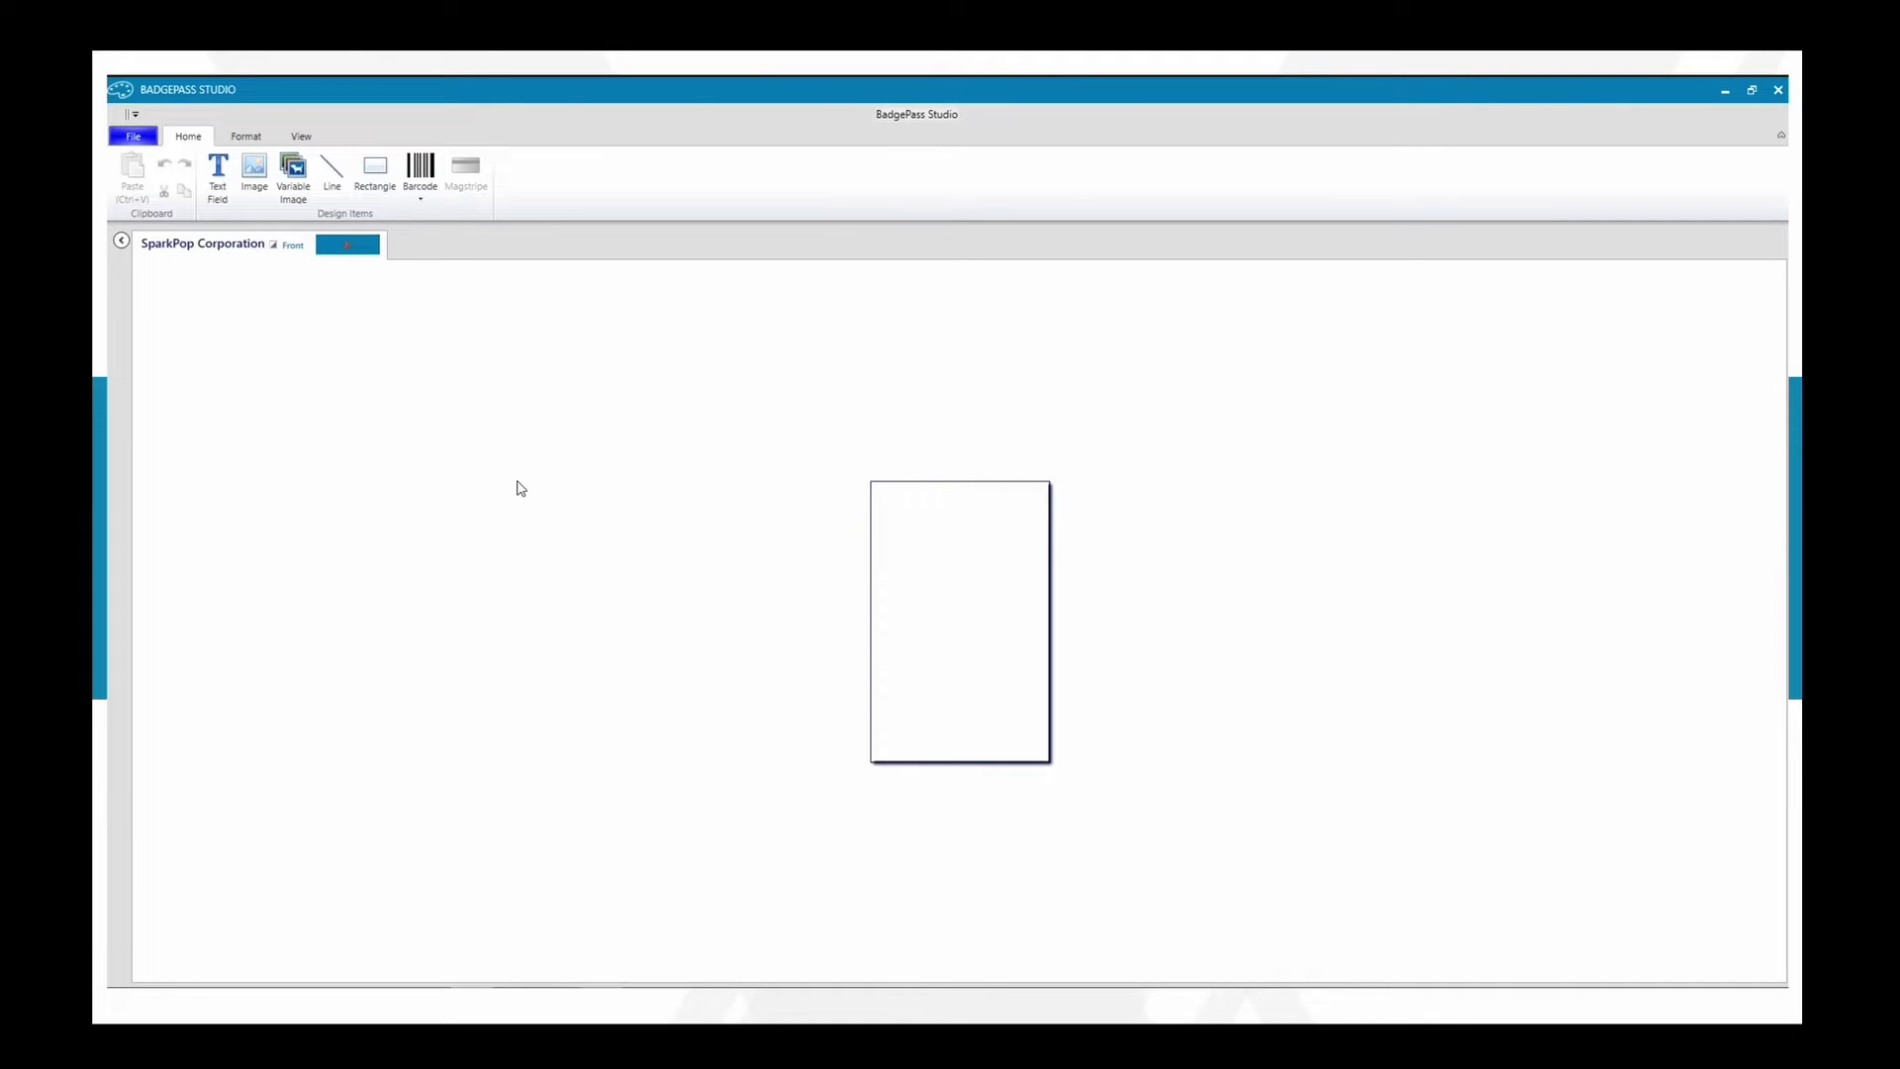
Insert the badge_asset_sparkpop-logo file from the SparkPop Corporation Visual Assets folder as a static image
{"action": "left_click", "coordinate": [252, 171]}
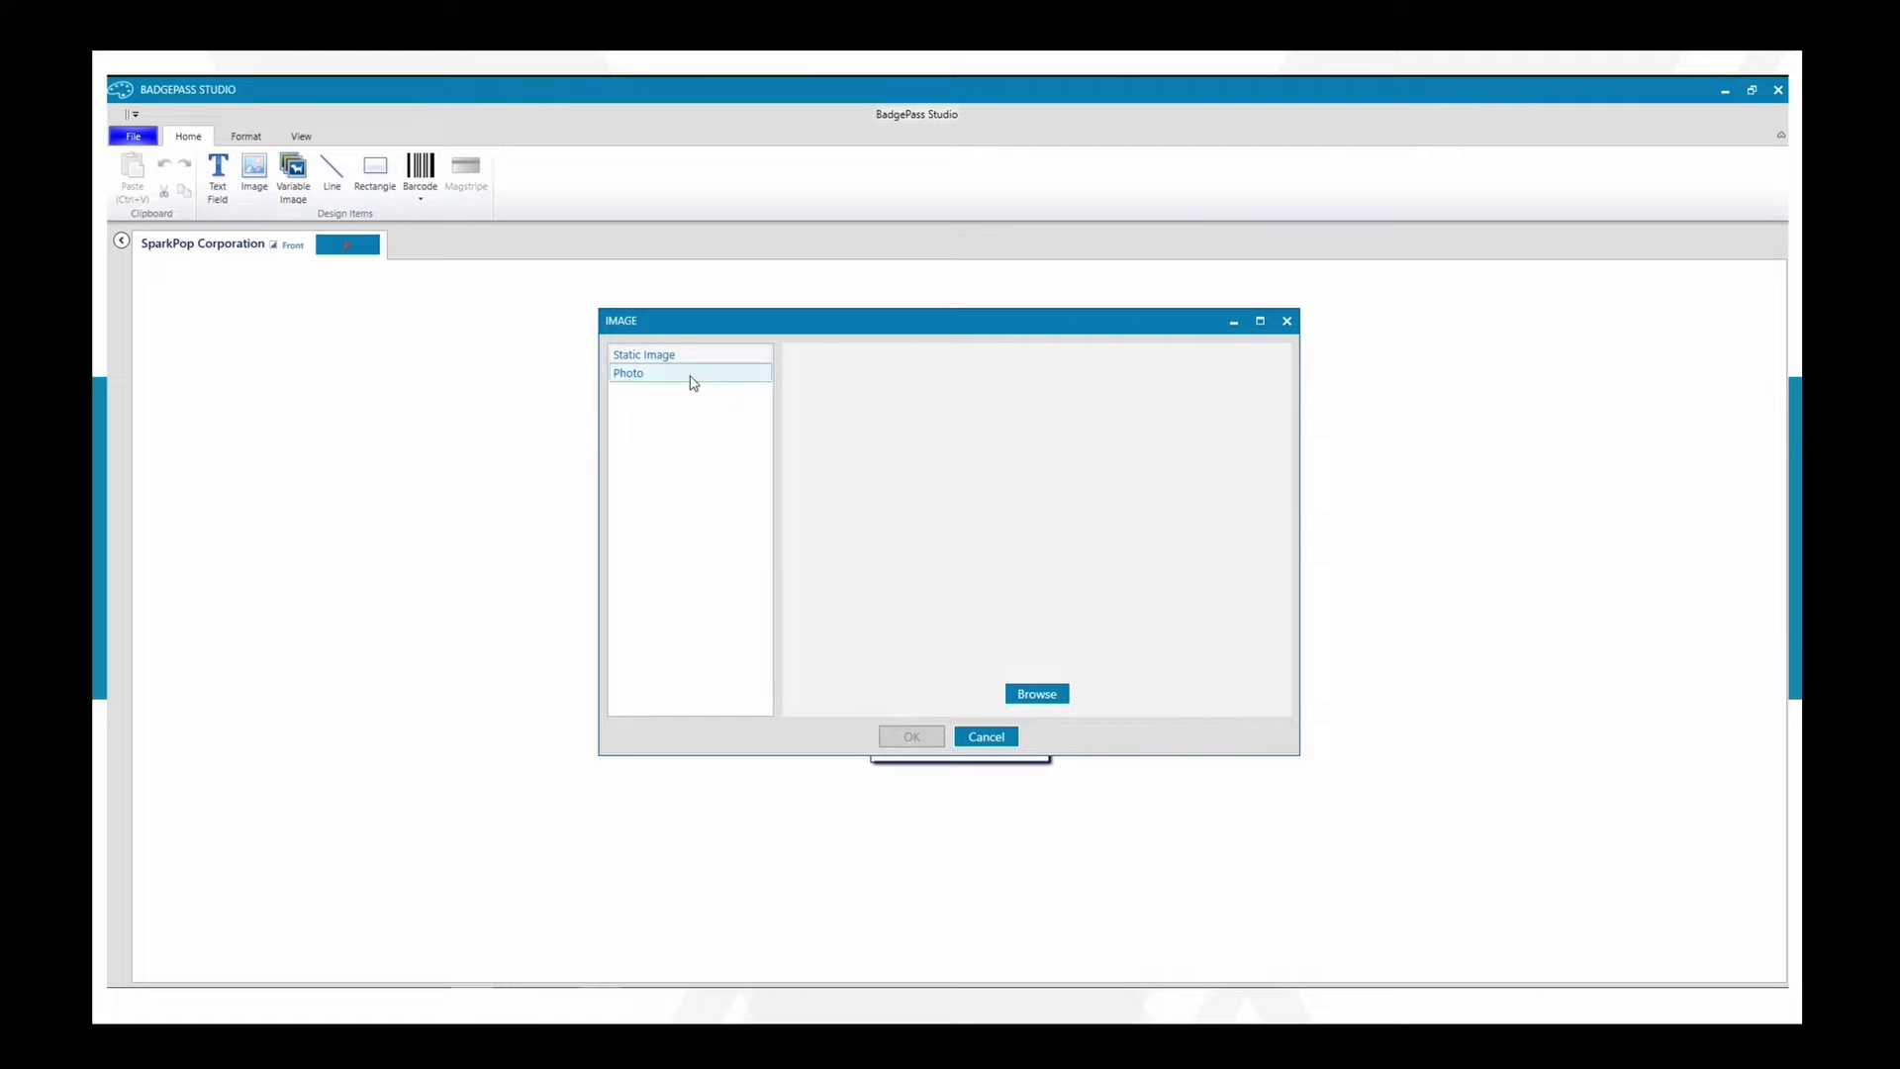
{"action": "left_click", "coordinate": [645, 376]}
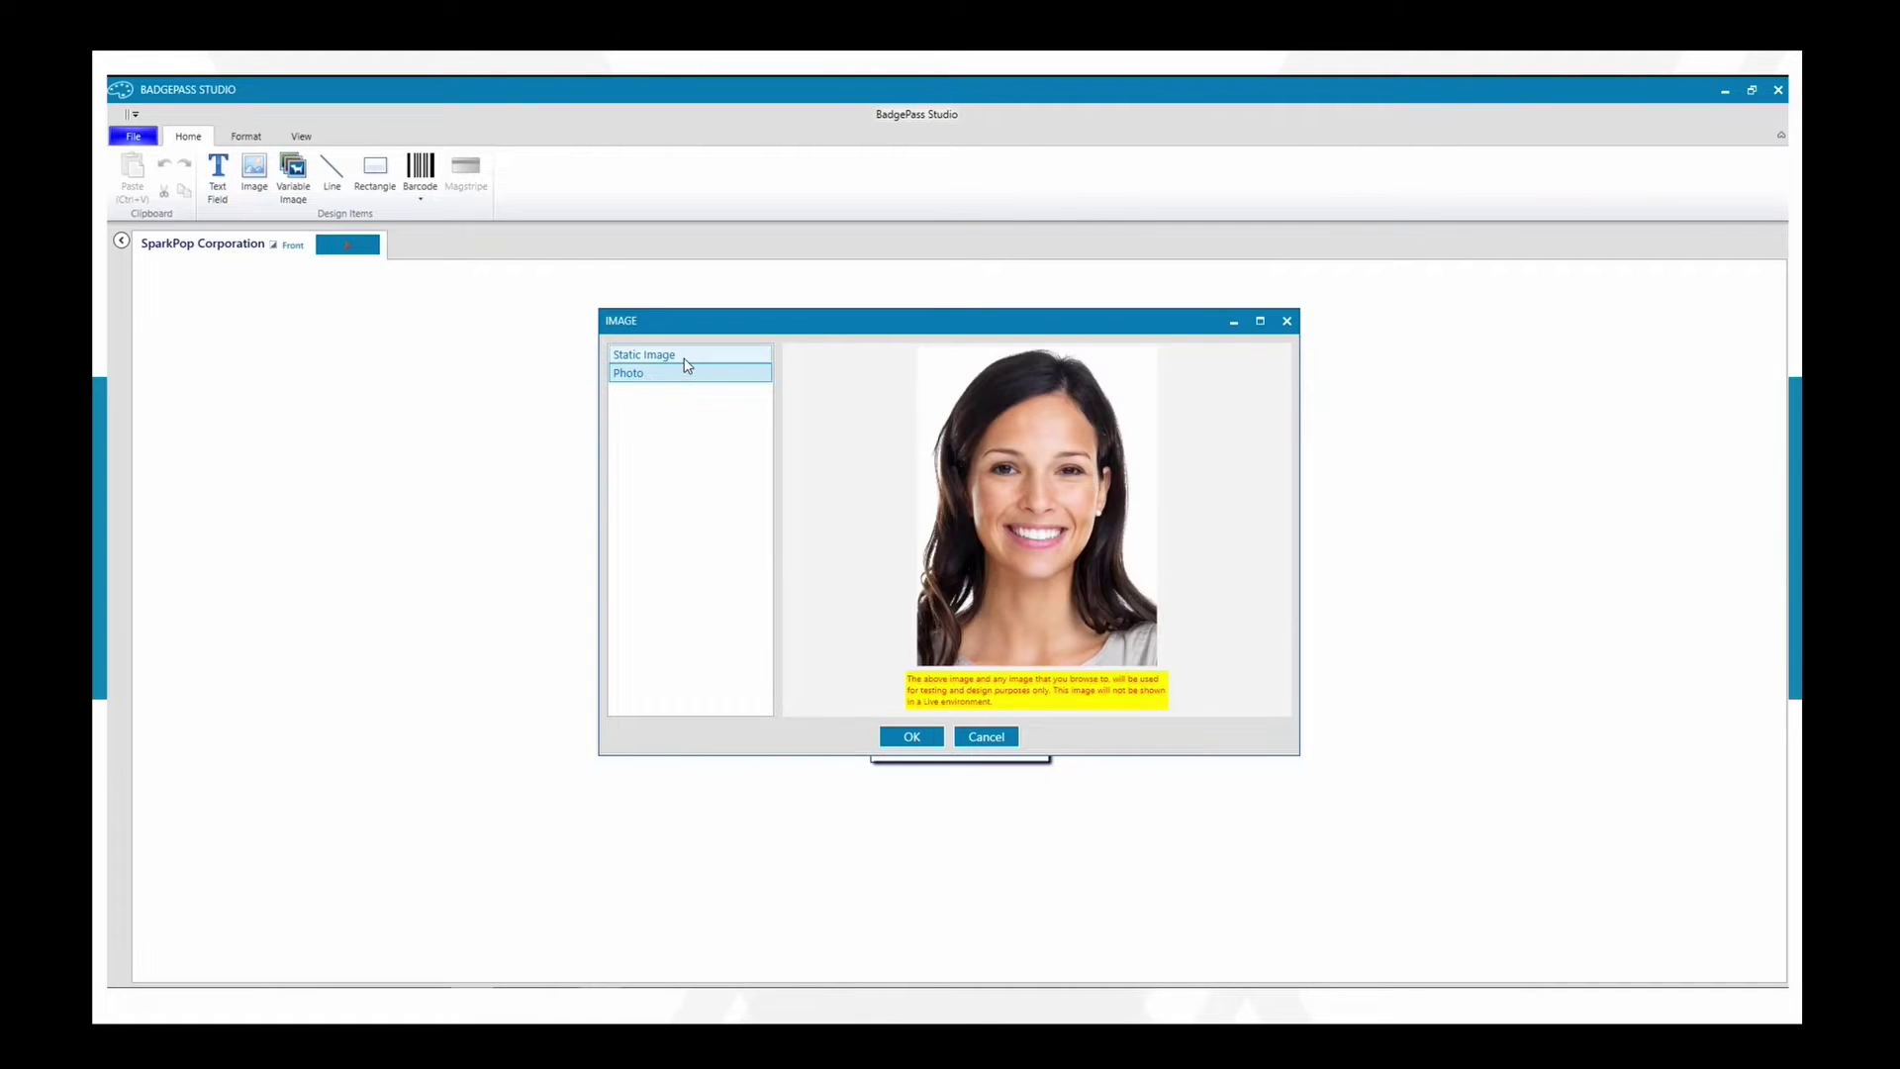
{"action": "left_click", "coordinate": [684, 358]}
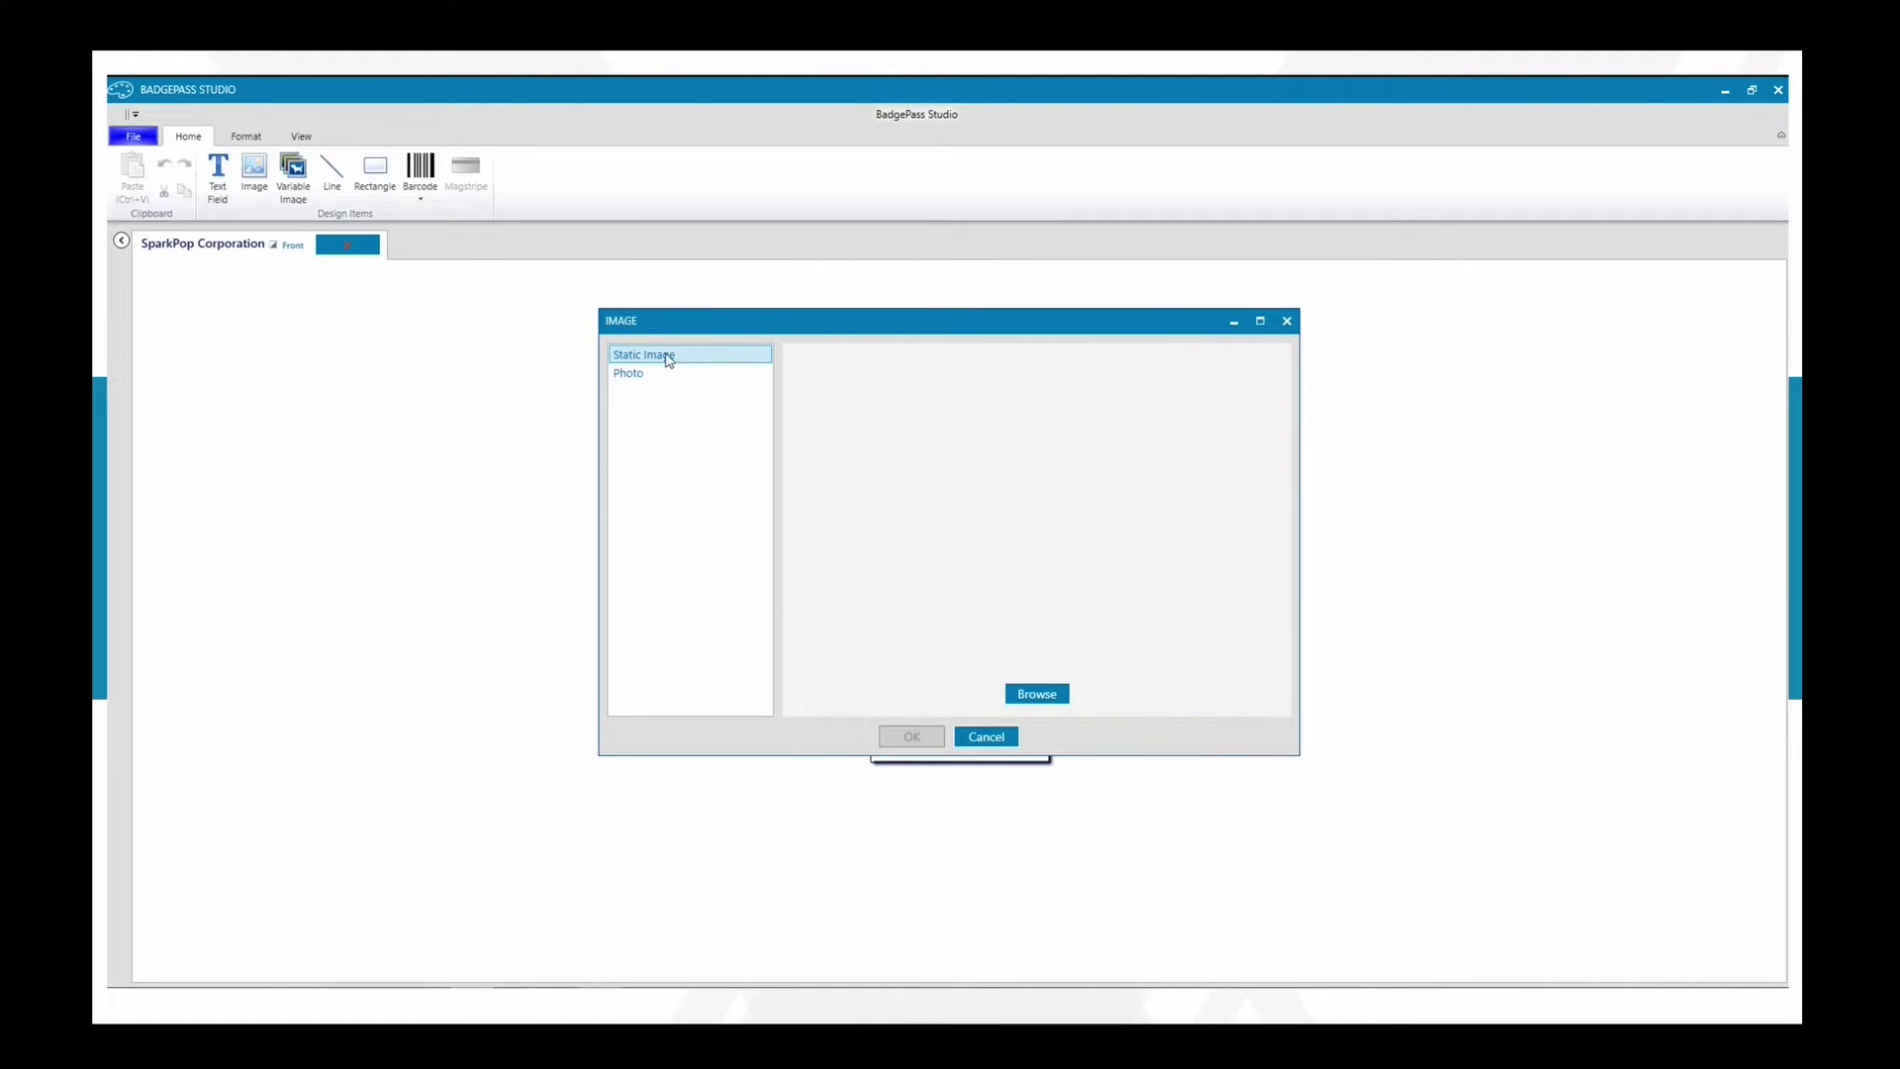
{"action": "left_click", "coordinate": [1053, 696]}
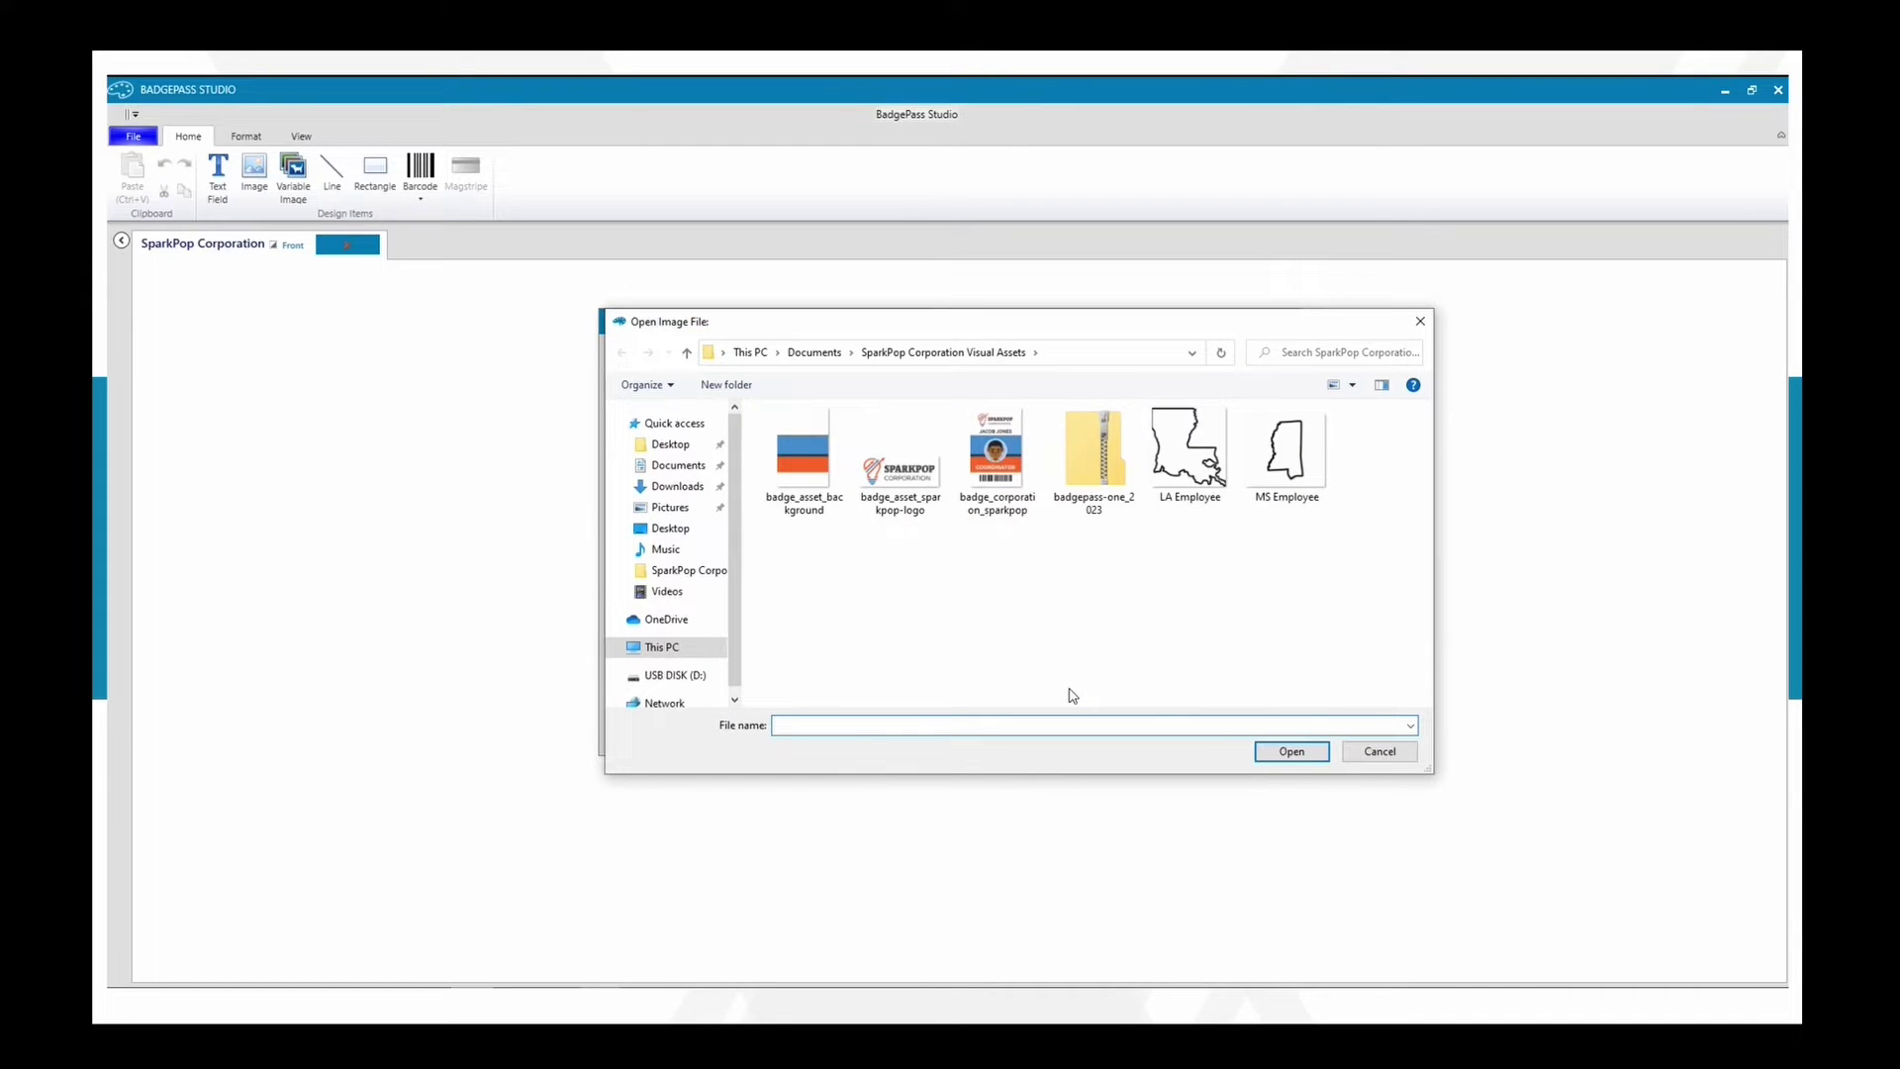
{"action": "left_click", "coordinate": [904, 477]}
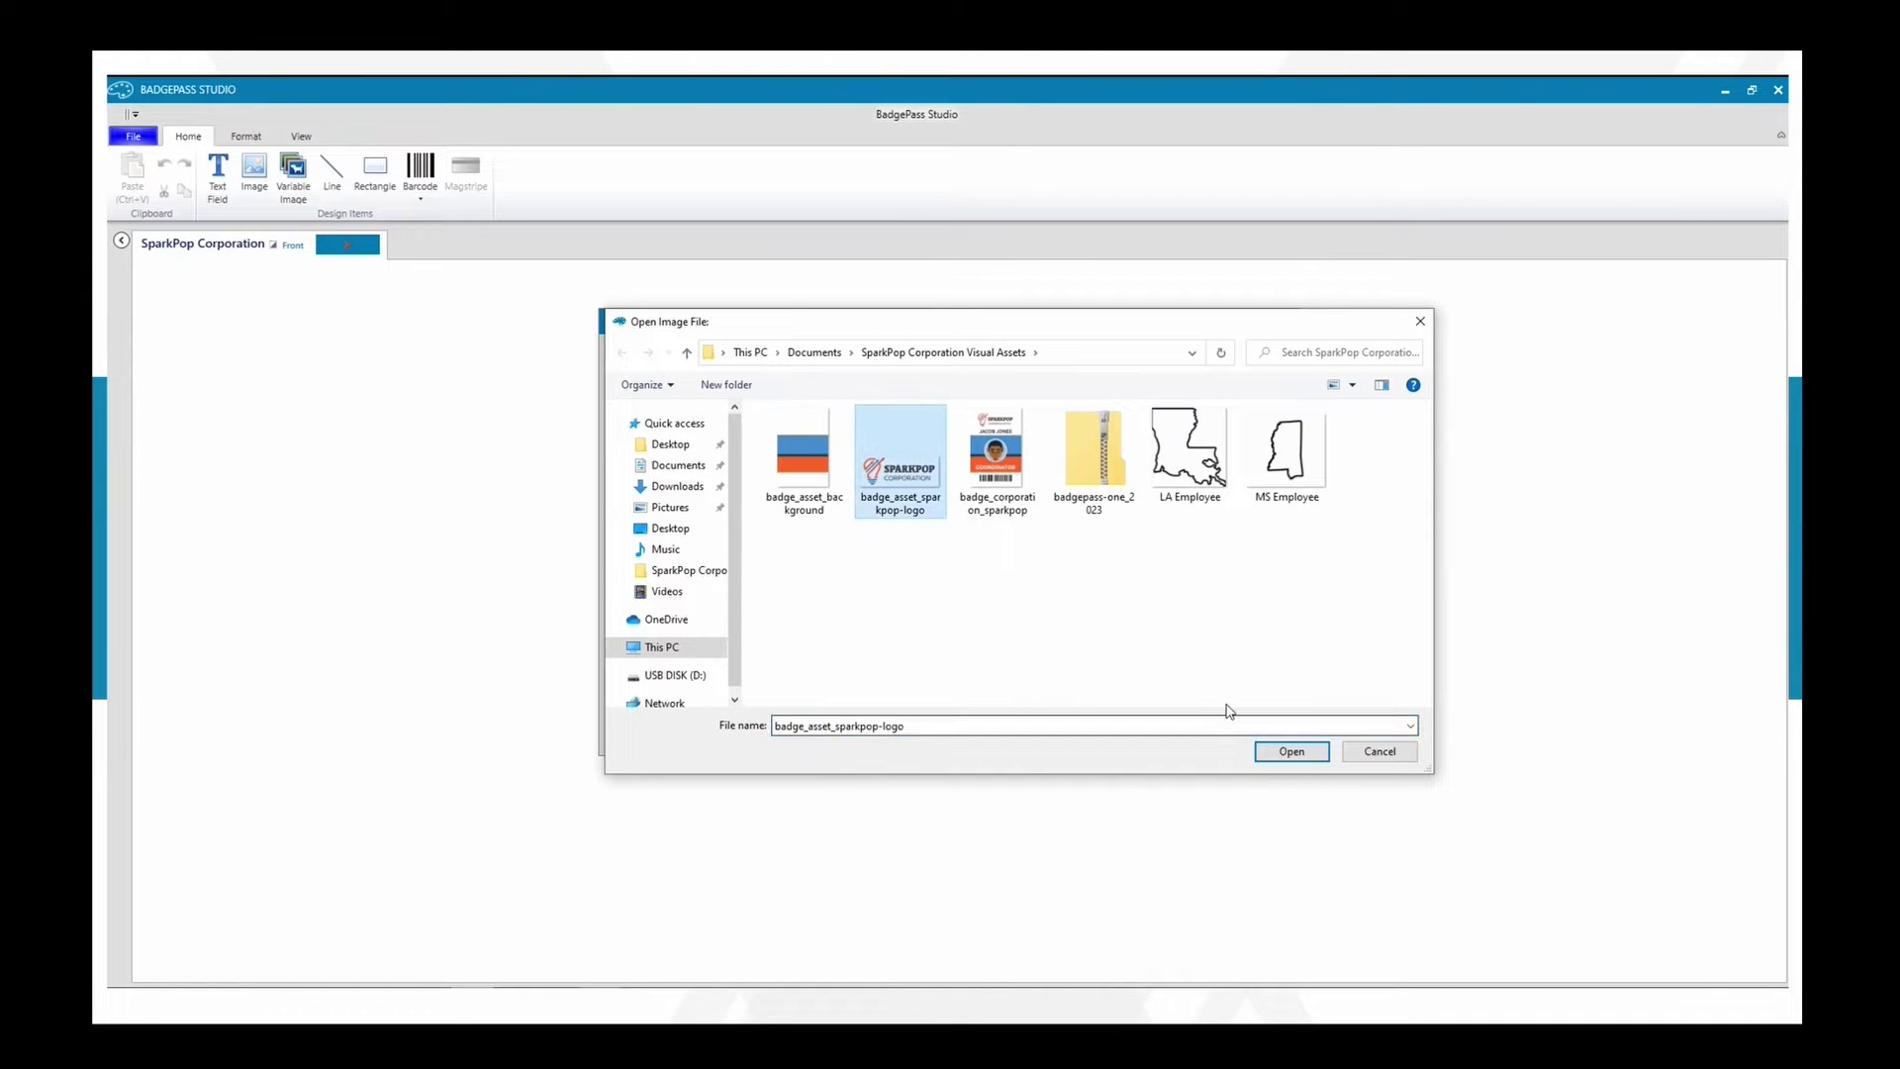
{"action": "left_click", "coordinate": [1292, 753]}
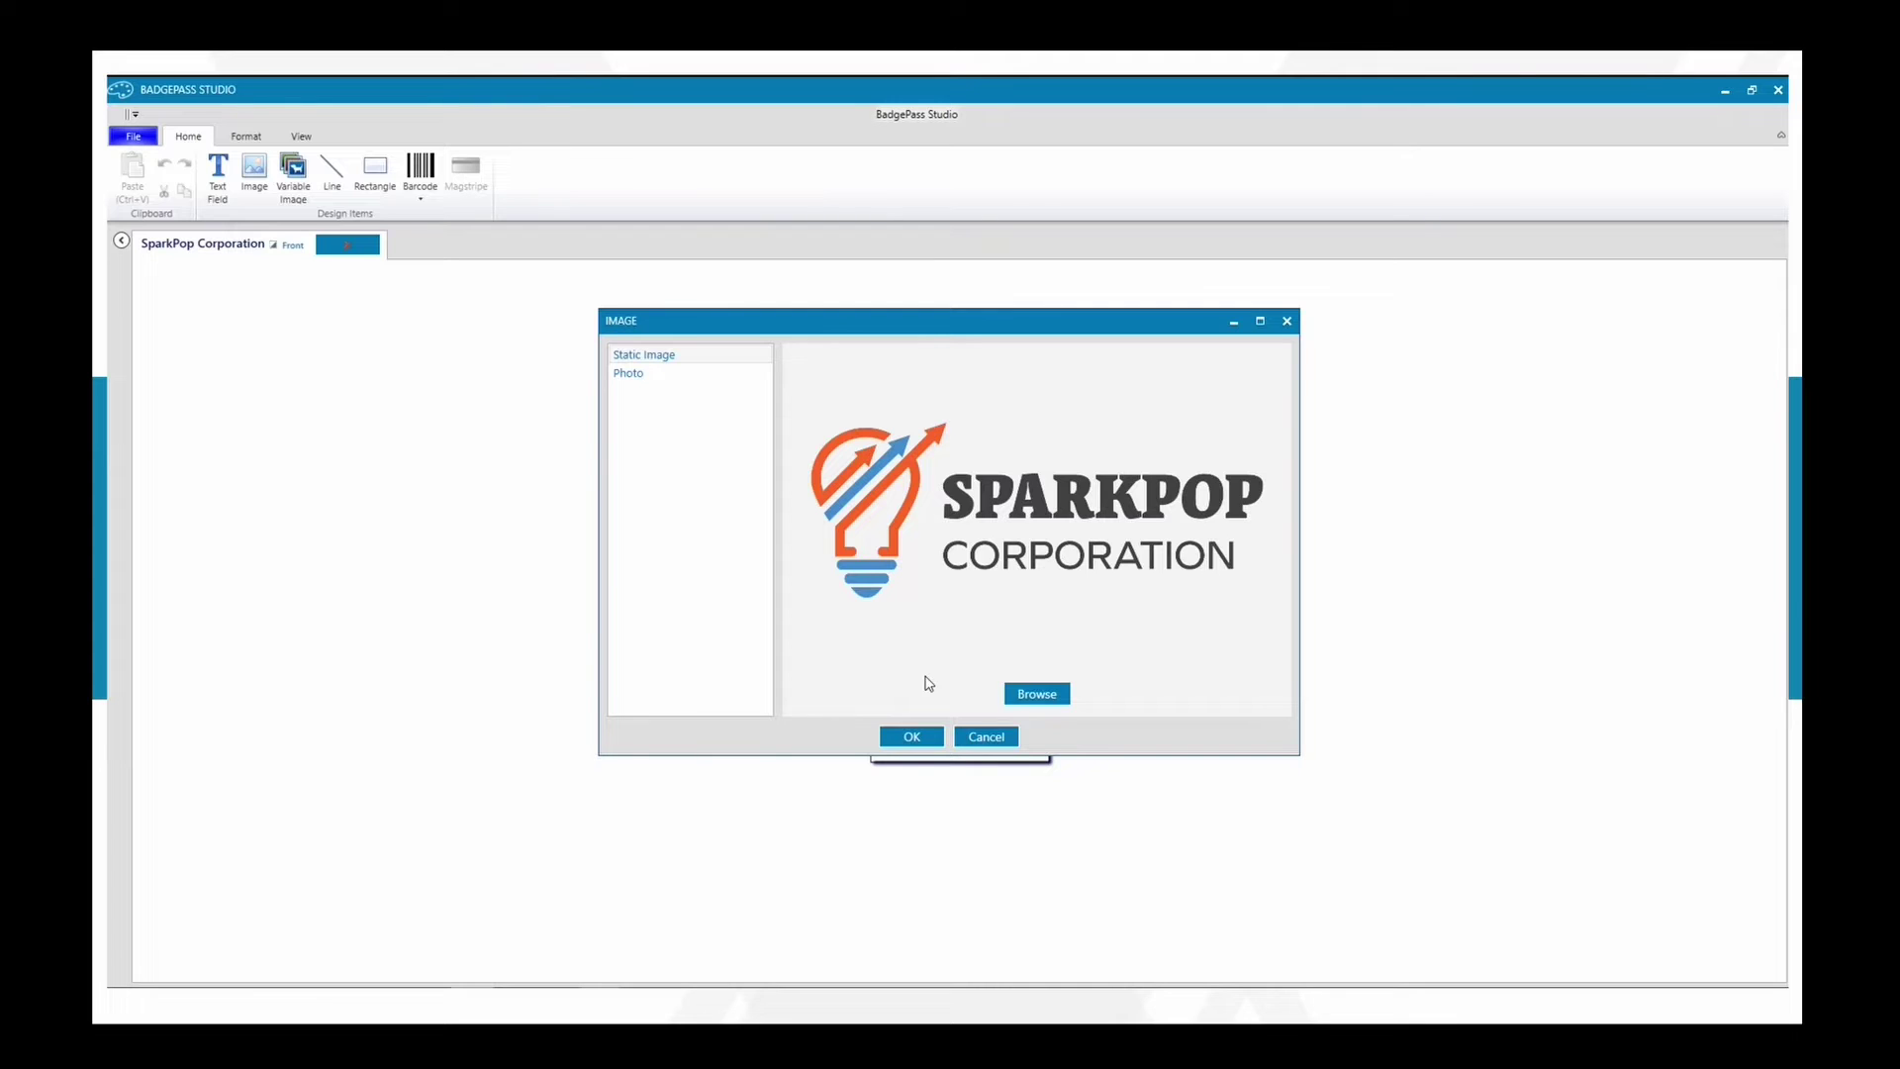
{"action": "left_click", "coordinate": [912, 736]}
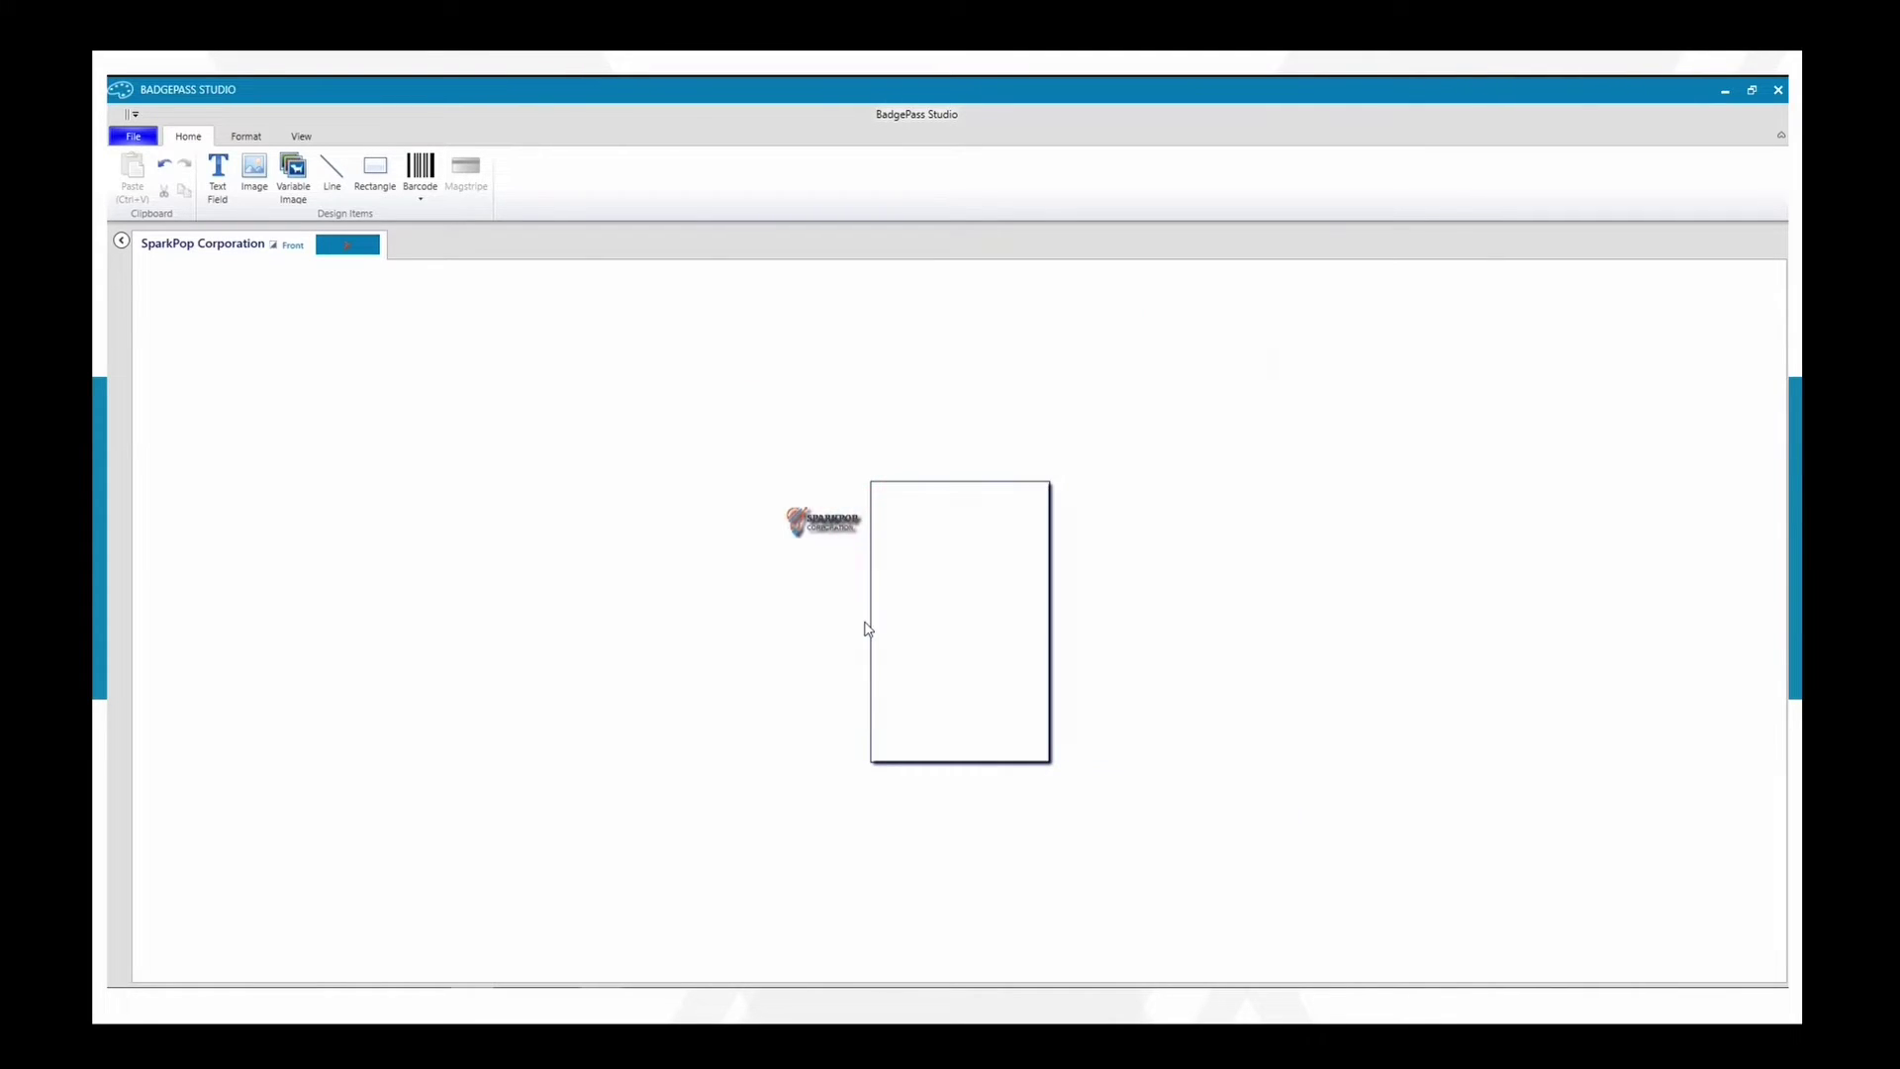
Place the logo along the card's upper edge and resize it to about 197 by 73
{"action": "left_click", "coordinate": [831, 525]}
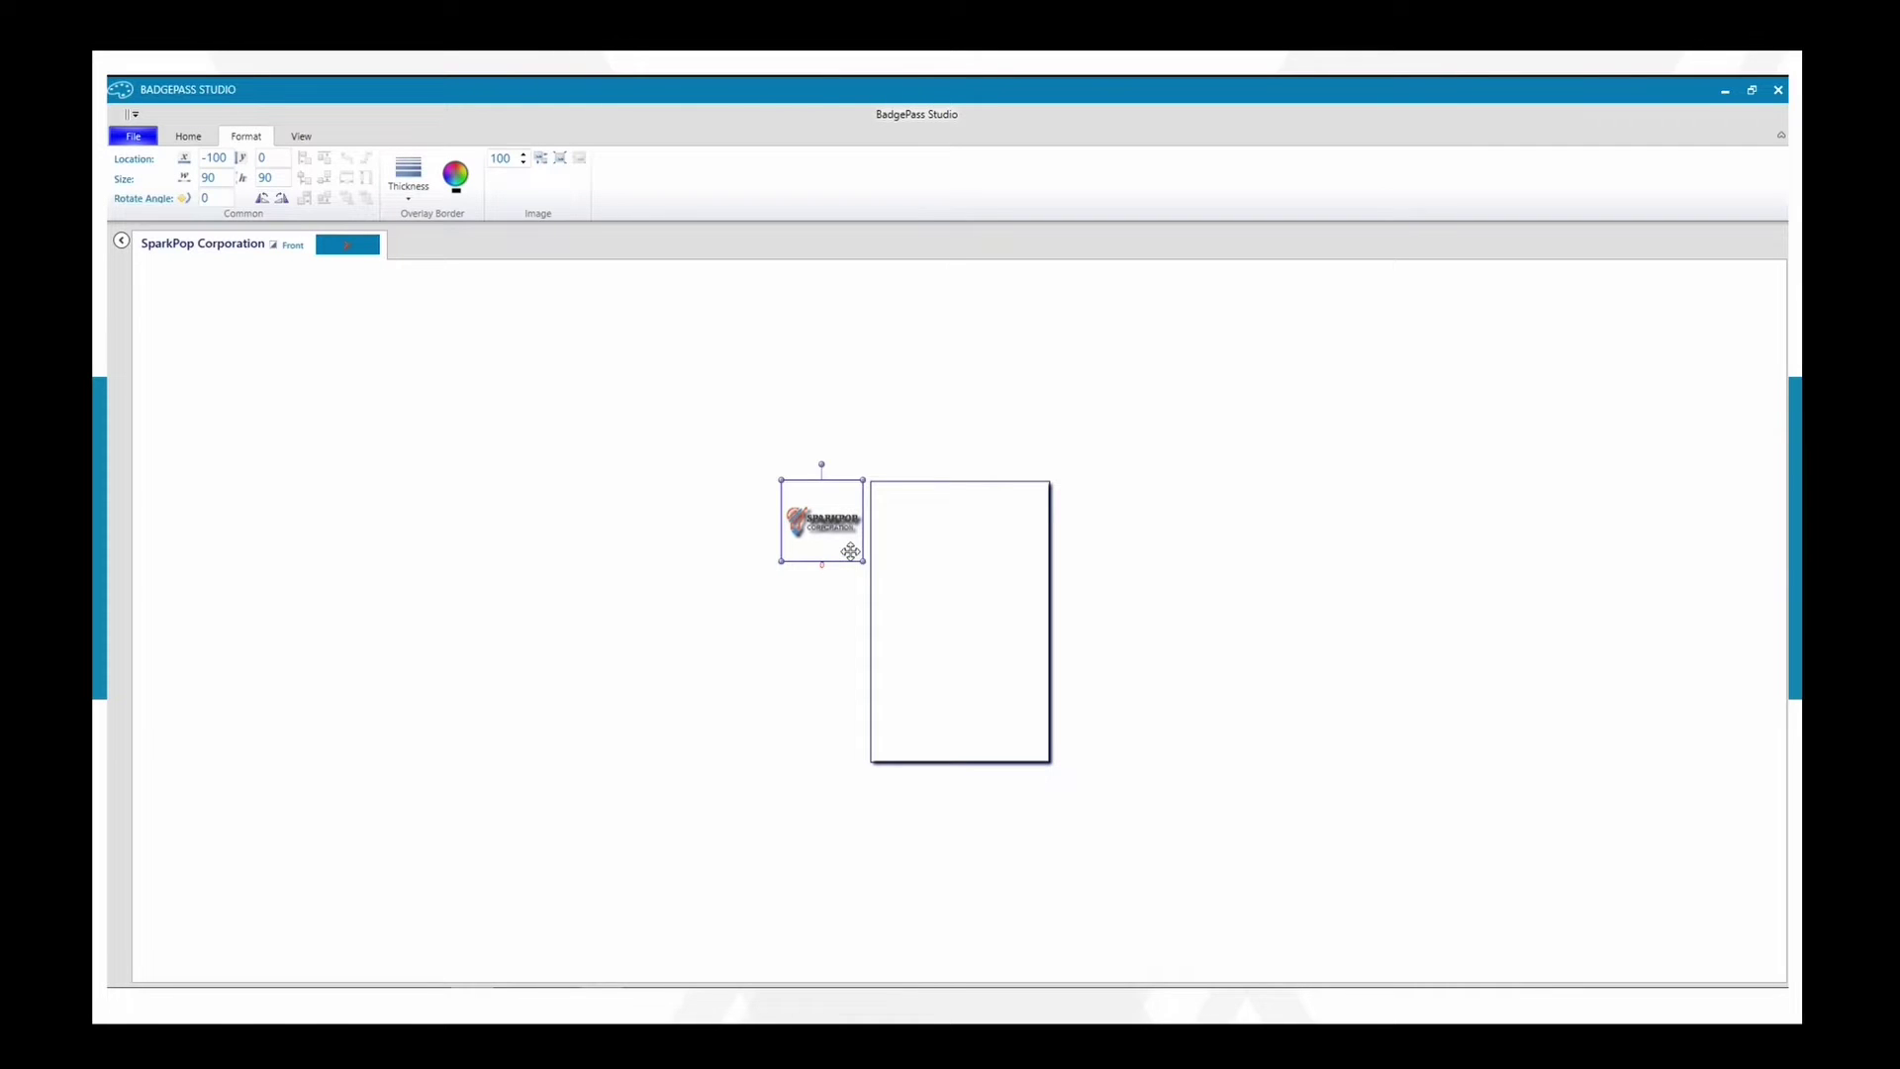
{"action": "left_click_drag", "start_coordinate": [843, 513], "coordinate": [958, 550]}
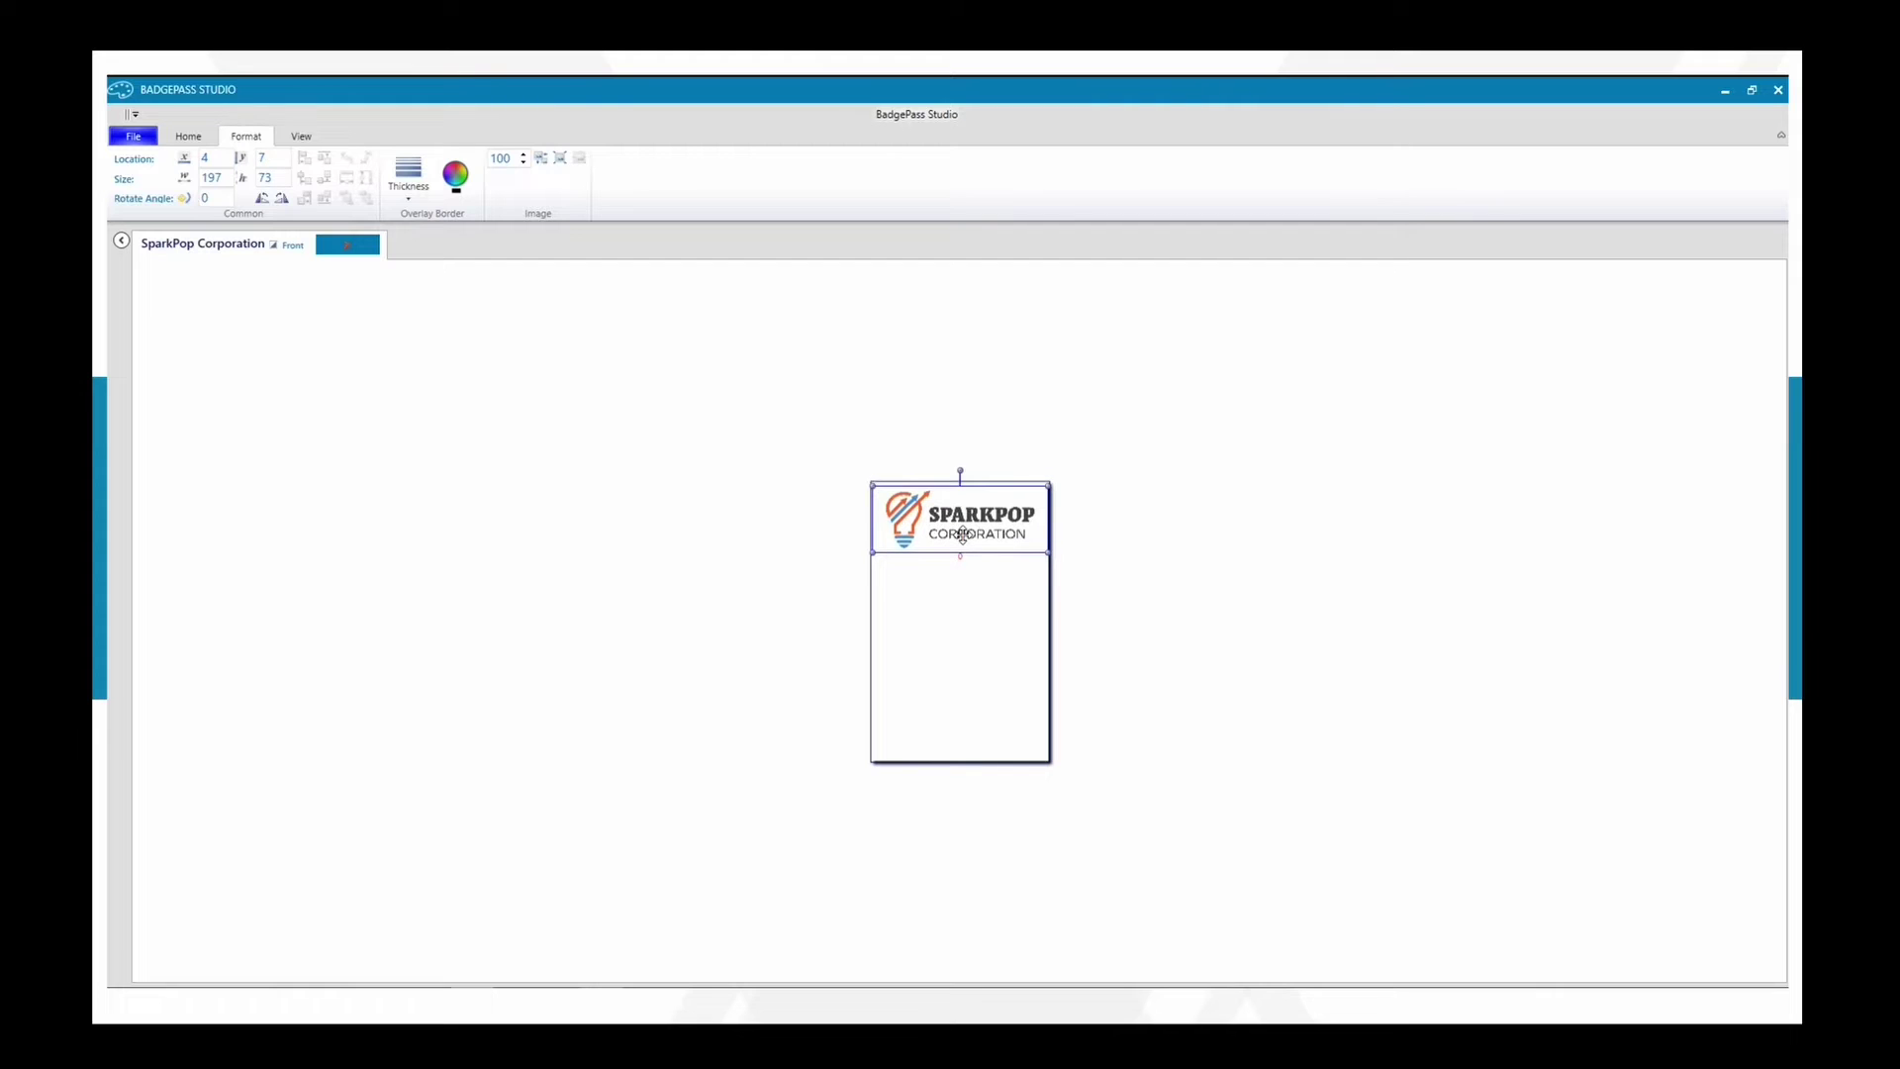
{"action": "left_click", "coordinate": [1093, 533]}
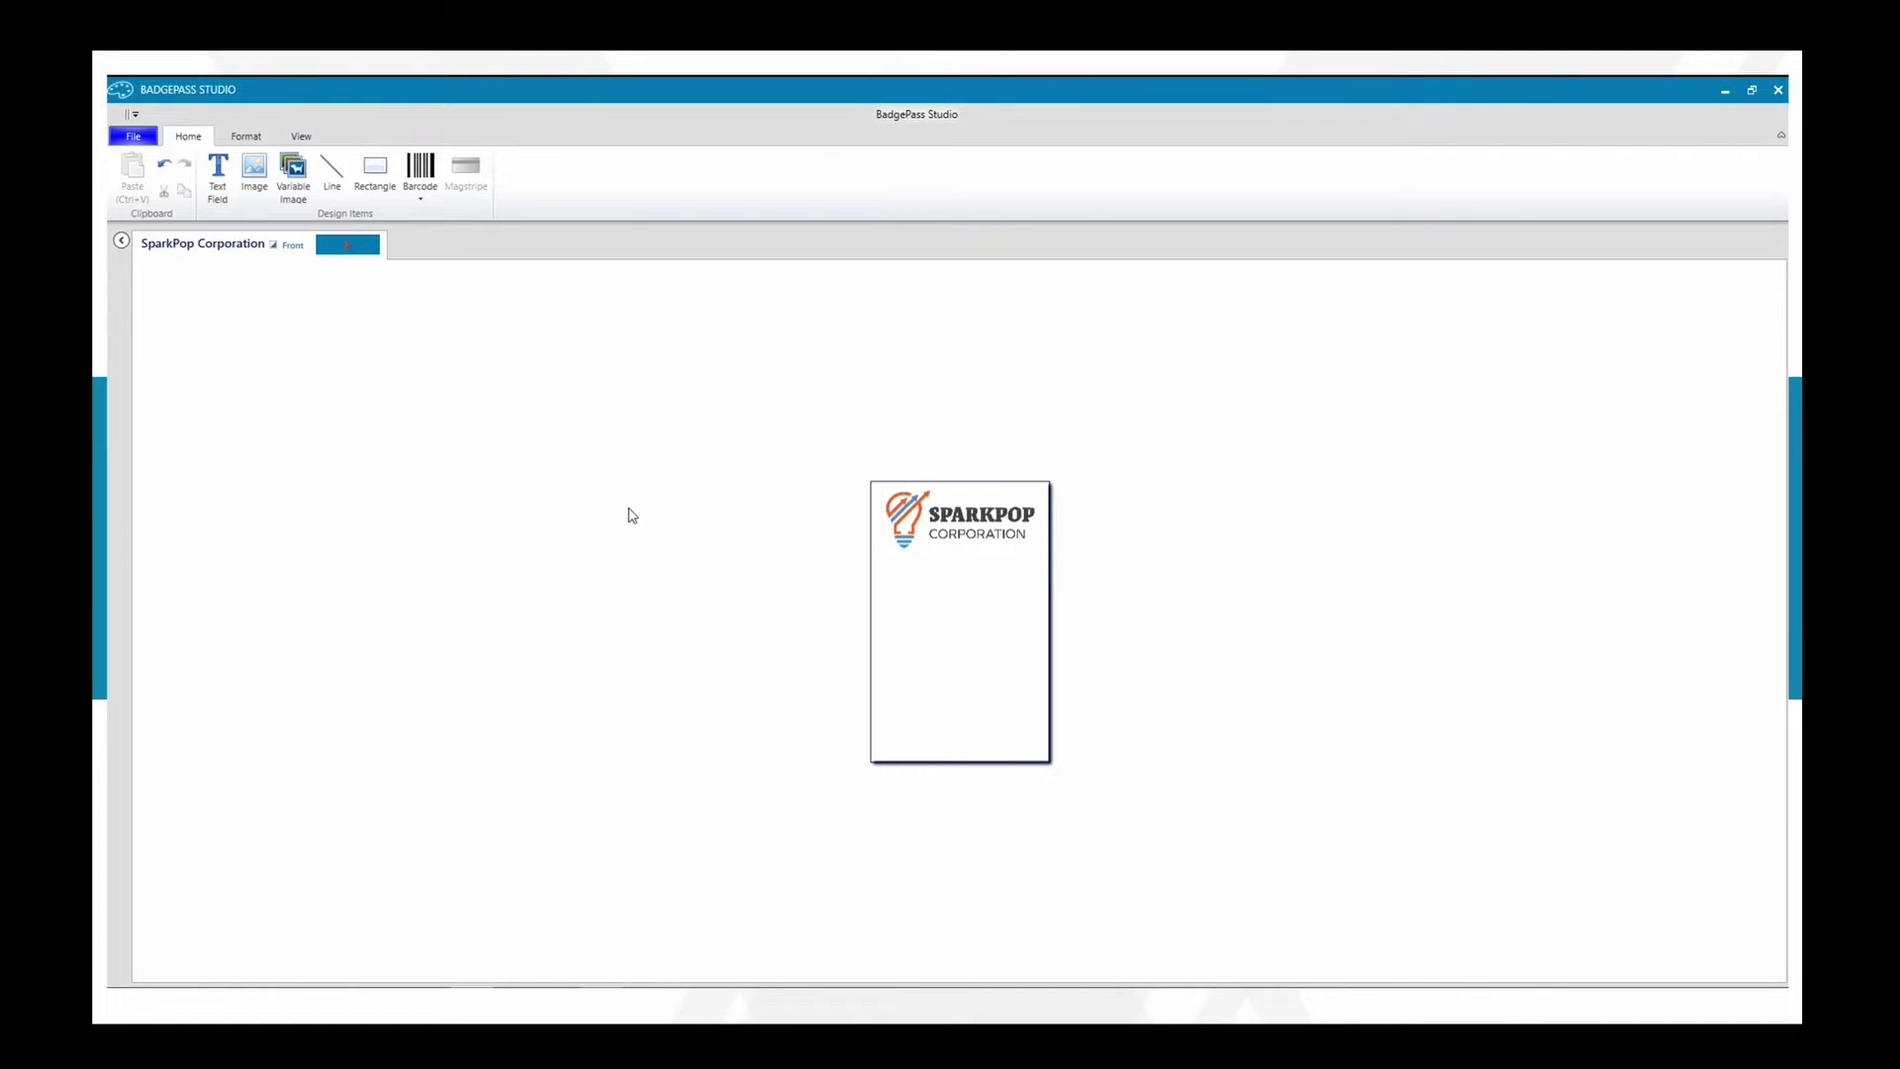
Add a rectangle beside the card and stretch it to about 326 by 86
{"action": "left_click", "coordinate": [437, 205]}
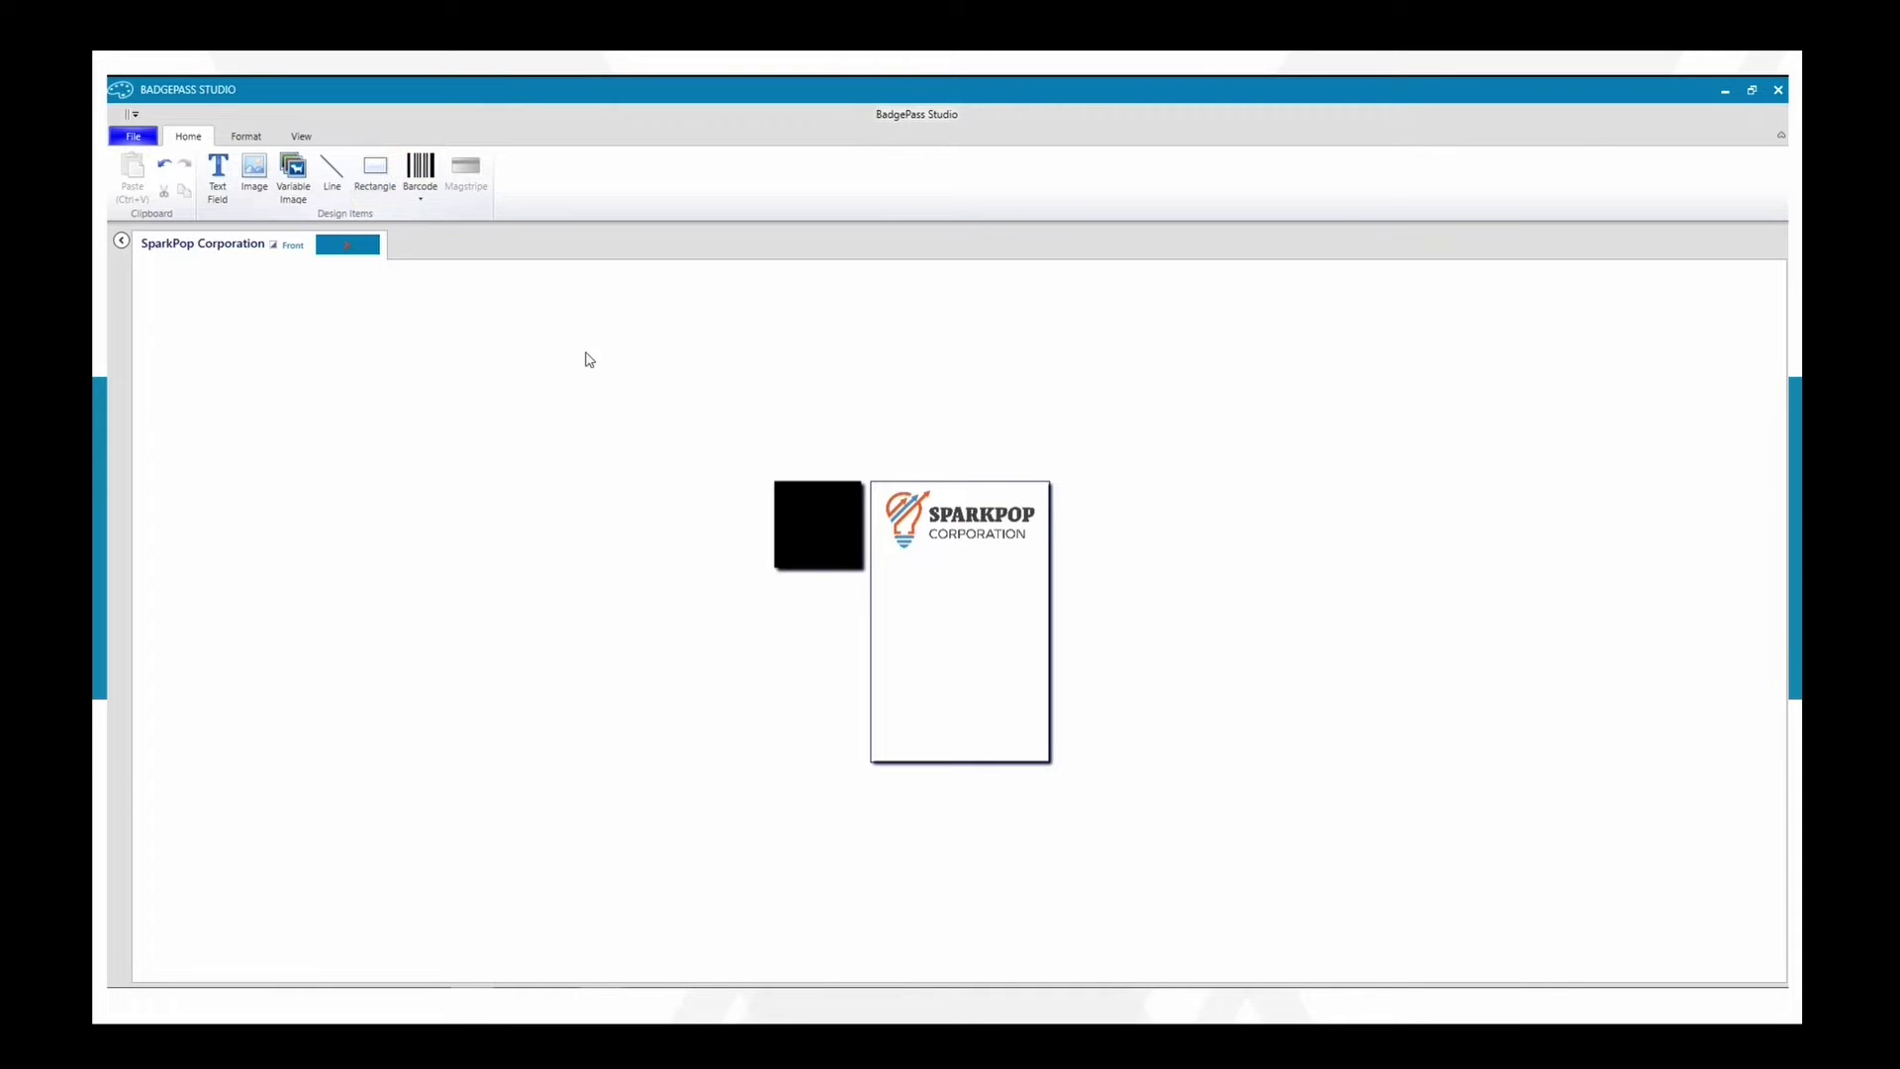
{"action": "left_click_drag", "start_coordinate": [791, 514], "coordinate": [472, 457]}
{"action": "left_click_drag", "start_coordinate": [552, 504], "coordinate": [751, 493]}
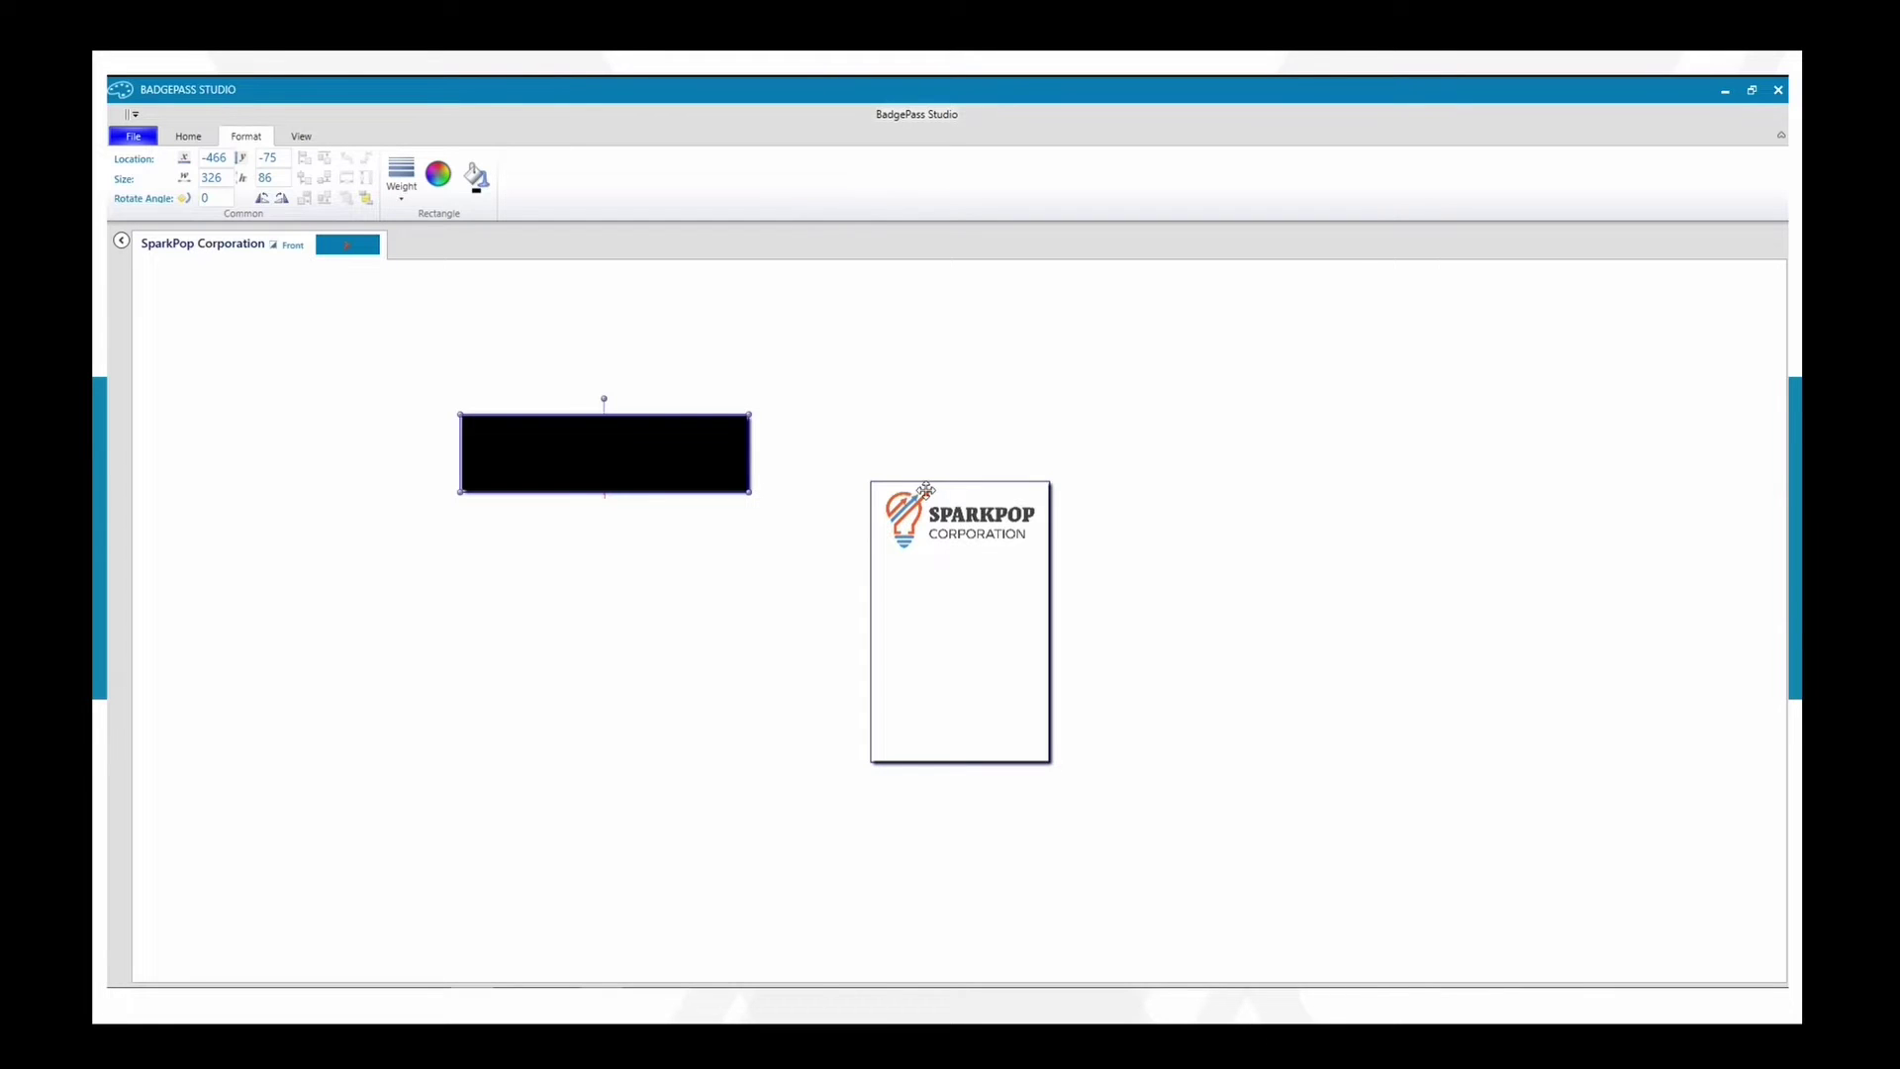
Fill the black rectangle with orange and place it as a slimmer band across the lower part of the card
{"action": "left_click", "coordinate": [547, 288]}
{"action": "left_click", "coordinate": [582, 431]}
{"action": "left_click", "coordinate": [475, 179]}
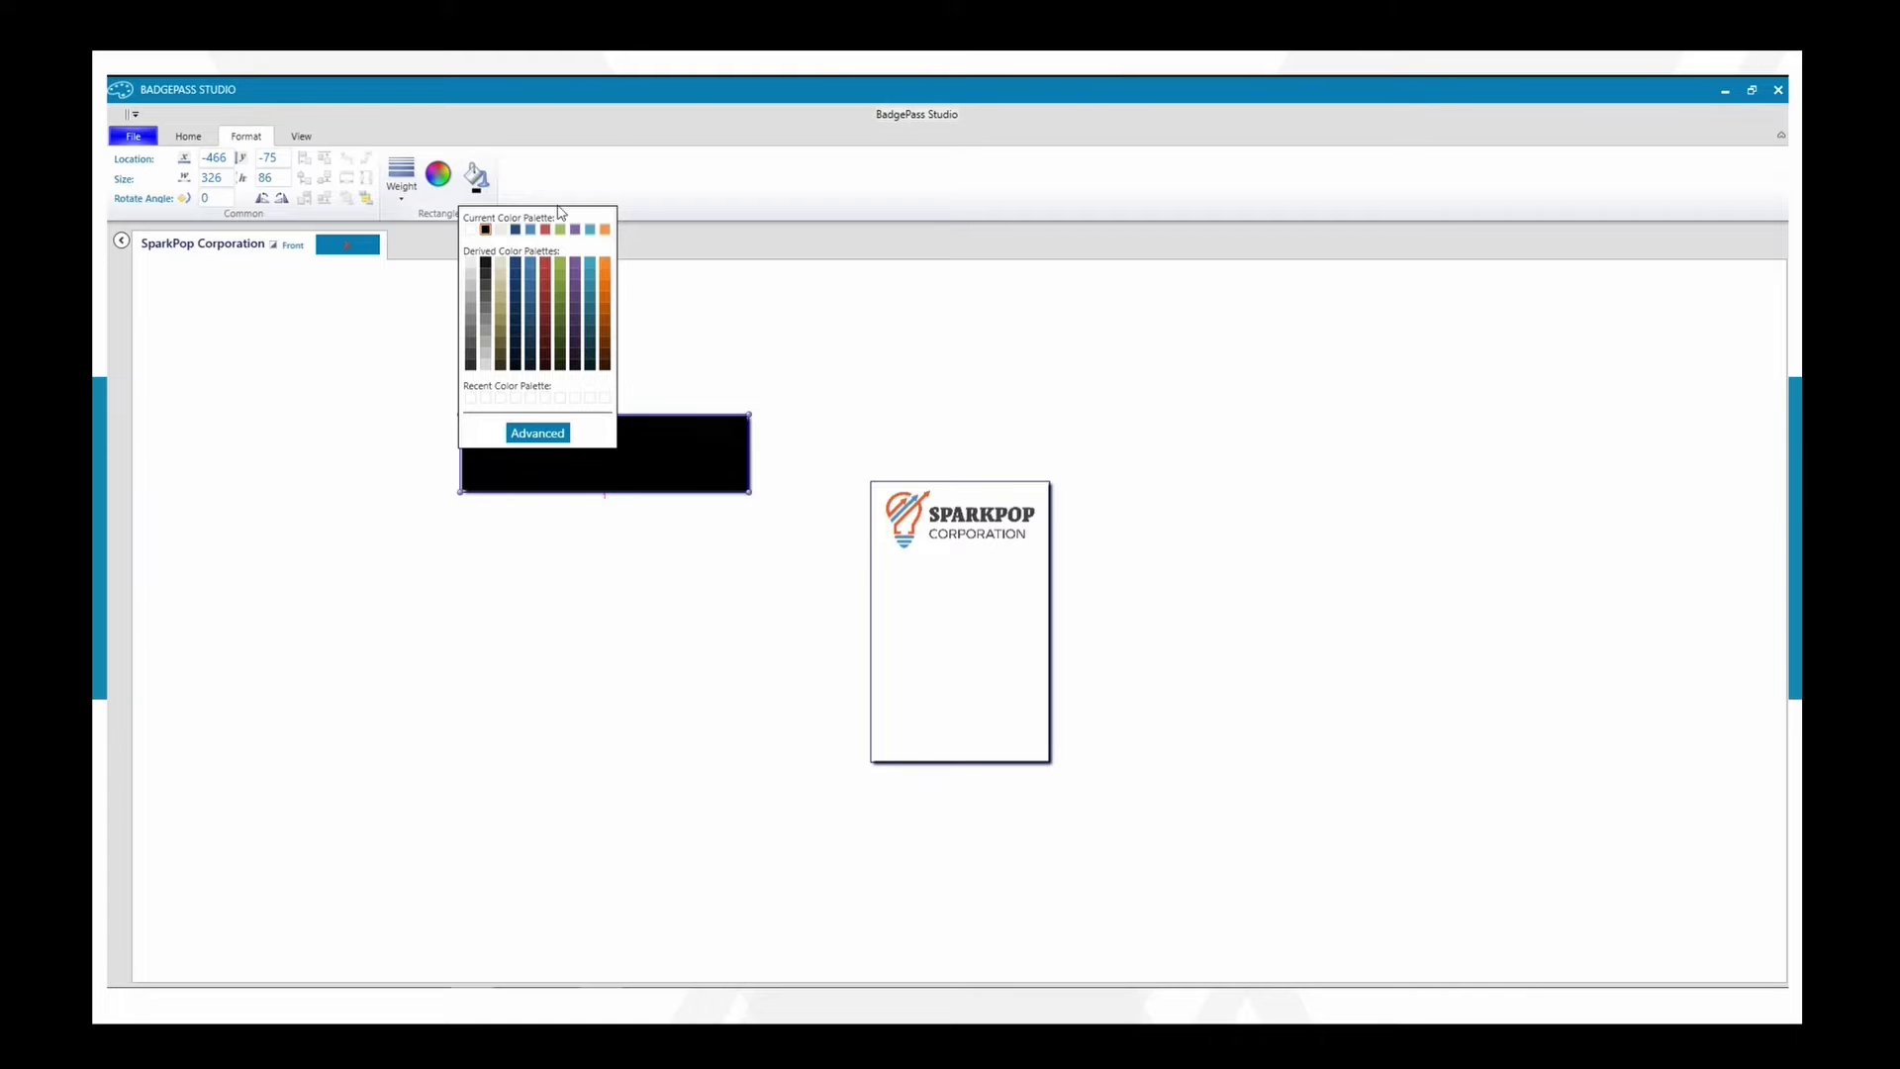
{"action": "left_click", "coordinate": [607, 281]}
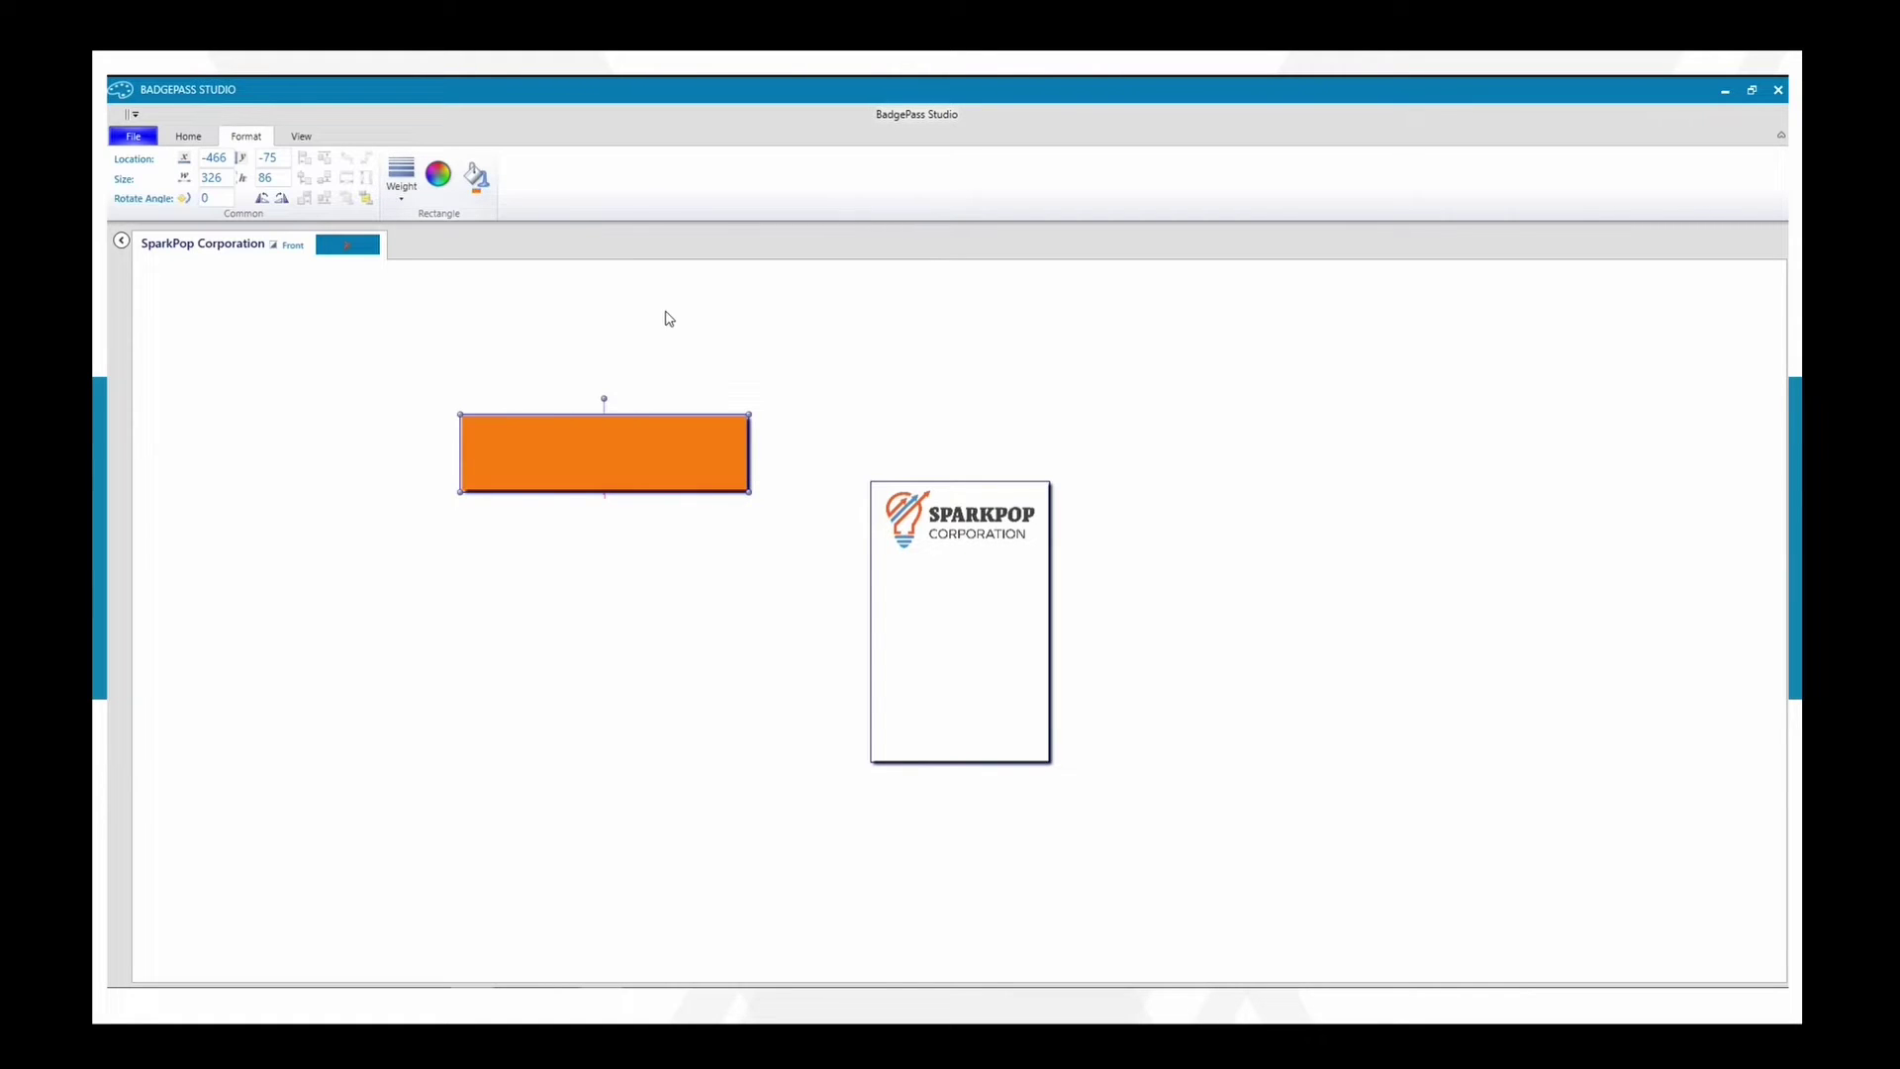
{"action": "left_click_drag", "start_coordinate": [645, 450], "coordinate": [1004, 708]}
{"action": "left_click", "coordinate": [668, 520]}
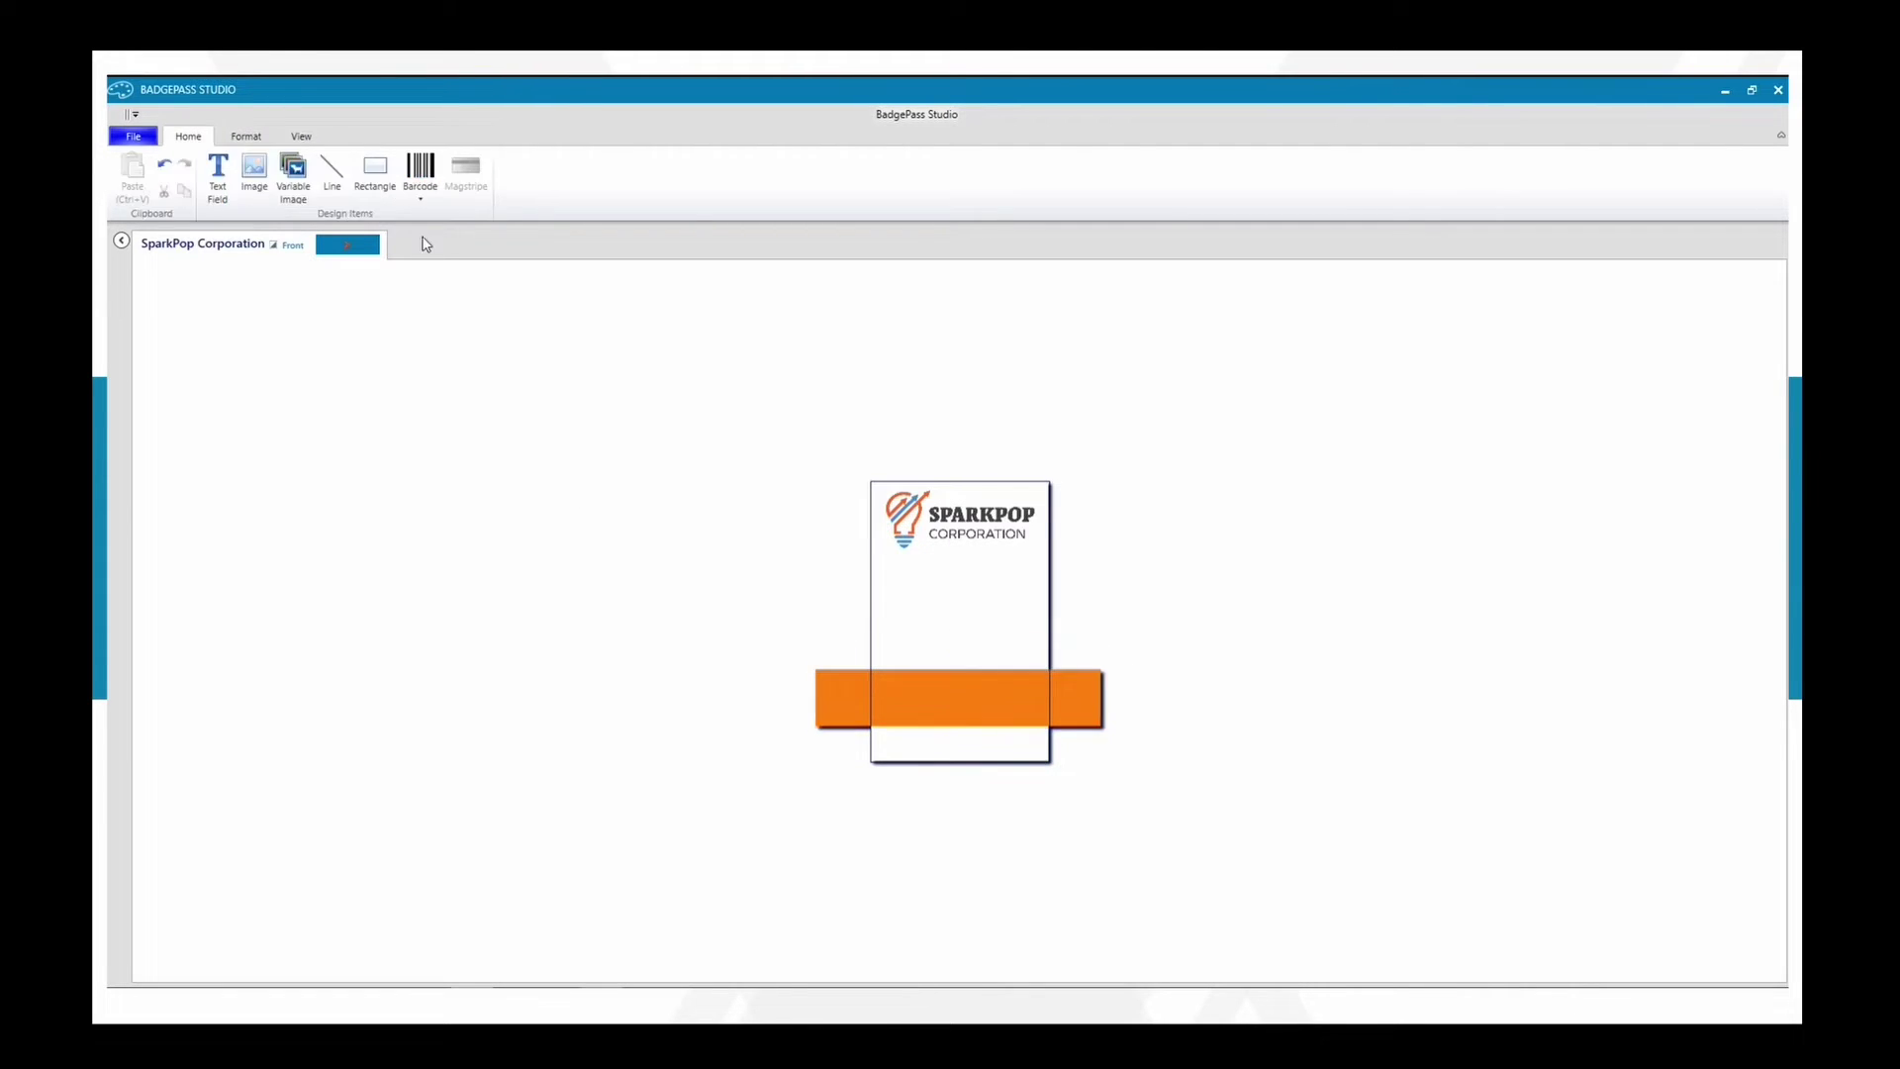
Add a second rectangle to the design and fill it with blue
{"action": "left_click", "coordinate": [383, 179]}
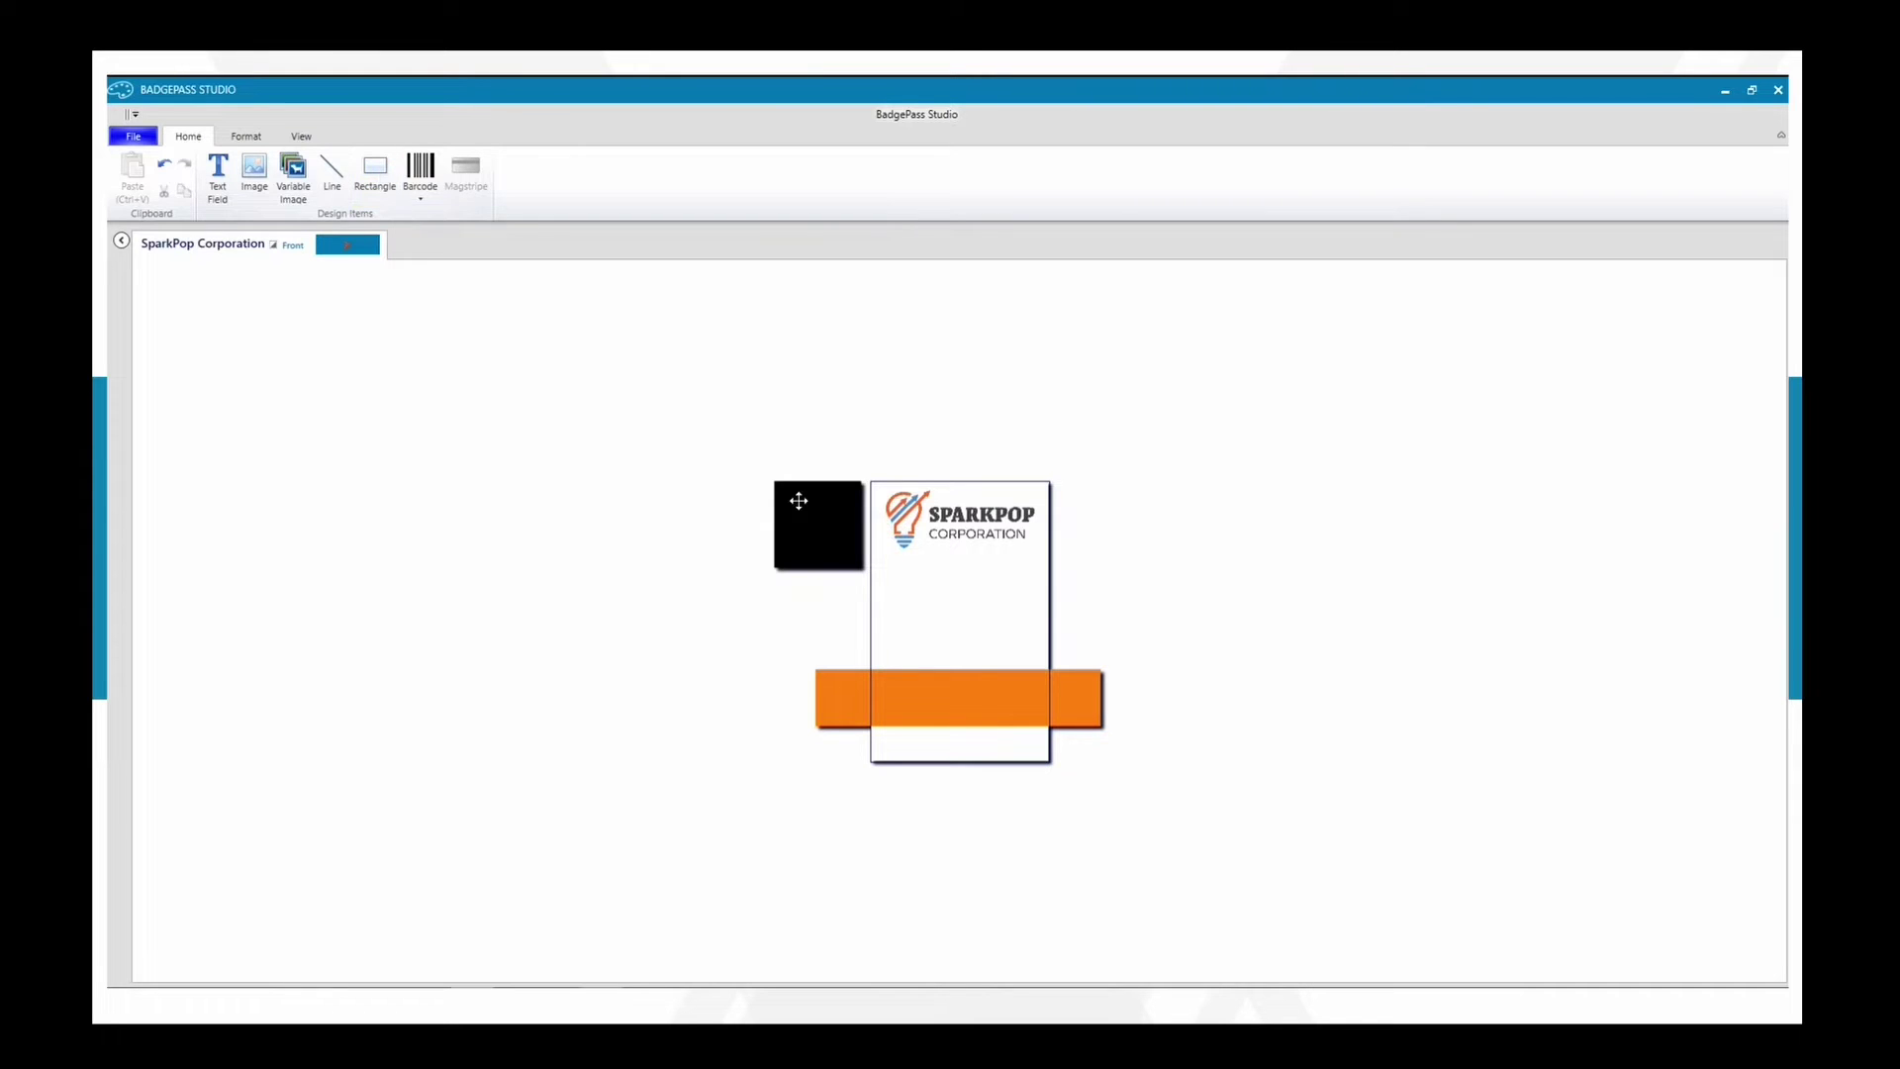
{"action": "left_click", "coordinate": [796, 499]}
{"action": "left_click", "coordinate": [479, 179]}
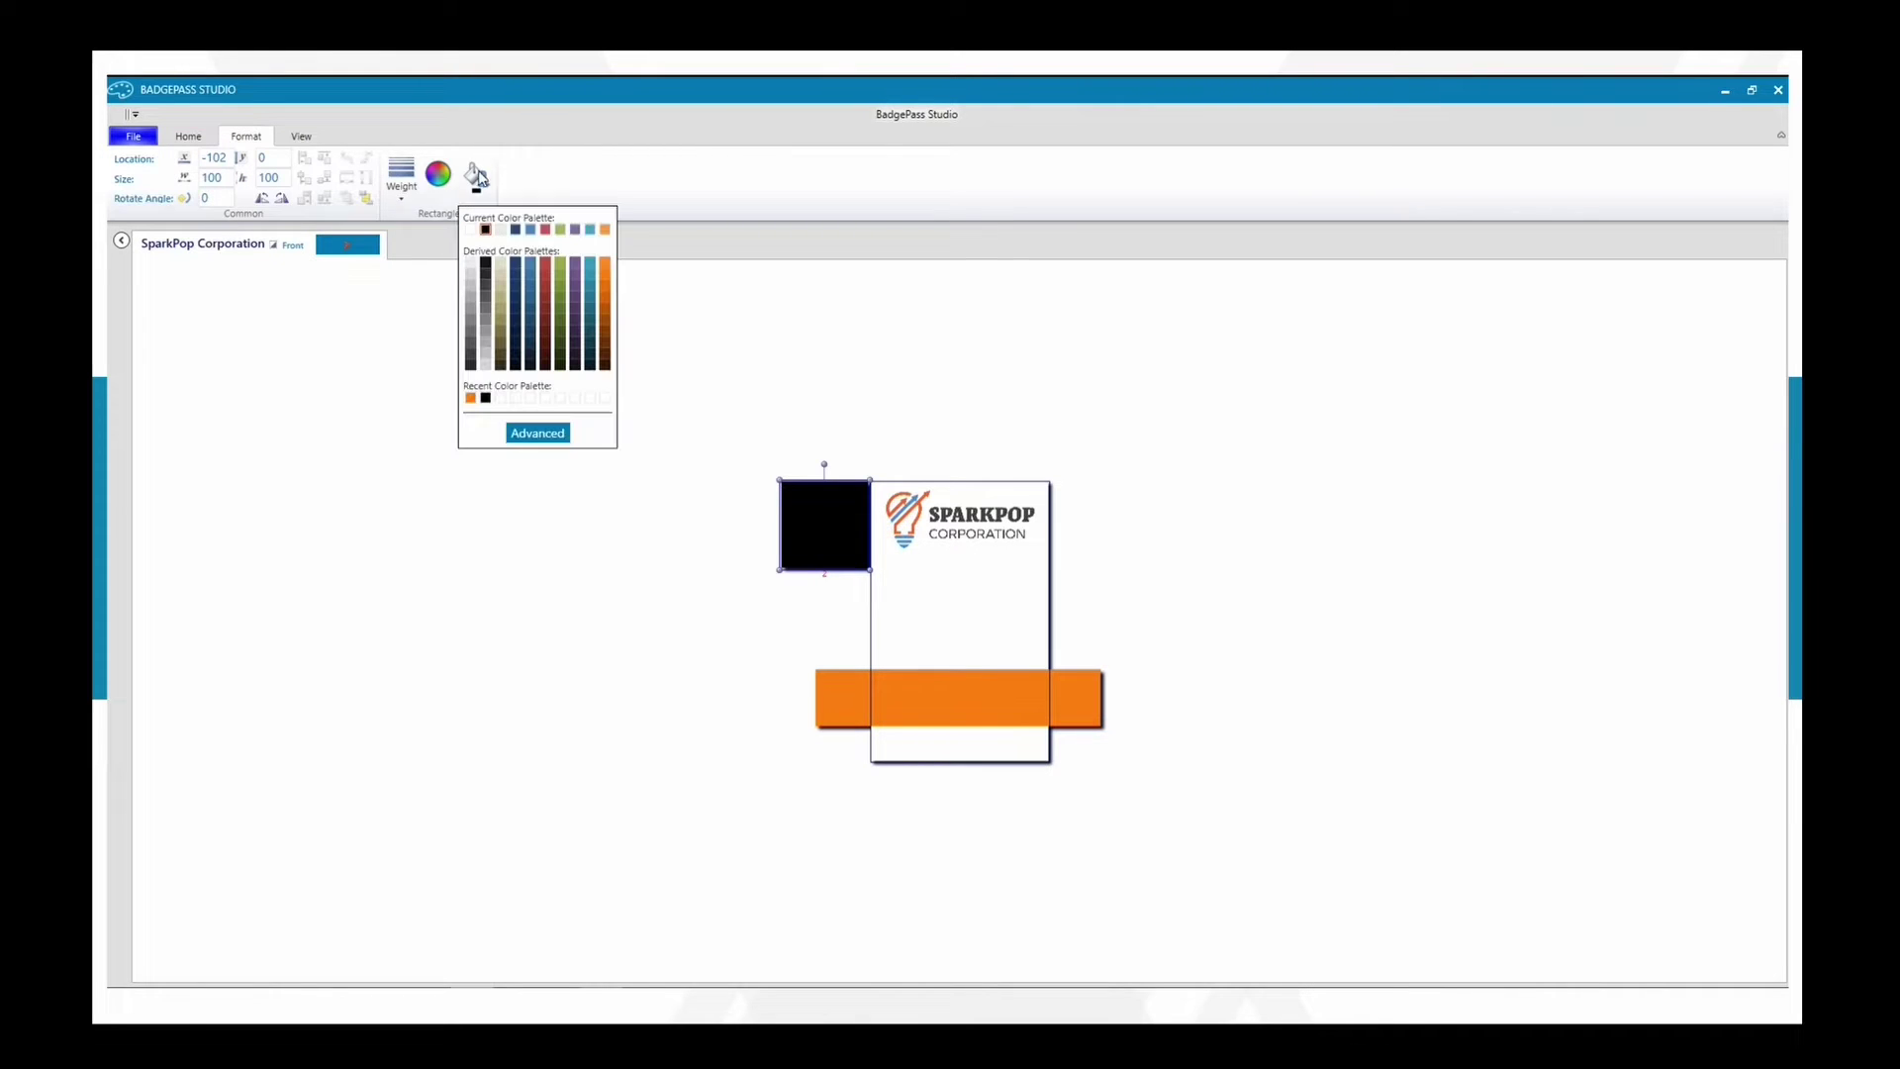
{"action": "left_click", "coordinate": [531, 230]}
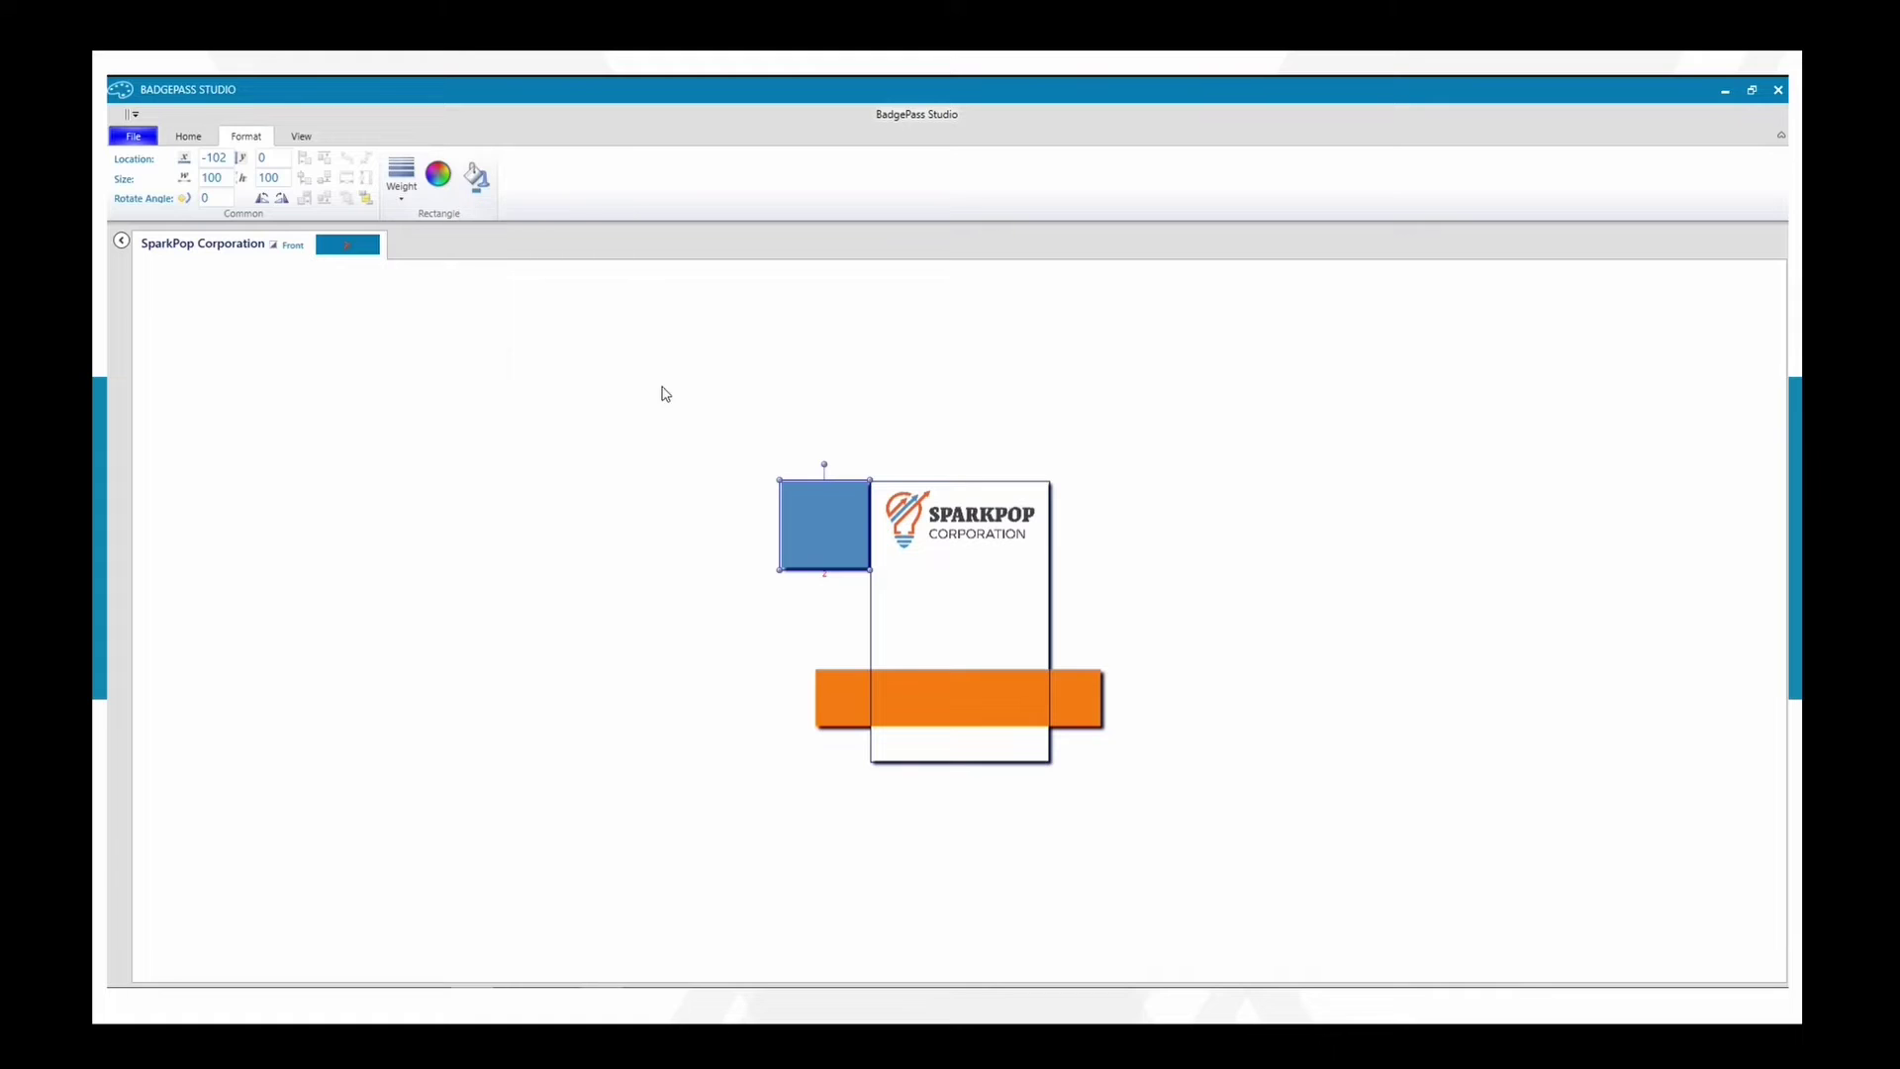
Reshape the blue rectangle into a wide band of about 376 by 56, partly over the card
{"action": "left_click_drag", "start_coordinate": [841, 531], "coordinate": [1005, 544]}
{"action": "left_click_drag", "start_coordinate": [798, 548], "coordinate": [863, 614]}
{"action": "left_click", "coordinate": [535, 455]}
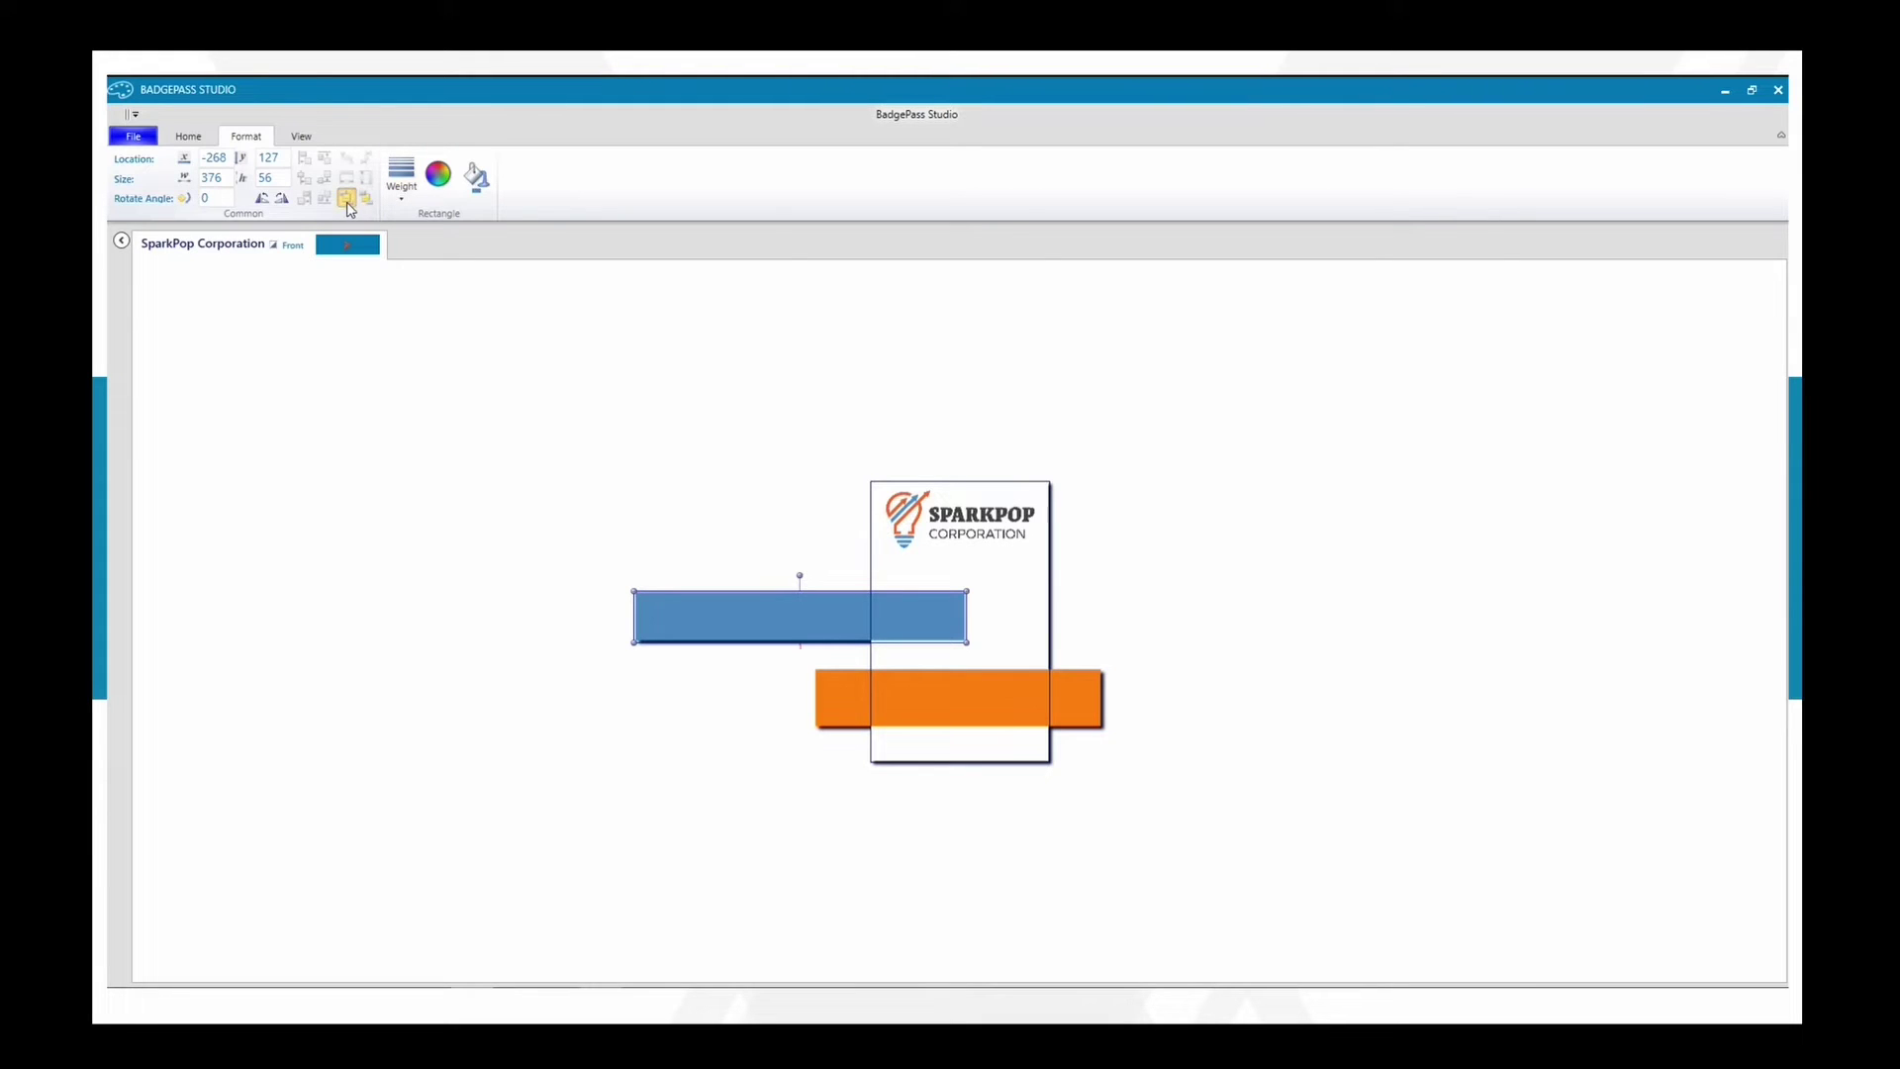
Send the blue band behind the orange one and position it across the card at about -88, 171, slightly above the orange band
{"action": "left_click_drag", "start_coordinate": [772, 596], "coordinate": [890, 649]}
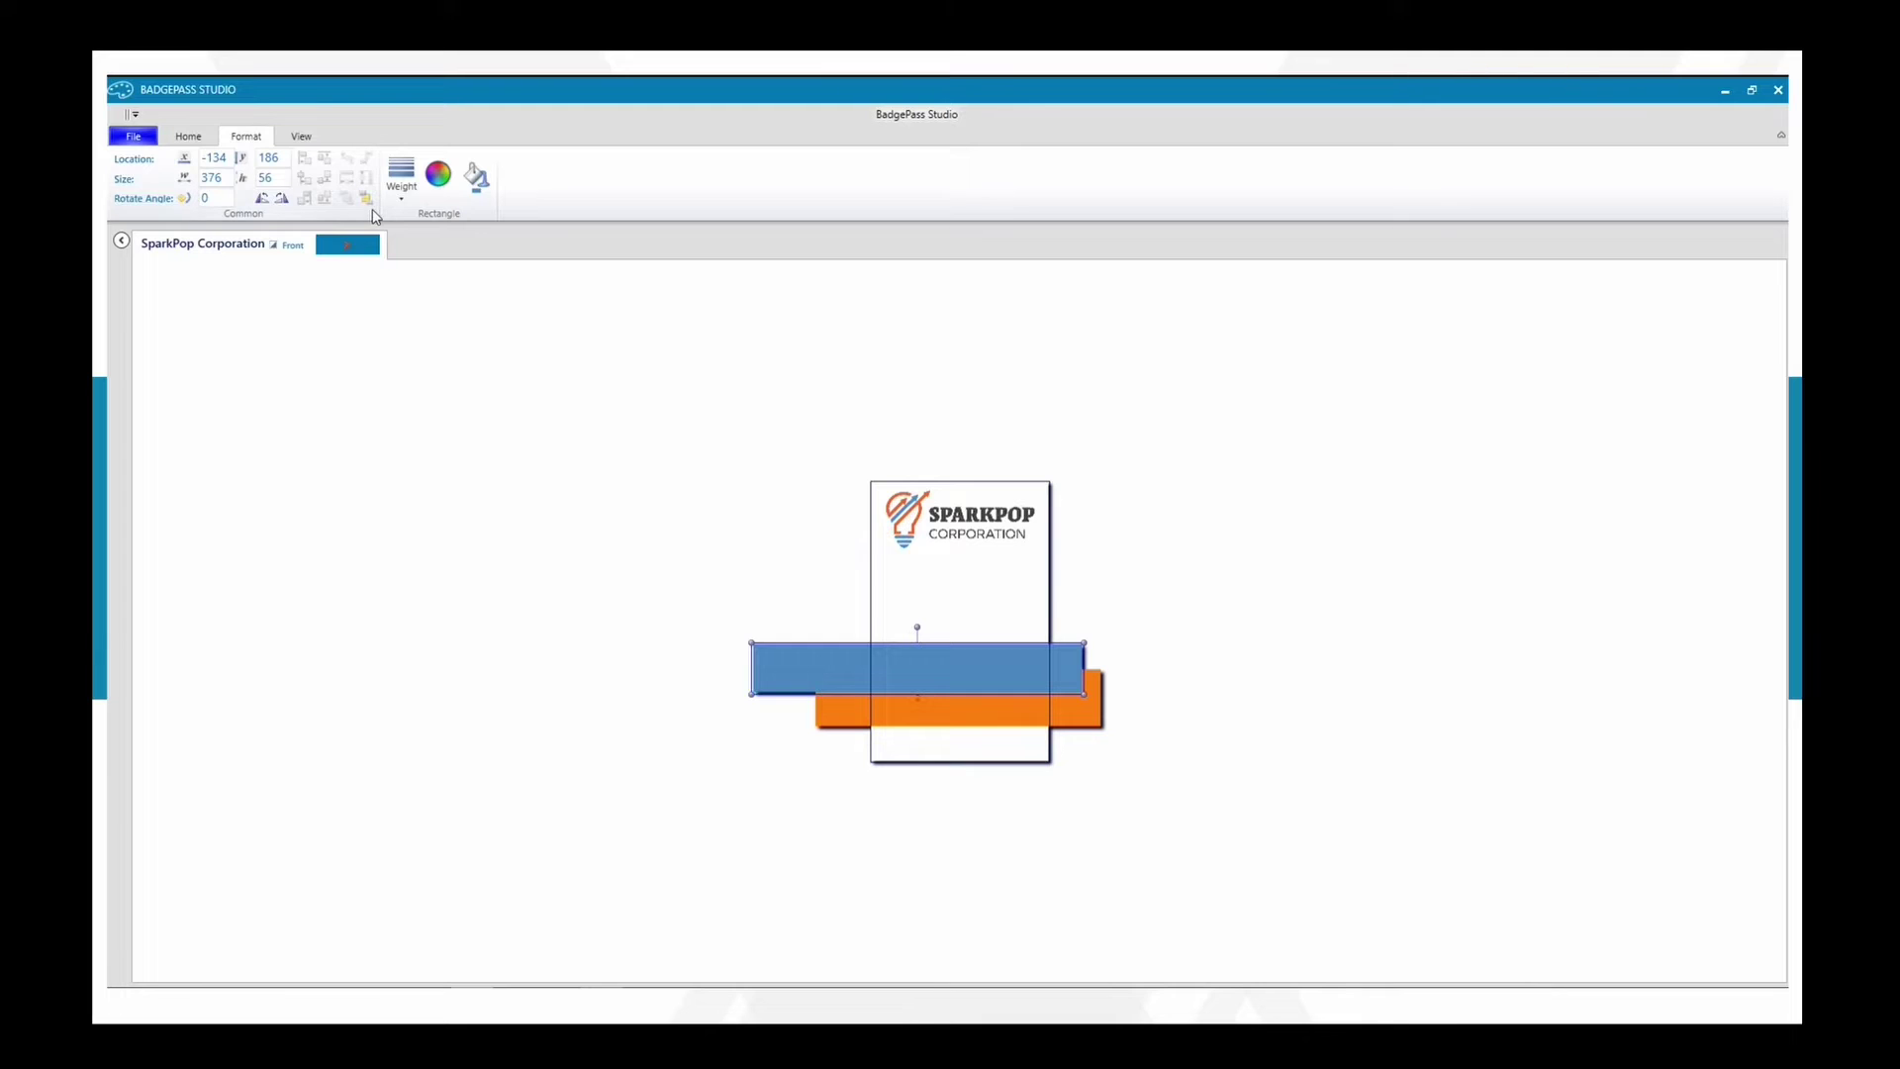
{"action": "left_click", "coordinate": [366, 199]}
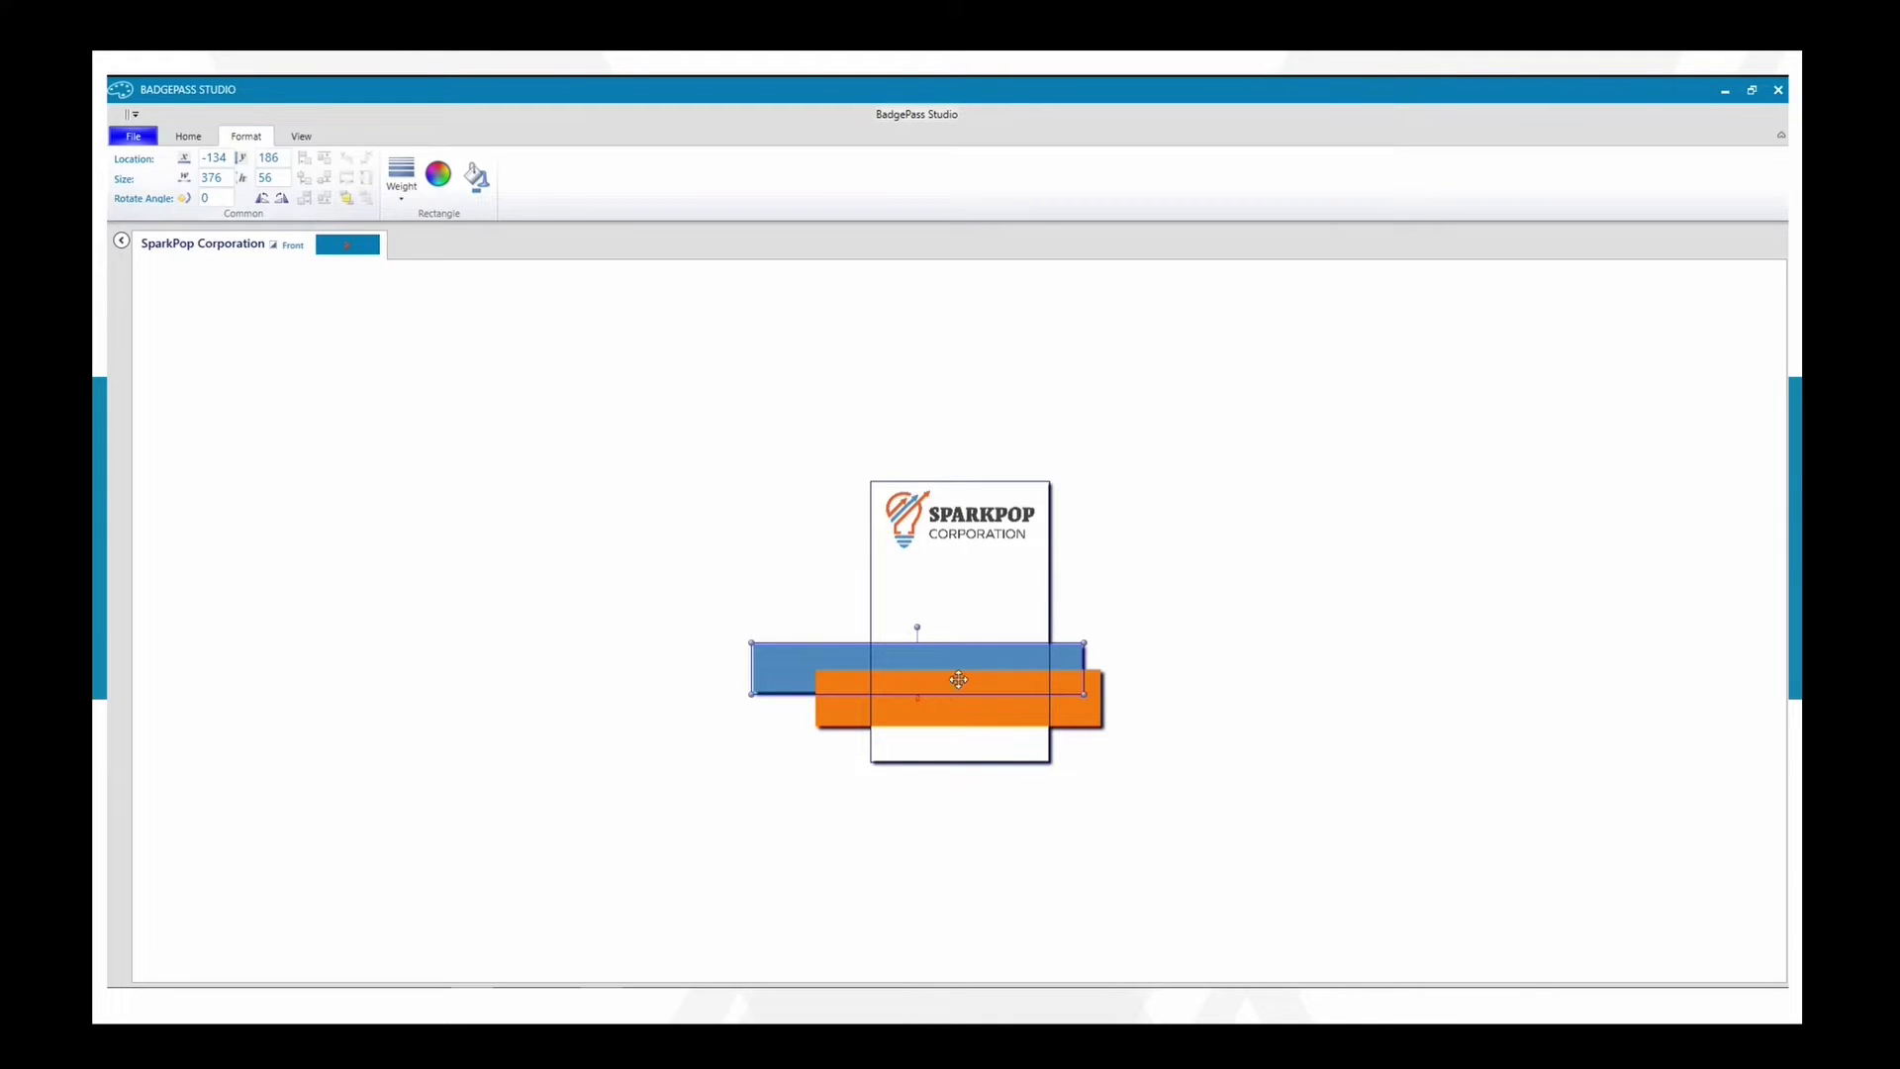
{"action": "left_click_drag", "start_coordinate": [1022, 661], "coordinate": [1062, 645]}
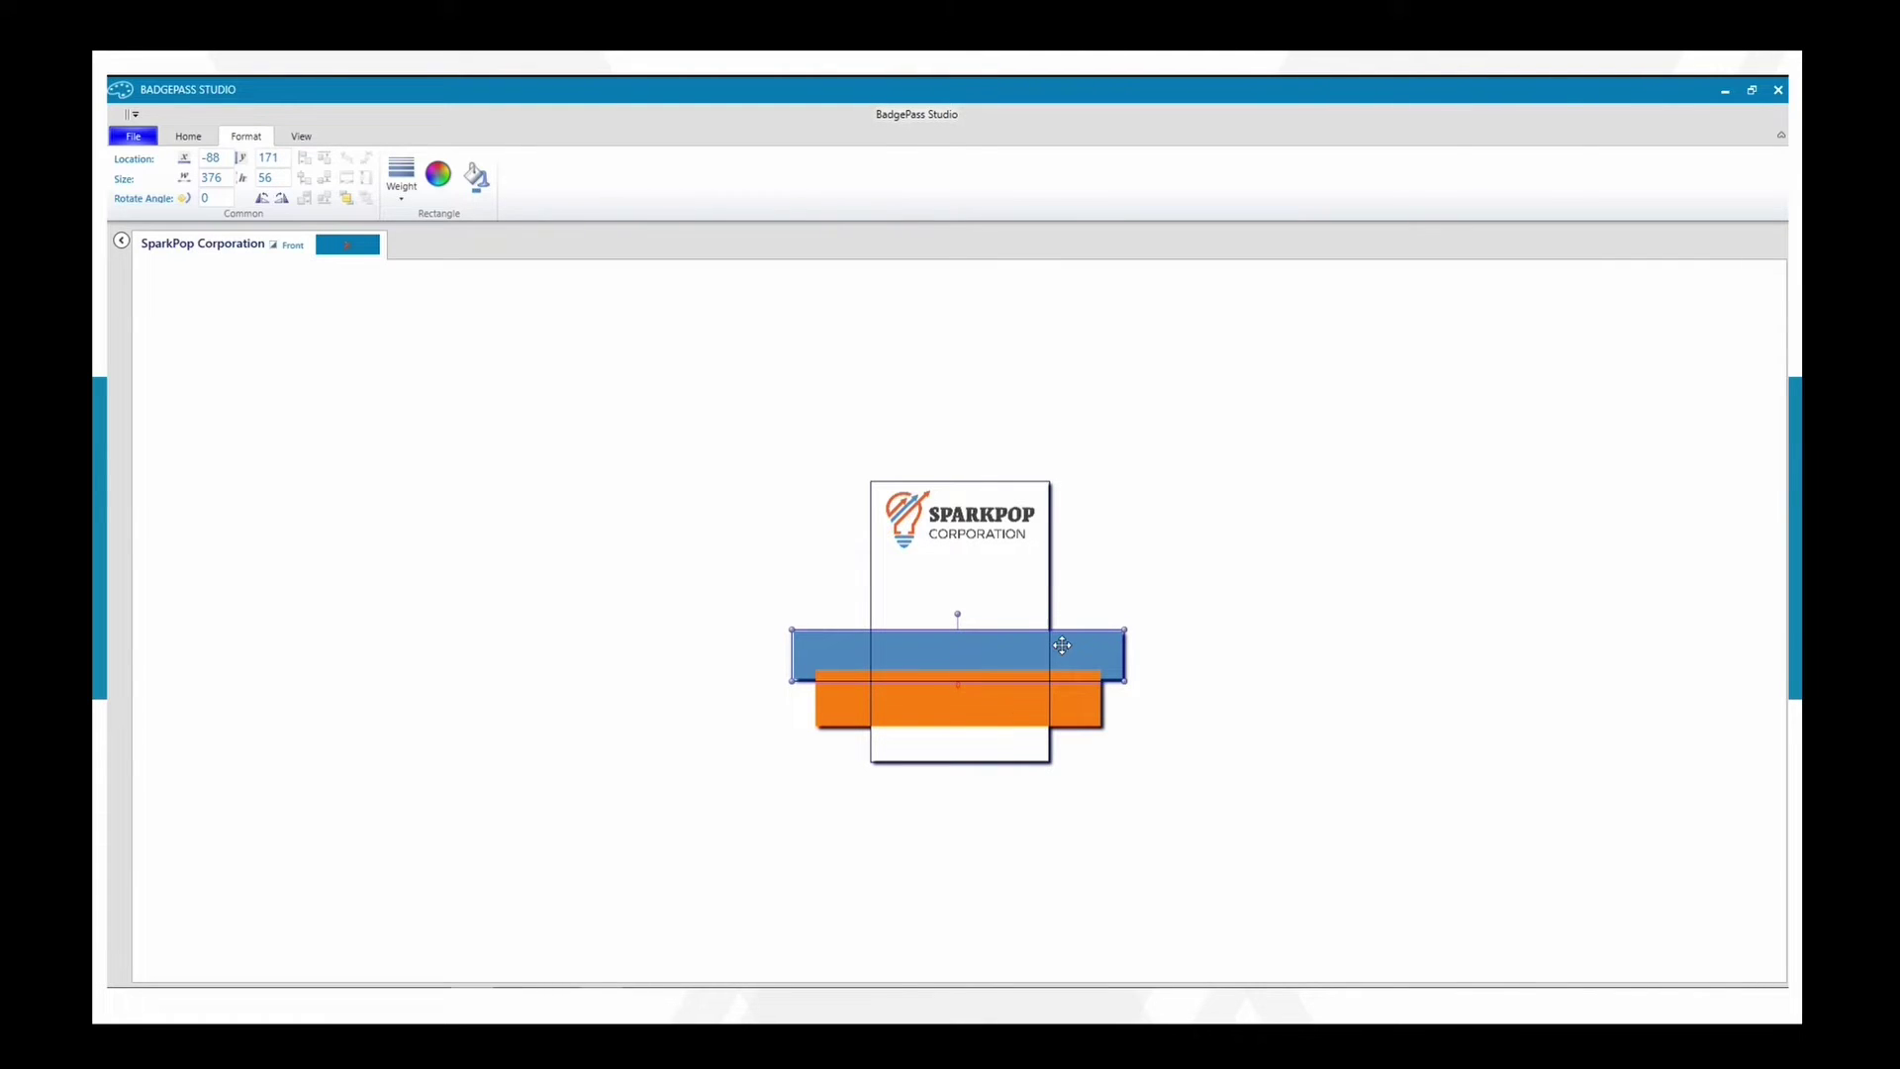
Reduce the orange band's height to about 54
{"action": "left_click", "coordinate": [1005, 721]}
{"action": "left_click_drag", "start_coordinate": [997, 726], "coordinate": [996, 718]}
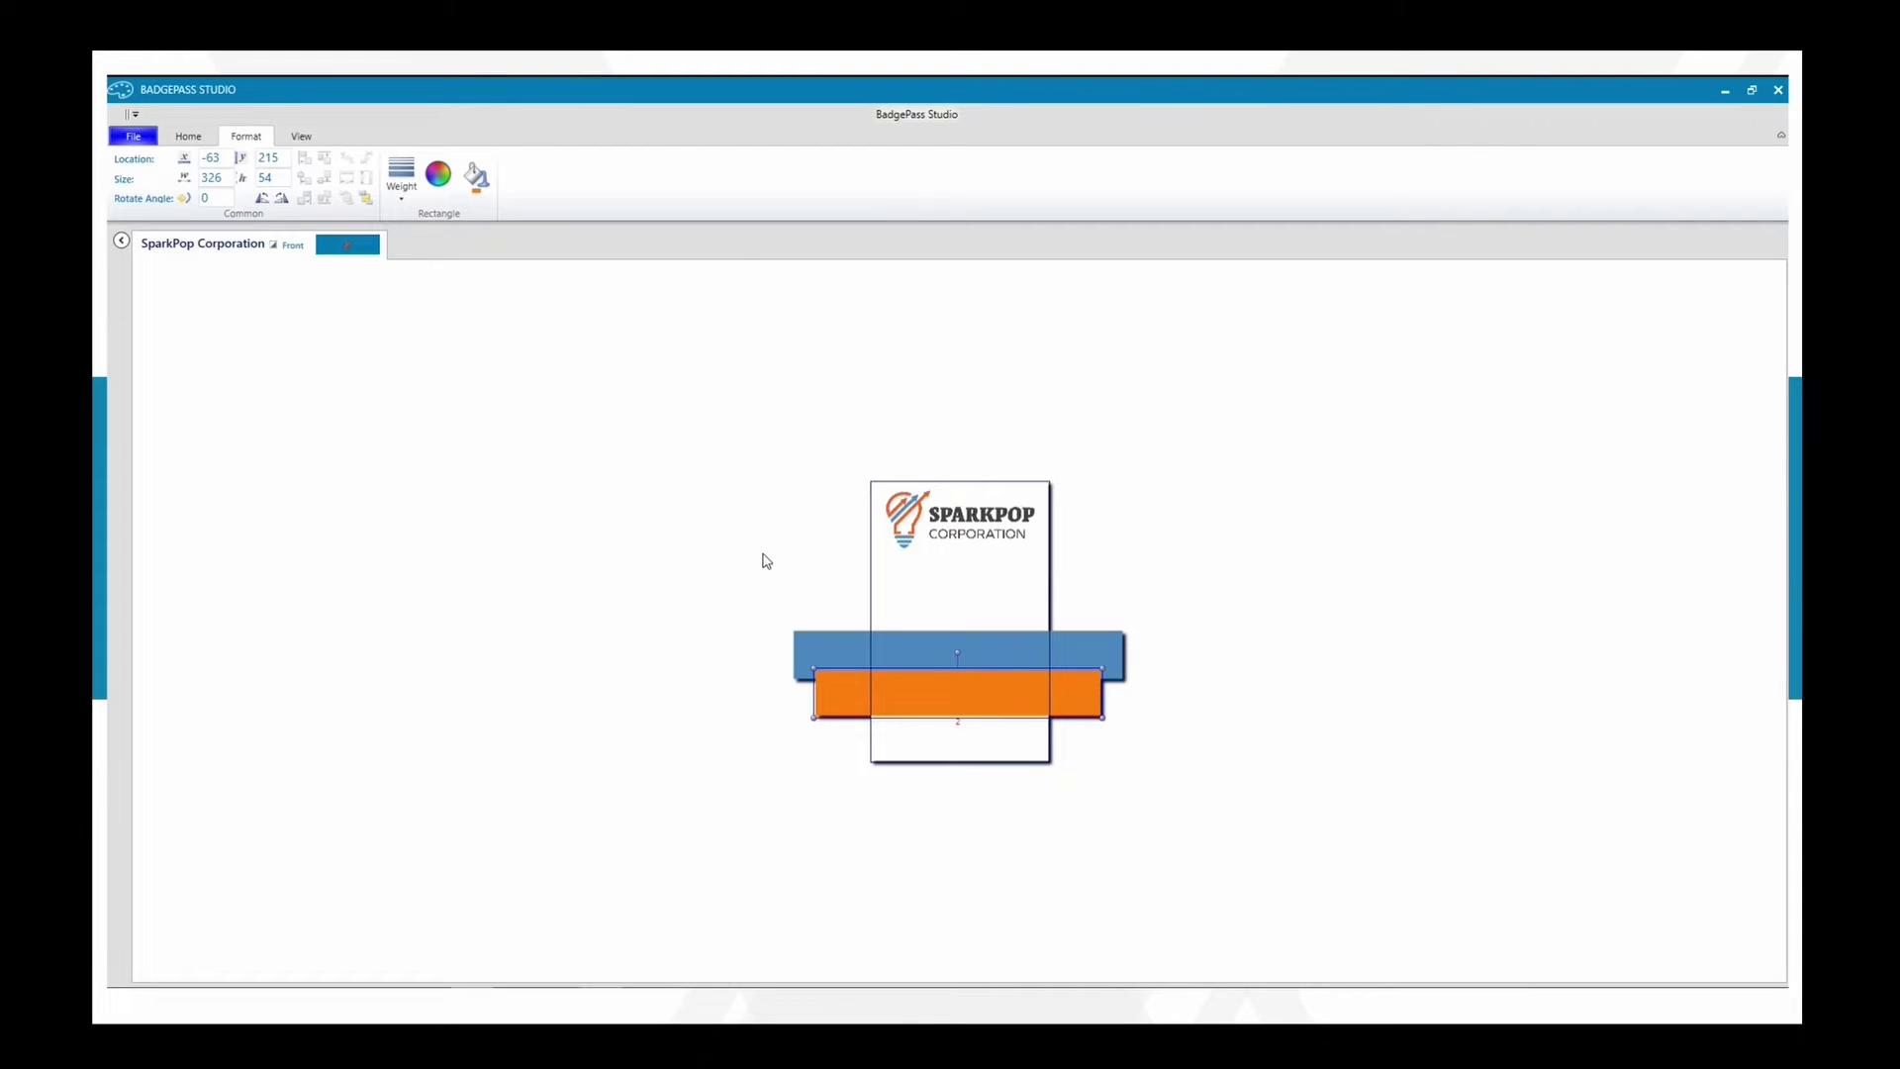
{"action": "left_click", "coordinate": [715, 534]}
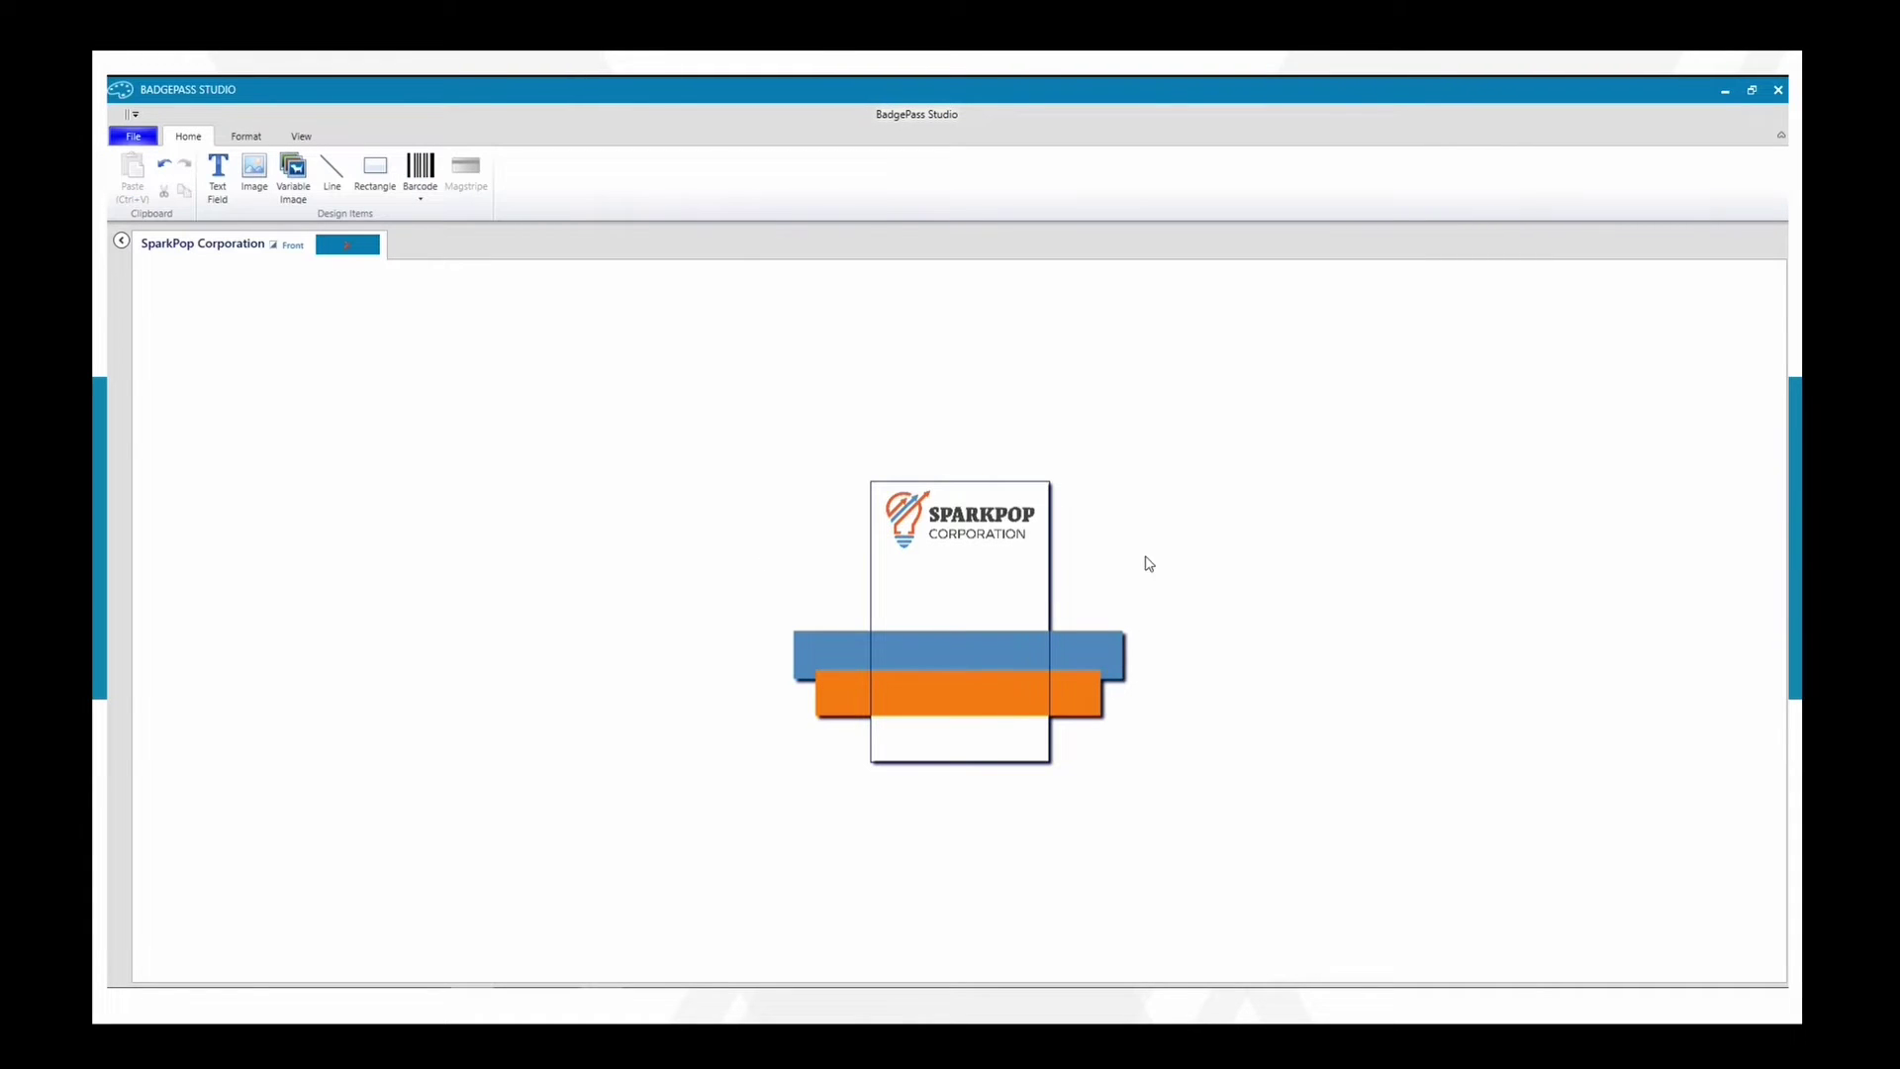
Nudge the logo slightly down on the card
{"action": "left_click", "coordinate": [988, 520]}
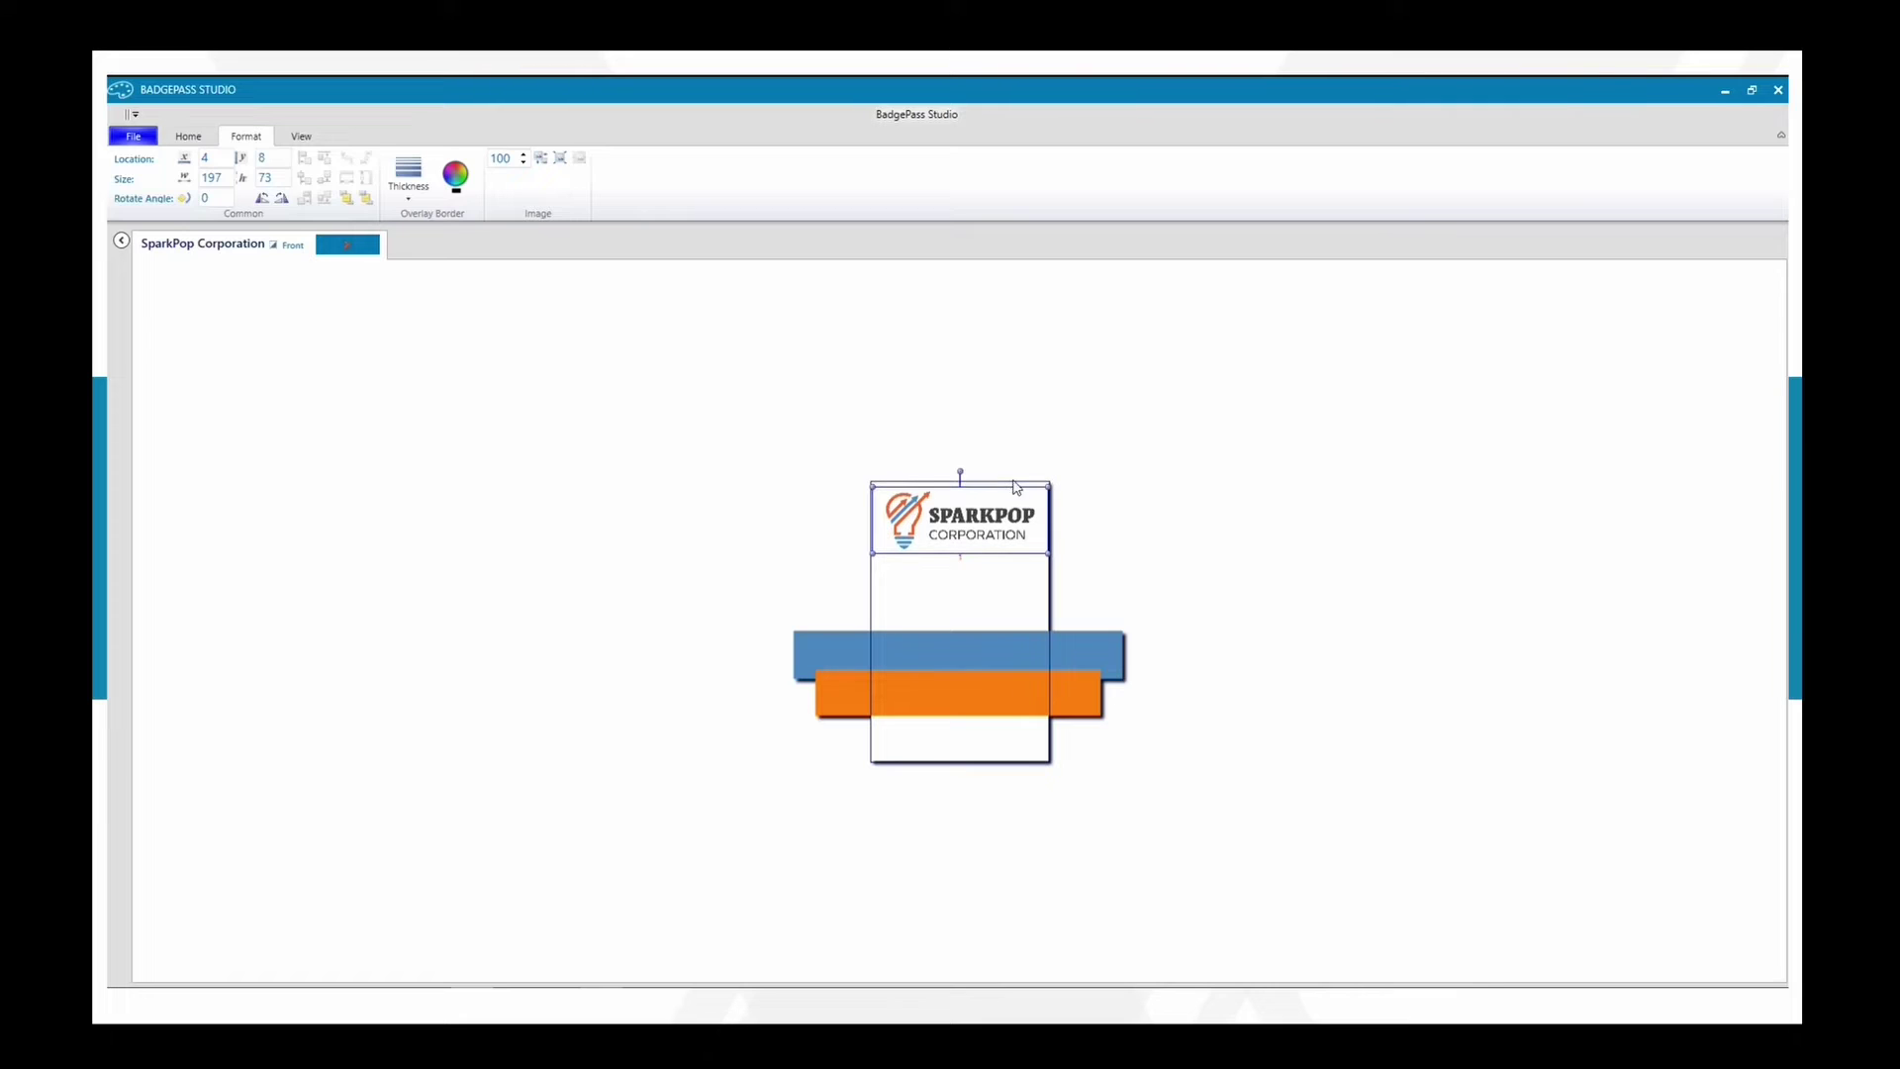
{"action": "left_click", "coordinate": [1039, 376]}
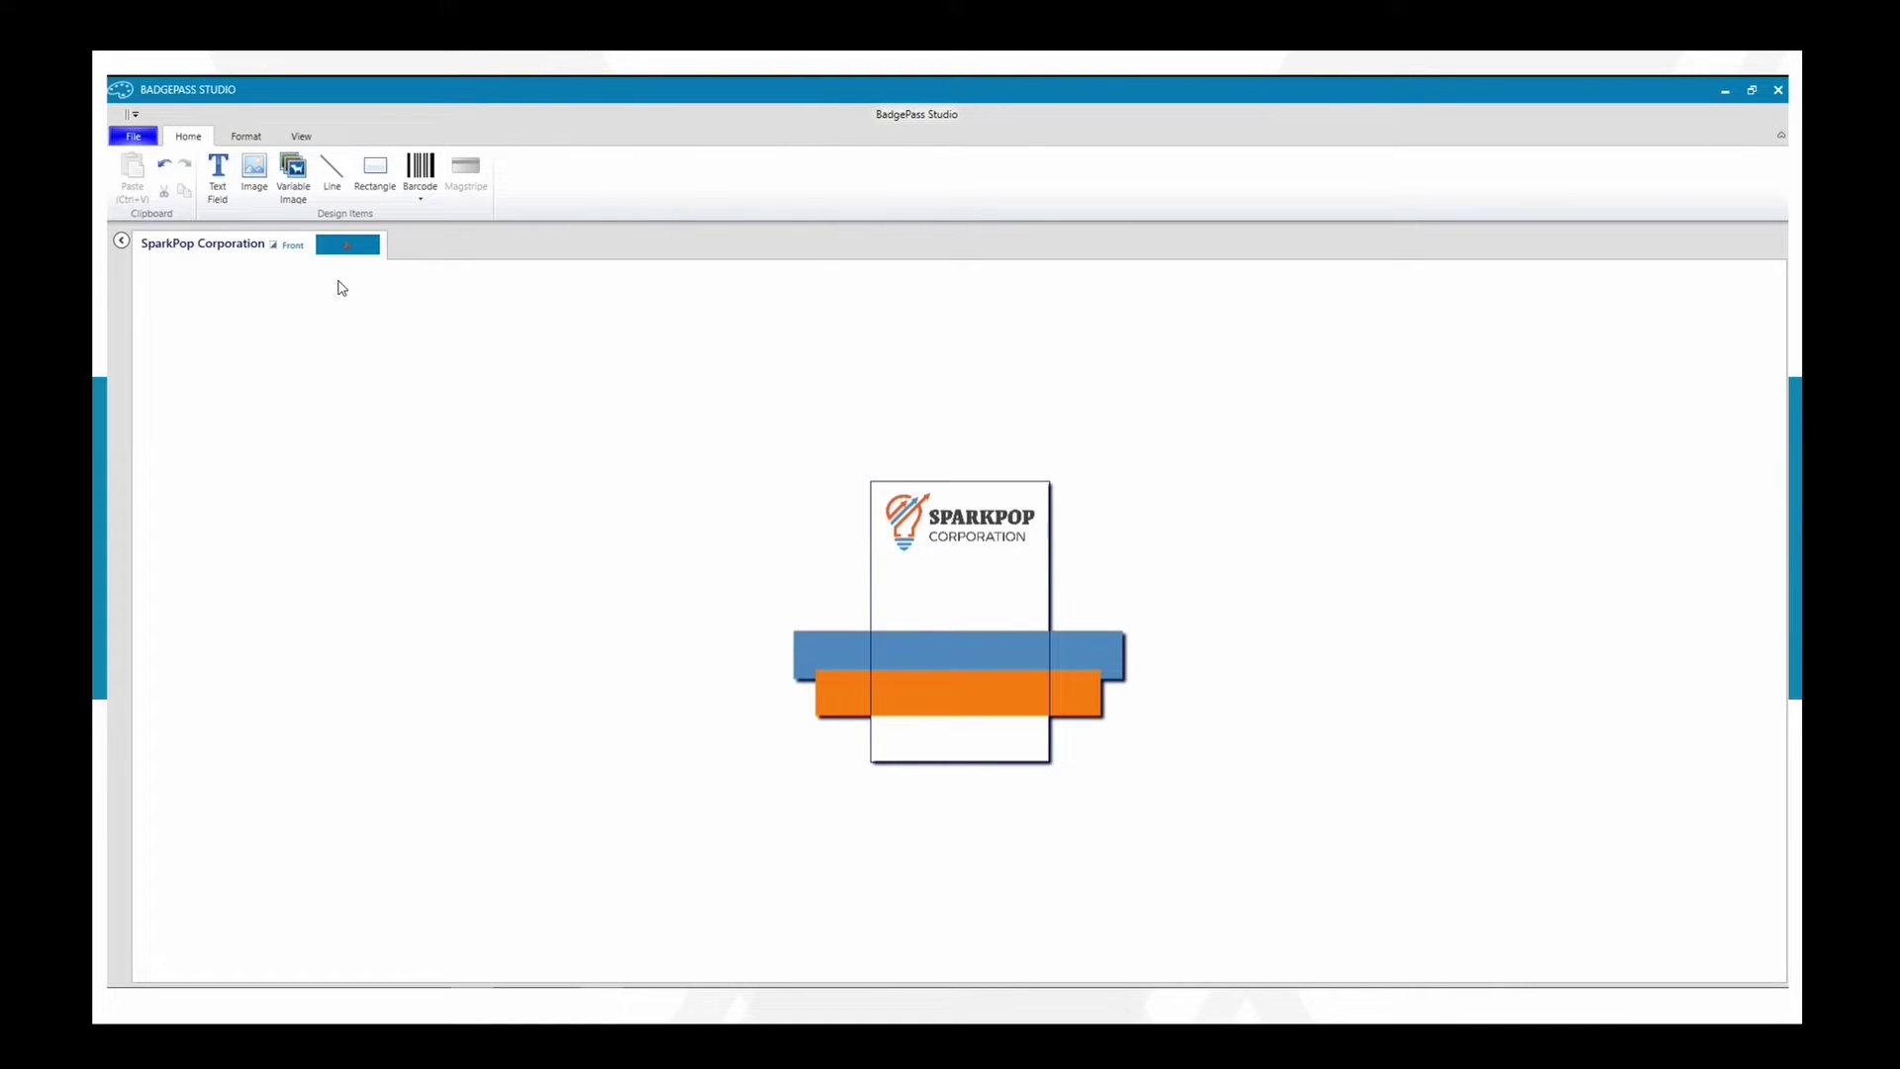
{"action": "left_click", "coordinate": [256, 172]}
{"action": "left_click", "coordinate": [681, 380]}
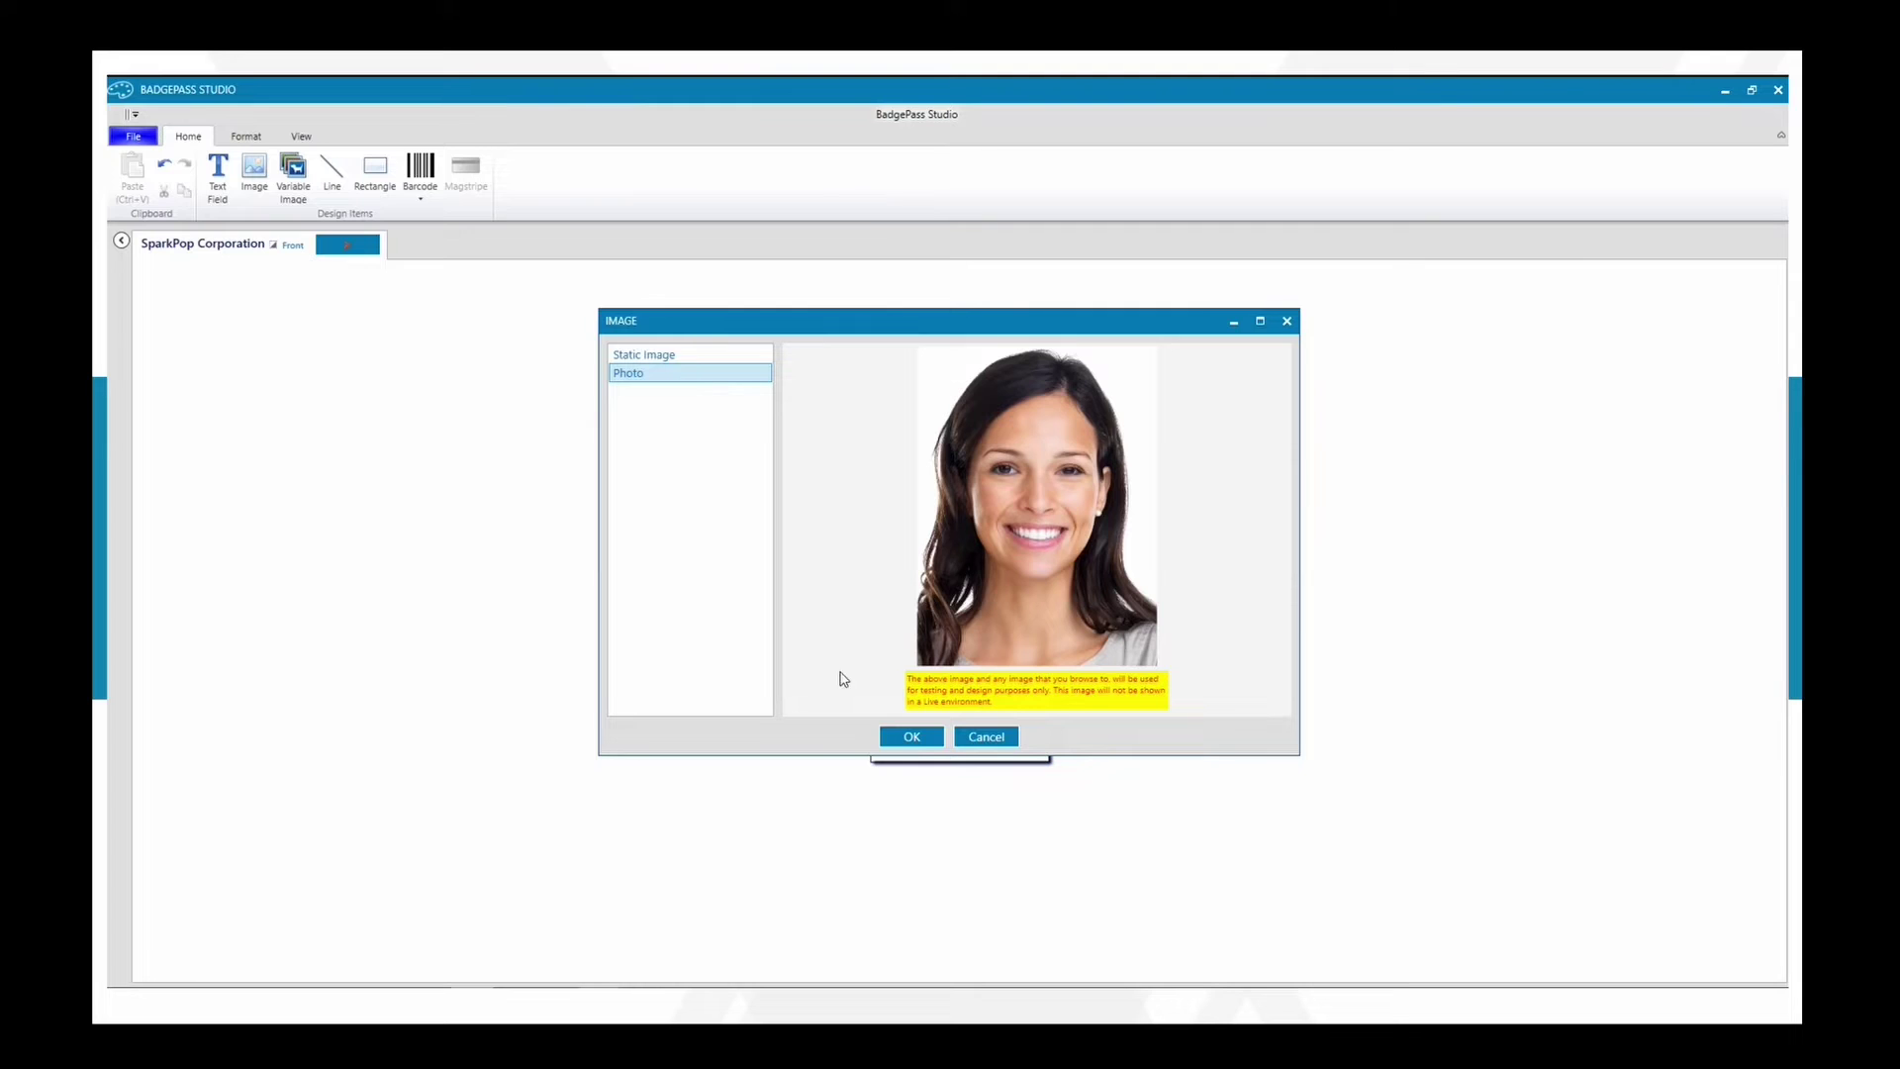
{"action": "left_click", "coordinate": [912, 740]}
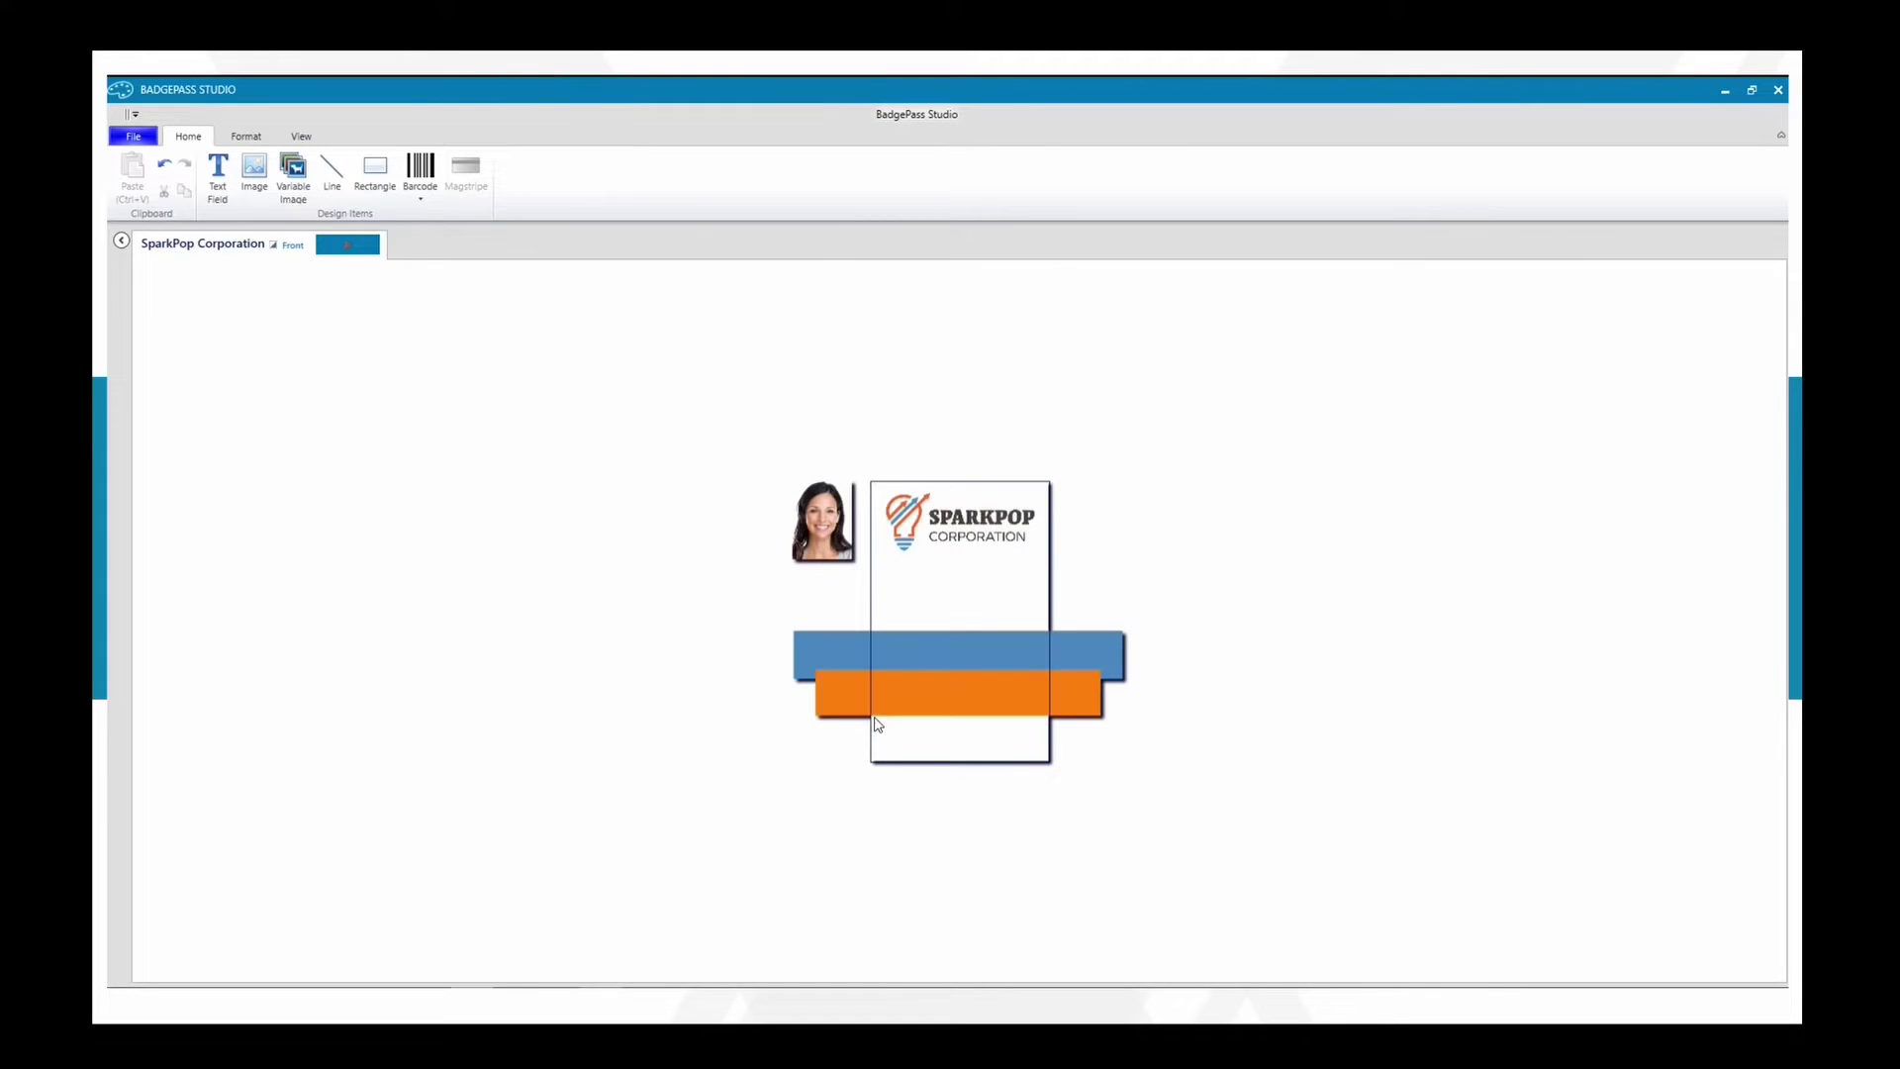
{"action": "left_click_drag", "start_coordinate": [800, 526], "coordinate": [529, 378]}
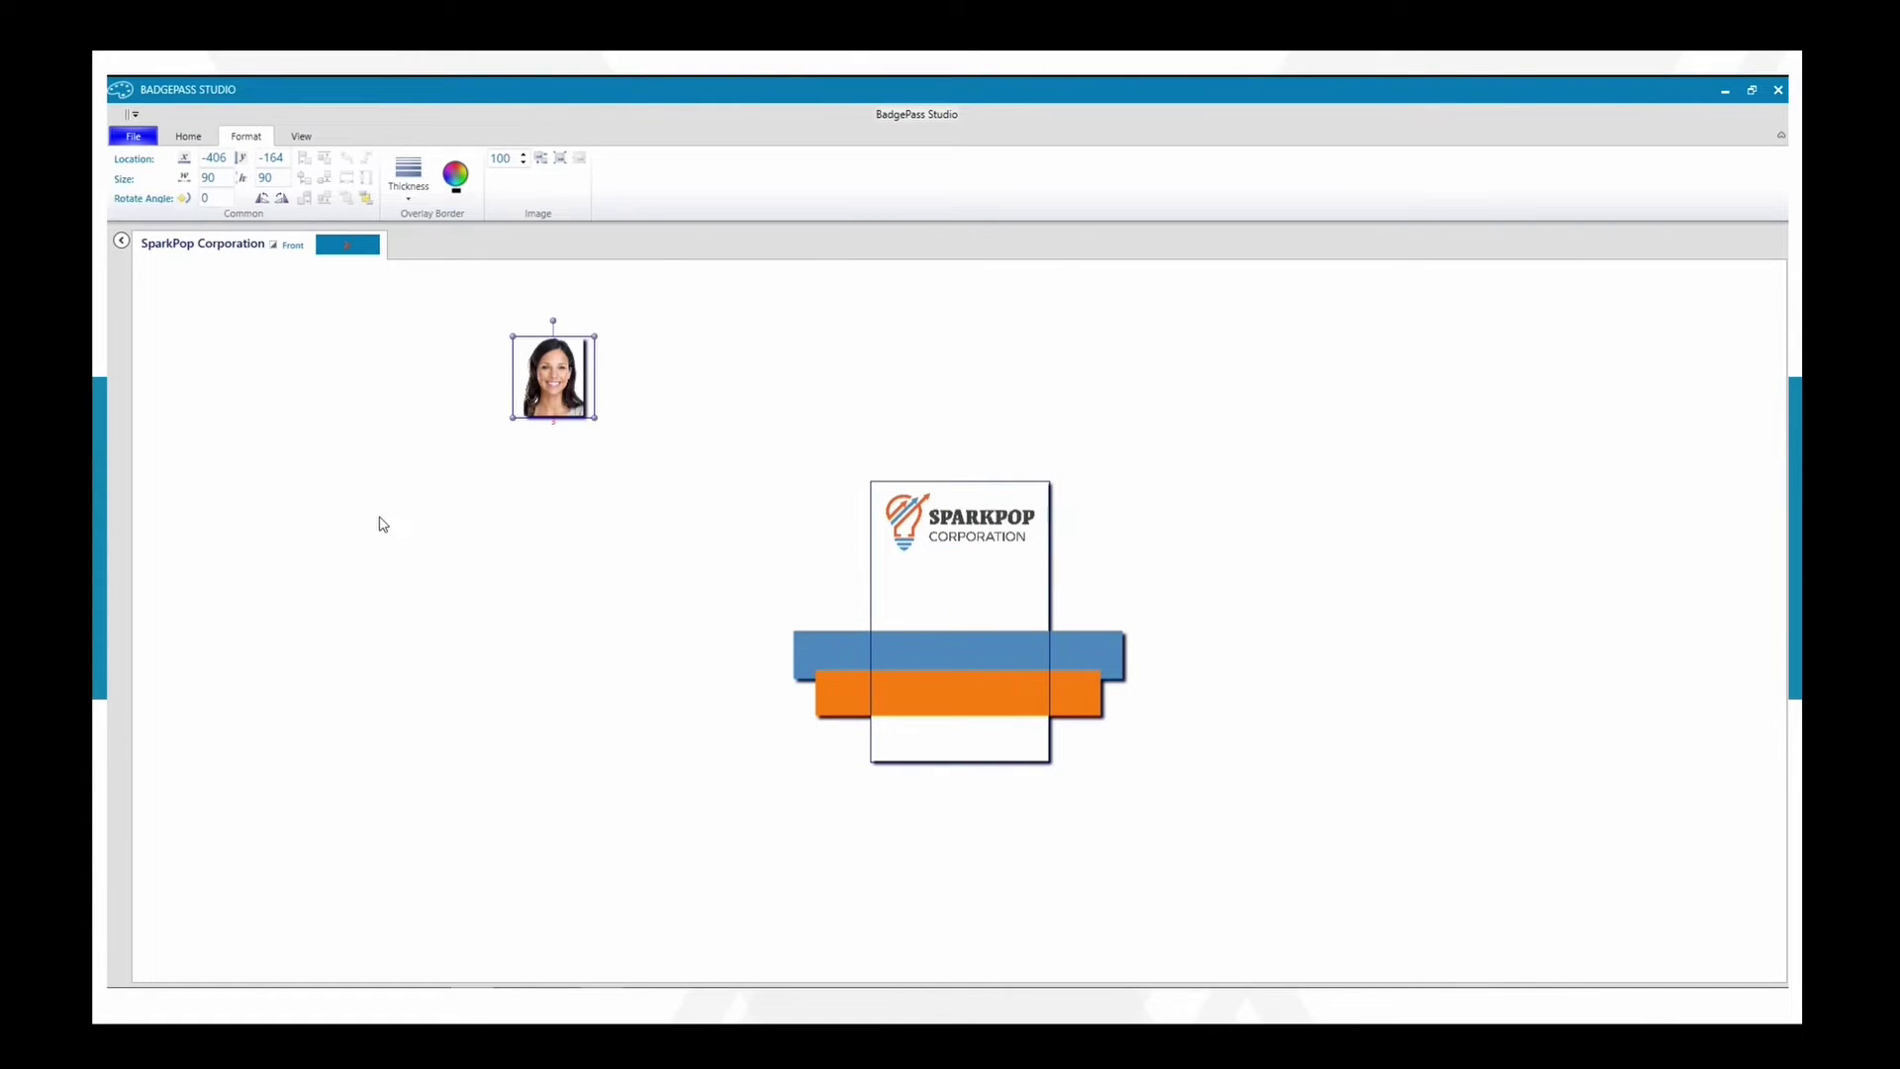
{"action": "key", "text": "Delete"}
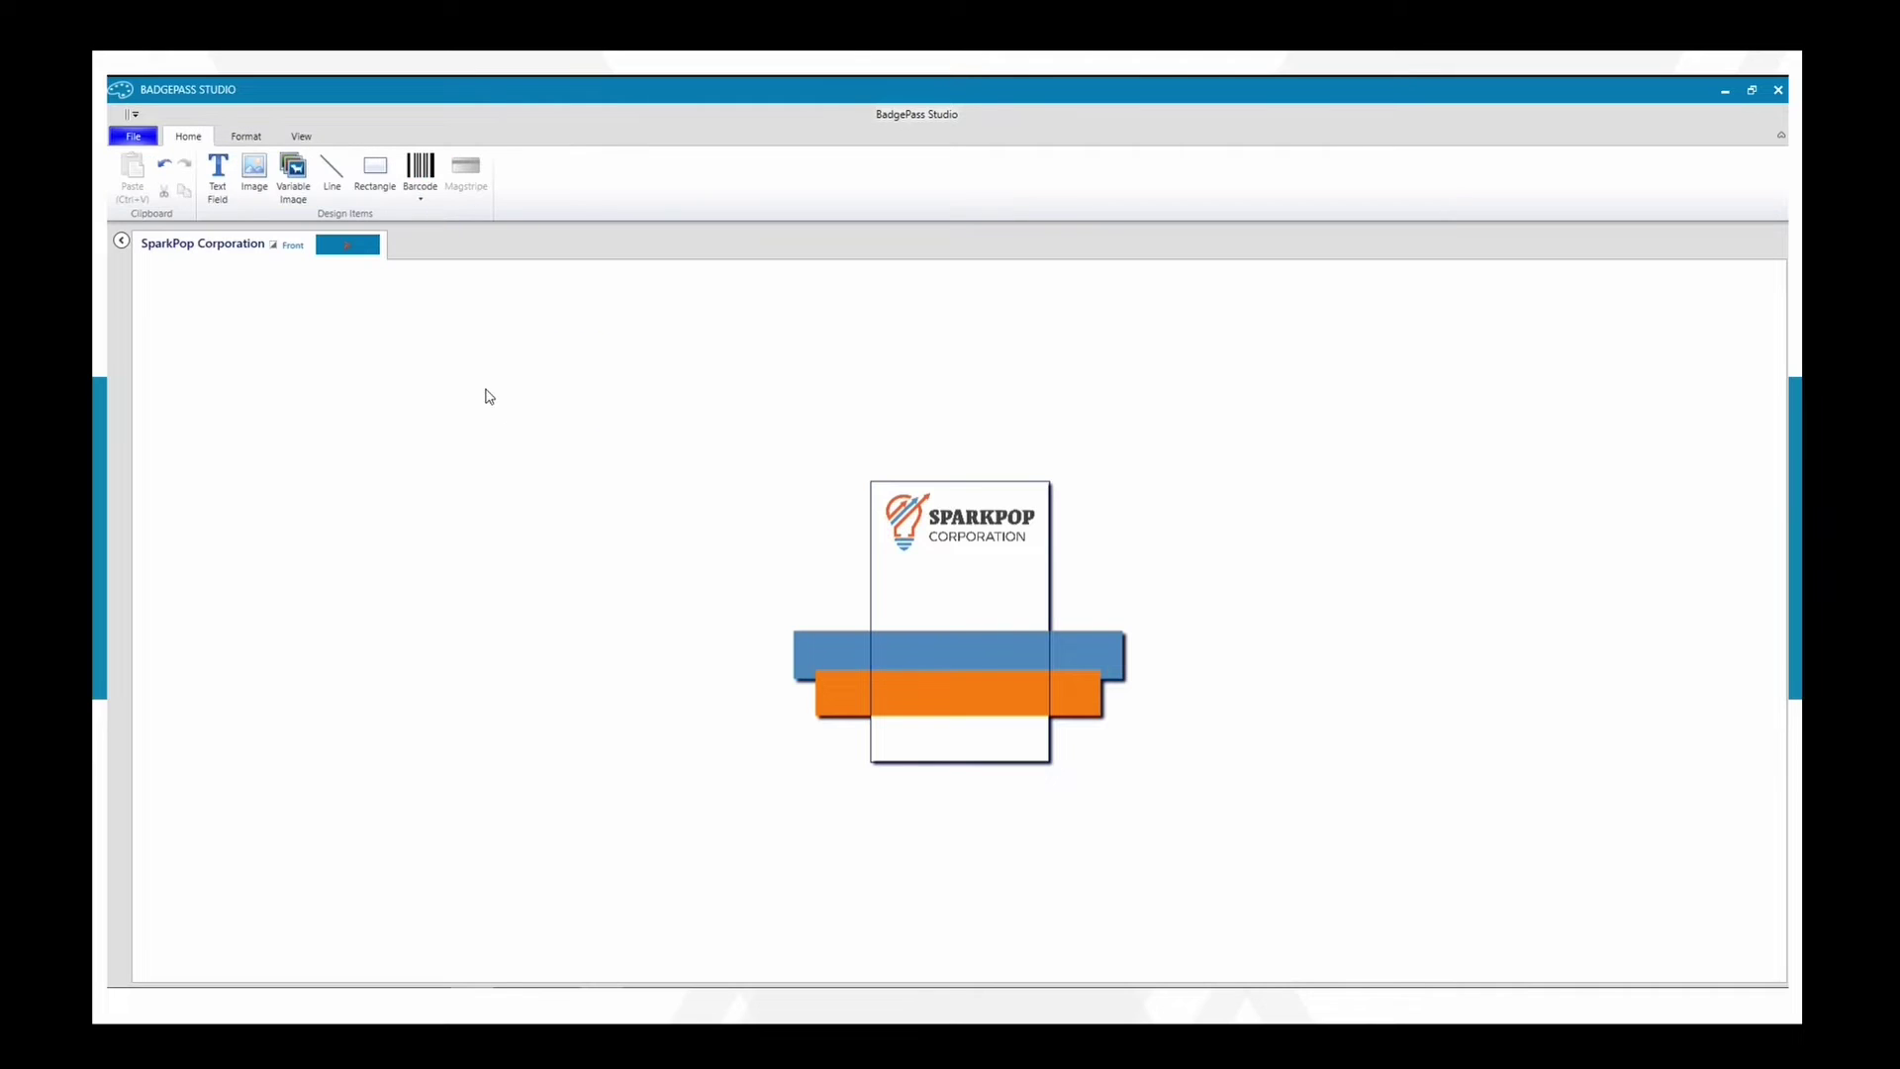
Insert a Photo image placeholder and position it beside the card at about -315, 39
{"action": "left_click", "coordinate": [254, 170]}
{"action": "left_click", "coordinate": [648, 373]}
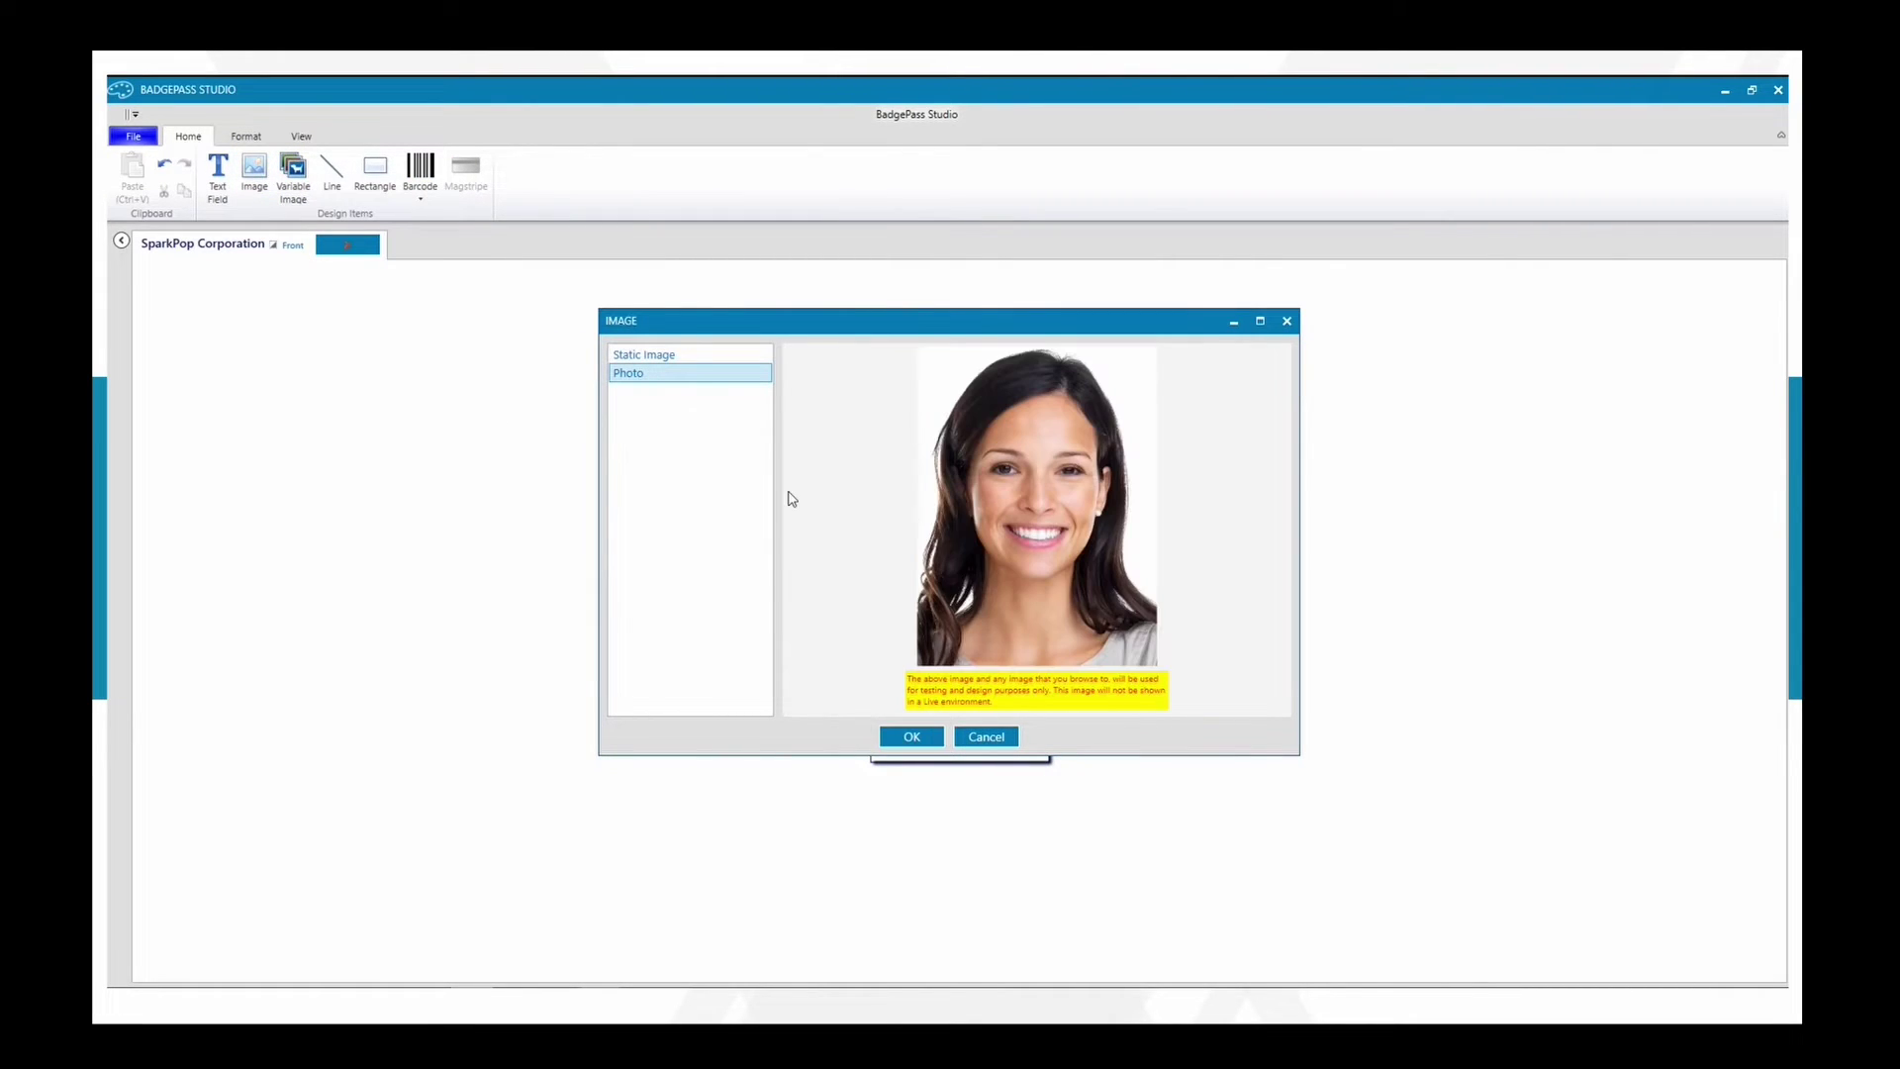
{"action": "left_click", "coordinate": [894, 738]}
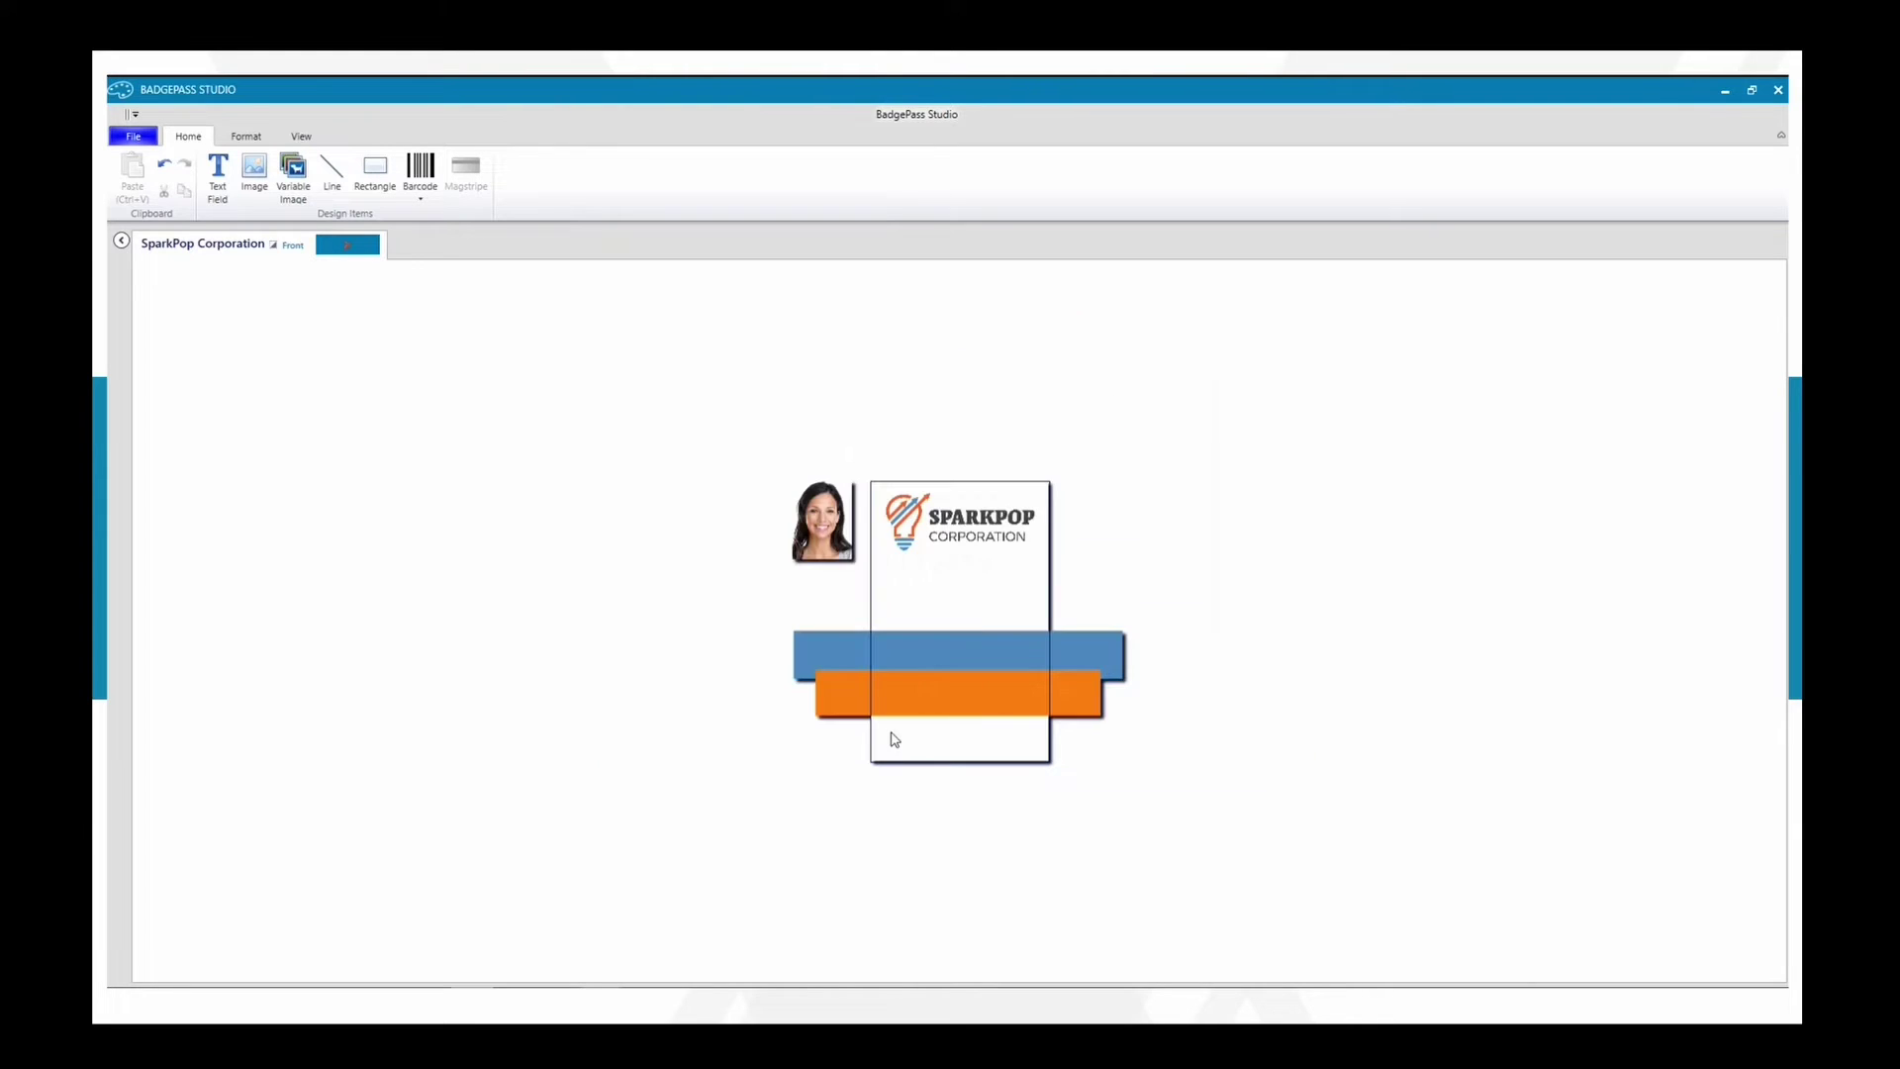
{"action": "left_click_drag", "start_coordinate": [839, 510], "coordinate": [698, 595]}
{"action": "left_click", "coordinate": [727, 465]}
{"action": "left_click", "coordinate": [621, 530]}
Set the photo placeholder's size to 110 by 110
{"action": "double_click", "coordinate": [233, 174]}
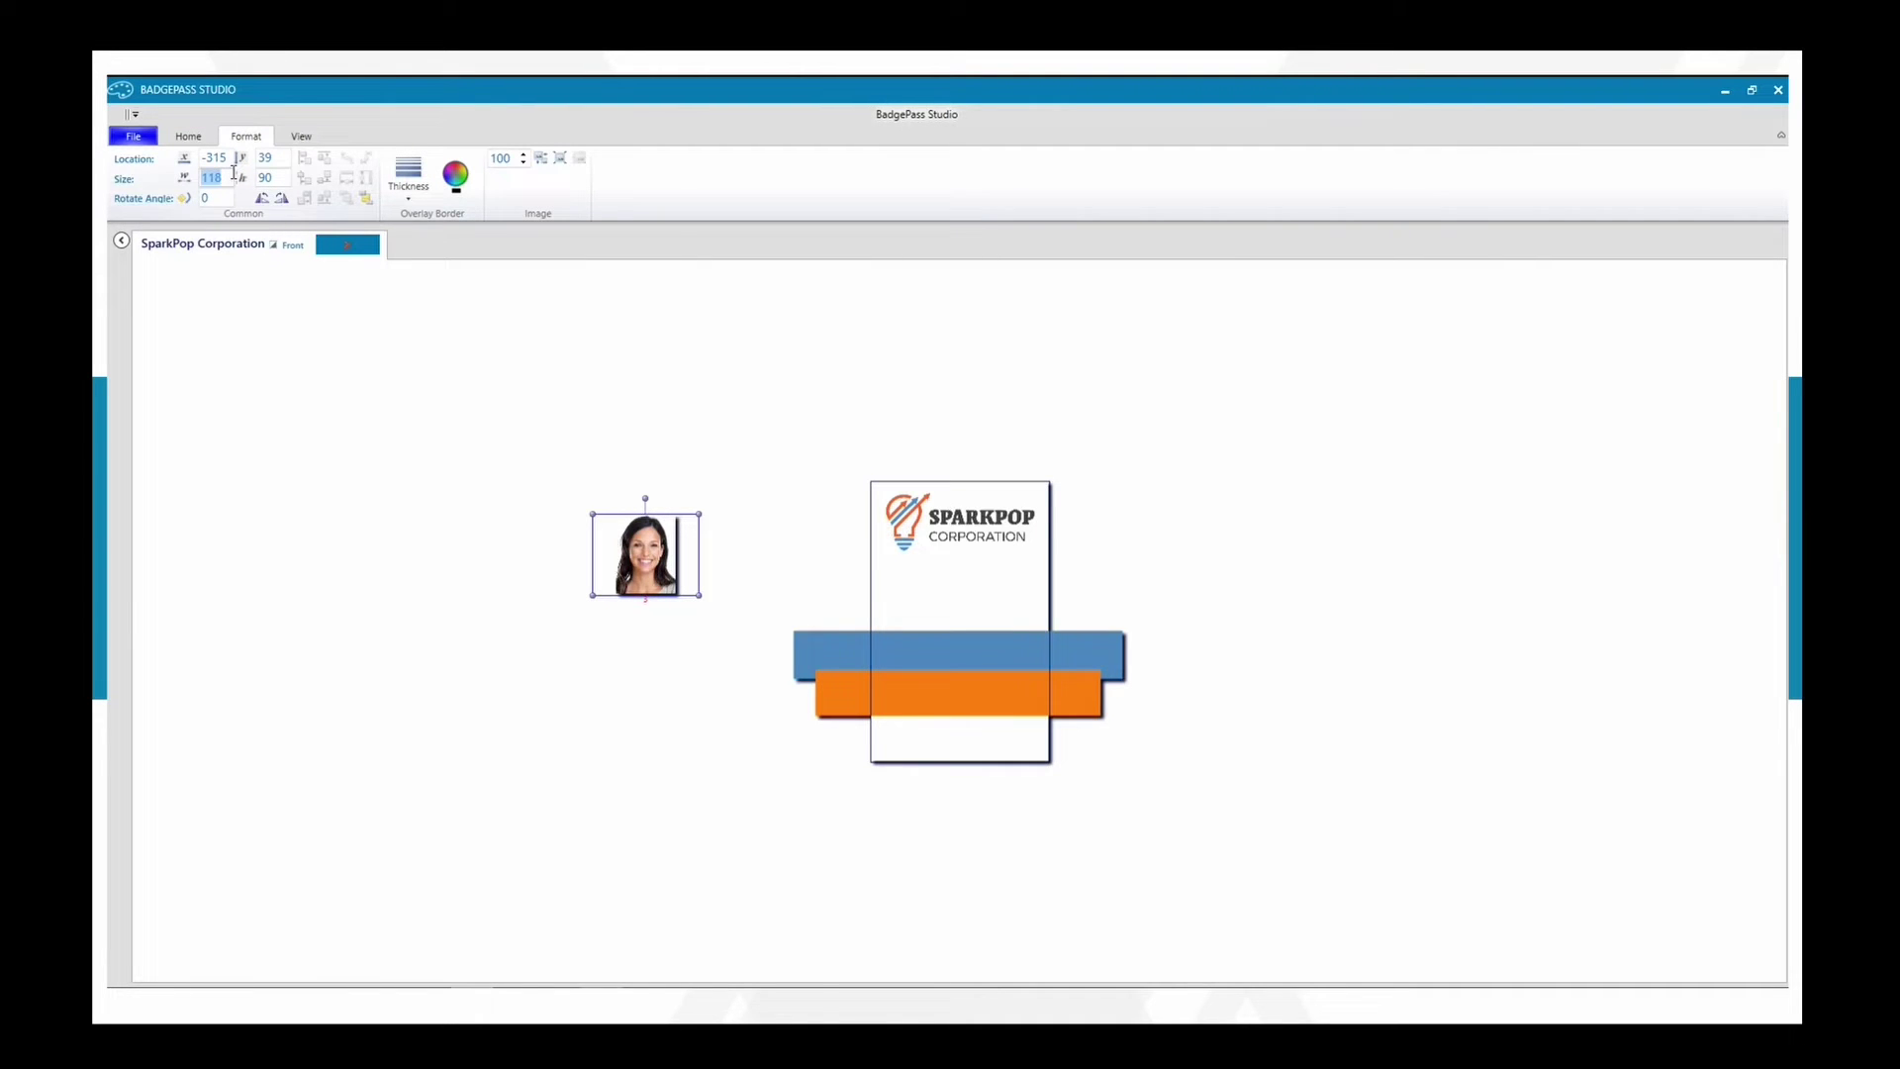
{"action": "type", "text": "110"}
{"action": "left_click", "coordinate": [276, 174]}
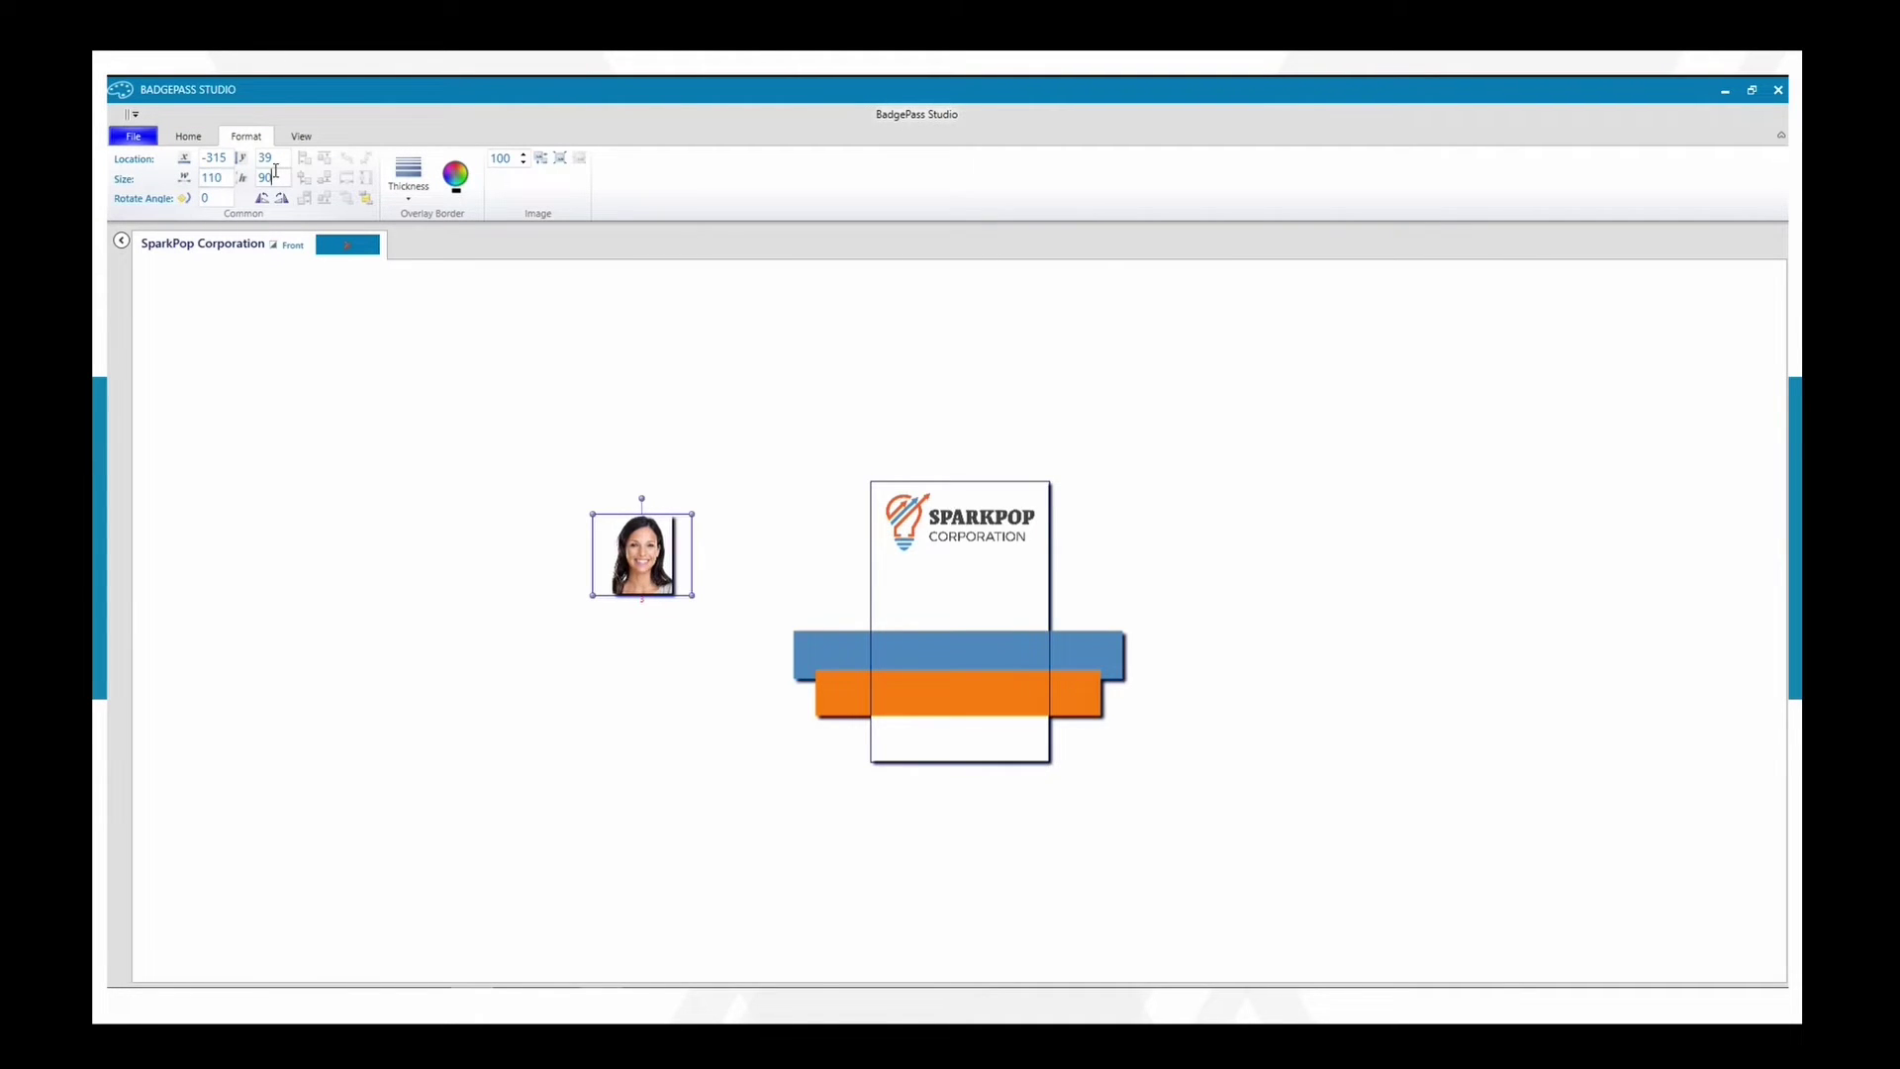
{"action": "double_click", "coordinate": [280, 177]}
{"action": "type", "text": "11"}
{"action": "key", "text": "Return"}
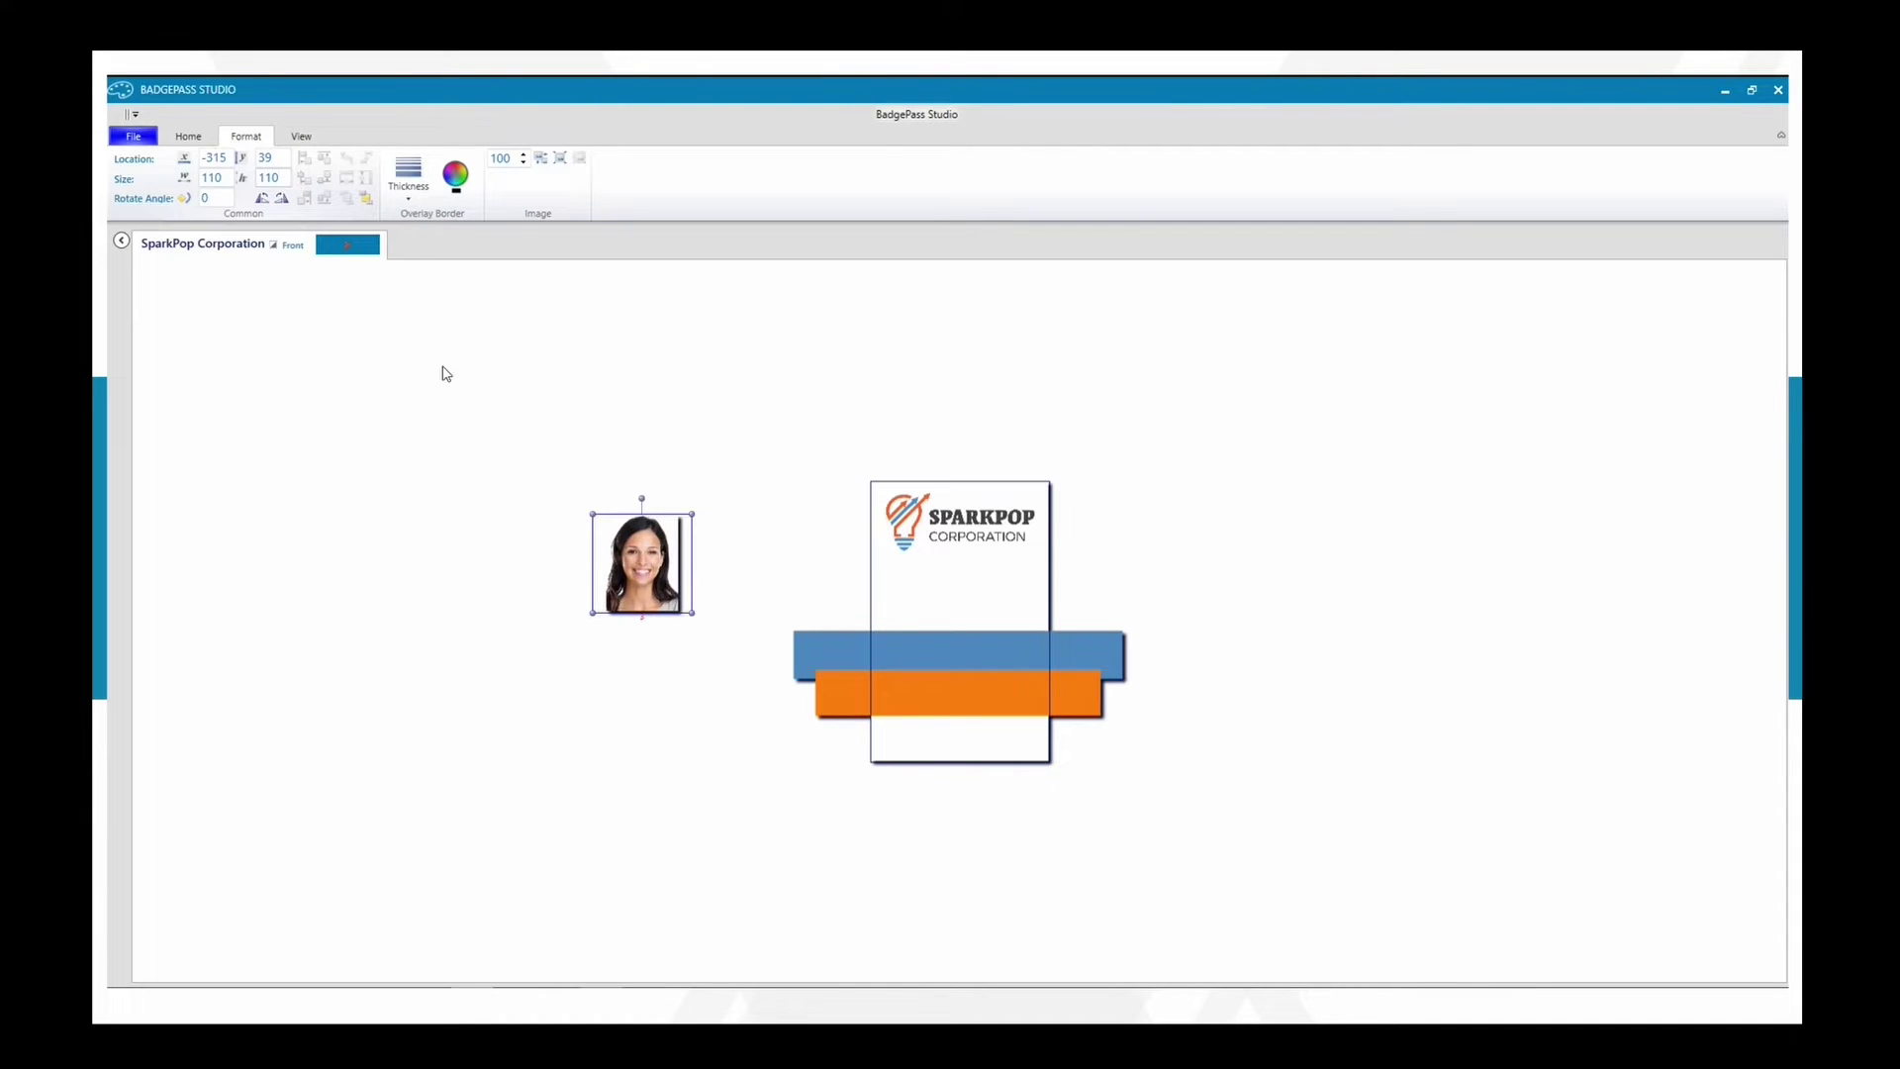
Move the photo onto the card below the logo, at about 52, 114
{"action": "left_click_drag", "start_coordinate": [642, 541], "coordinate": [961, 604]}
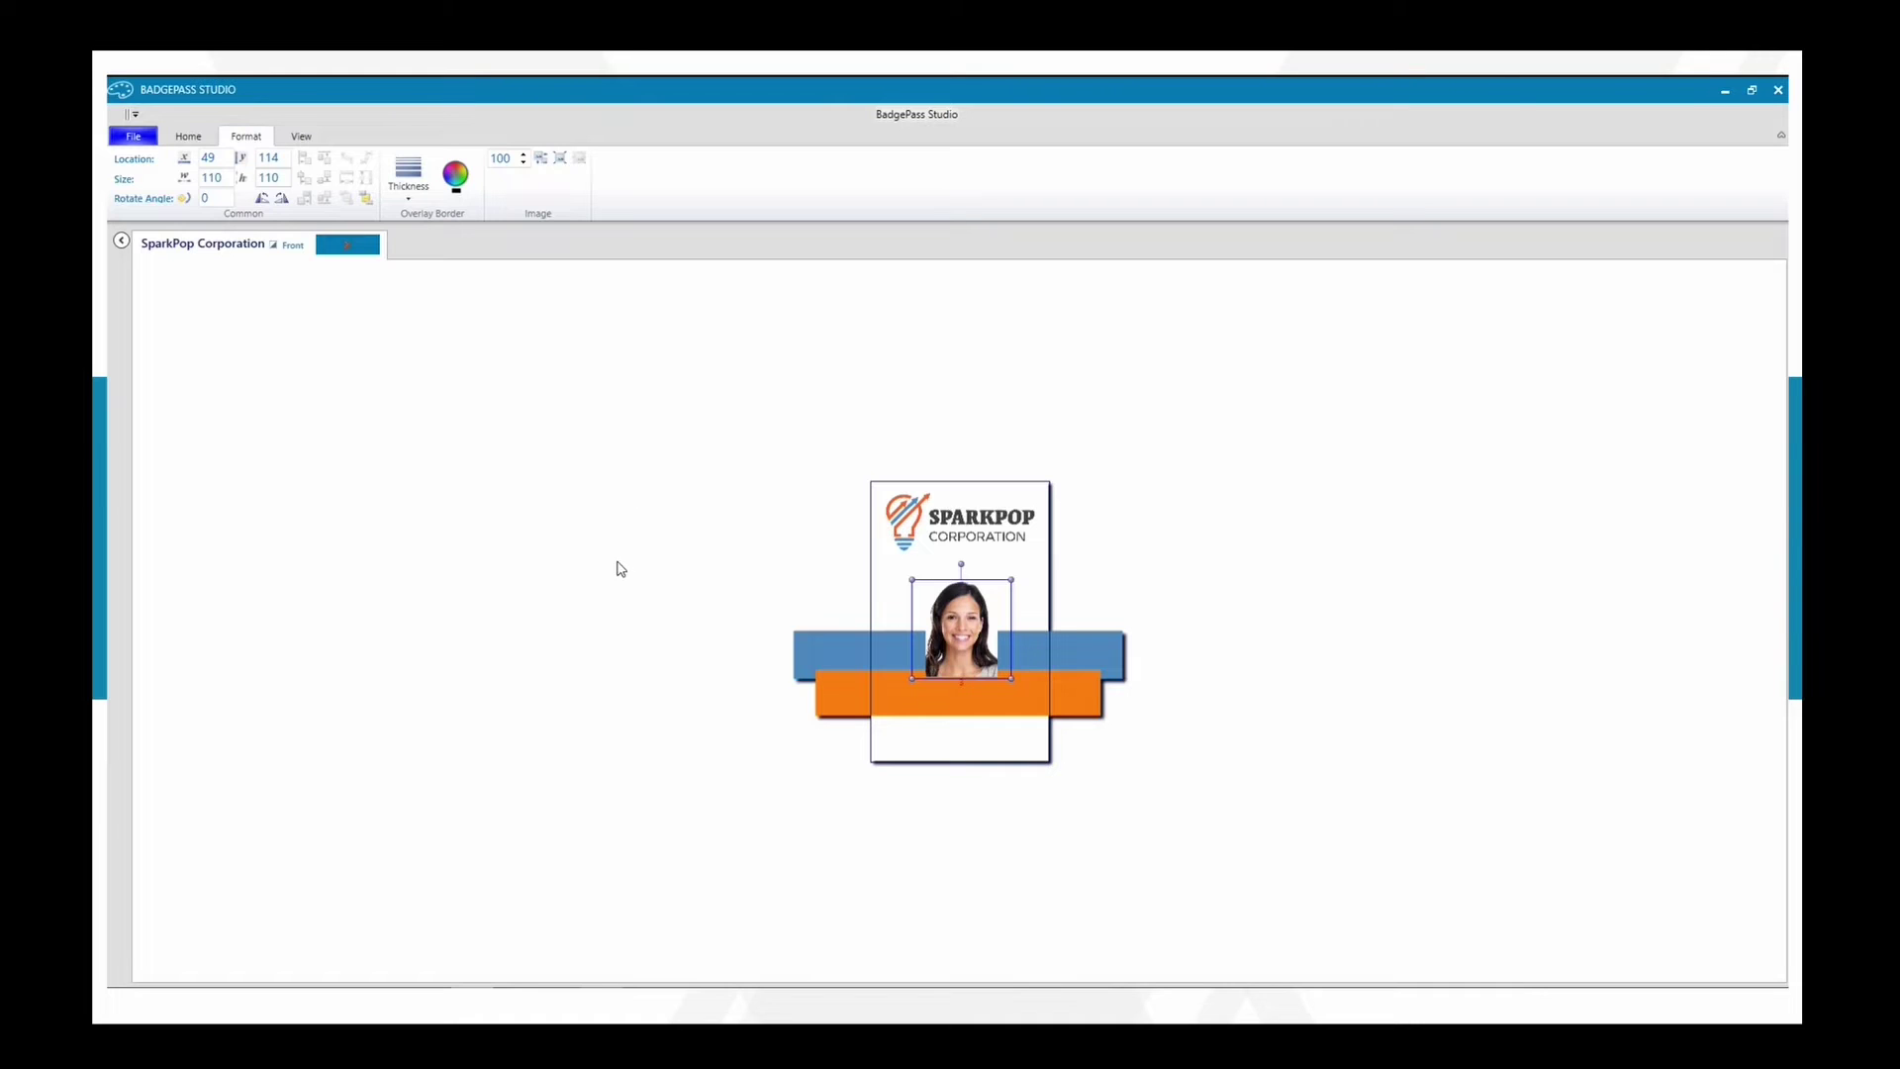
{"action": "left_click", "coordinate": [497, 371]}
{"action": "left_click_drag", "start_coordinate": [974, 633], "coordinate": [977, 633]}
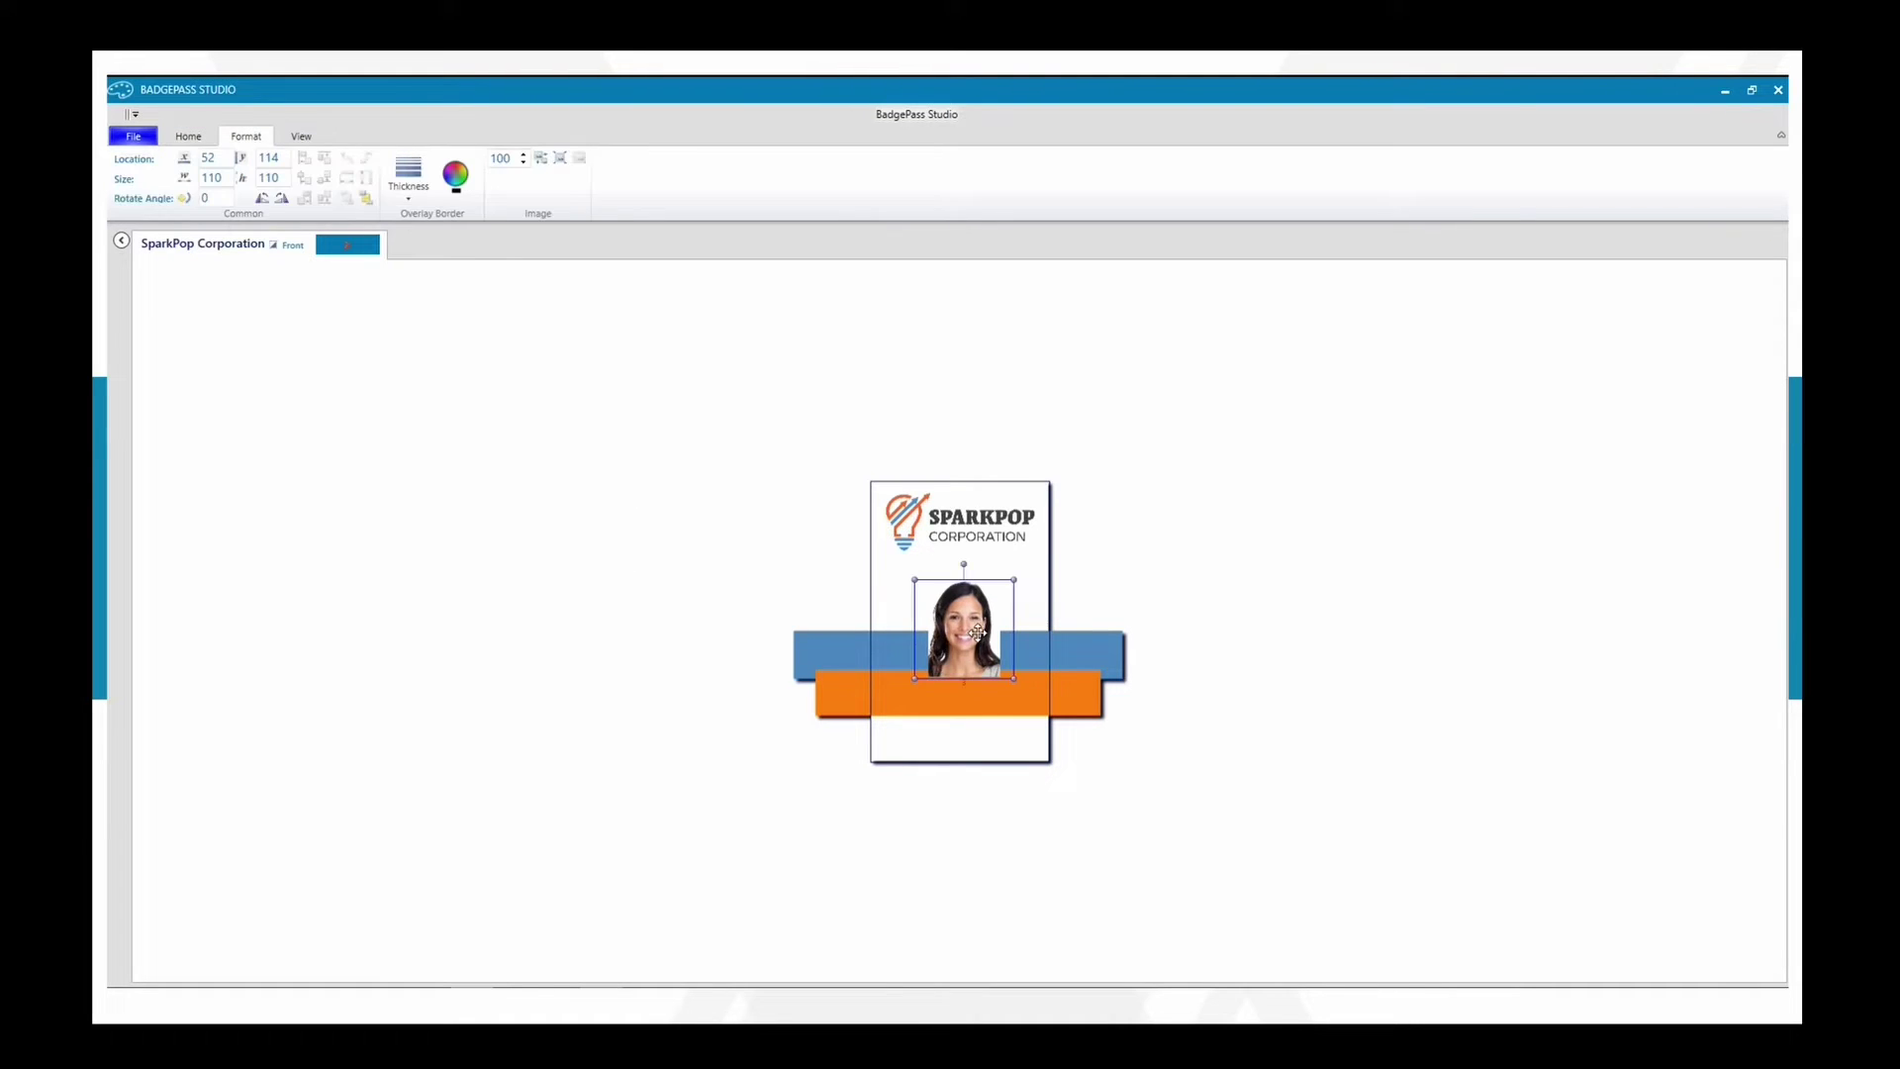
Give the photo a thin white overlay border
{"action": "left_click", "coordinate": [414, 195]}
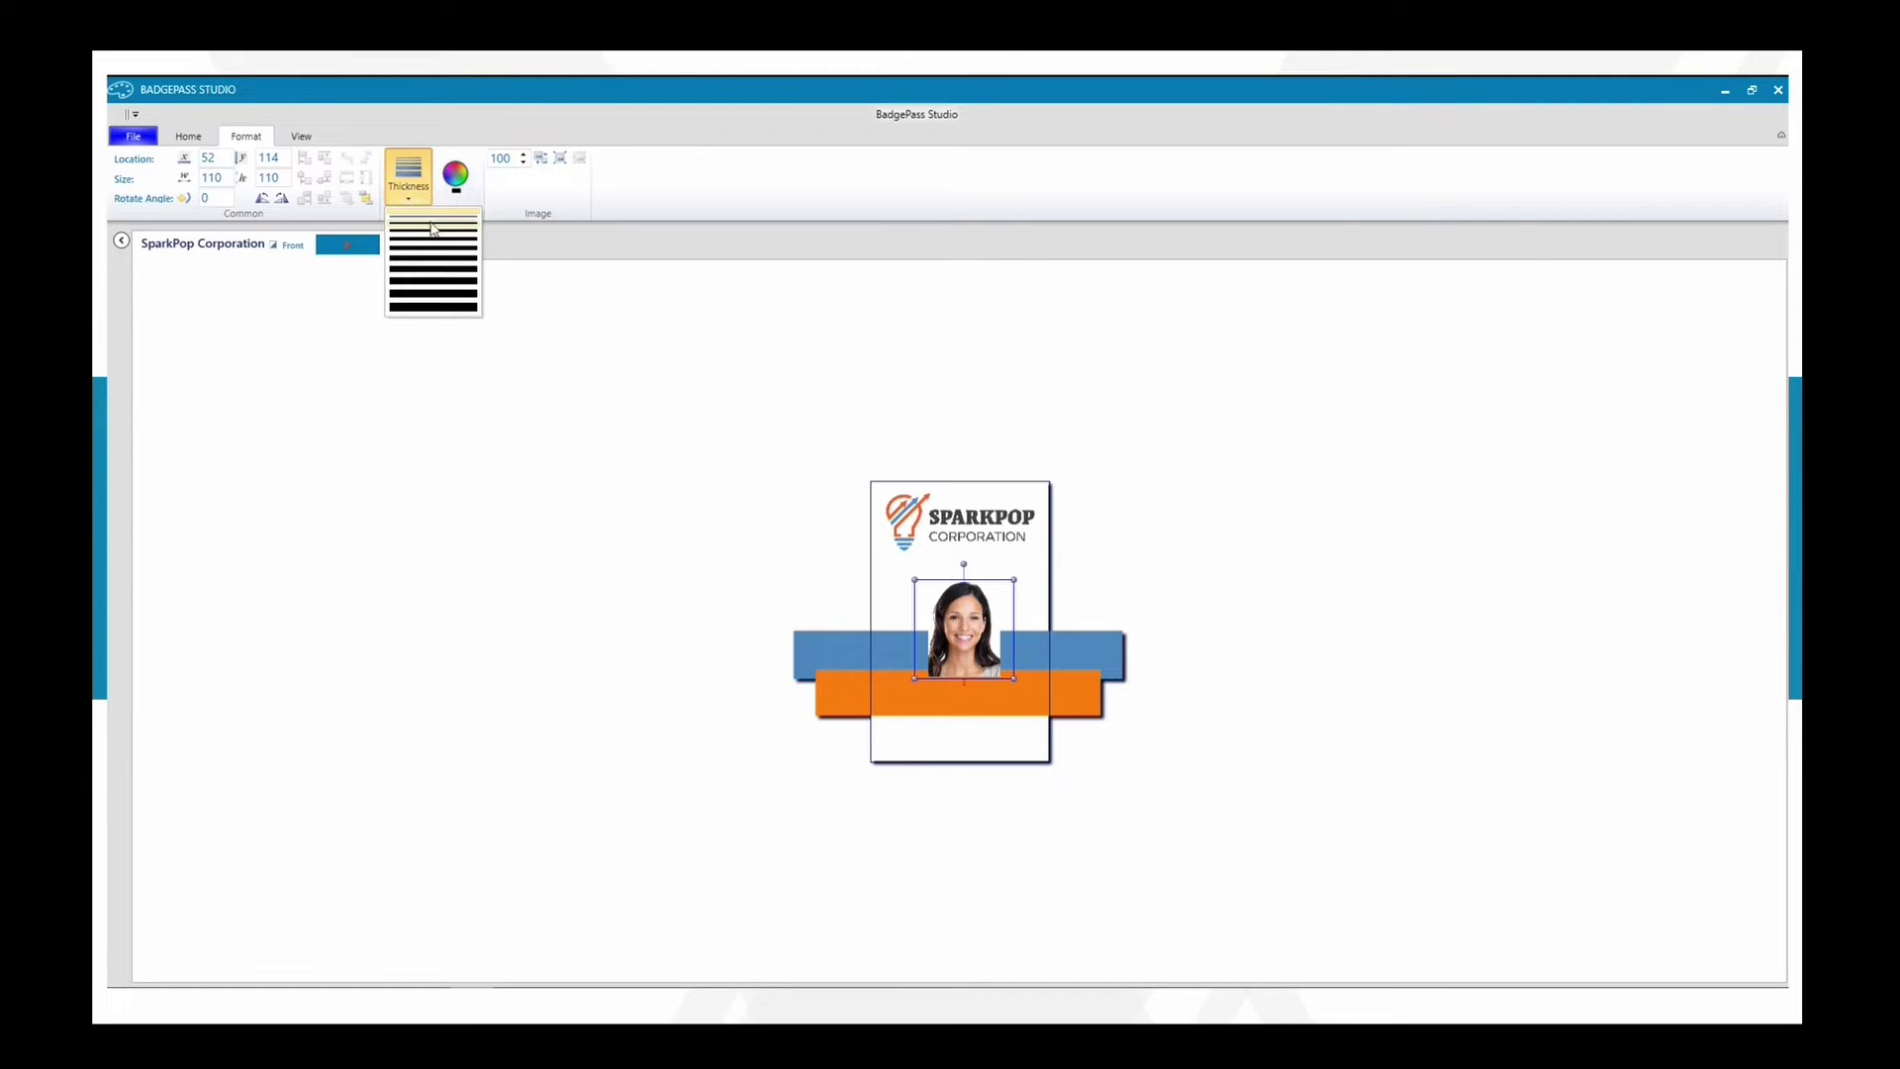
{"action": "left_click", "coordinate": [431, 229]}
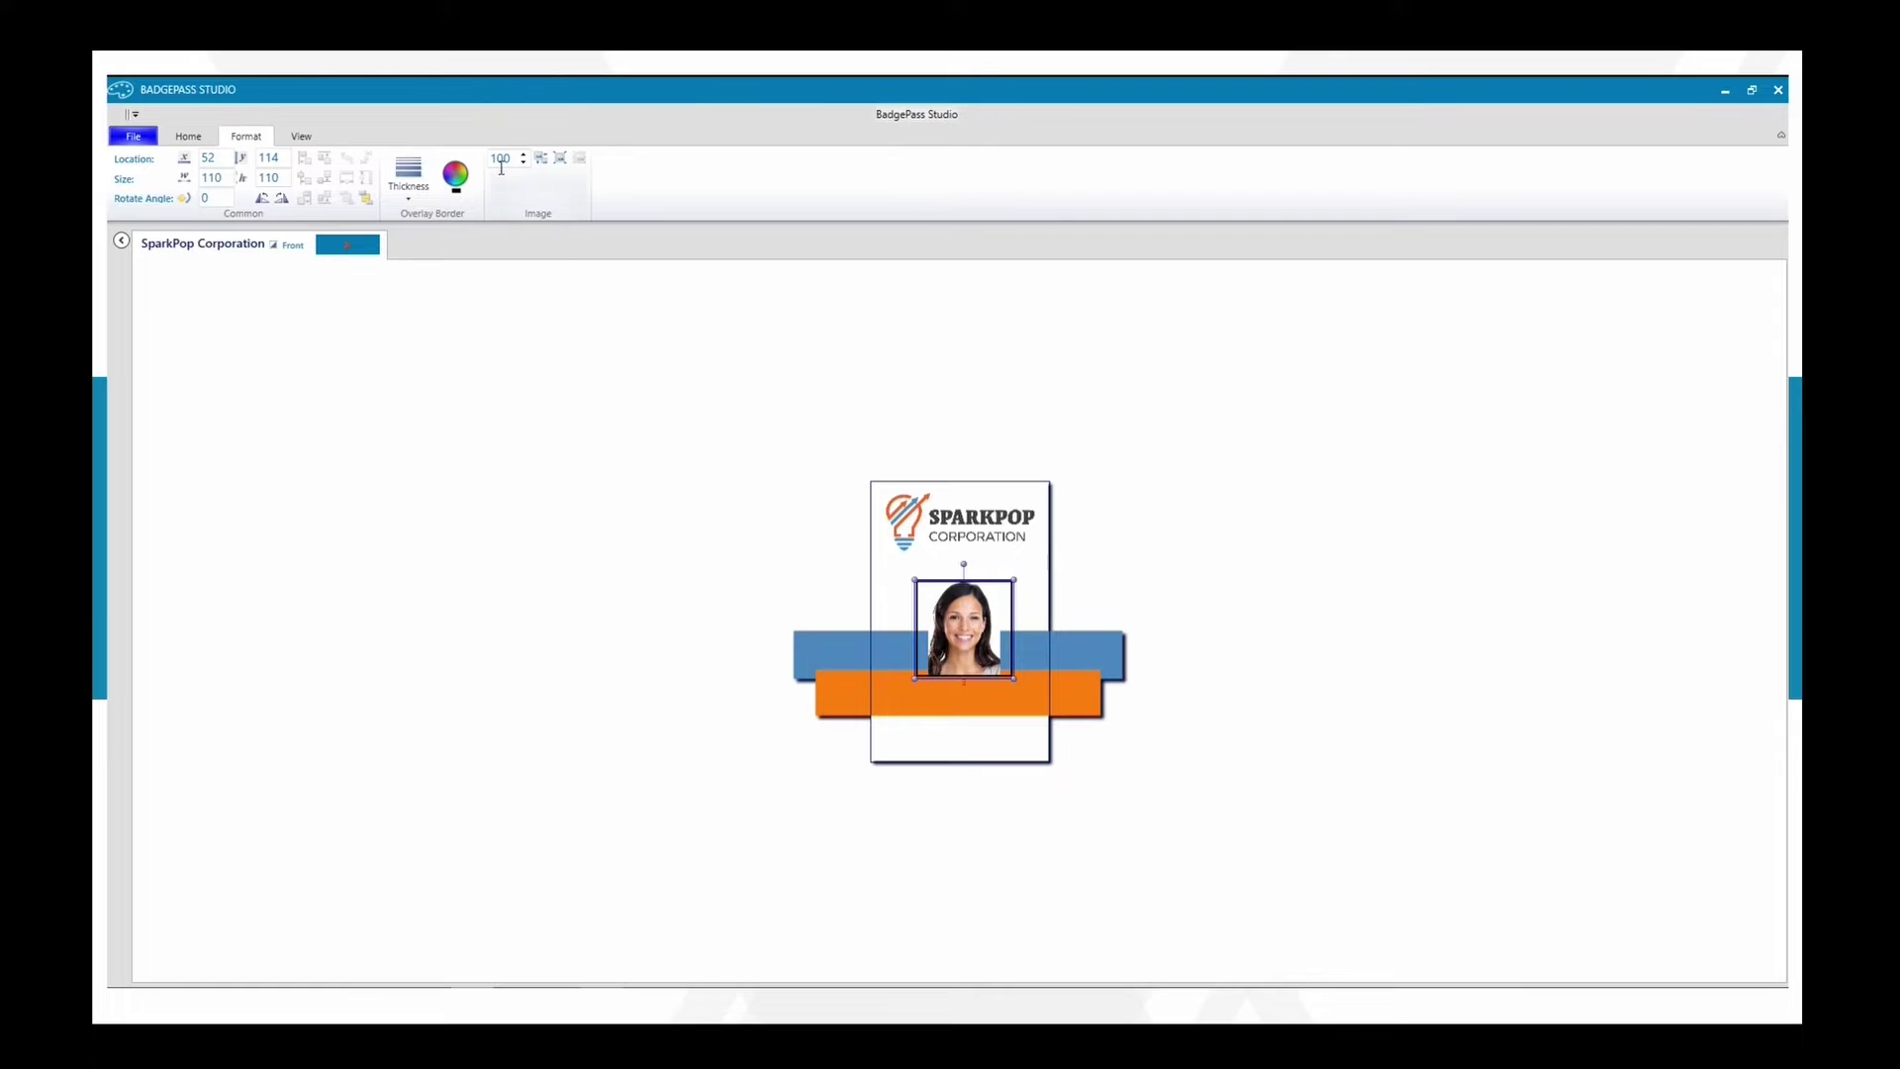
{"action": "left_click", "coordinate": [458, 176]}
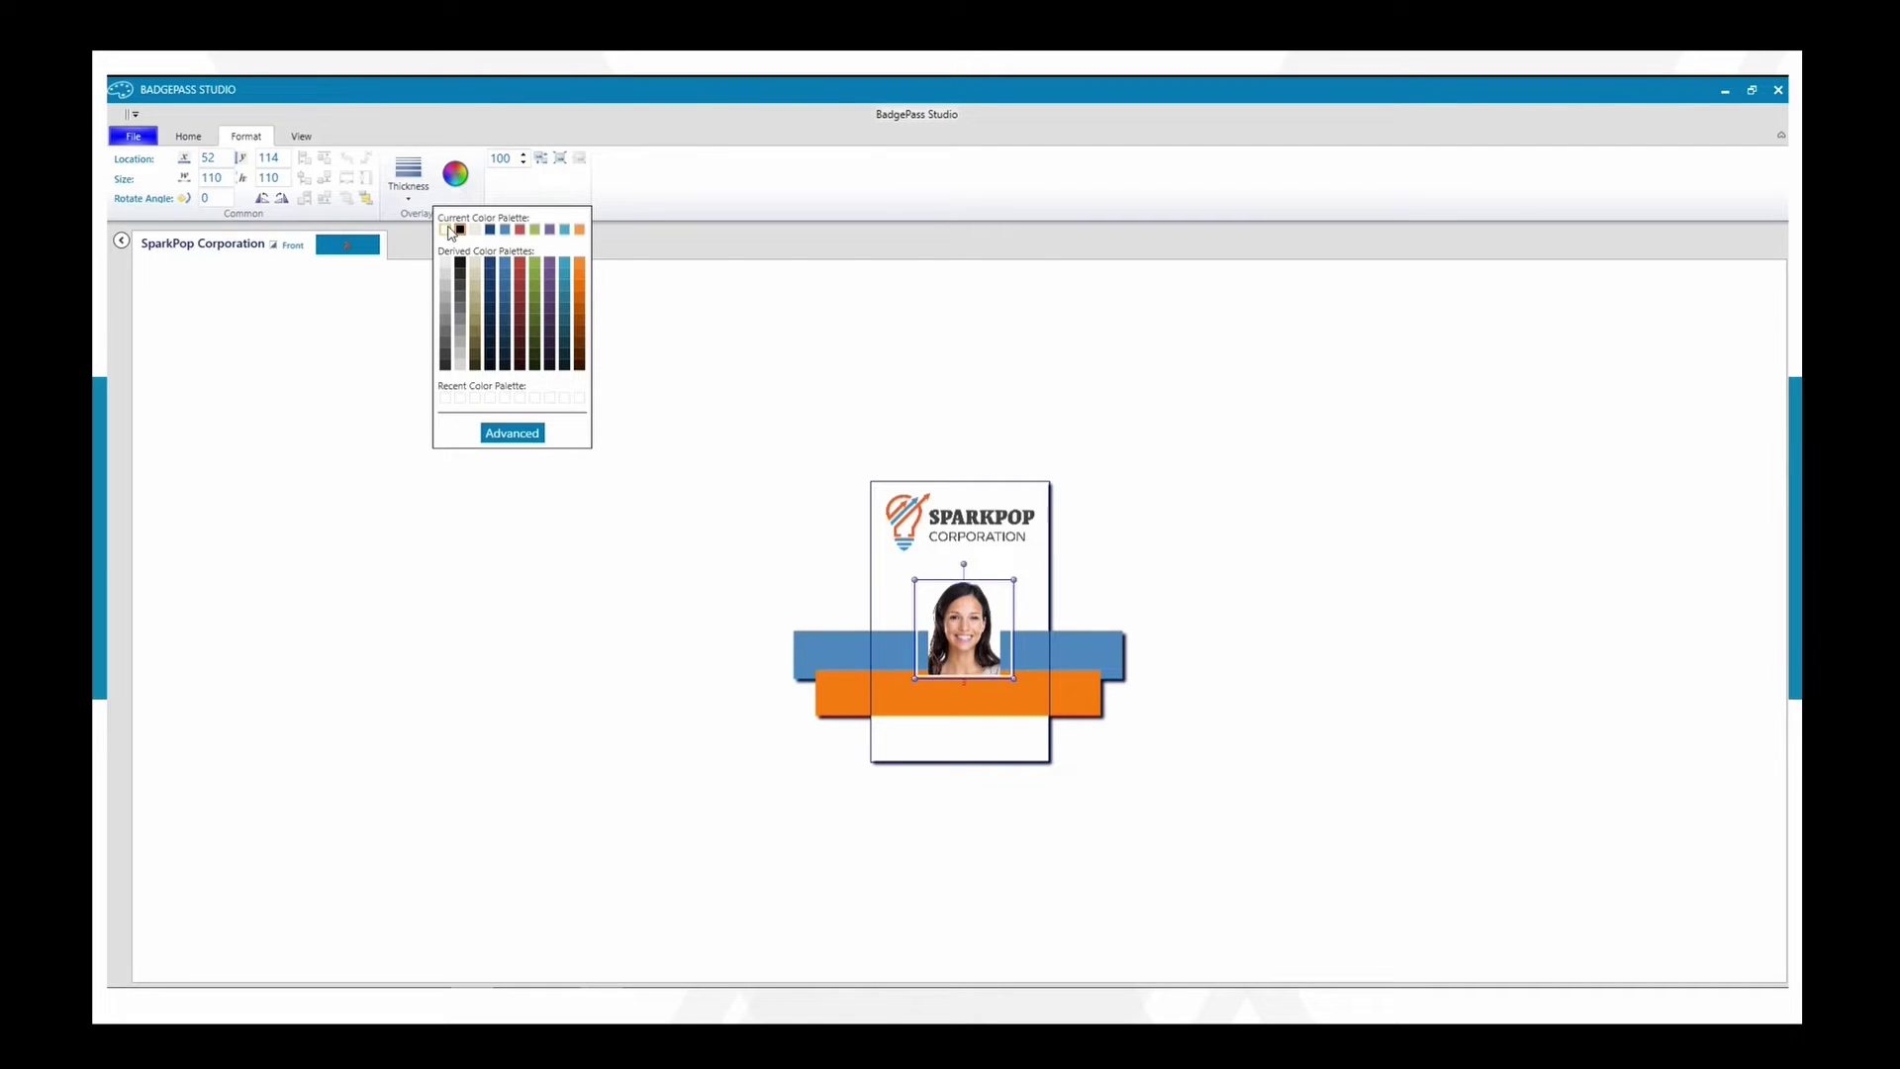
{"action": "left_click", "coordinate": [451, 232]}
Raise both bands behind the photo, enlarging the blue one to about 75 high, and place the photo at about 49, 133
{"action": "left_click_drag", "start_coordinate": [964, 636], "coordinate": [1040, 619]}
{"action": "left_click_drag", "start_coordinate": [1041, 705], "coordinate": [1032, 656]}
{"action": "left_click", "coordinate": [1068, 638]}
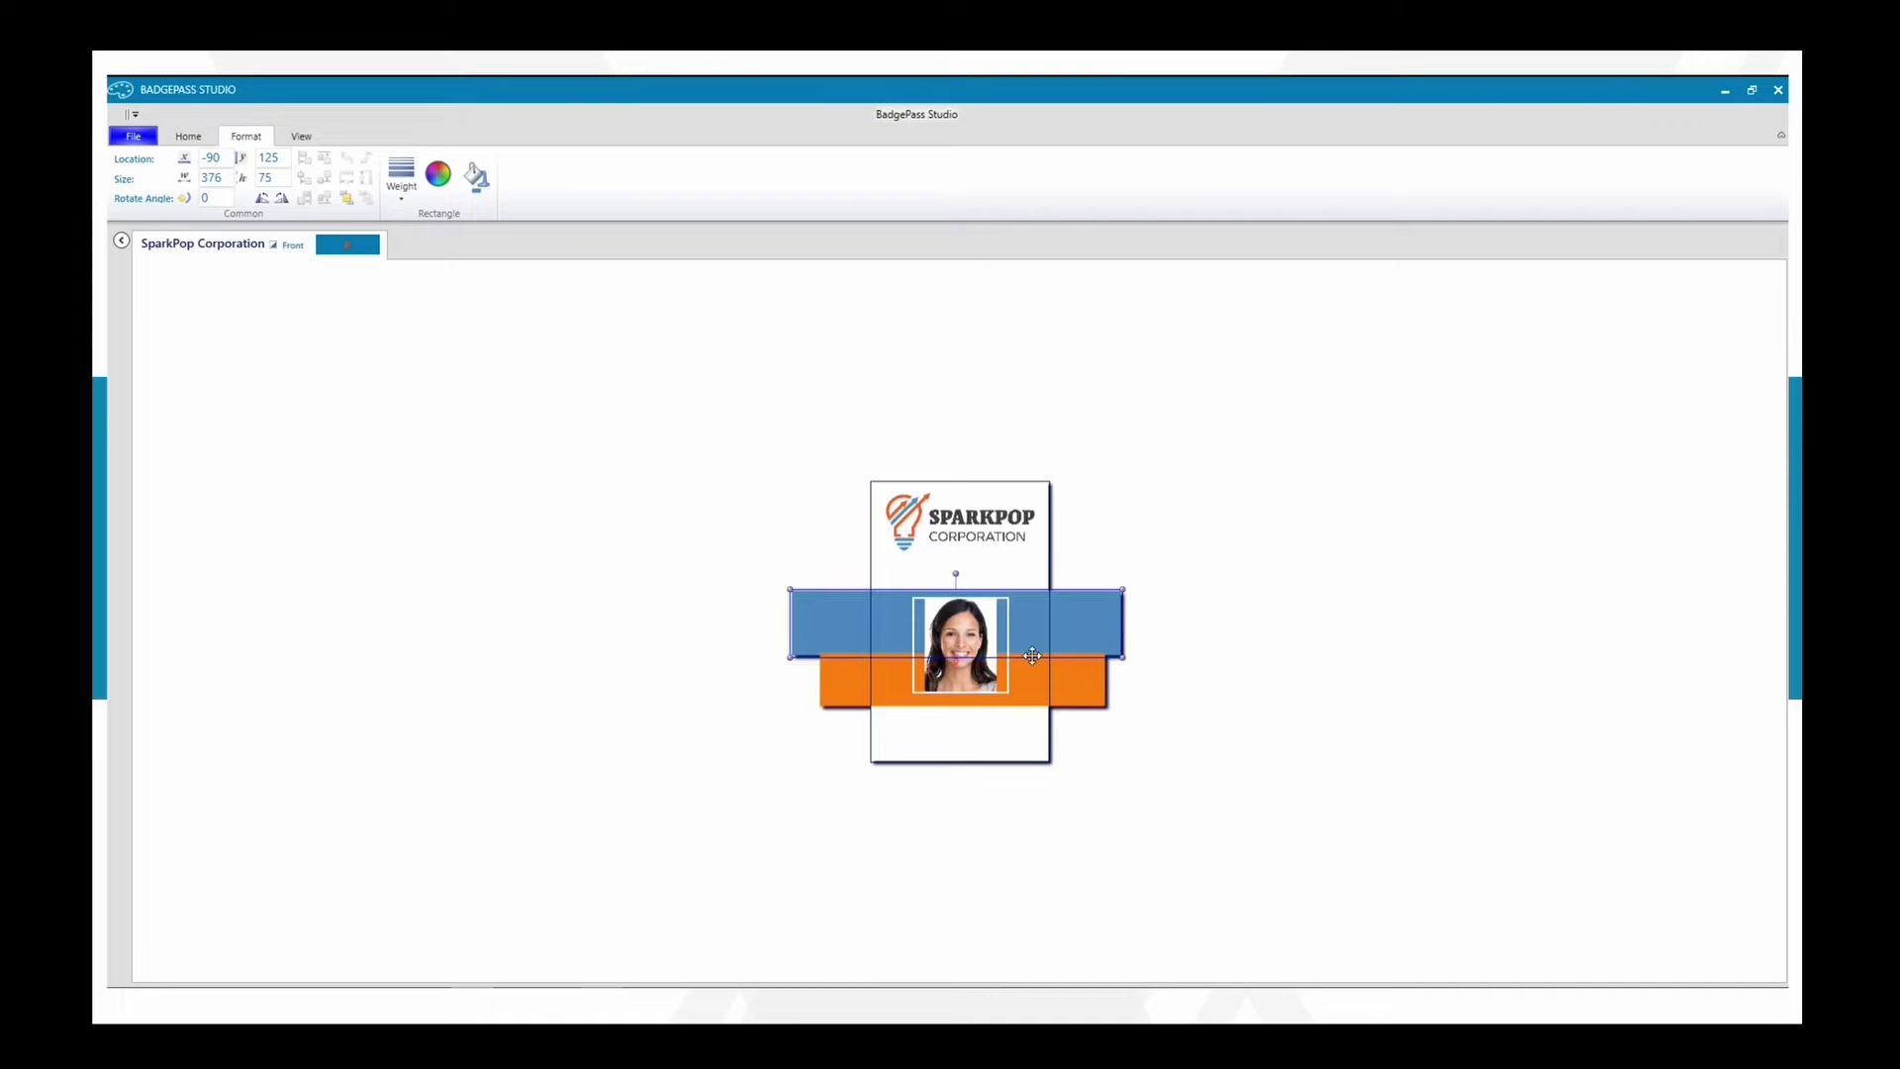
{"action": "left_click", "coordinate": [726, 525]}
{"action": "left_click", "coordinate": [970, 645]}
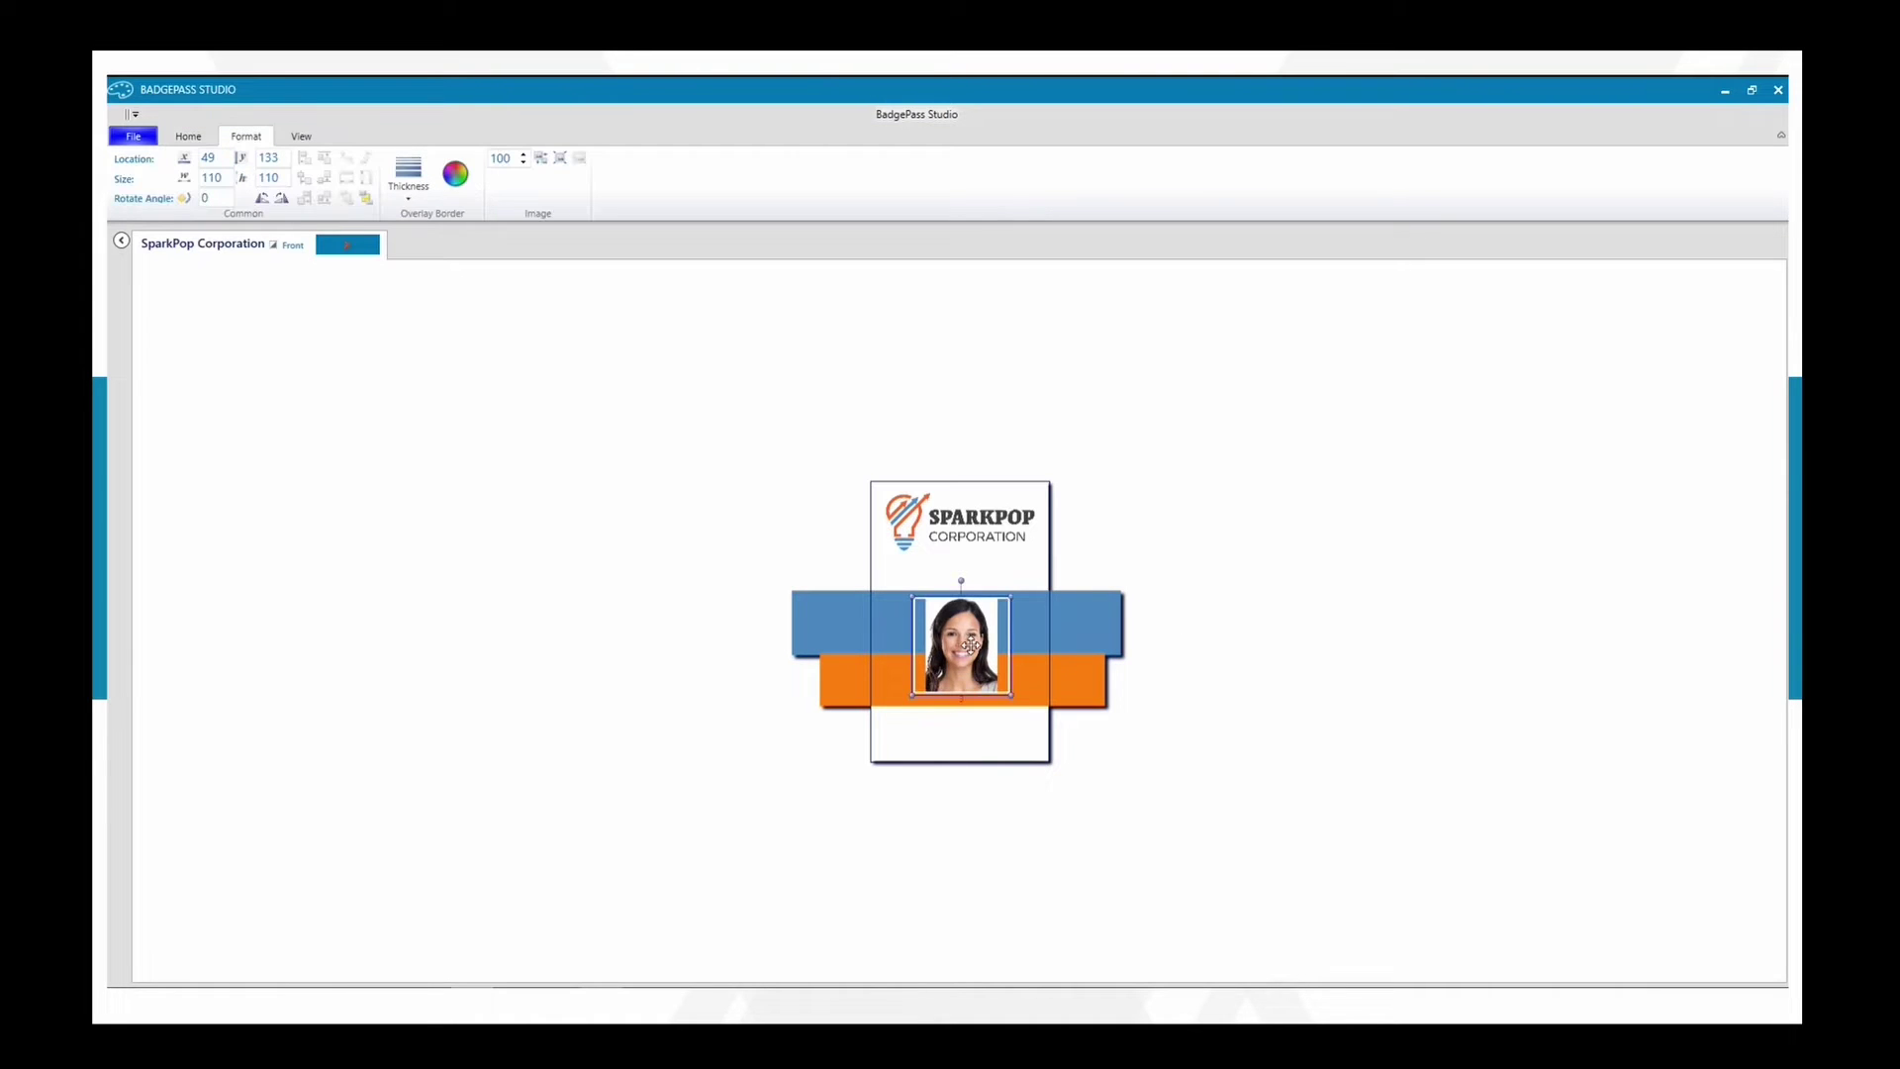
Align the logo, photo and both bands on a common vertical centre line and nudge them together to the middle of the card
{"action": "left_click_drag", "start_coordinate": [945, 812], "coordinate": [963, 430]}
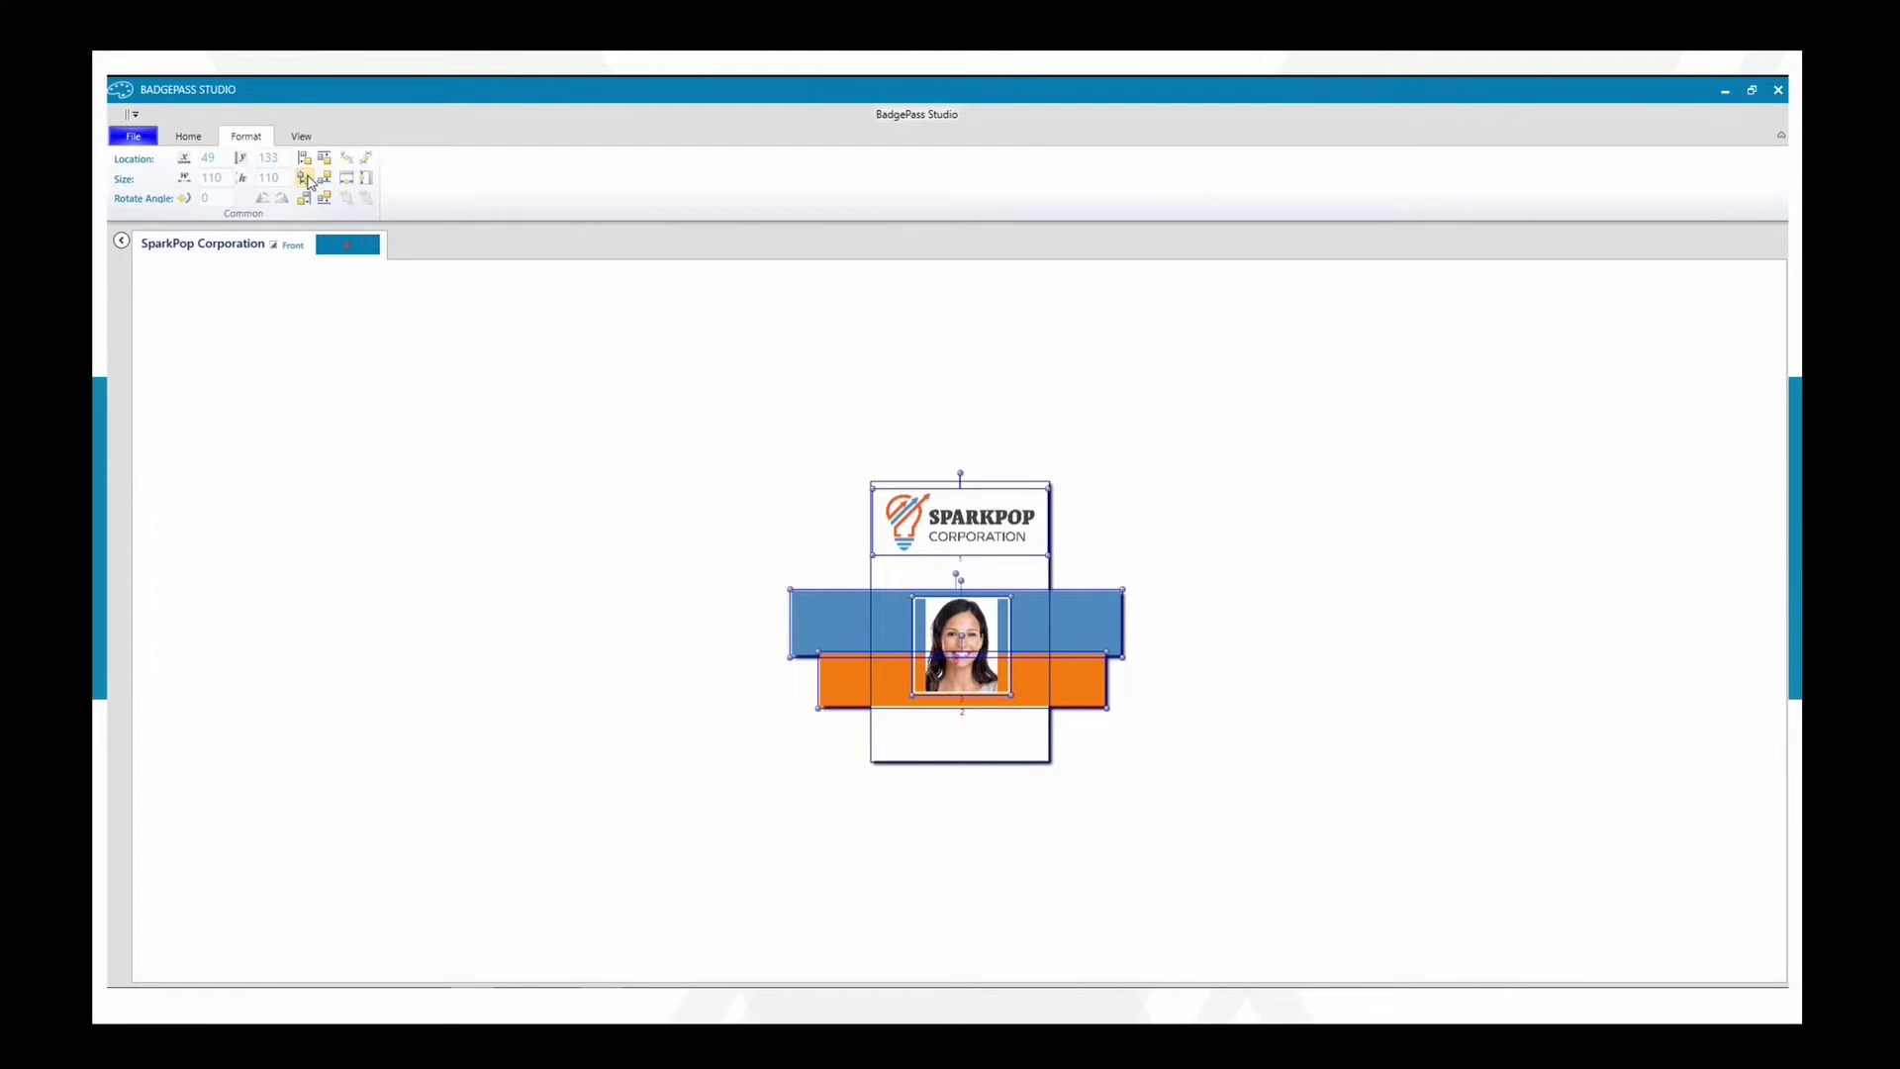
{"action": "left_click", "coordinate": [306, 179]}
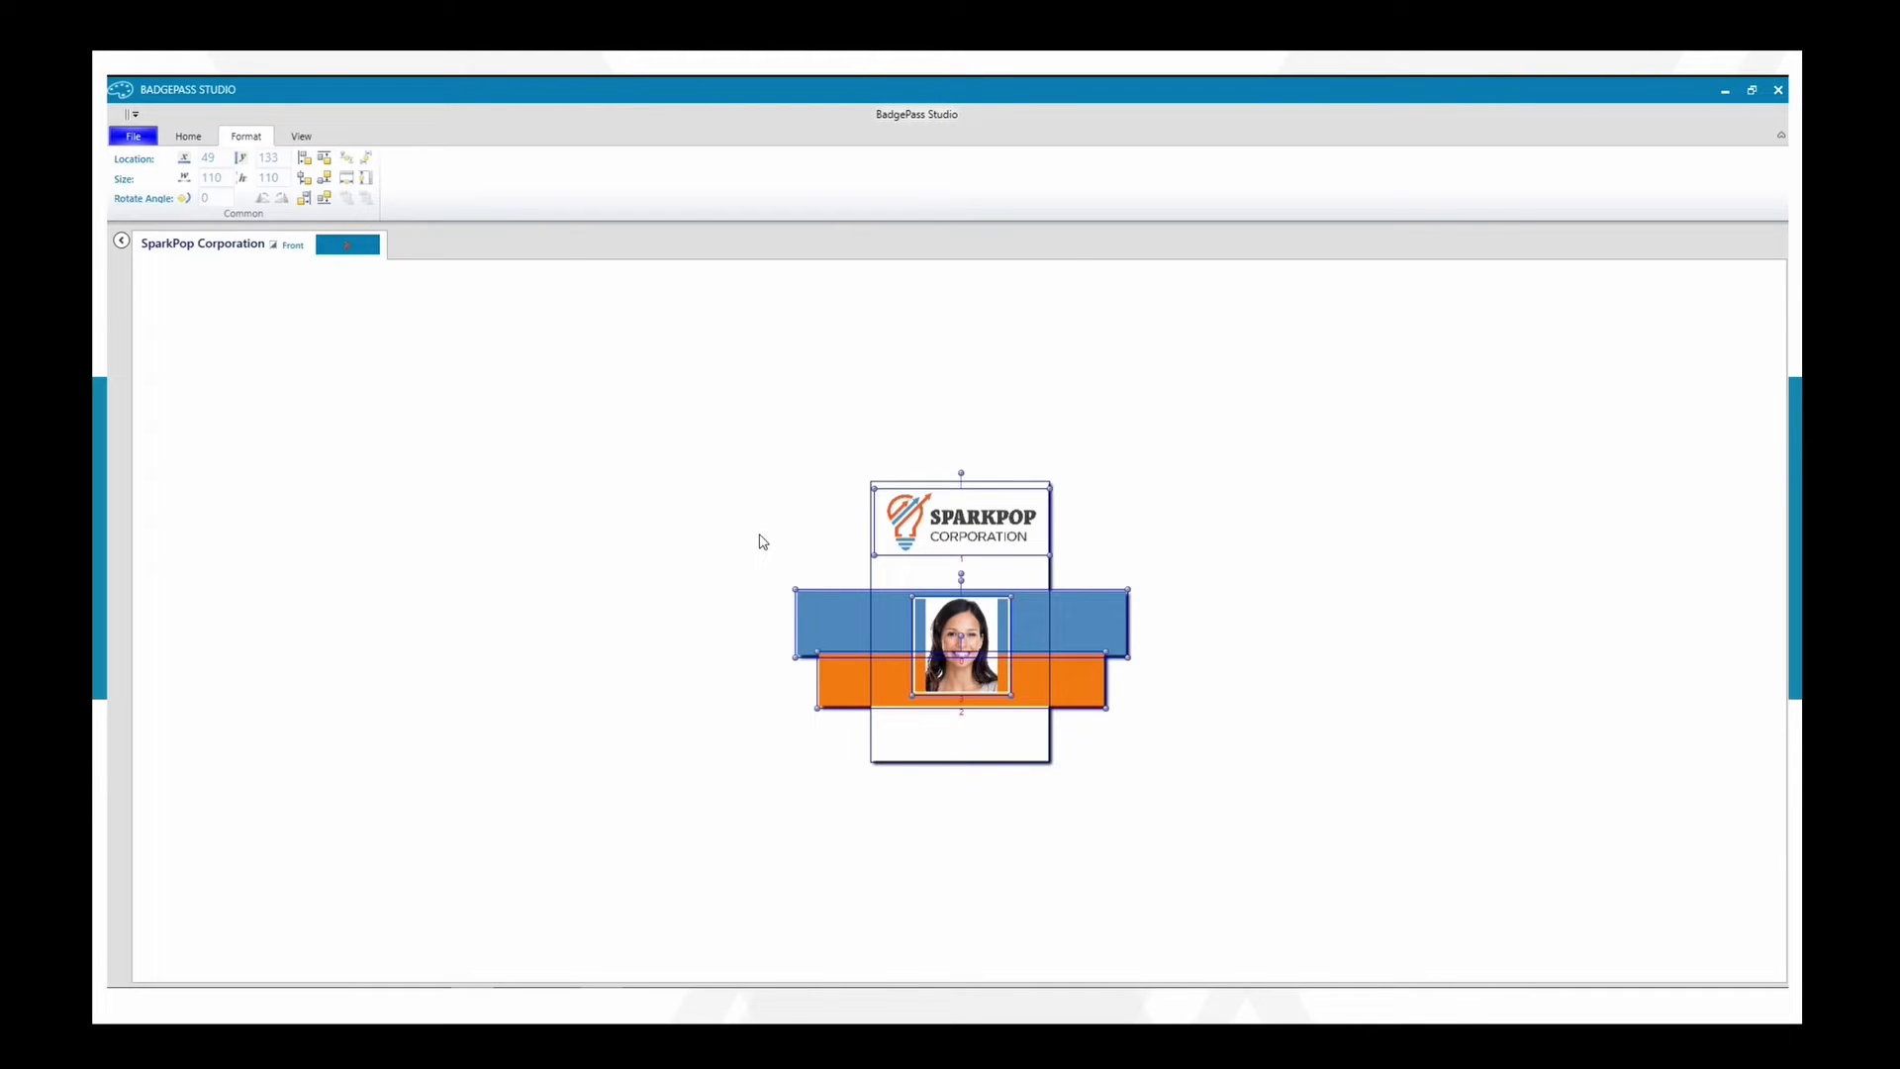
{"action": "key", "text": "Left"}
{"action": "key", "text": "Left"}
{"action": "key", "text": "Left"}
{"action": "key", "text": "Left"}
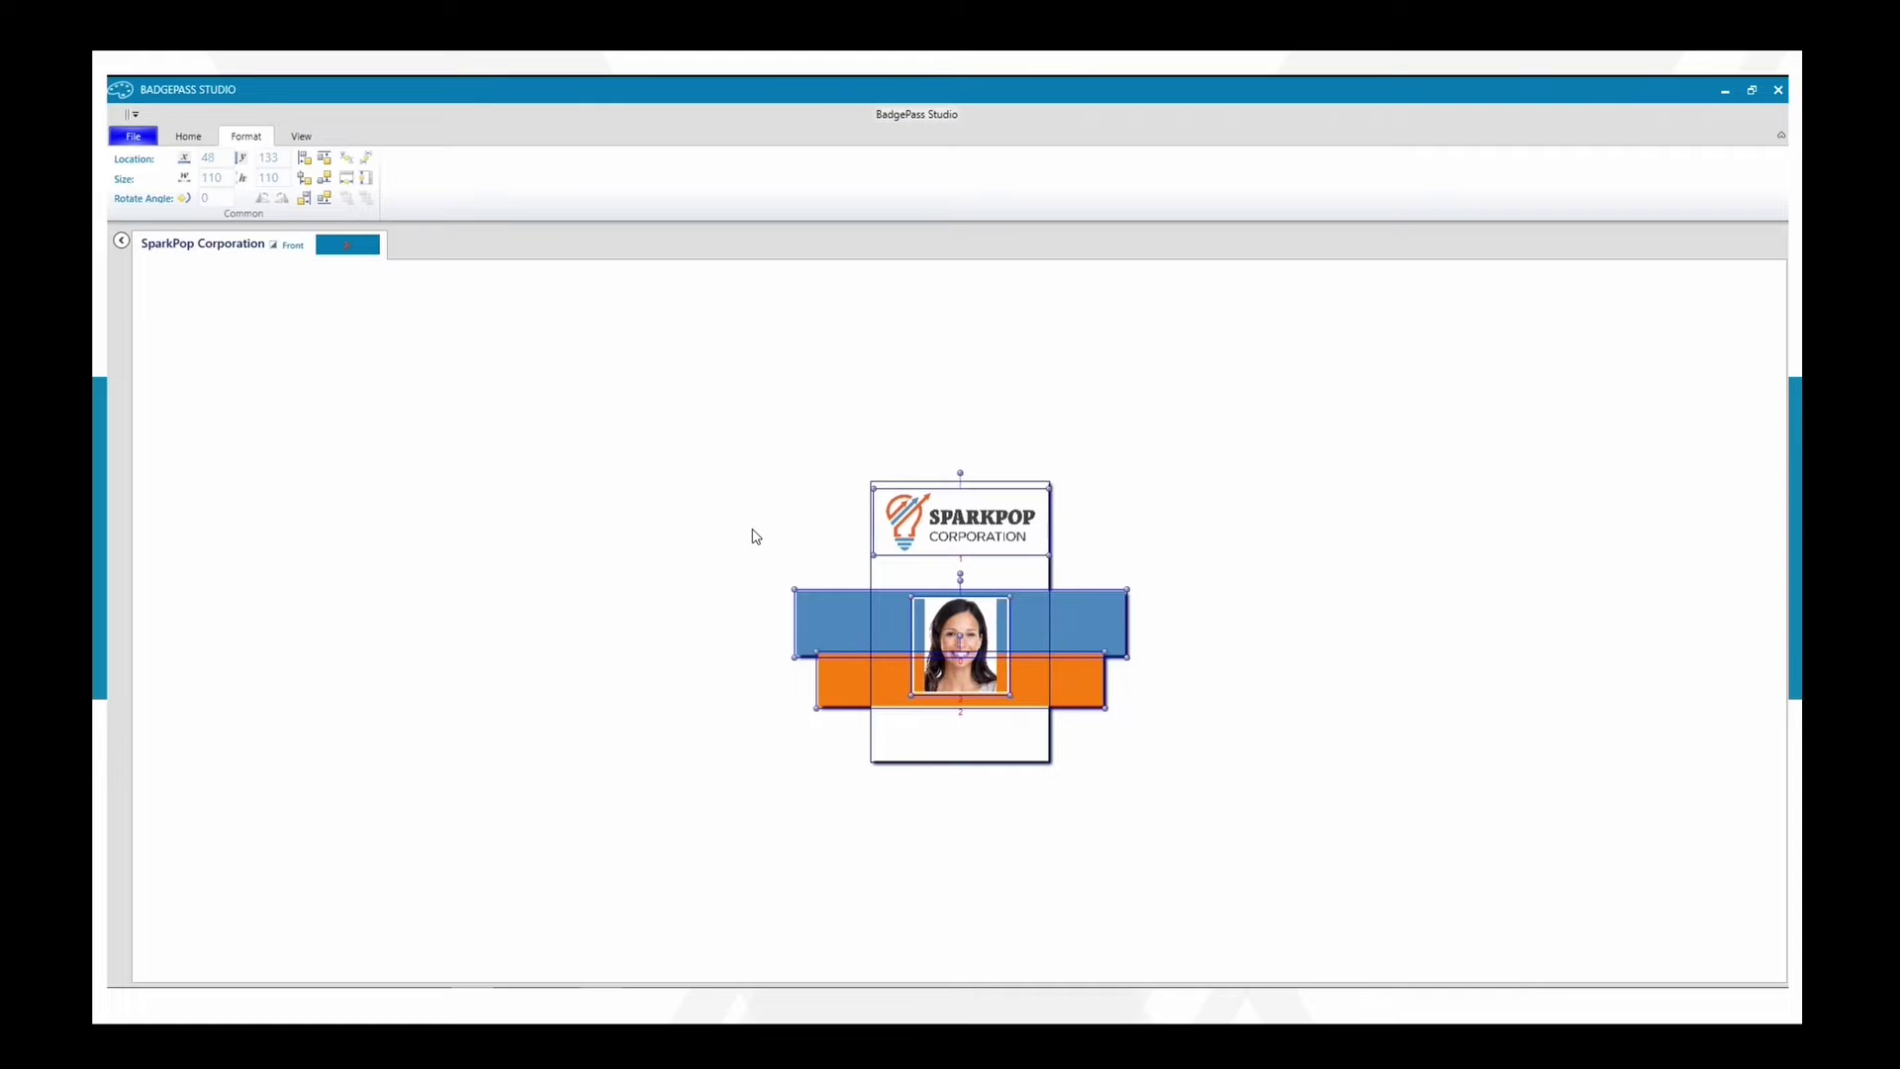
{"action": "key", "text": "Right"}
{"action": "key", "text": "Right"}
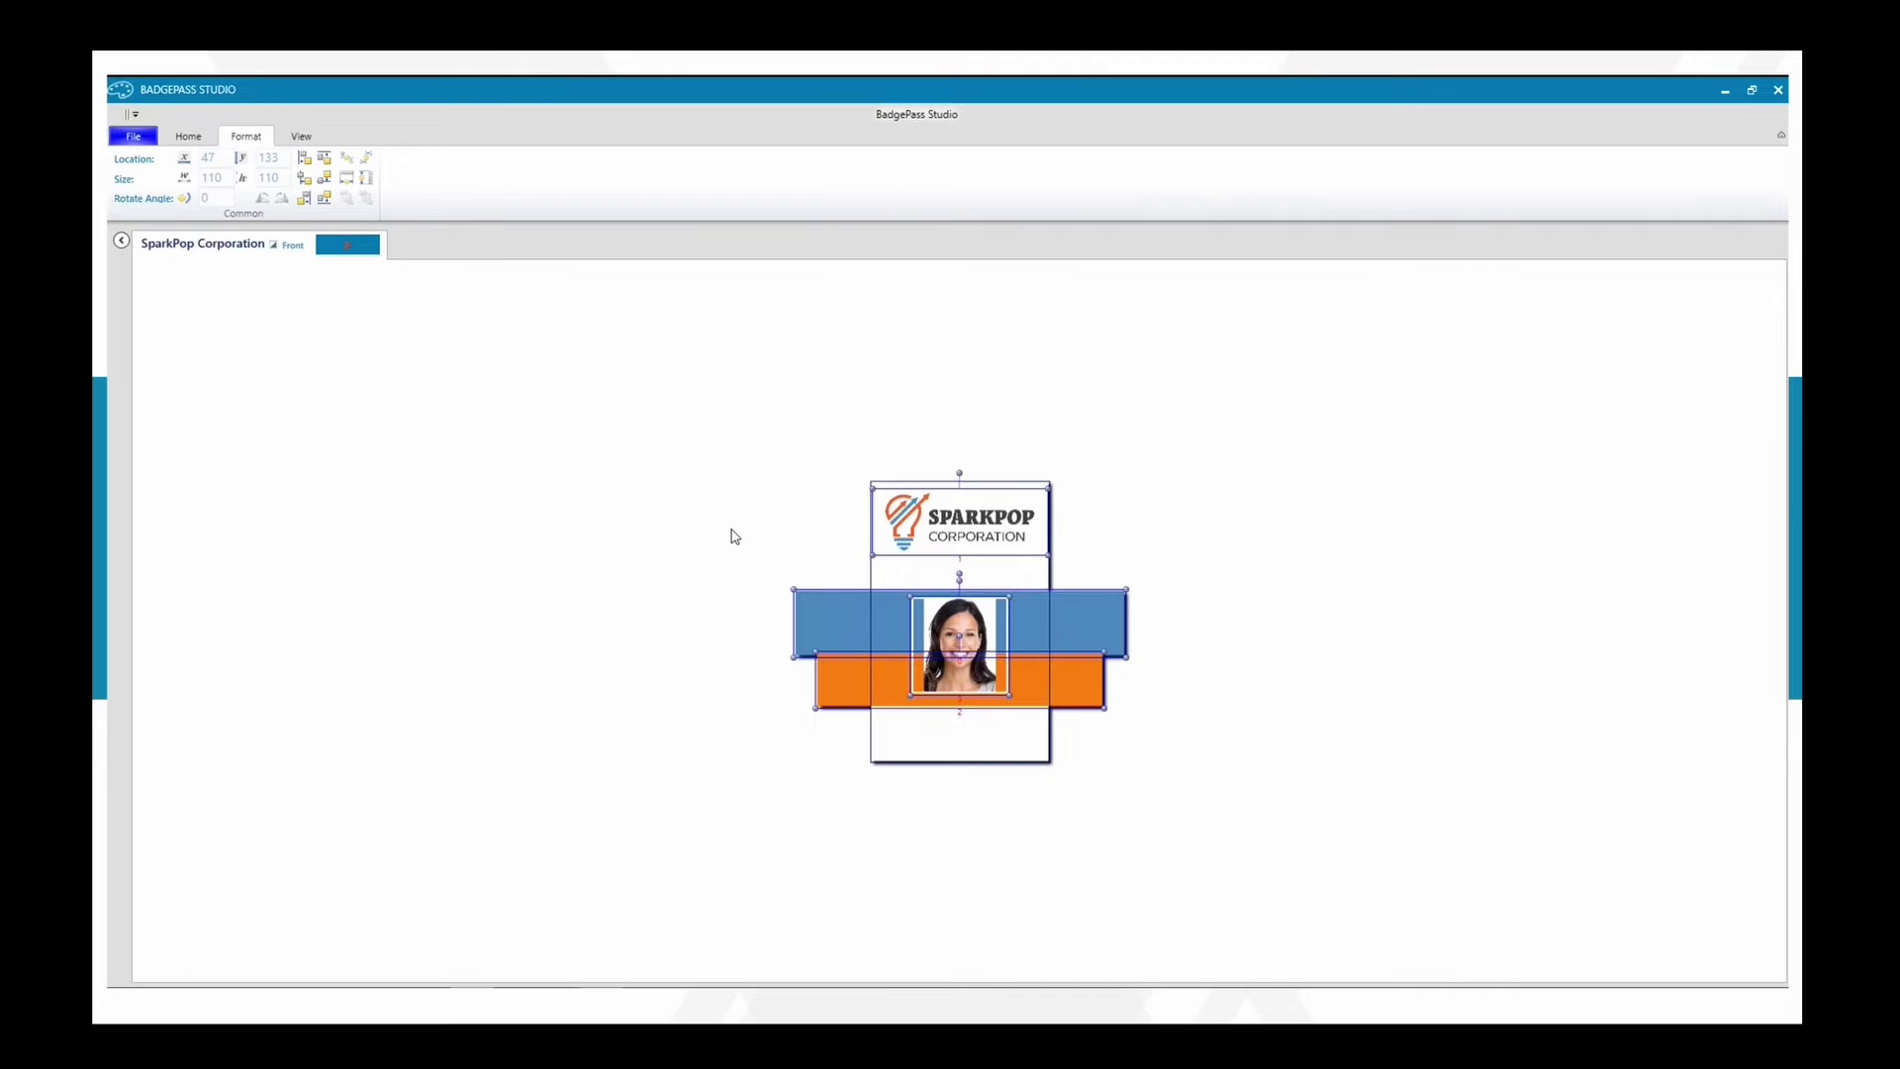
{"action": "left_click", "coordinate": [733, 526]}
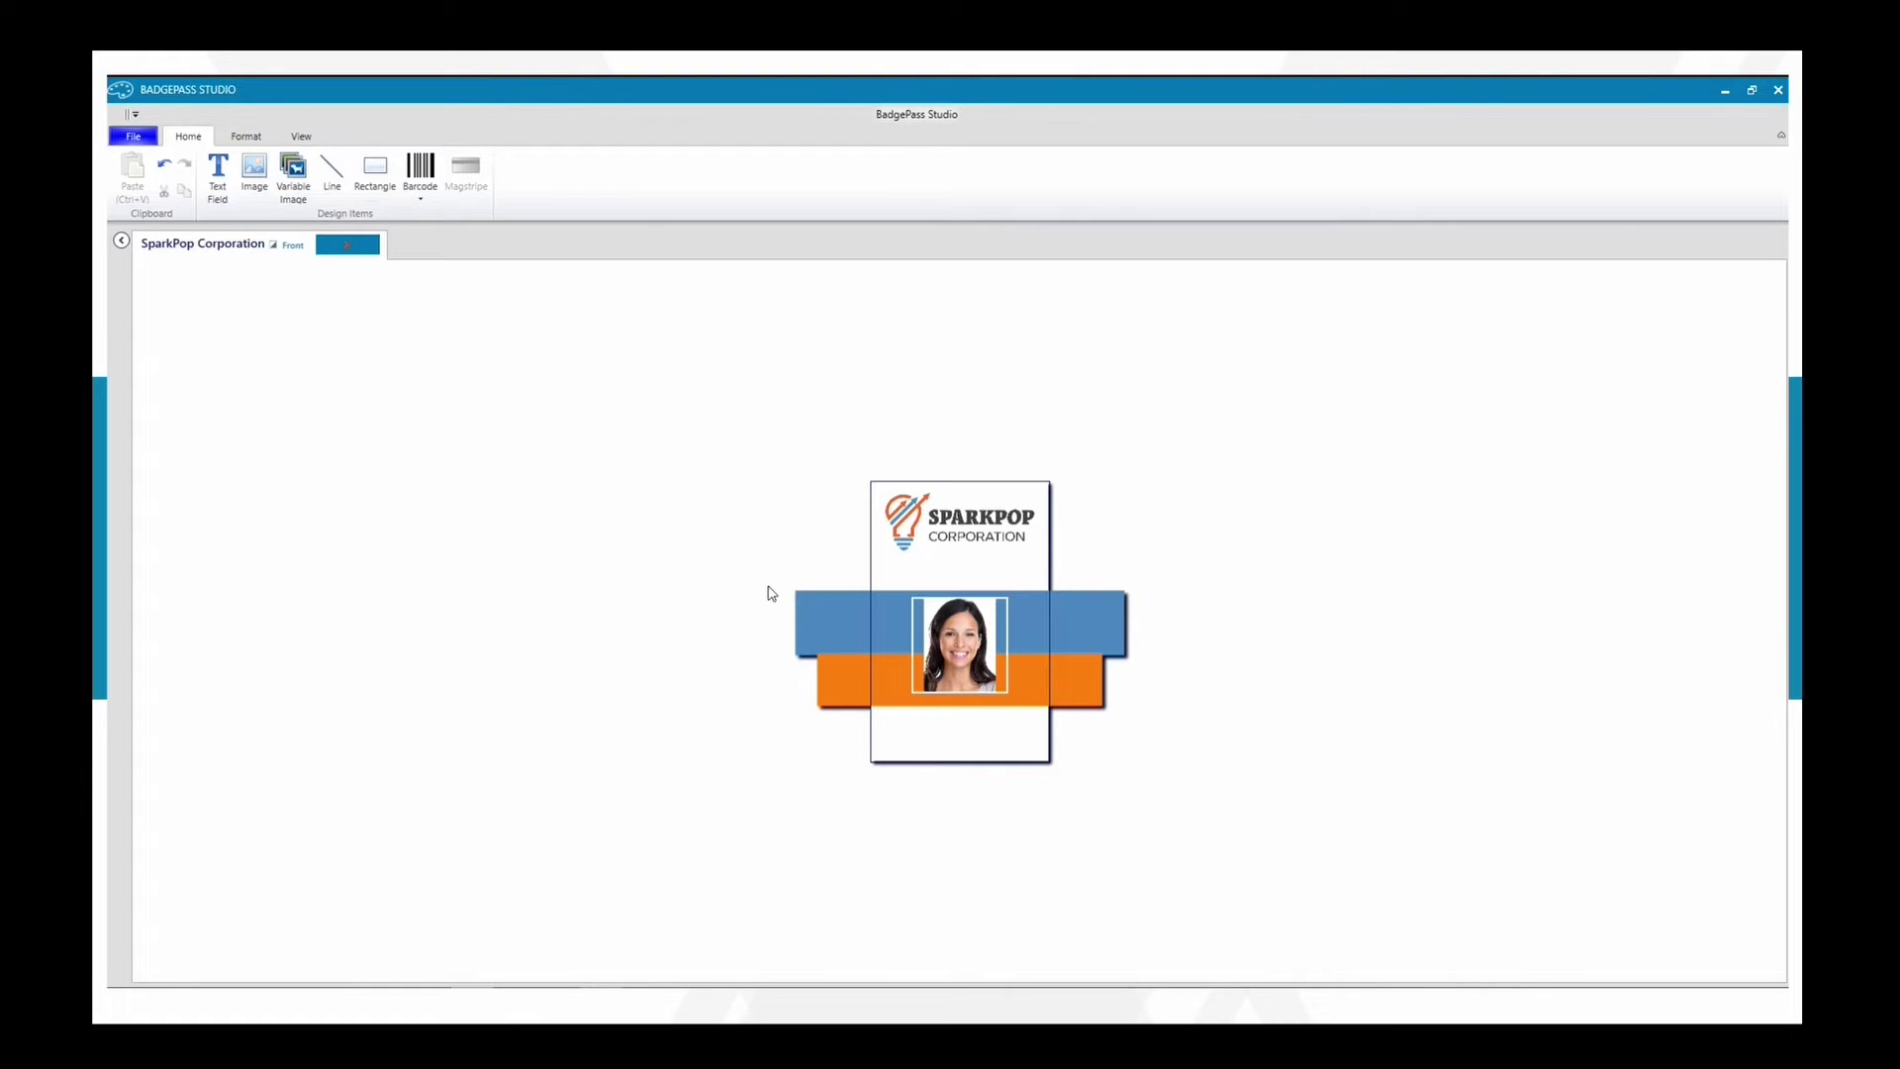
Move the photo and both bands up together until the photo's vertical location is 107
{"action": "left_click_drag", "start_coordinate": [1081, 752], "coordinate": [882, 597]}
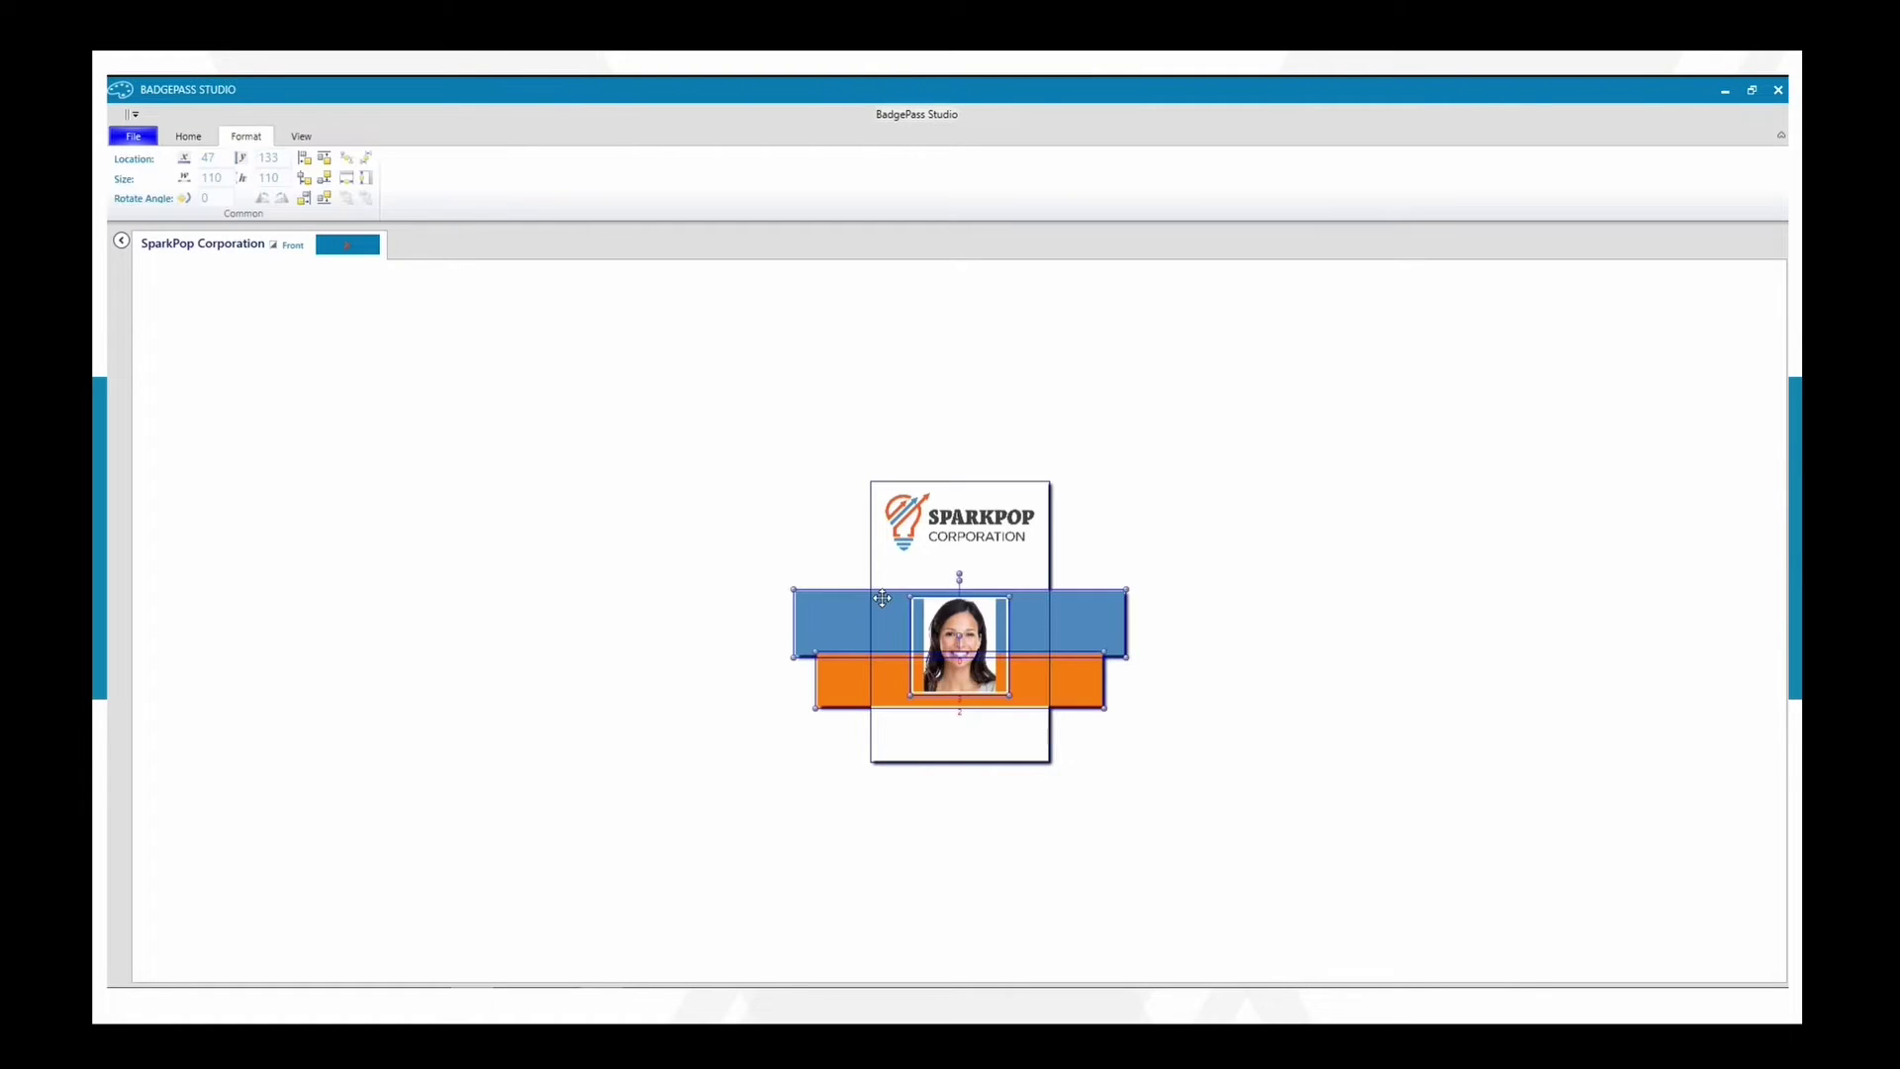
{"action": "key", "text": "Up"}
{"action": "key", "text": "Up"}
{"action": "key", "text": "Up"}
{"action": "key", "text": "Up"}
{"action": "key", "text": "Up"}
{"action": "key", "text": "Up"}
{"action": "key", "text": "Up"}
{"action": "key", "text": "Up"}
{"action": "key", "text": "Up"}
{"action": "key", "text": "Up"}
{"action": "key", "text": "Up"}
{"action": "key", "text": "Up"}
{"action": "key", "text": "Up"}
{"action": "key", "text": "Up"}
{"action": "key", "text": "Up"}
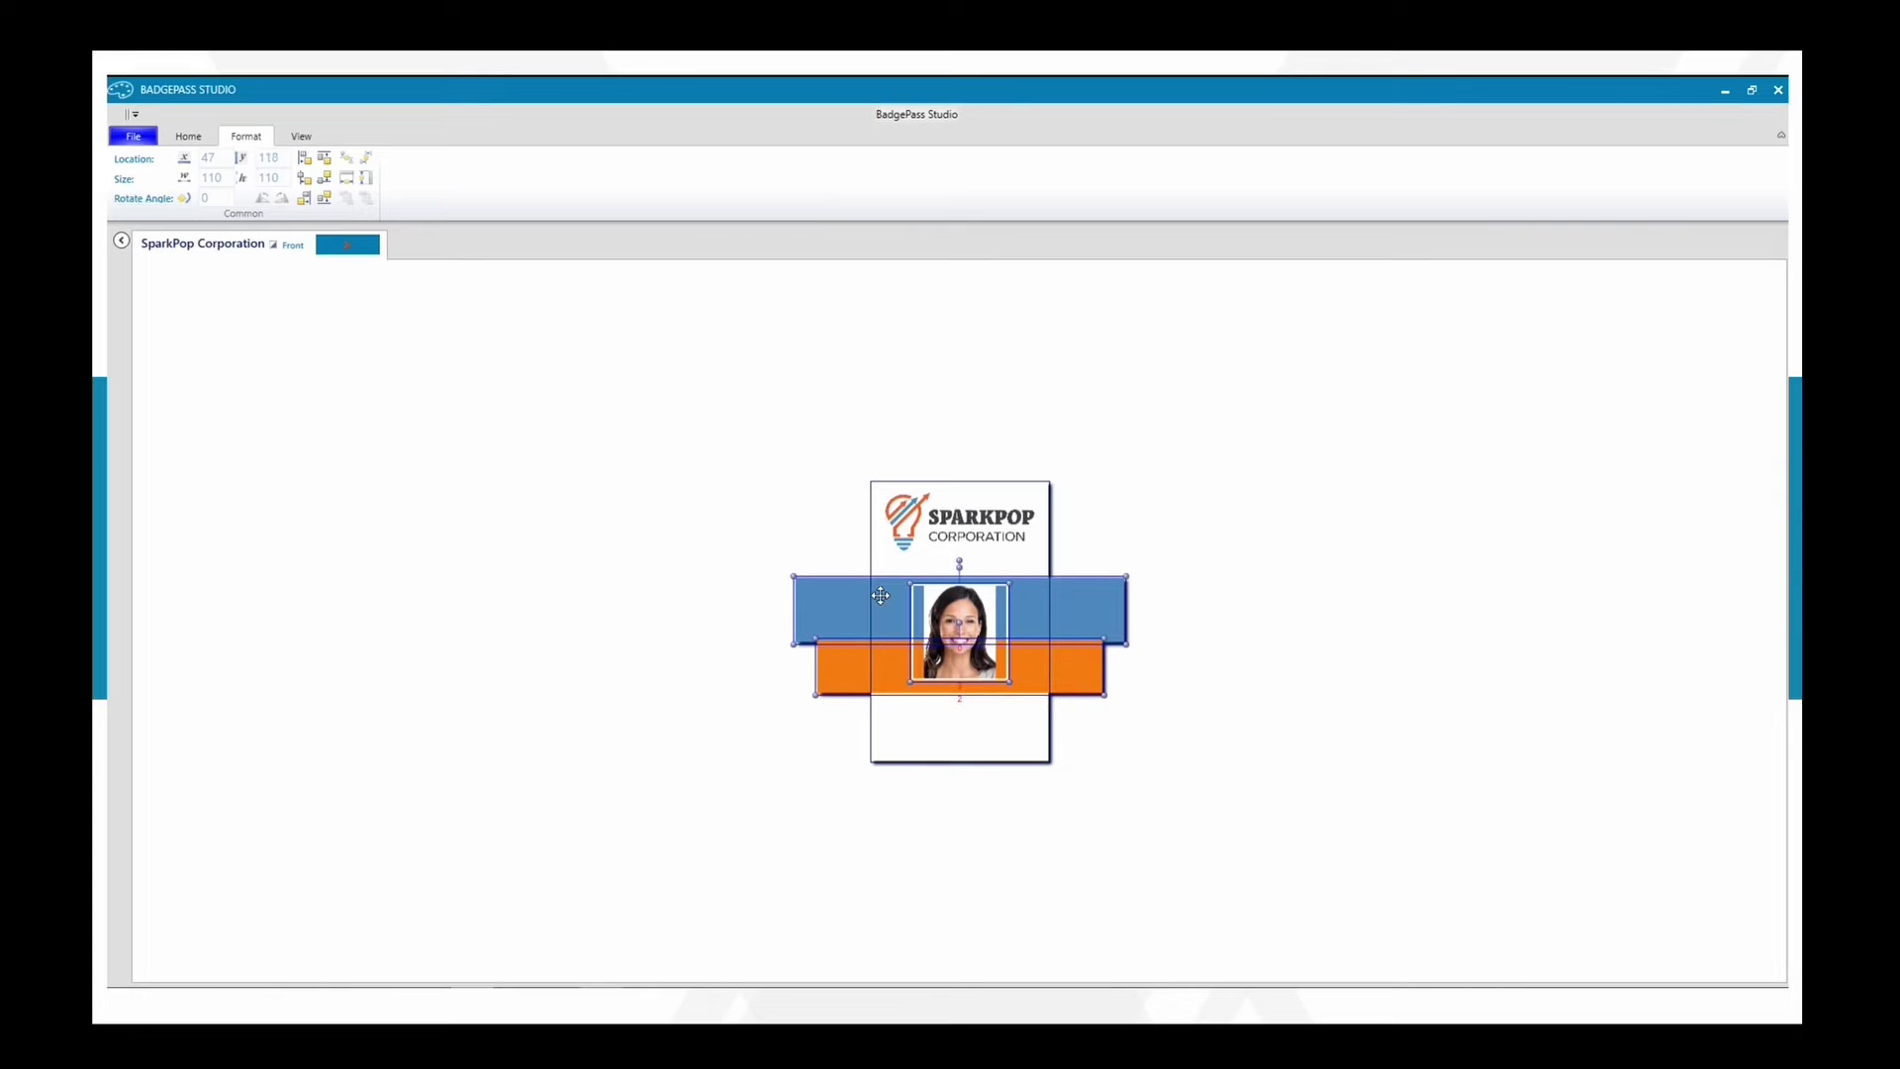
{"action": "key", "text": "Up"}
{"action": "key", "text": "Up"}
{"action": "key", "text": "Up"}
{"action": "key", "text": "Up"}
{"action": "key", "text": "Up"}
{"action": "key", "text": "Up"}
{"action": "key", "text": "Up"}
{"action": "key", "text": "Up"}
{"action": "key", "text": "Up"}
{"action": "key", "text": "Up"}
{"action": "key", "text": "Up"}
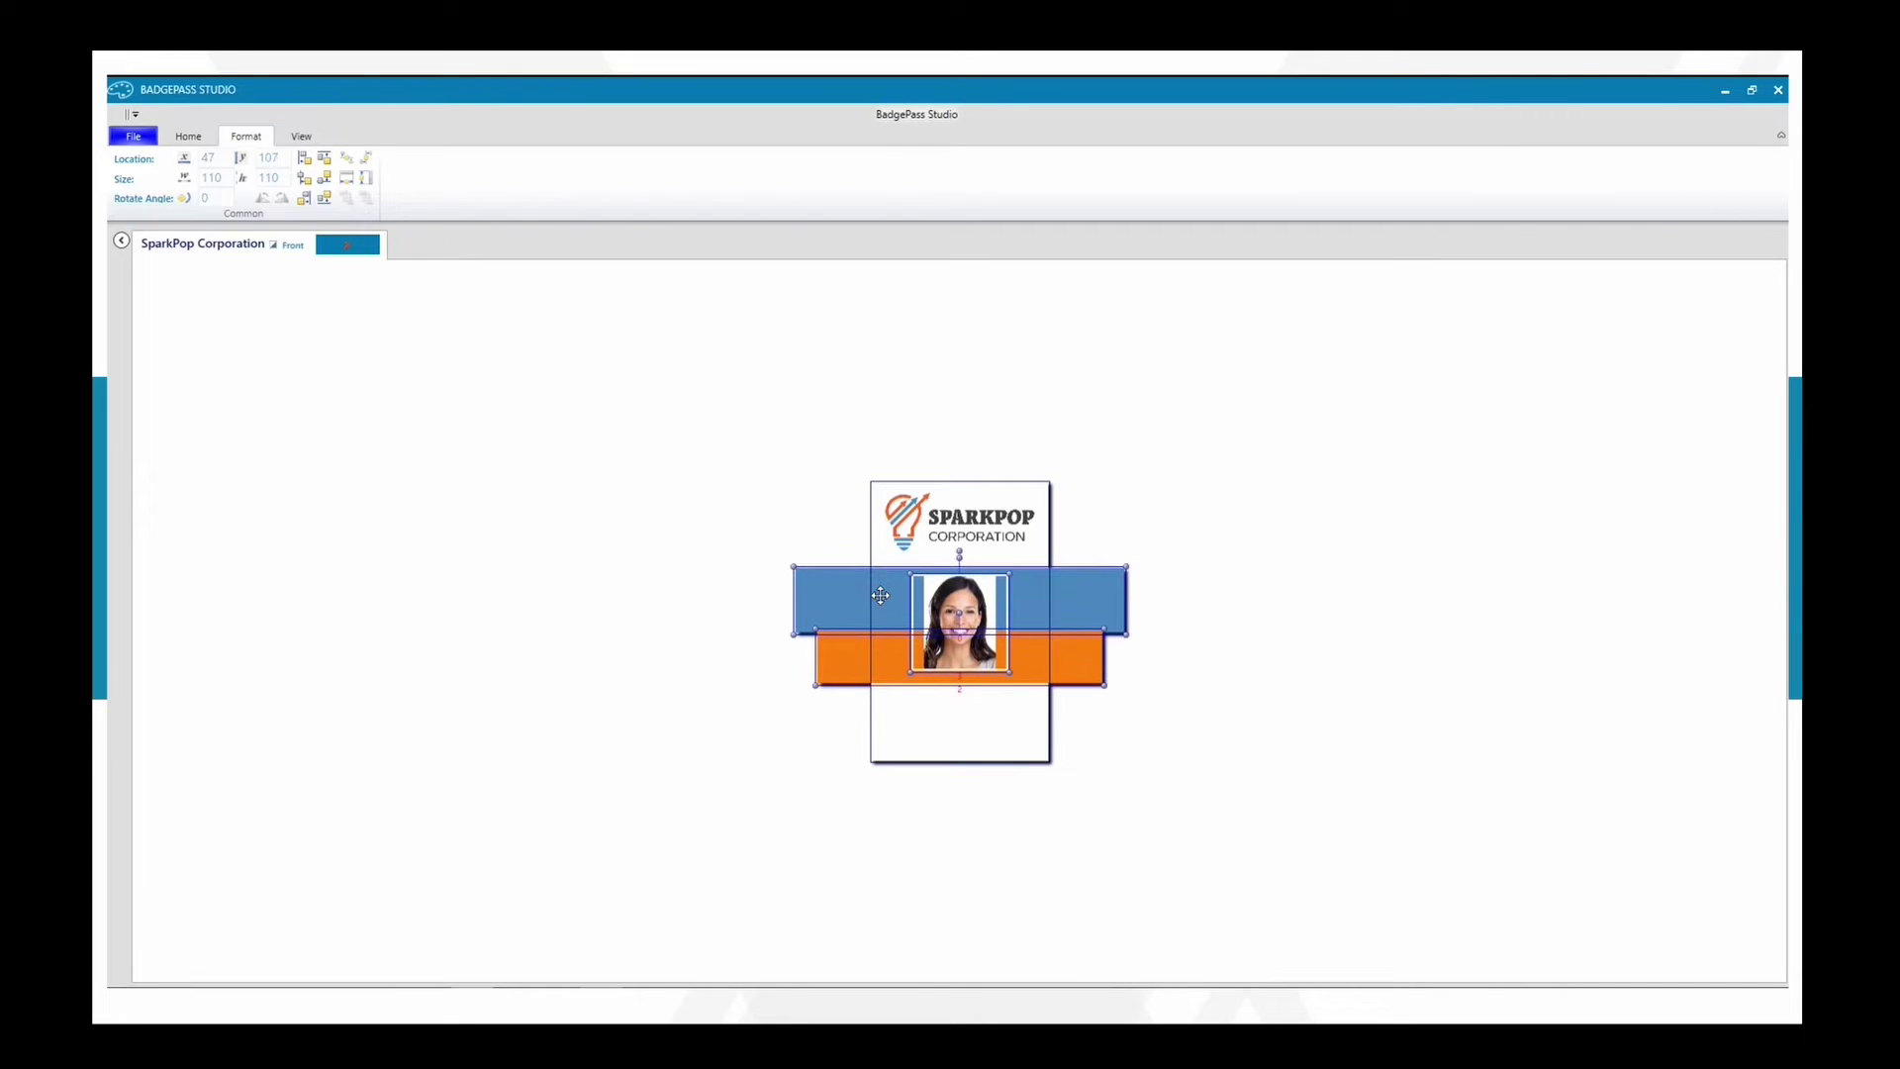
{"action": "left_click", "coordinate": [643, 544]}
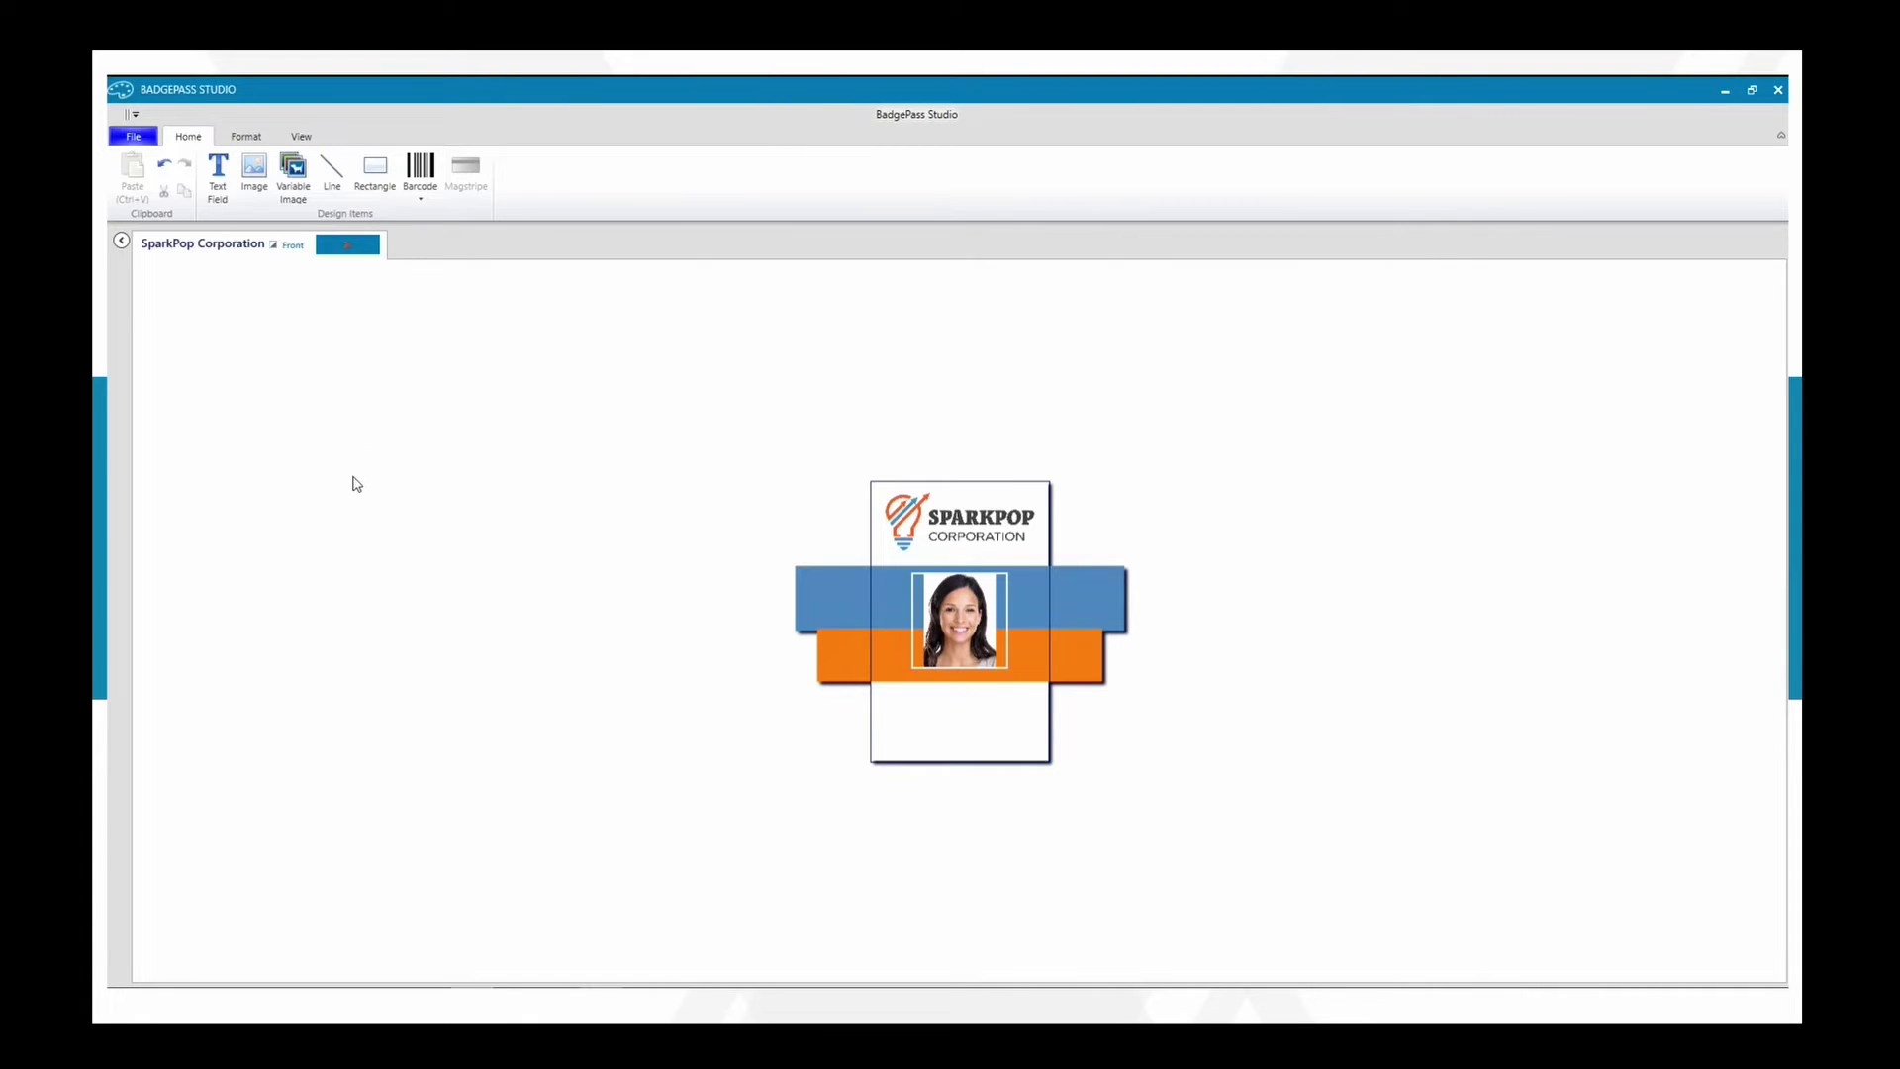
Create a text field combining the FirstName and LastName database fields, with a full name as sample data
{"action": "left_click", "coordinate": [216, 189]}
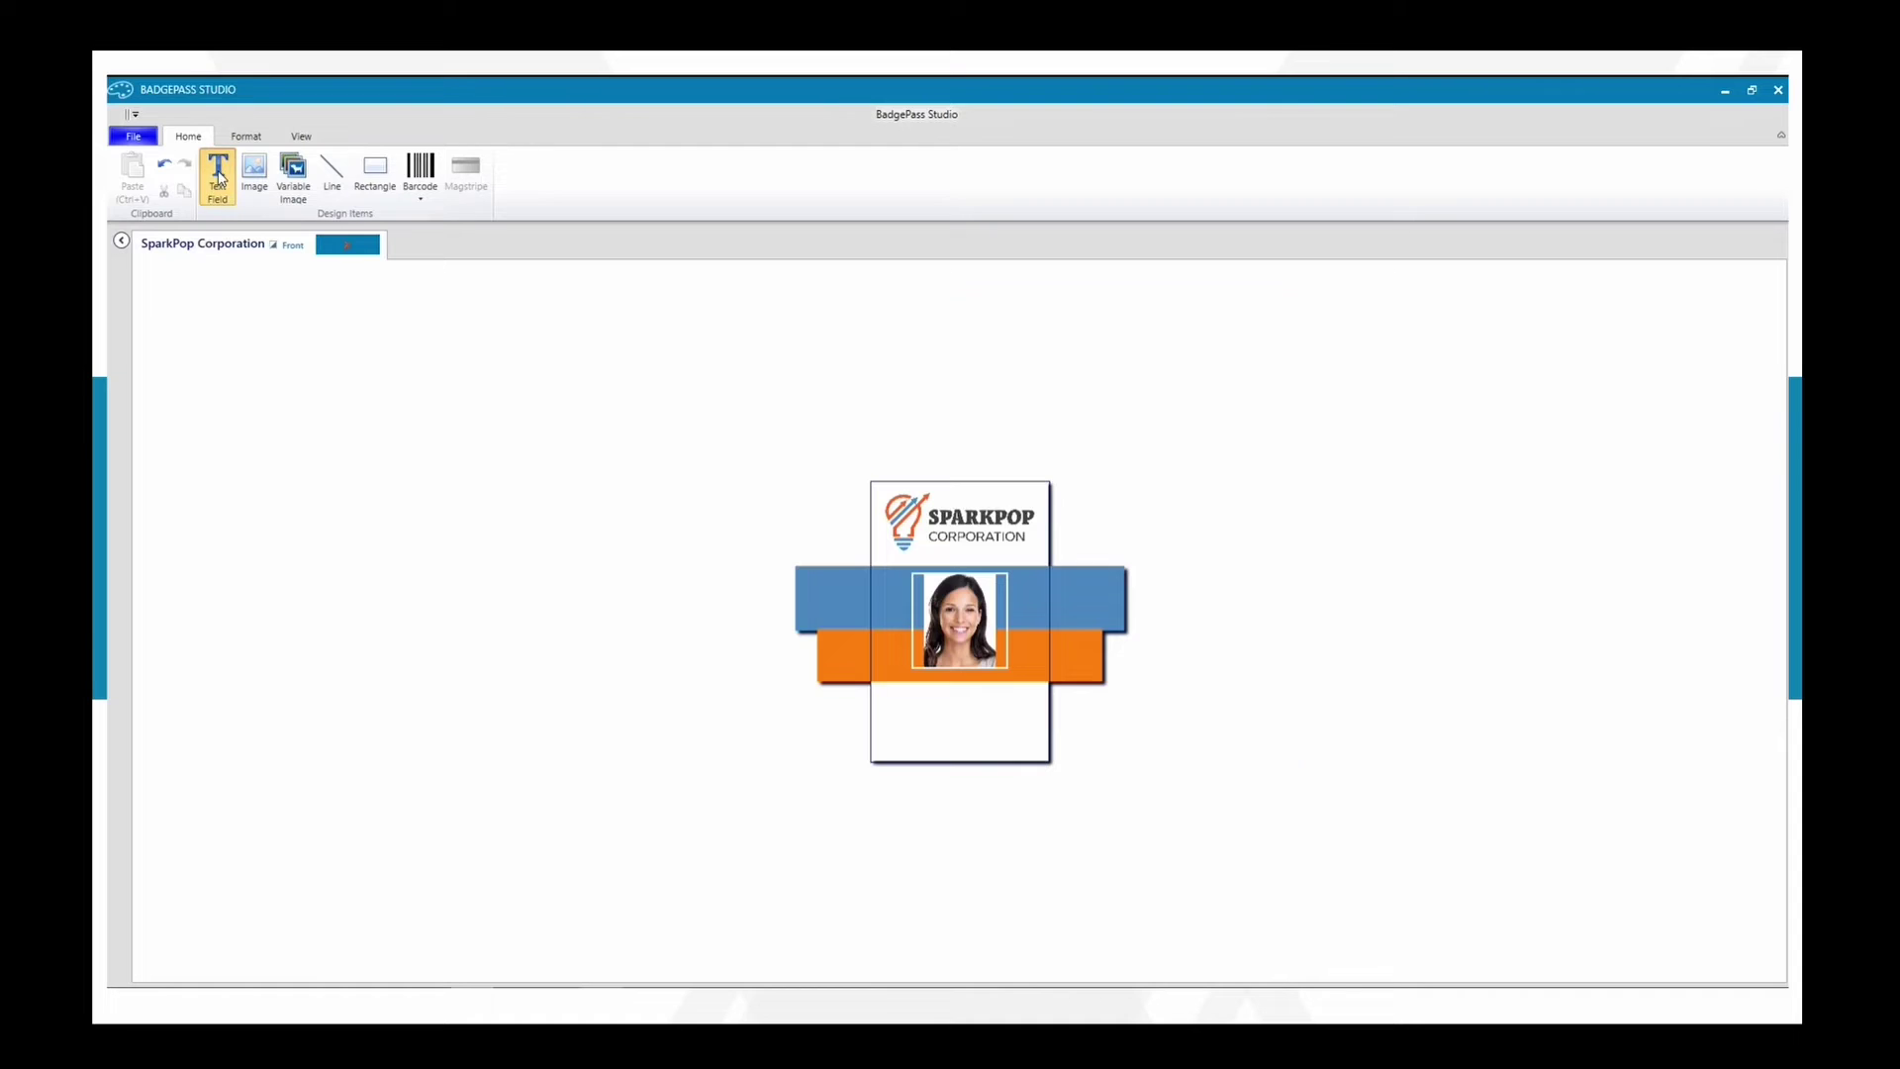
{"action": "scroll", "coordinate": [681, 425], "scroll_direction": "down", "scroll_amount": 2}
{"action": "scroll", "coordinate": [668, 574], "scroll_direction": "up", "scroll_amount": 2}
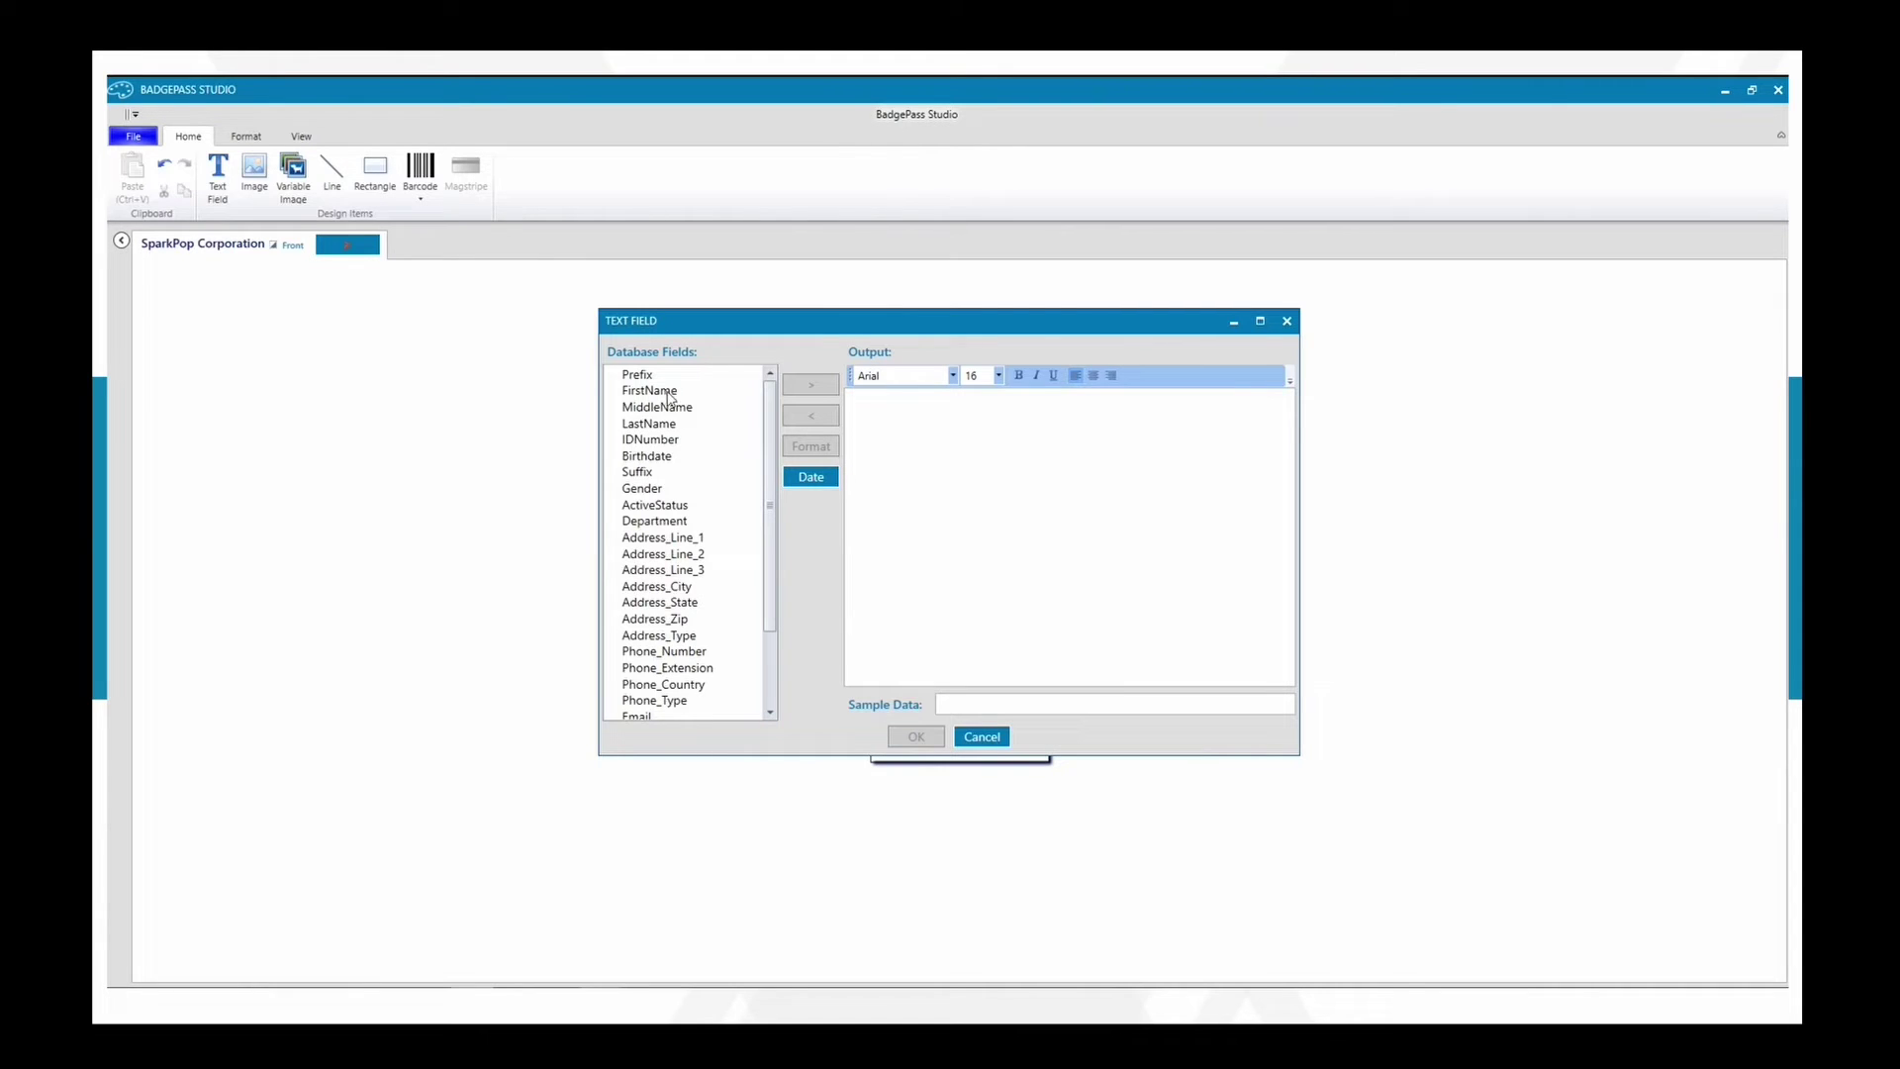
{"action": "double_click", "coordinate": [643, 391]}
{"action": "left_click", "coordinate": [1170, 420]}
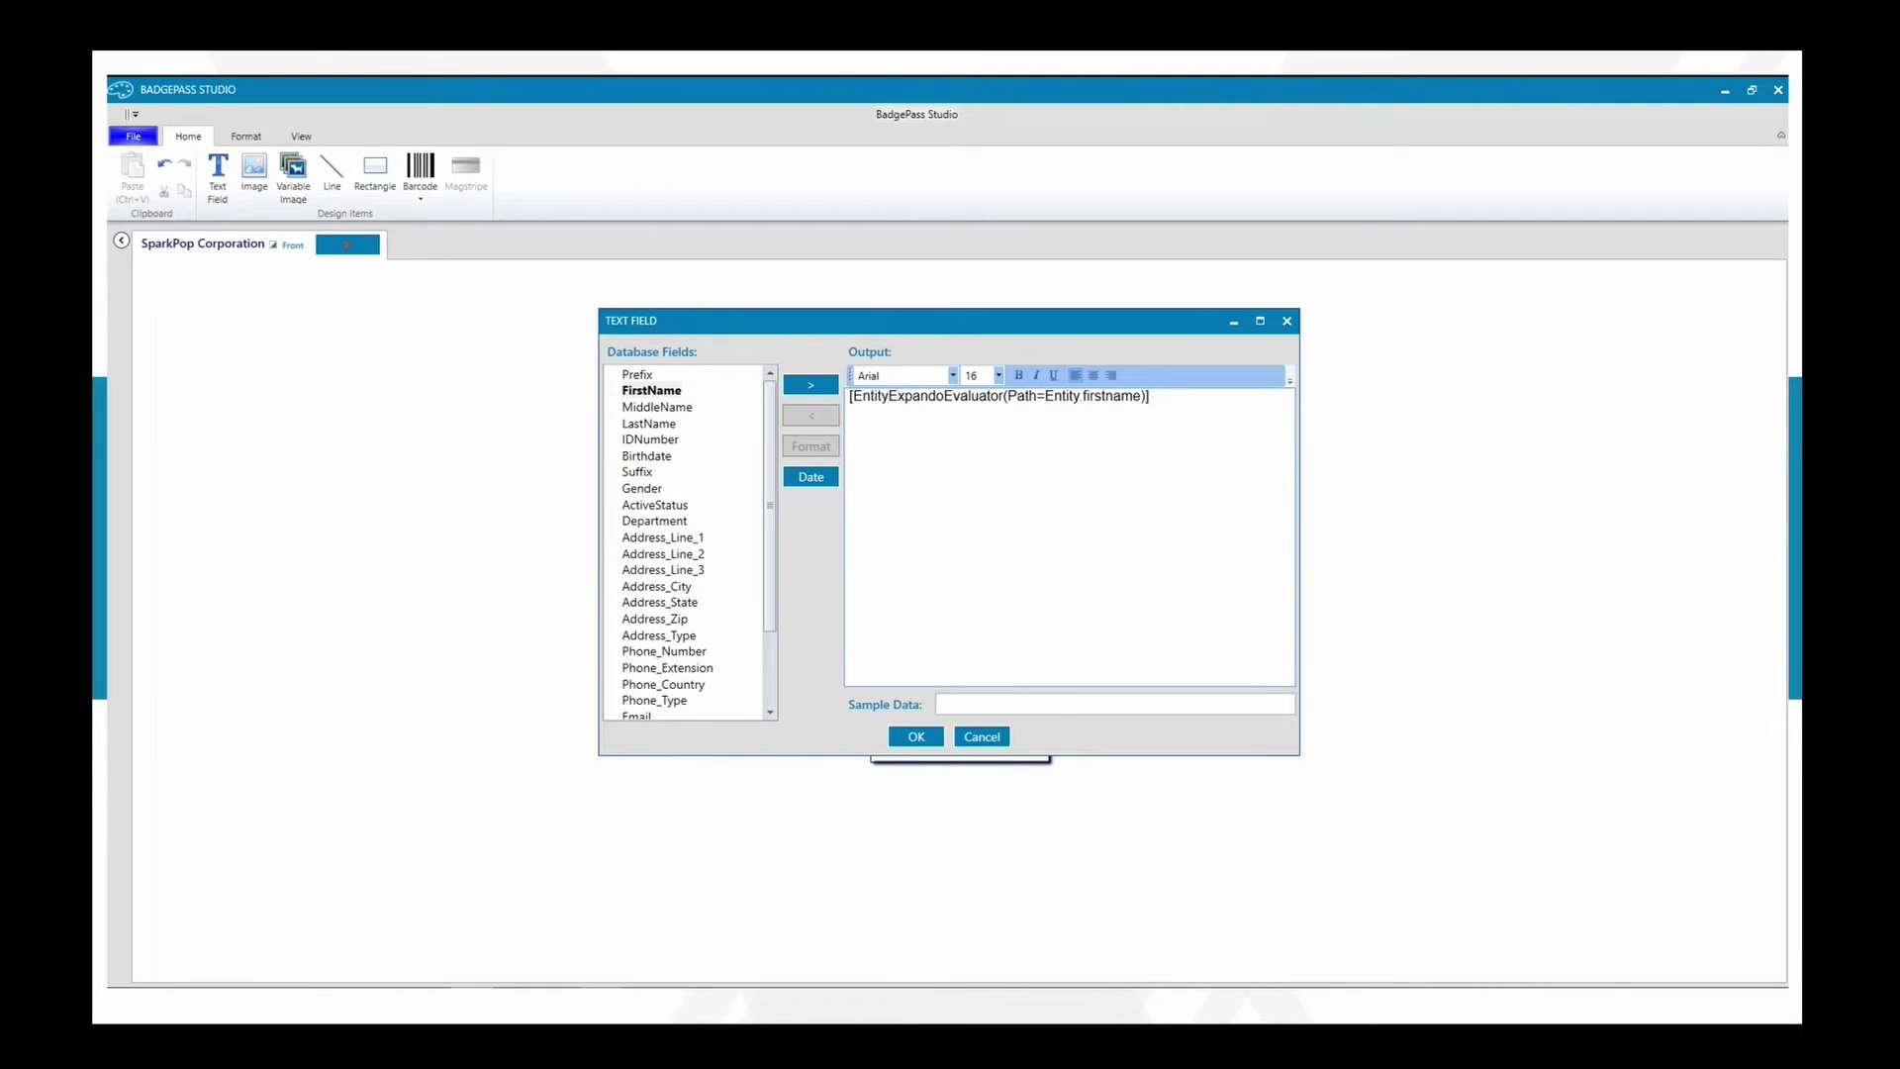
{"action": "double_click", "coordinate": [651, 423]}
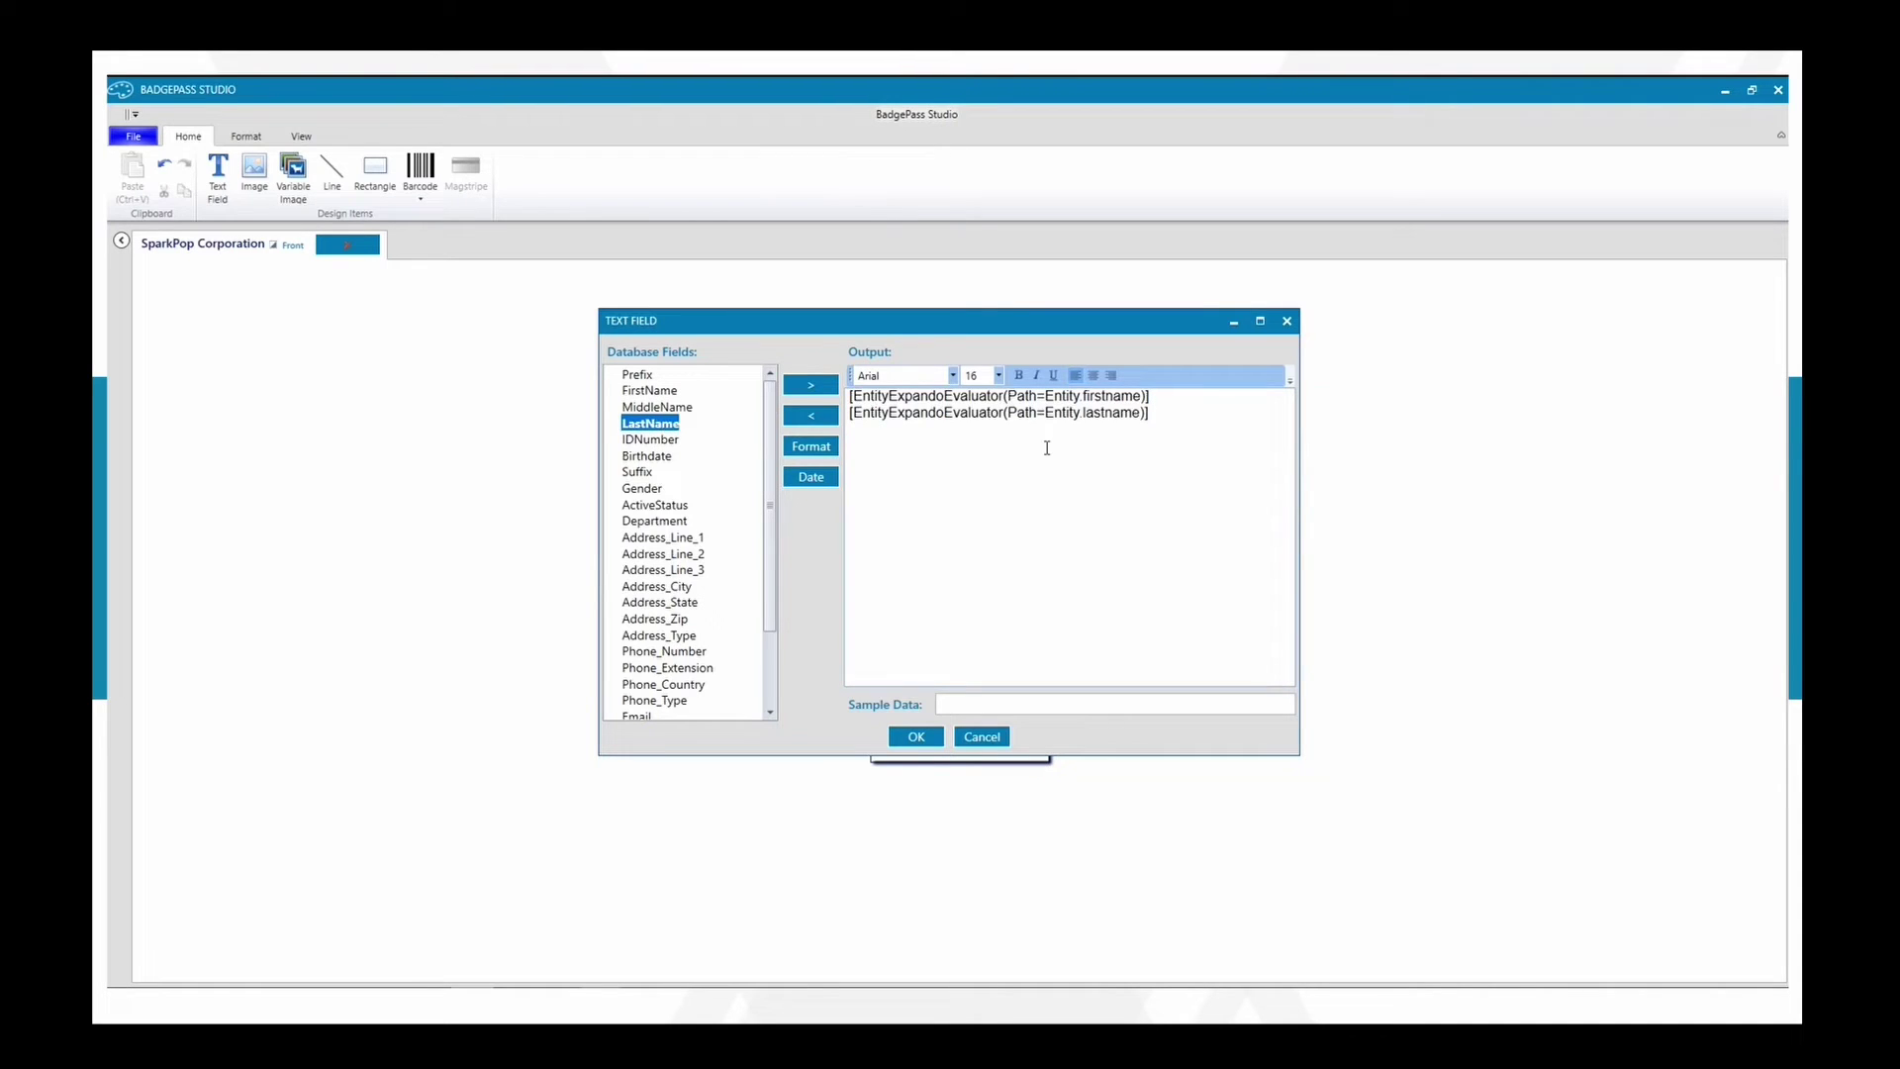
{"action": "left_click", "coordinate": [1182, 397]}
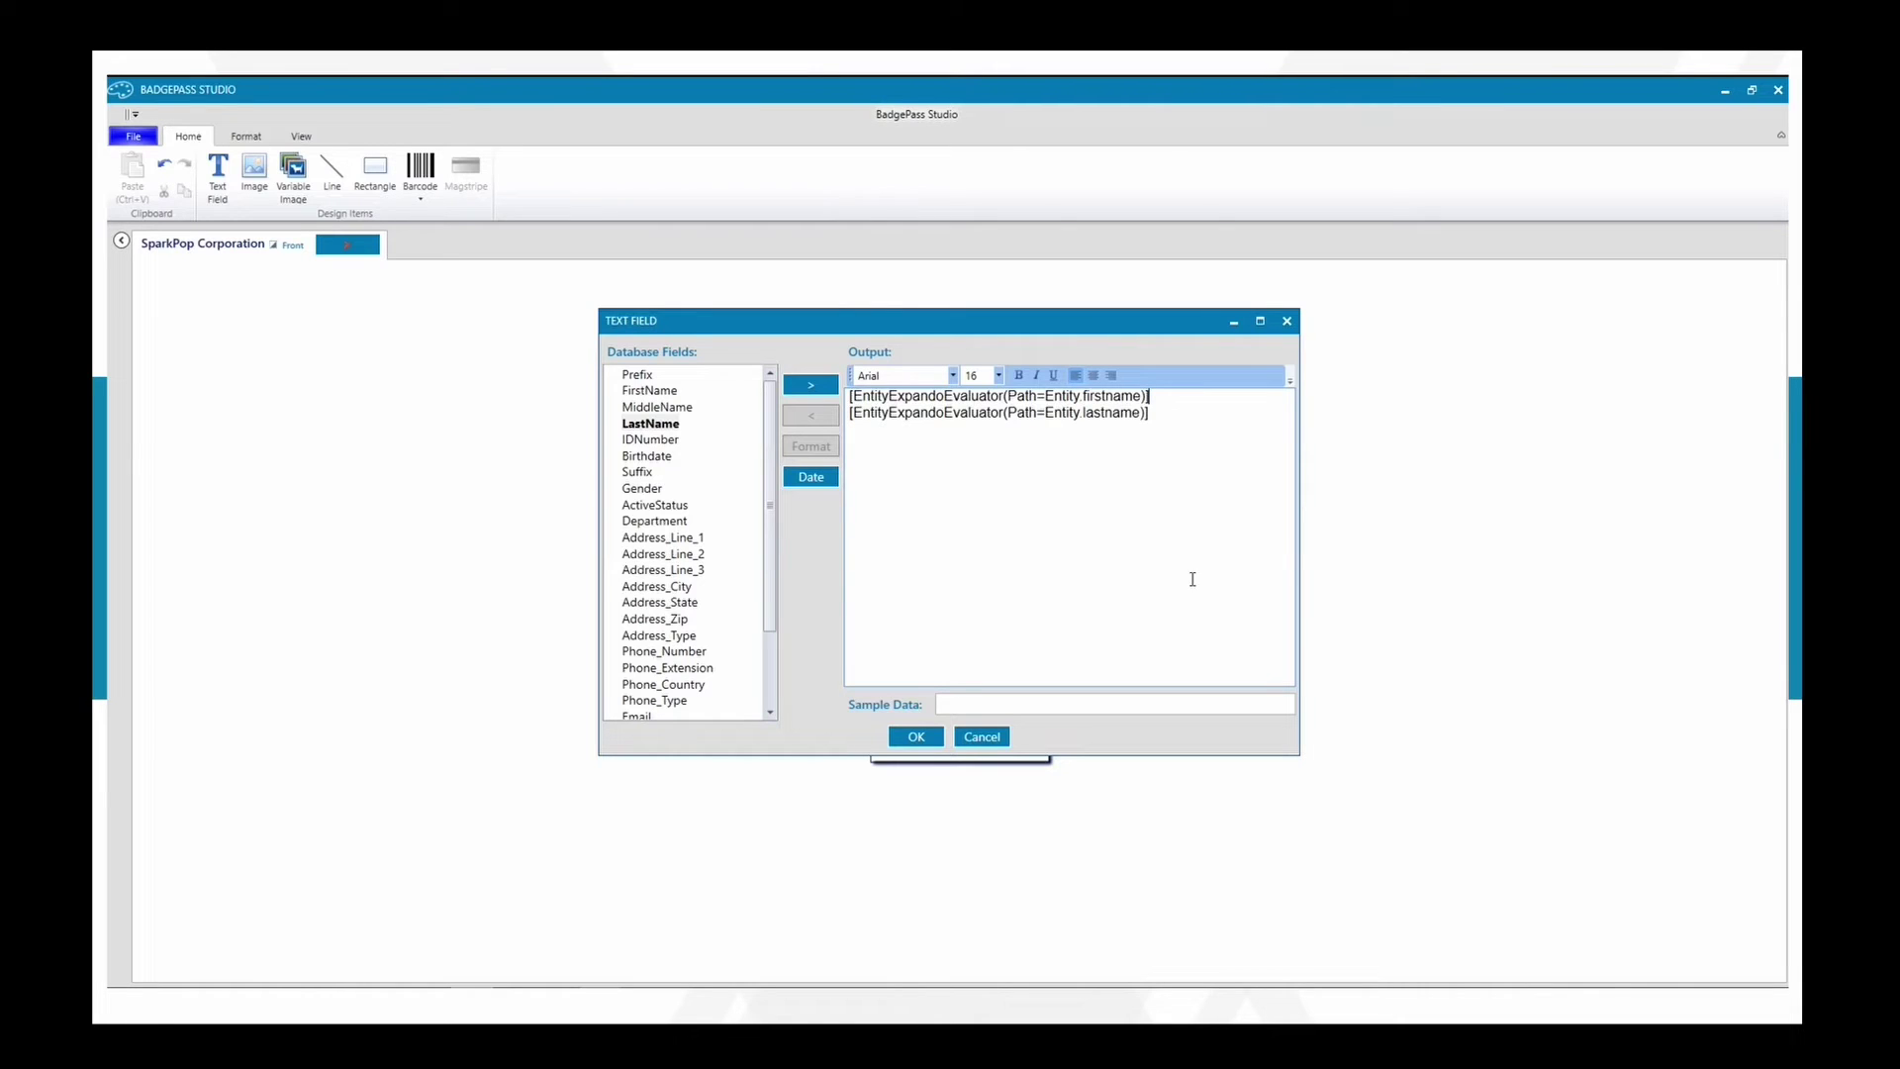
{"action": "left_click", "coordinate": [1032, 702]}
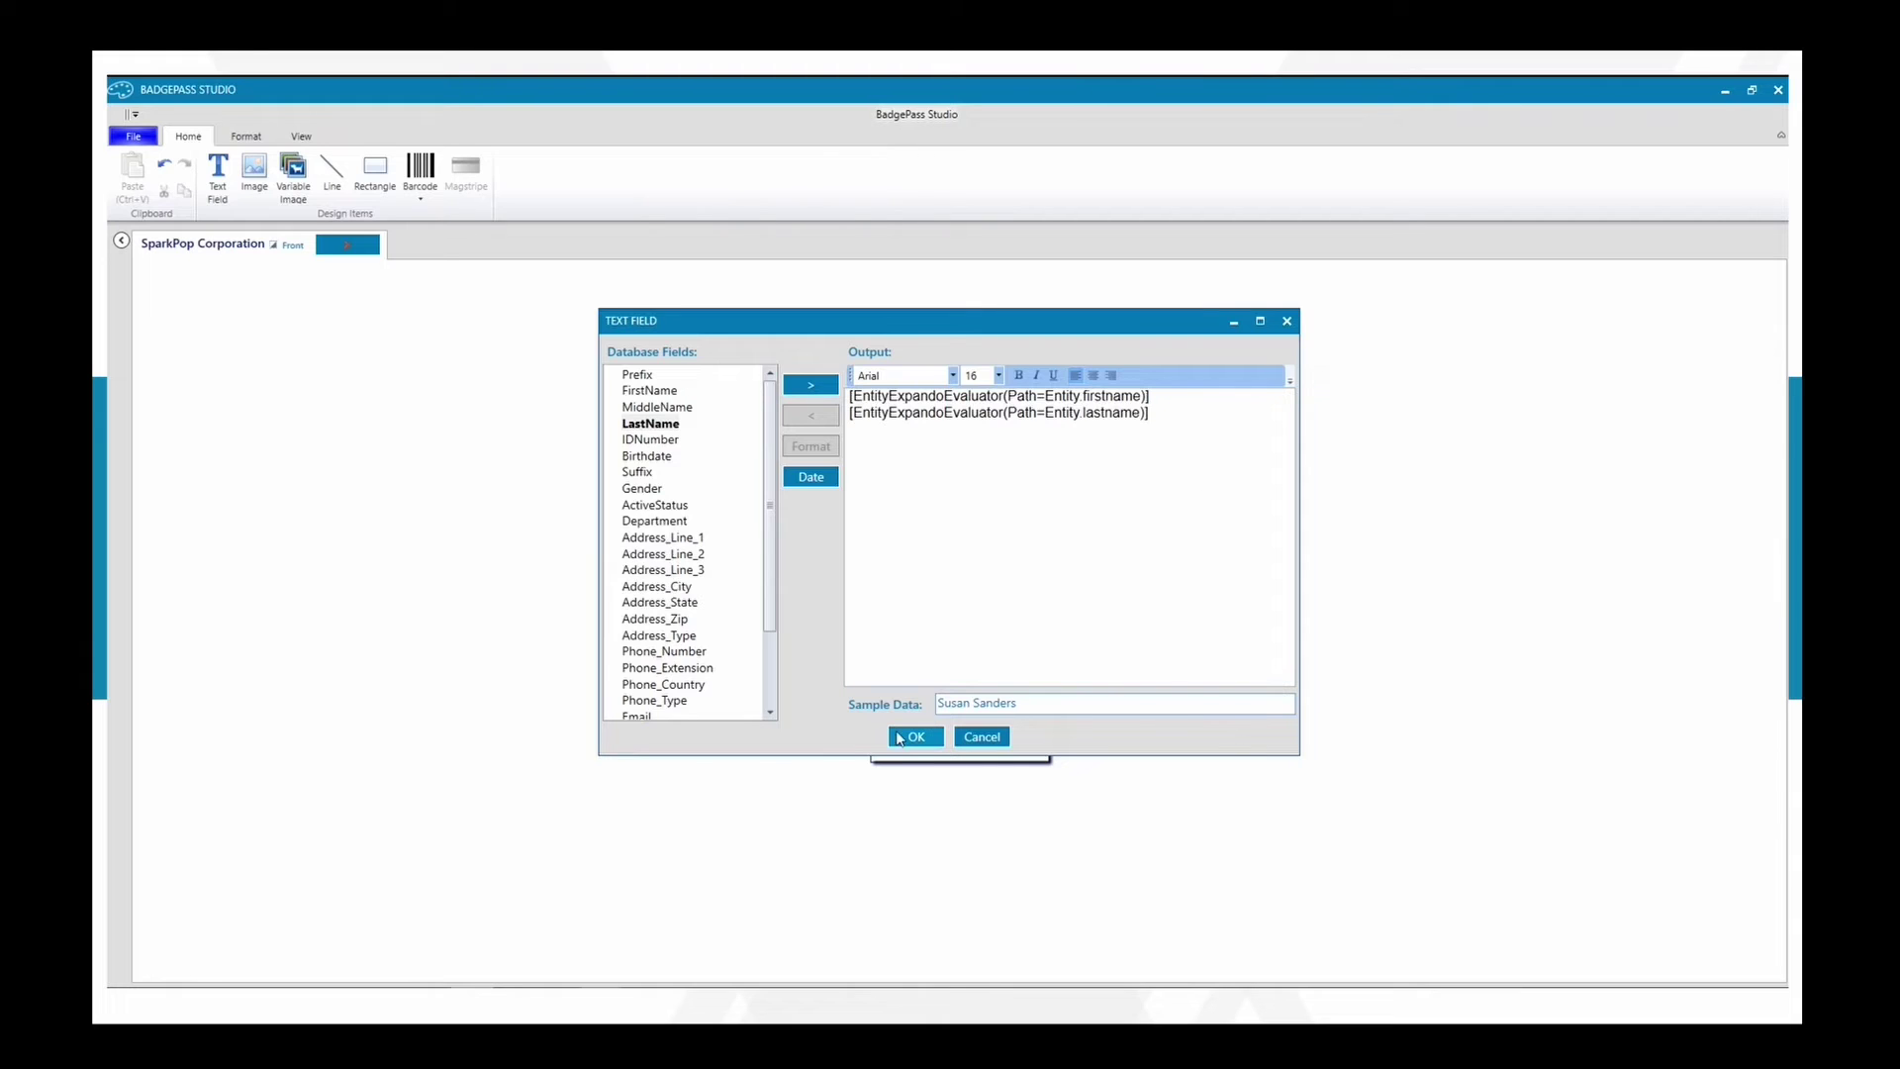
{"action": "left_click", "coordinate": [1042, 554]}
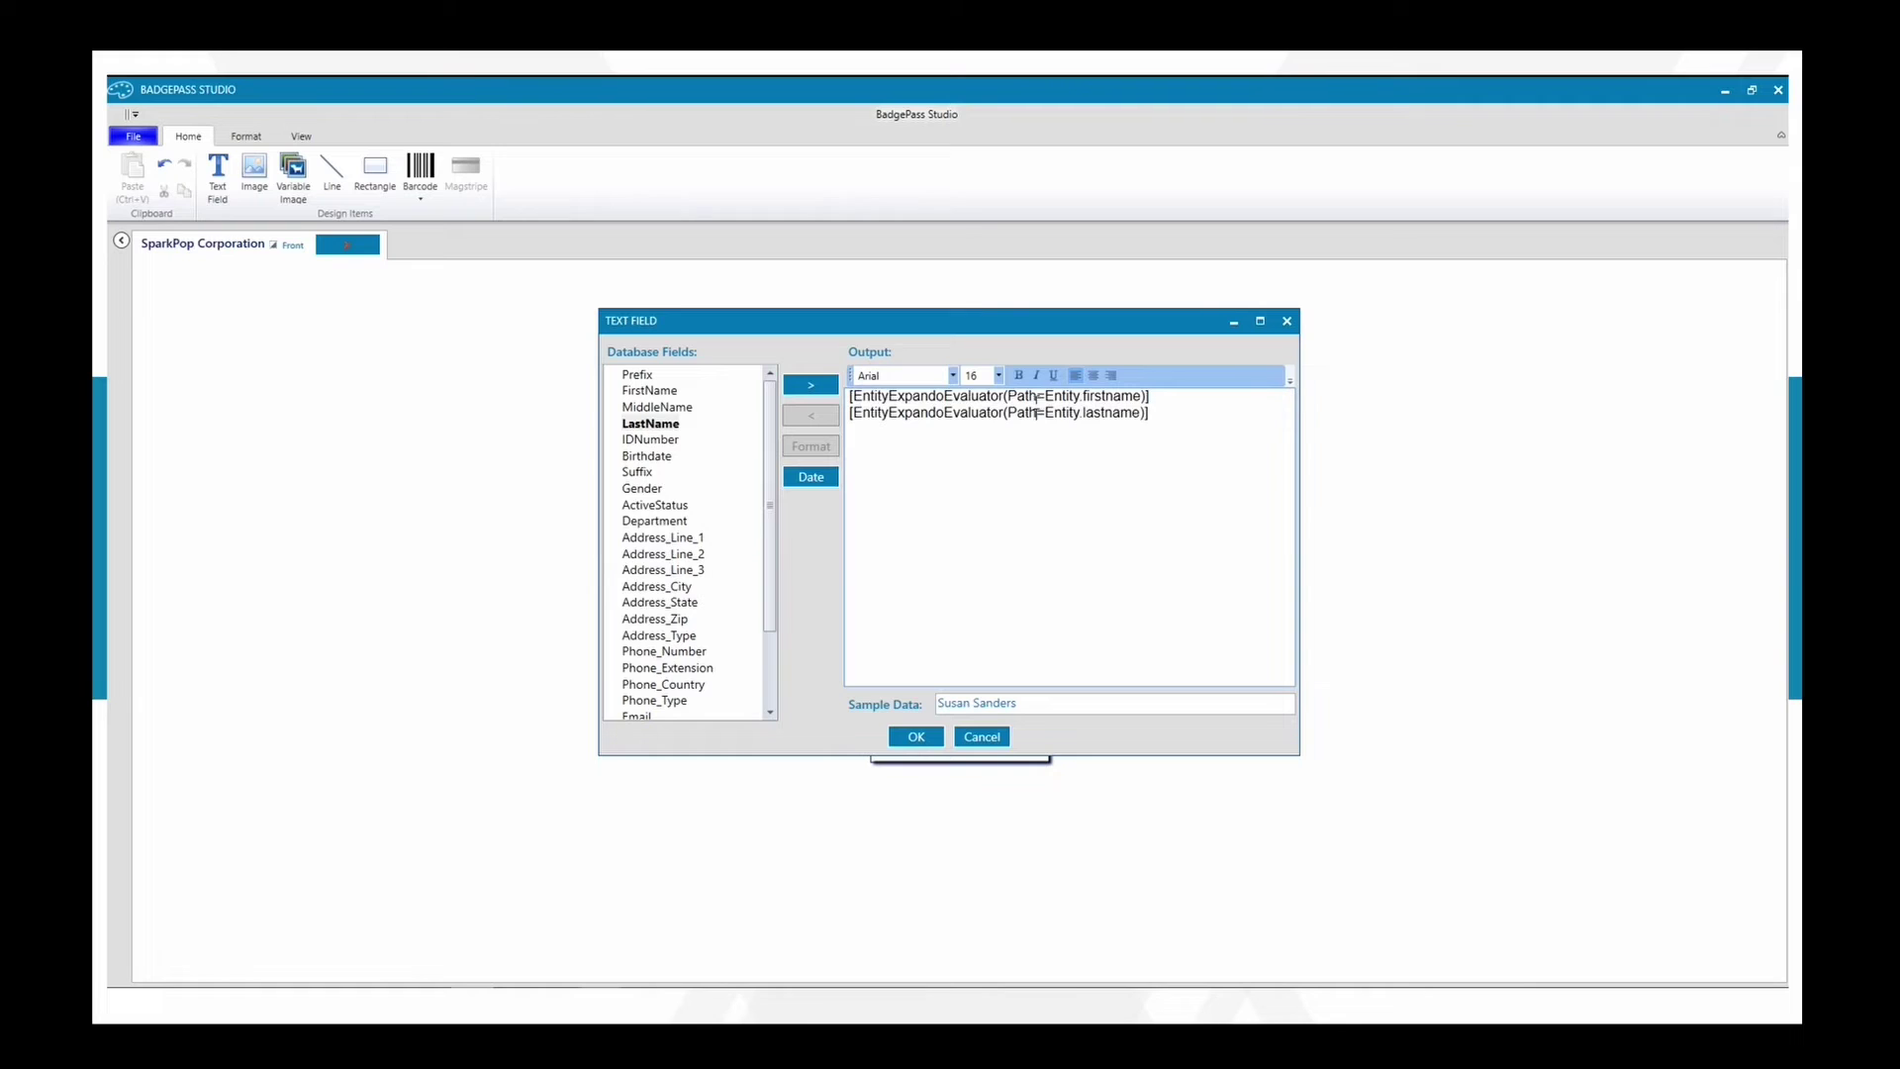
Format the name field's text as bold Arial
{"action": "left_click", "coordinate": [952, 376]}
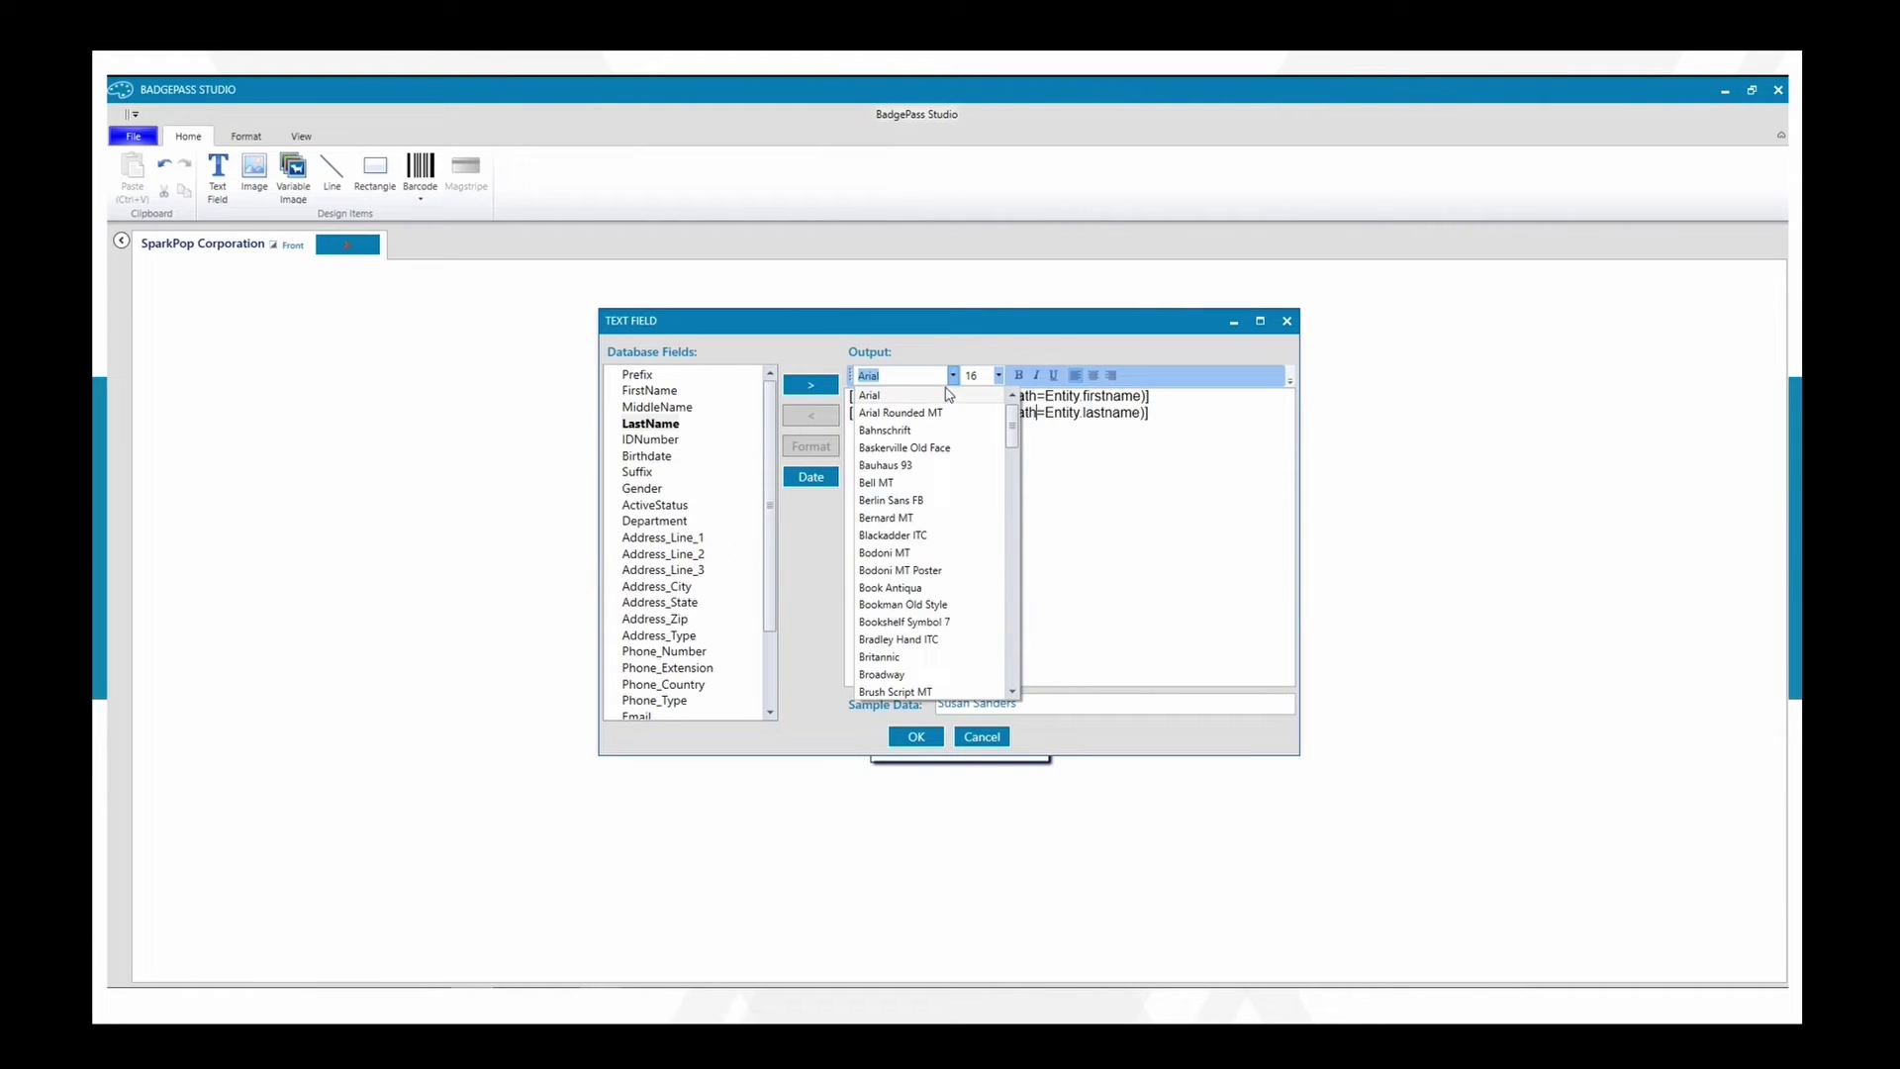
{"action": "left_click", "coordinate": [896, 396]}
{"action": "left_click", "coordinate": [998, 376]}
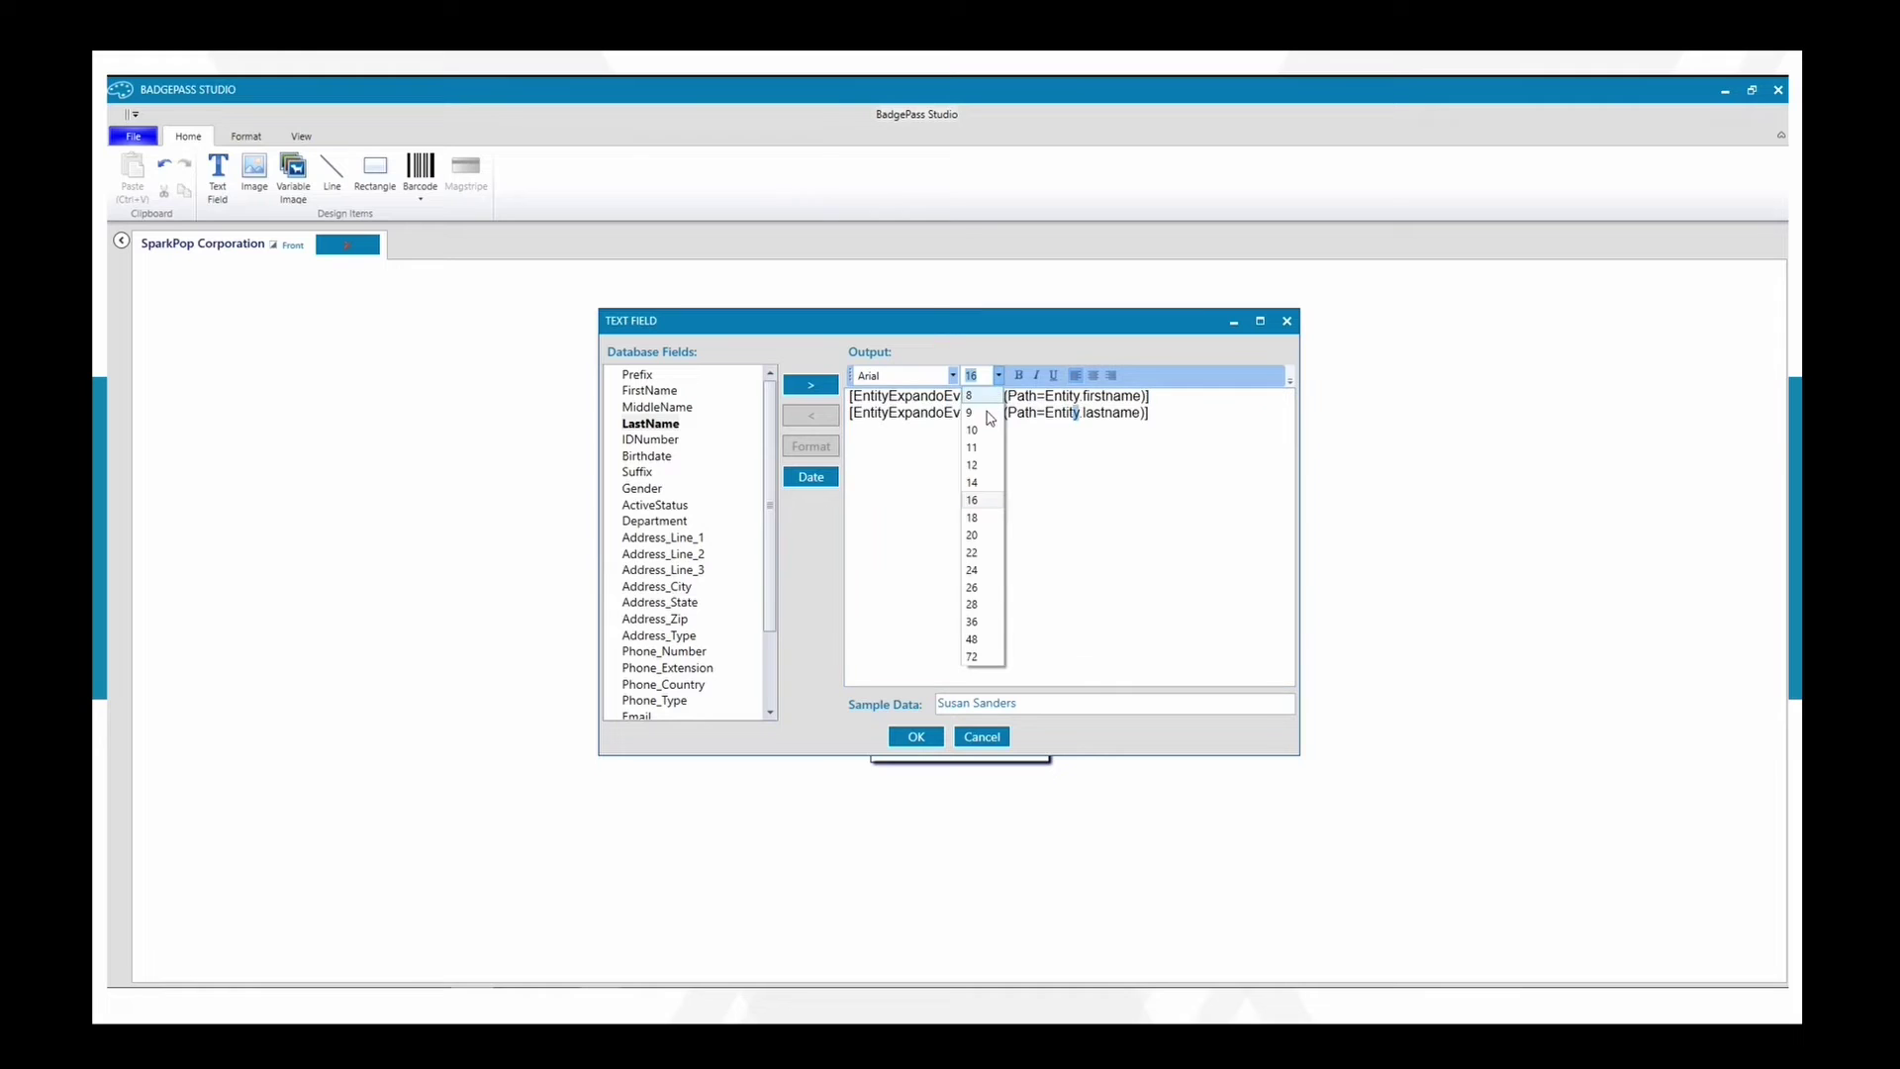
{"action": "left_click", "coordinate": [1058, 433]}
{"action": "left_click", "coordinate": [1018, 376]}
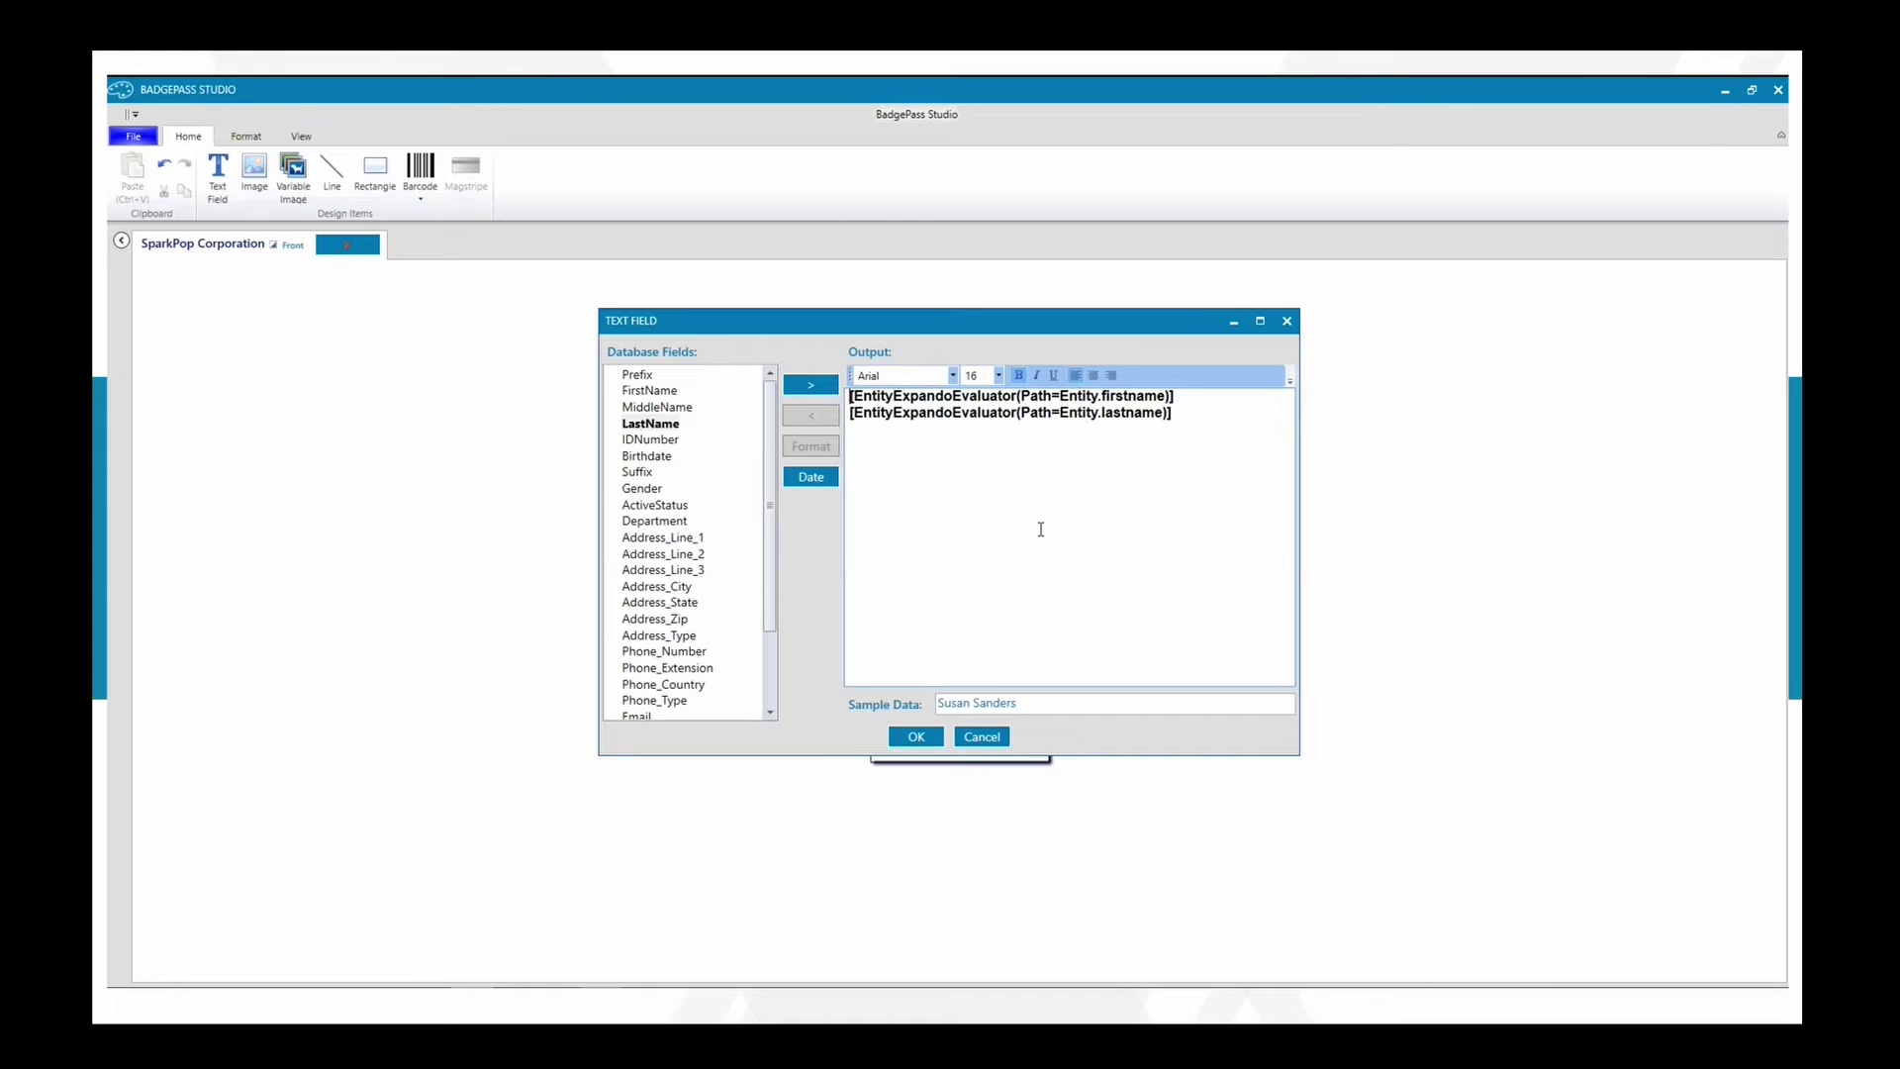
Centre the name field's text and add the field to the badge design
{"action": "left_click_drag", "start_coordinate": [1138, 608], "coordinate": [1154, 587]}
{"action": "left_click", "coordinate": [1094, 378]}
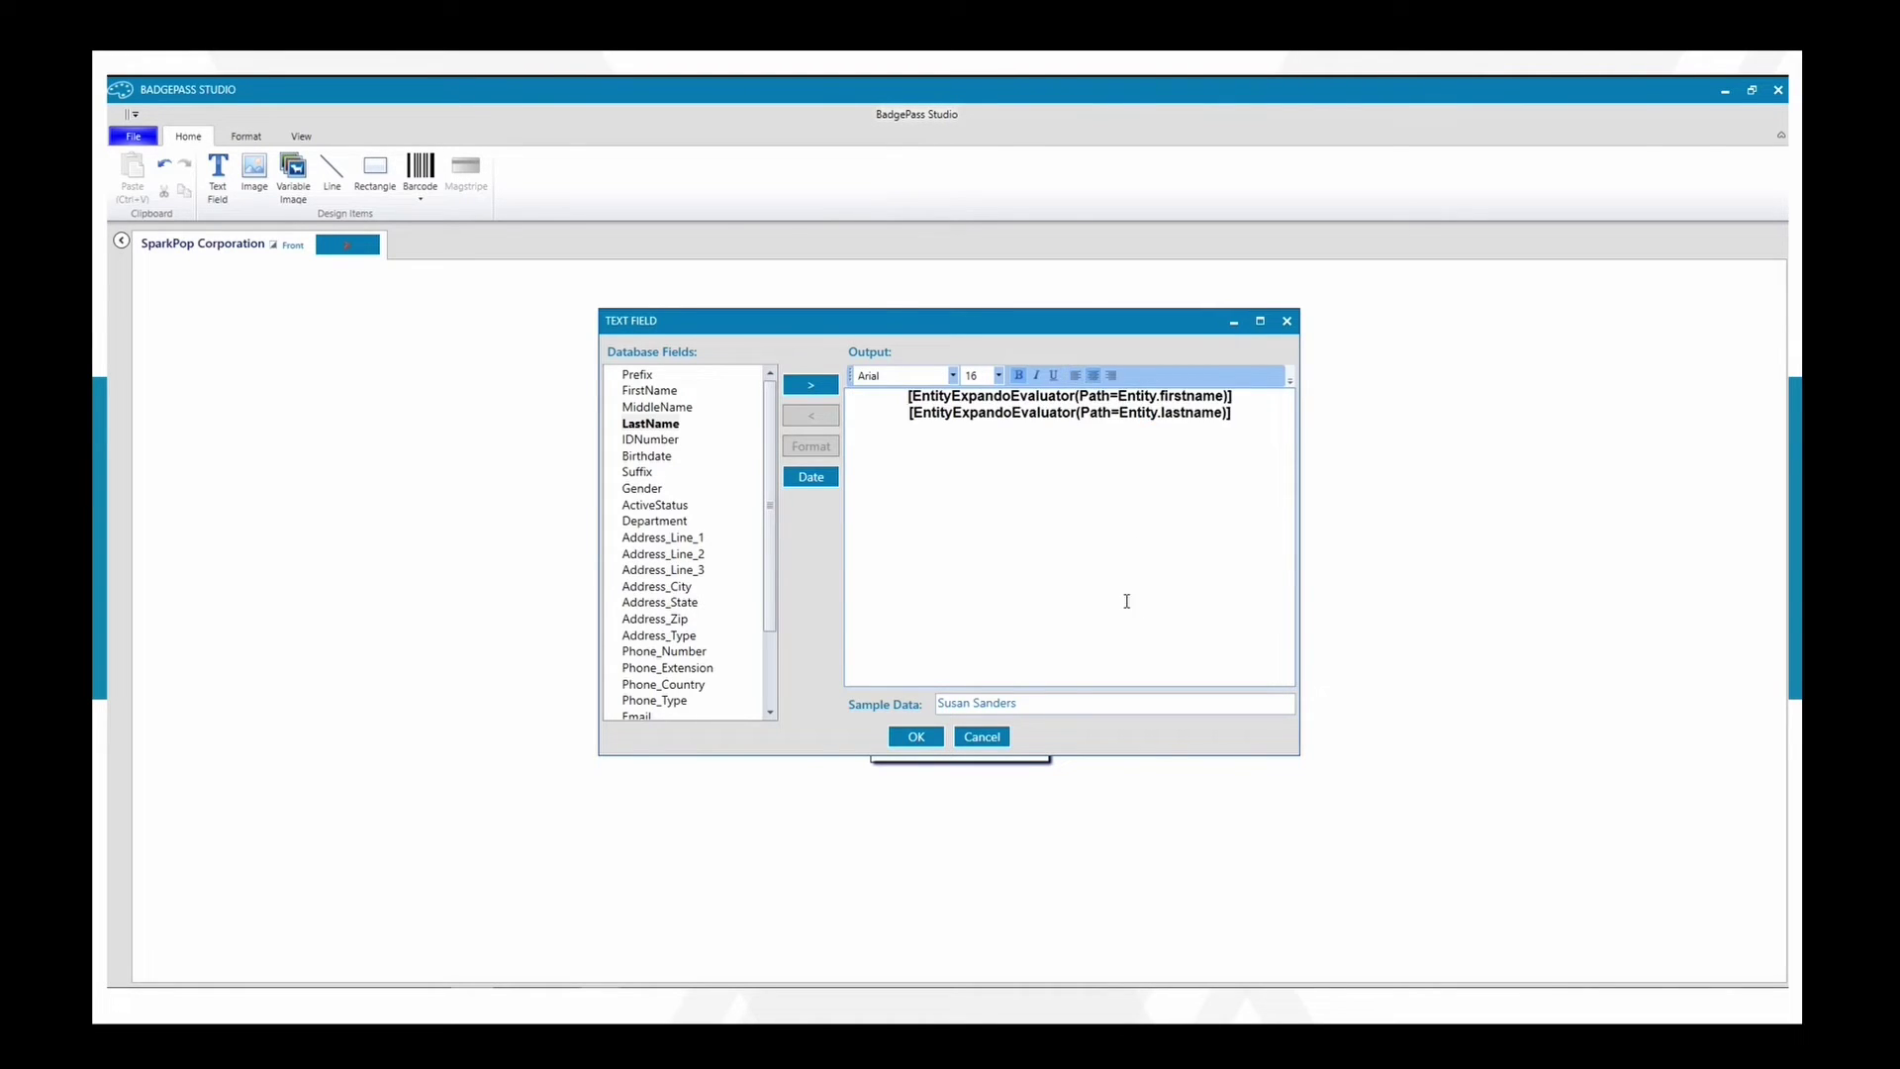
{"action": "left_click", "coordinate": [1109, 376]}
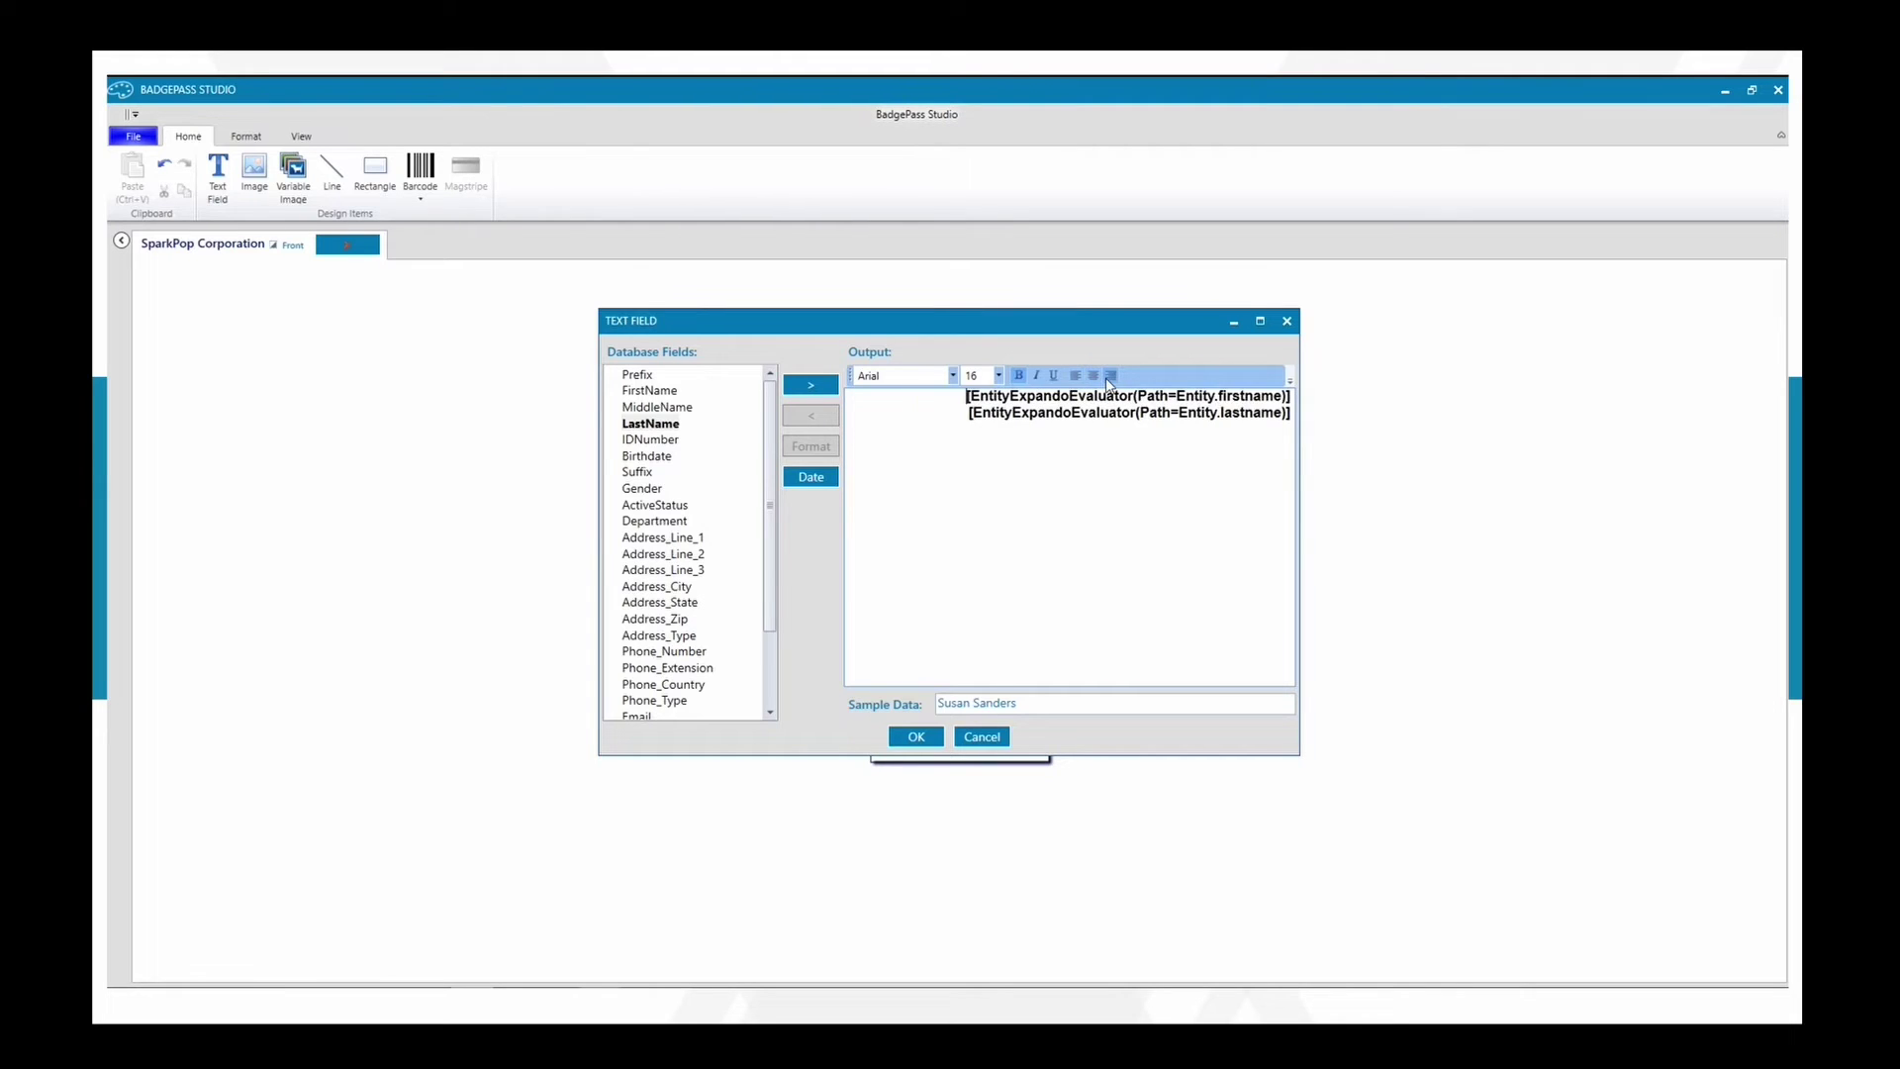
{"action": "left_click", "coordinate": [1072, 376]}
{"action": "left_click", "coordinate": [1092, 376]}
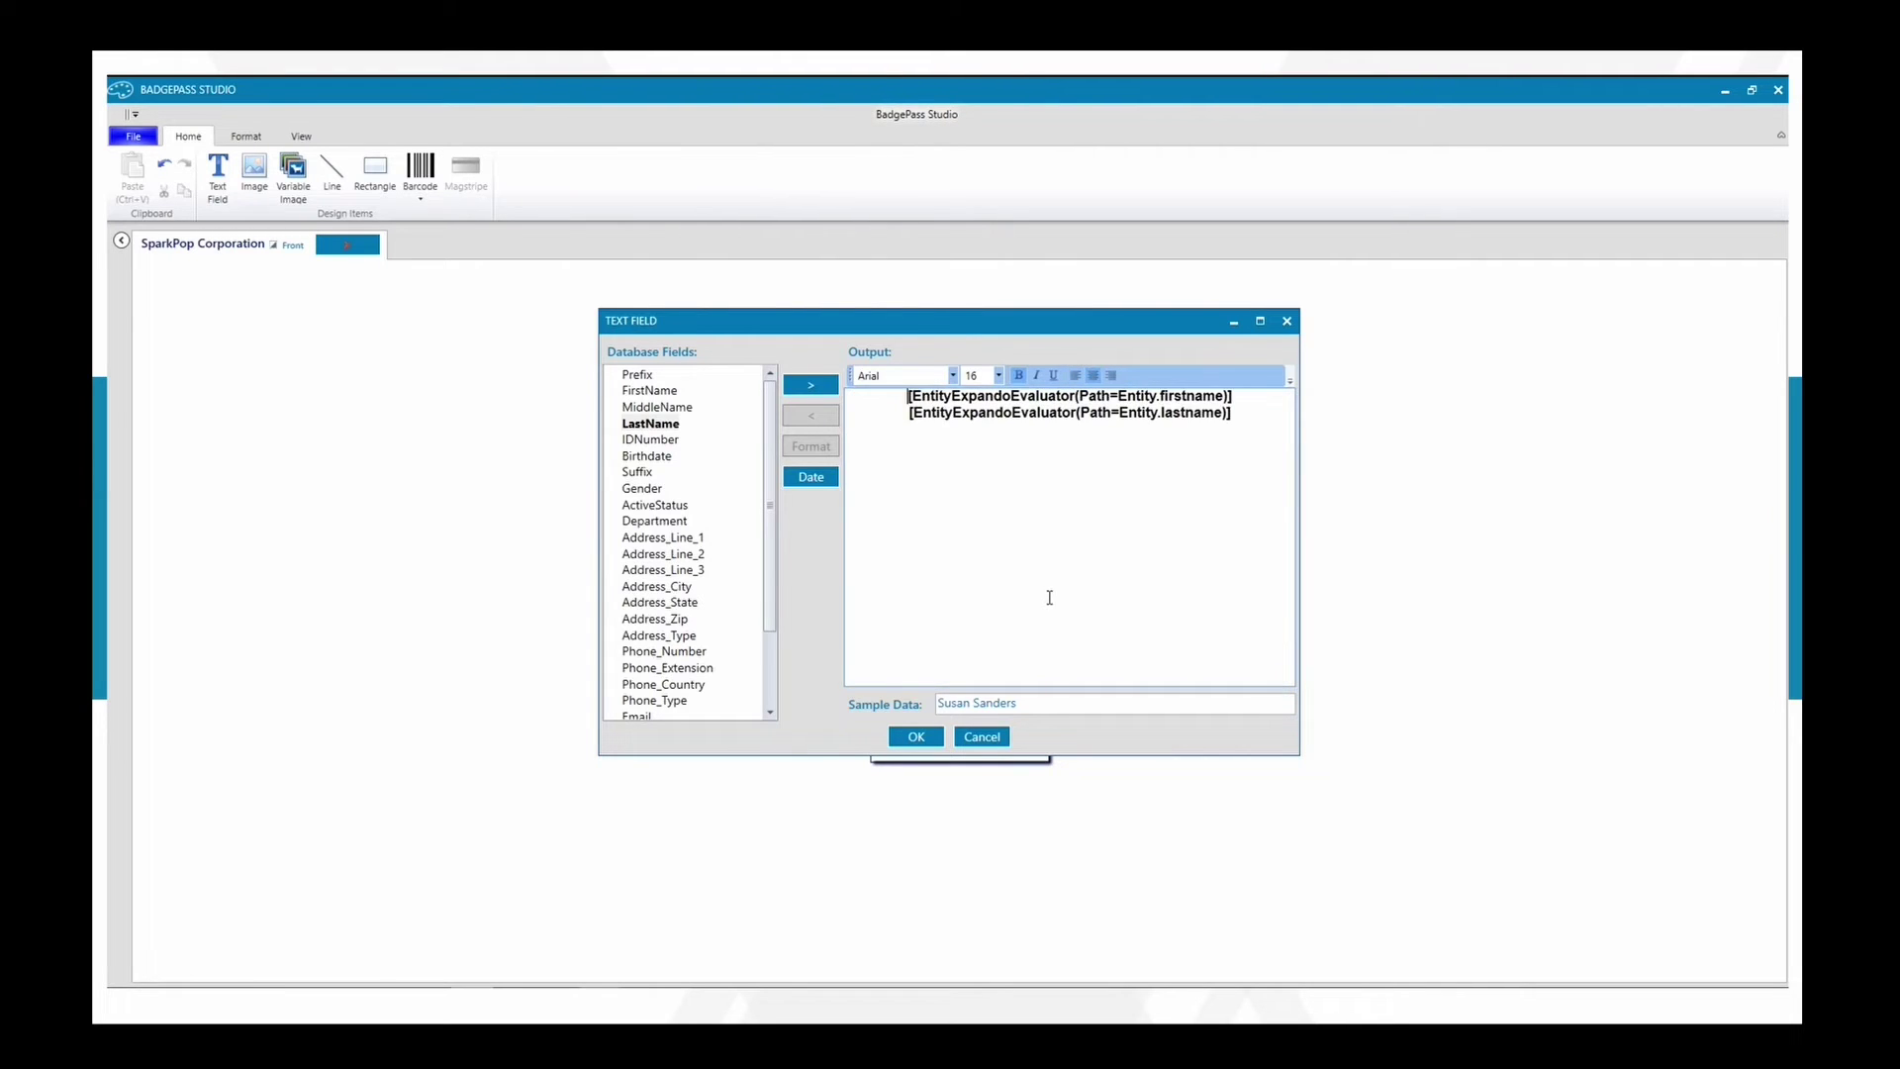
{"action": "left_click", "coordinate": [935, 742]}
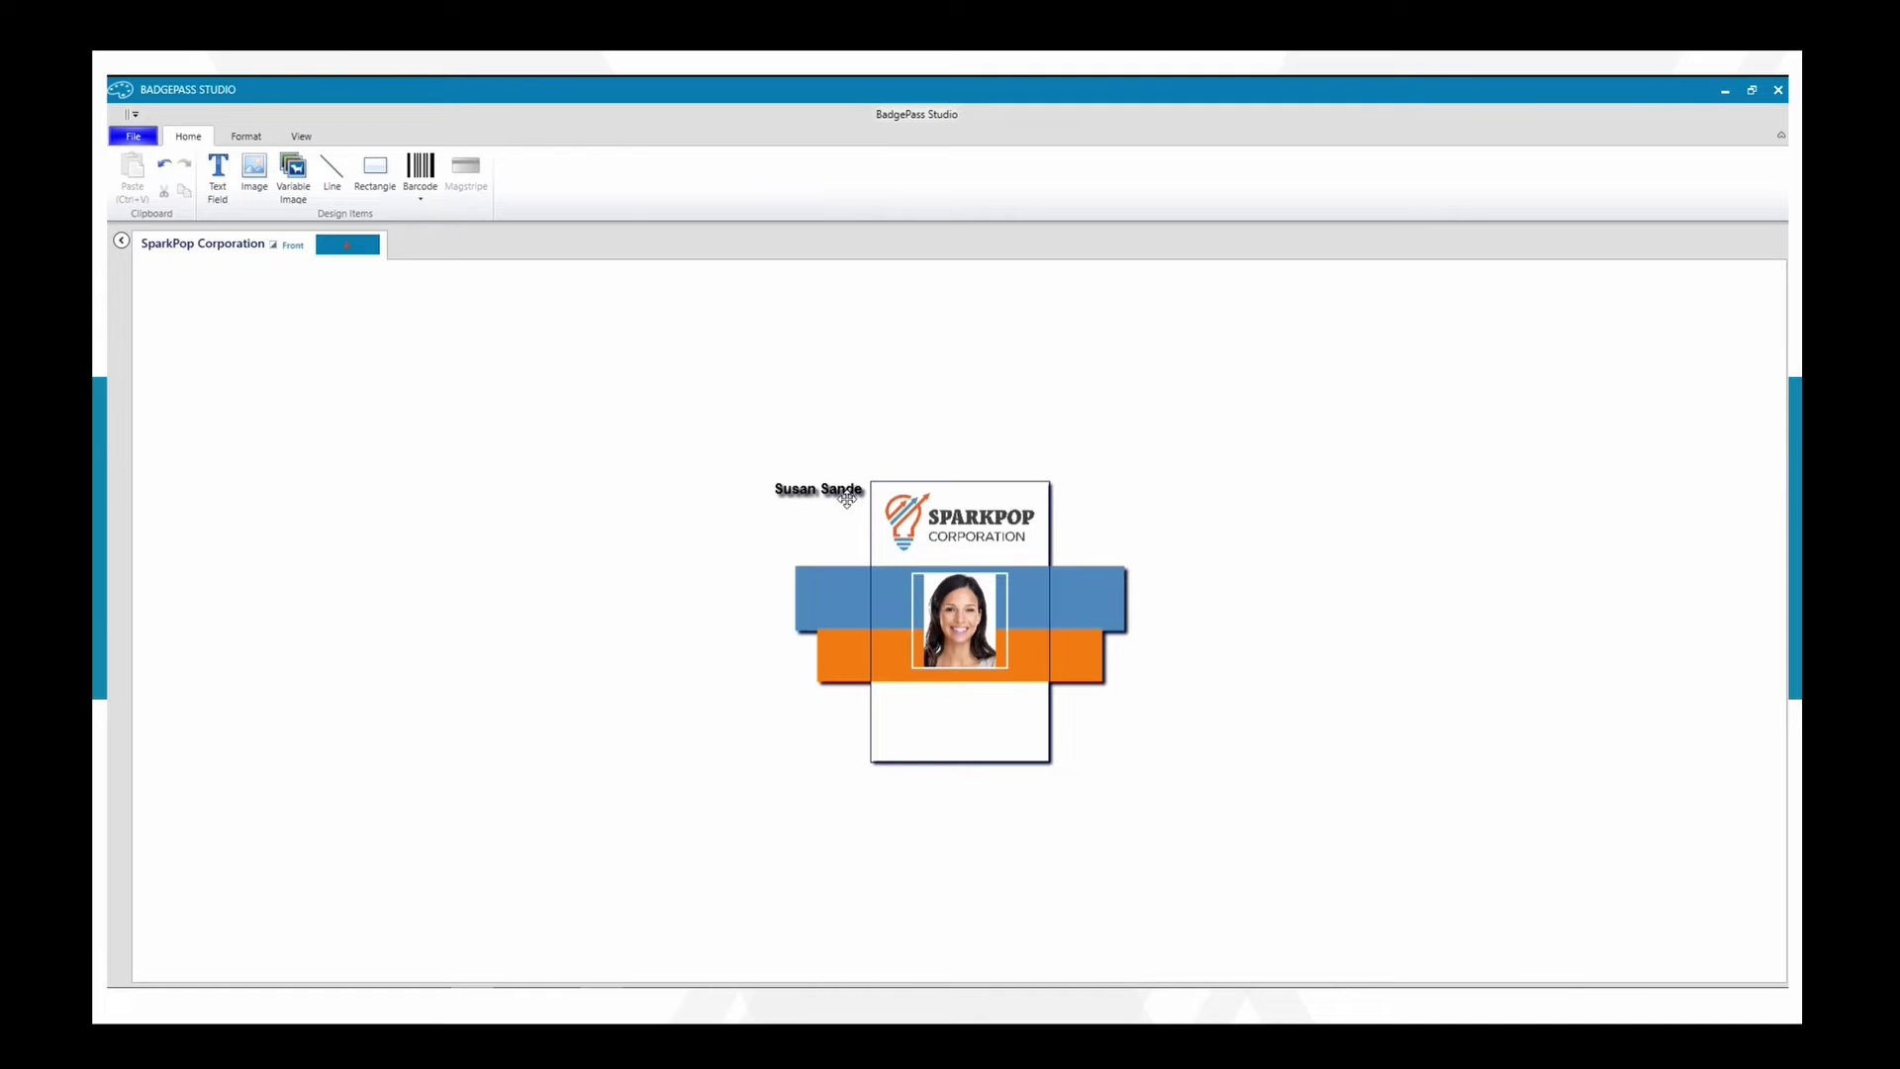
Place the name field directly below the photo at location 40, 220 and extend the orange band down behind it
{"action": "left_click", "coordinate": [781, 529]}
{"action": "left_click_drag", "start_coordinate": [781, 529], "coordinate": [983, 684]}
{"action": "left_click", "coordinate": [1022, 664]}
{"action": "left_click", "coordinate": [990, 693]}
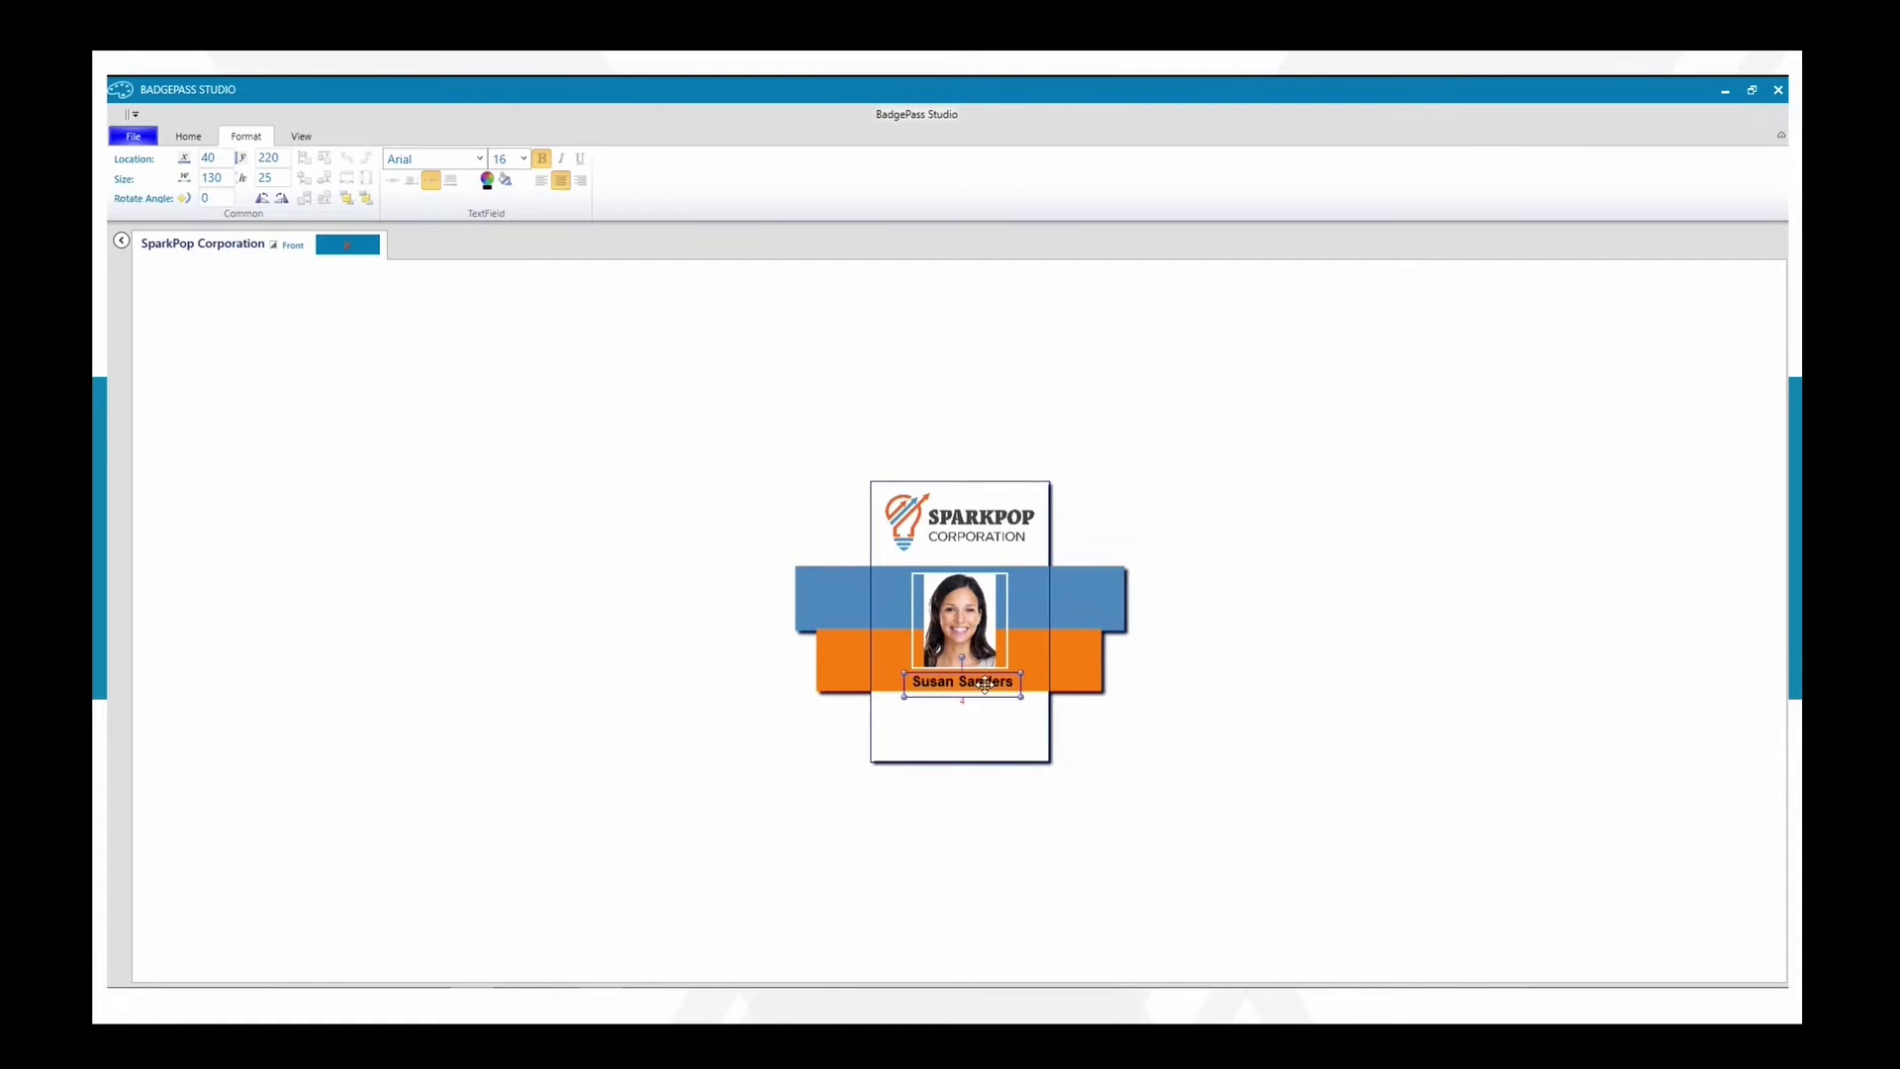
Resize the orange band to 326 by 73 and shift the blue band slightly down
{"action": "left_click", "coordinate": [1064, 694]}
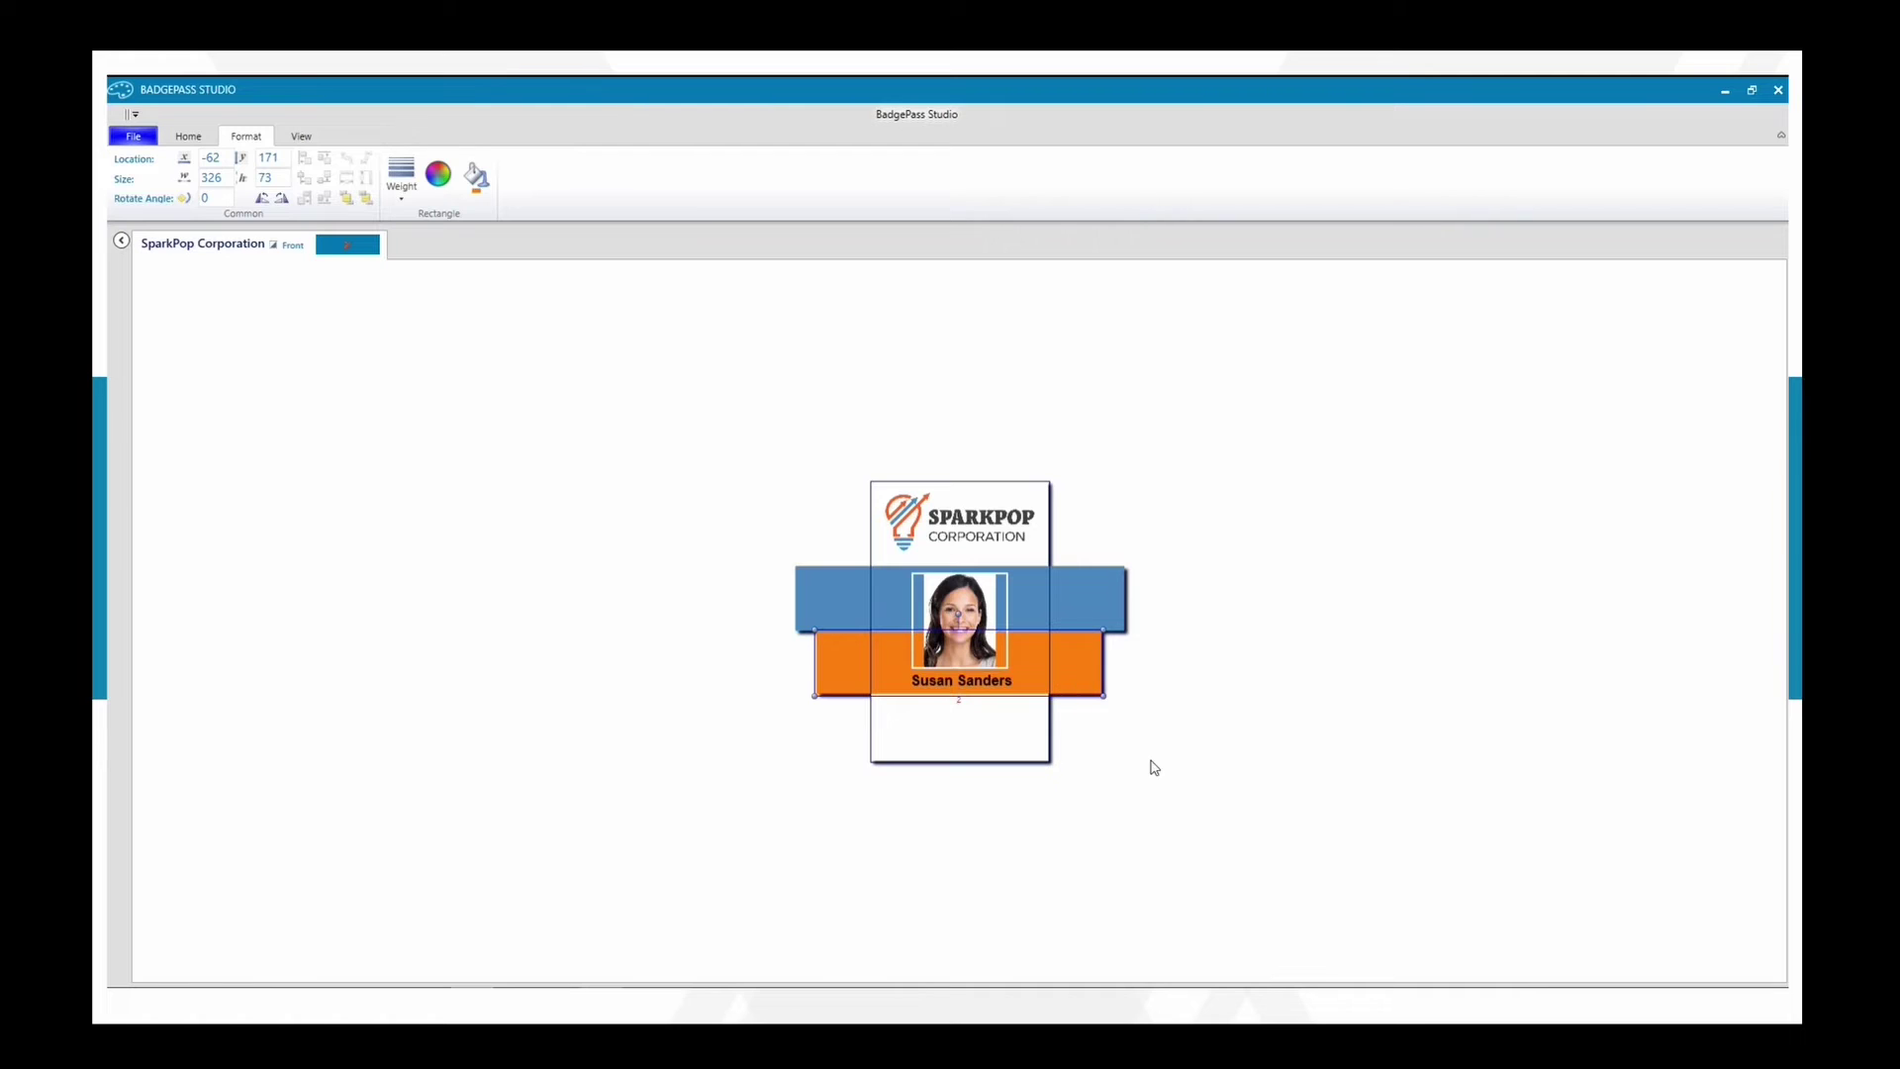
{"action": "left_click", "coordinate": [1293, 757]}
{"action": "left_click", "coordinate": [1077, 589]}
{"action": "left_click", "coordinate": [1202, 612]}
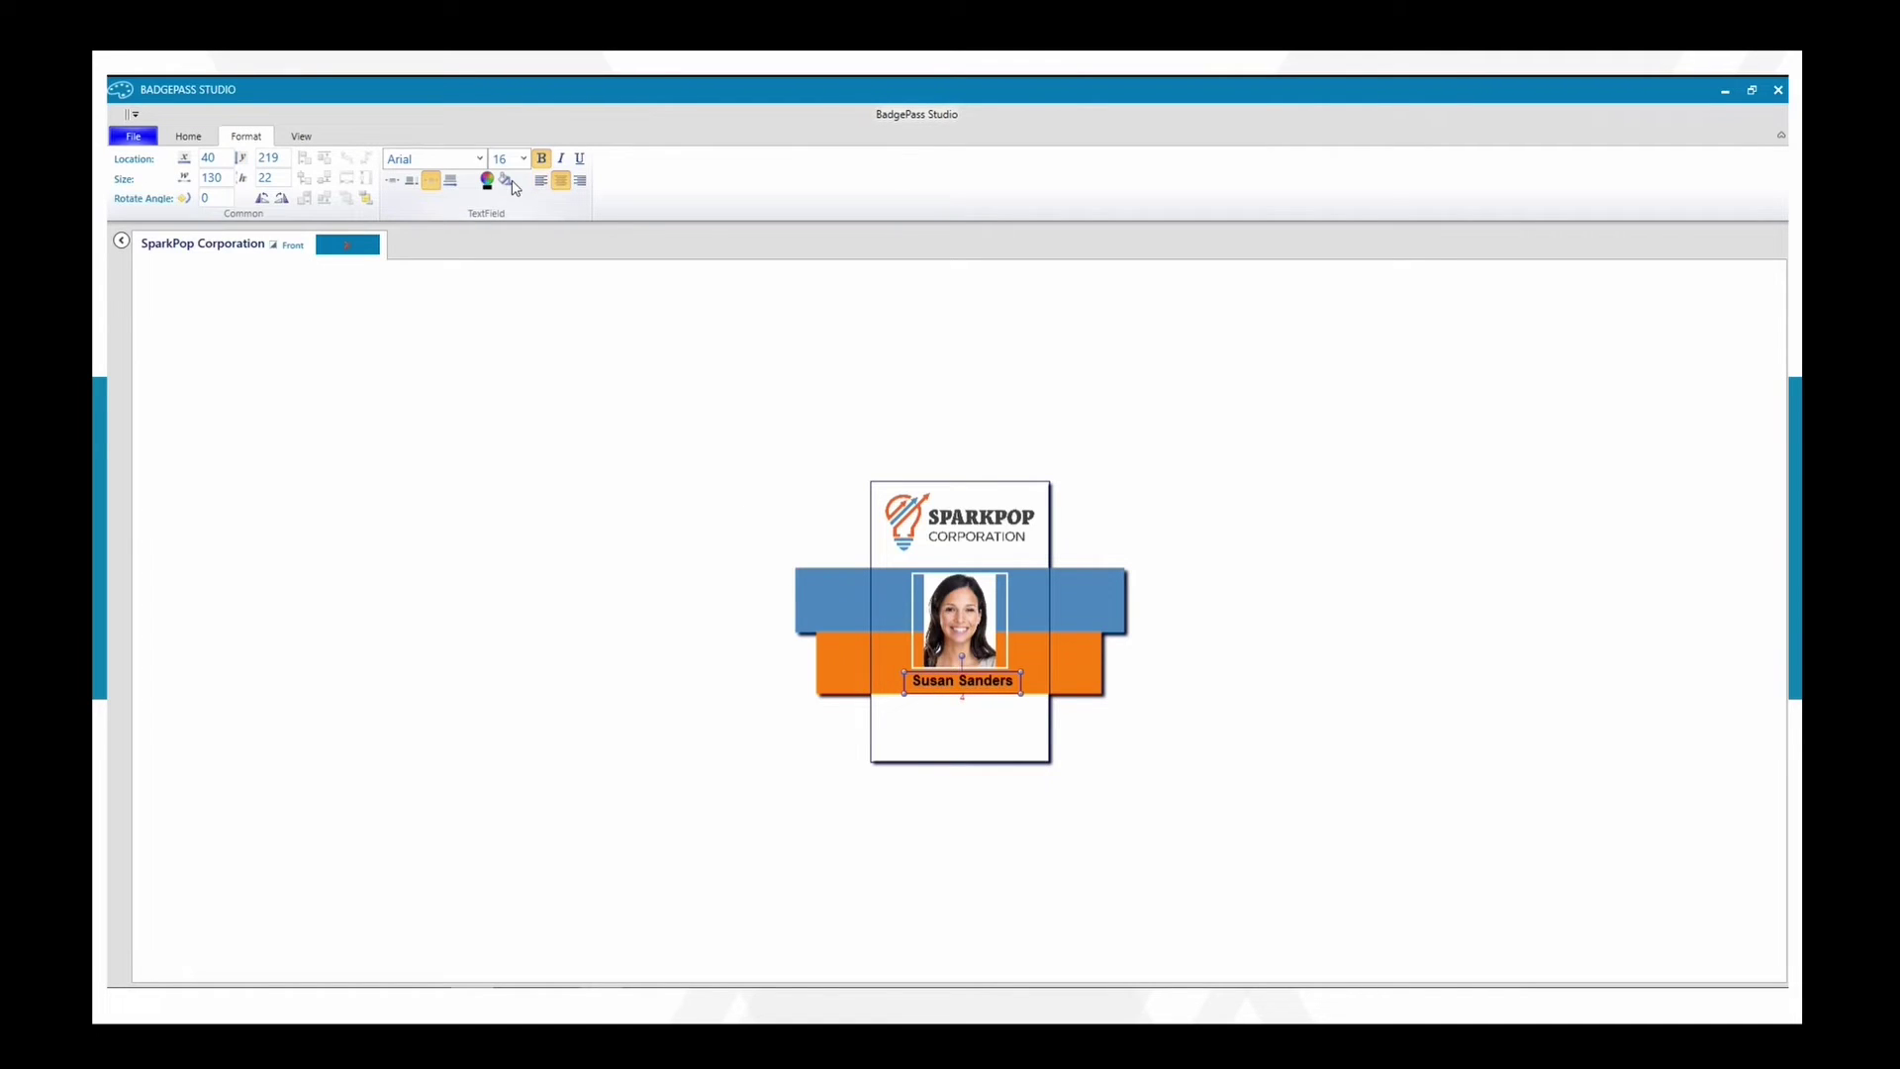
Change the name field's text colour to white
{"action": "left_click", "coordinate": [488, 180]}
{"action": "left_click", "coordinate": [491, 214]}
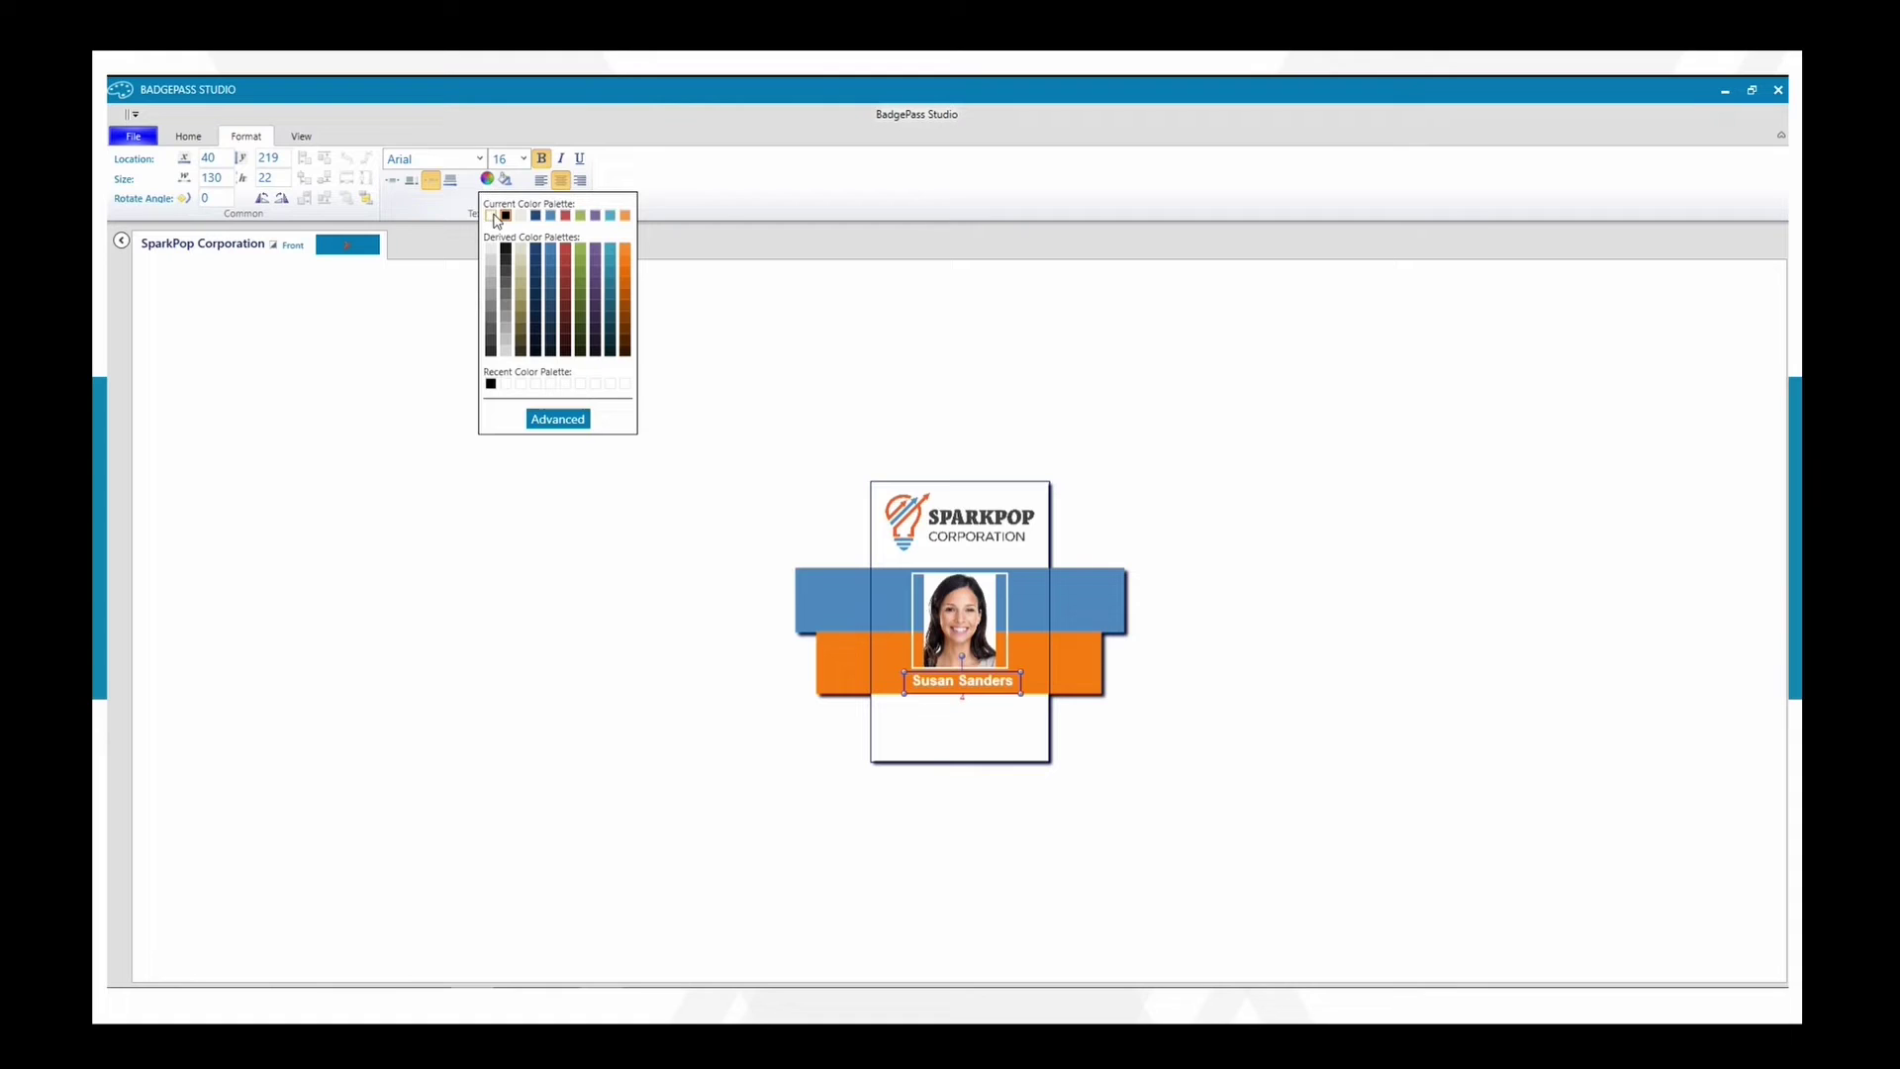
{"action": "left_click", "coordinate": [387, 607]}
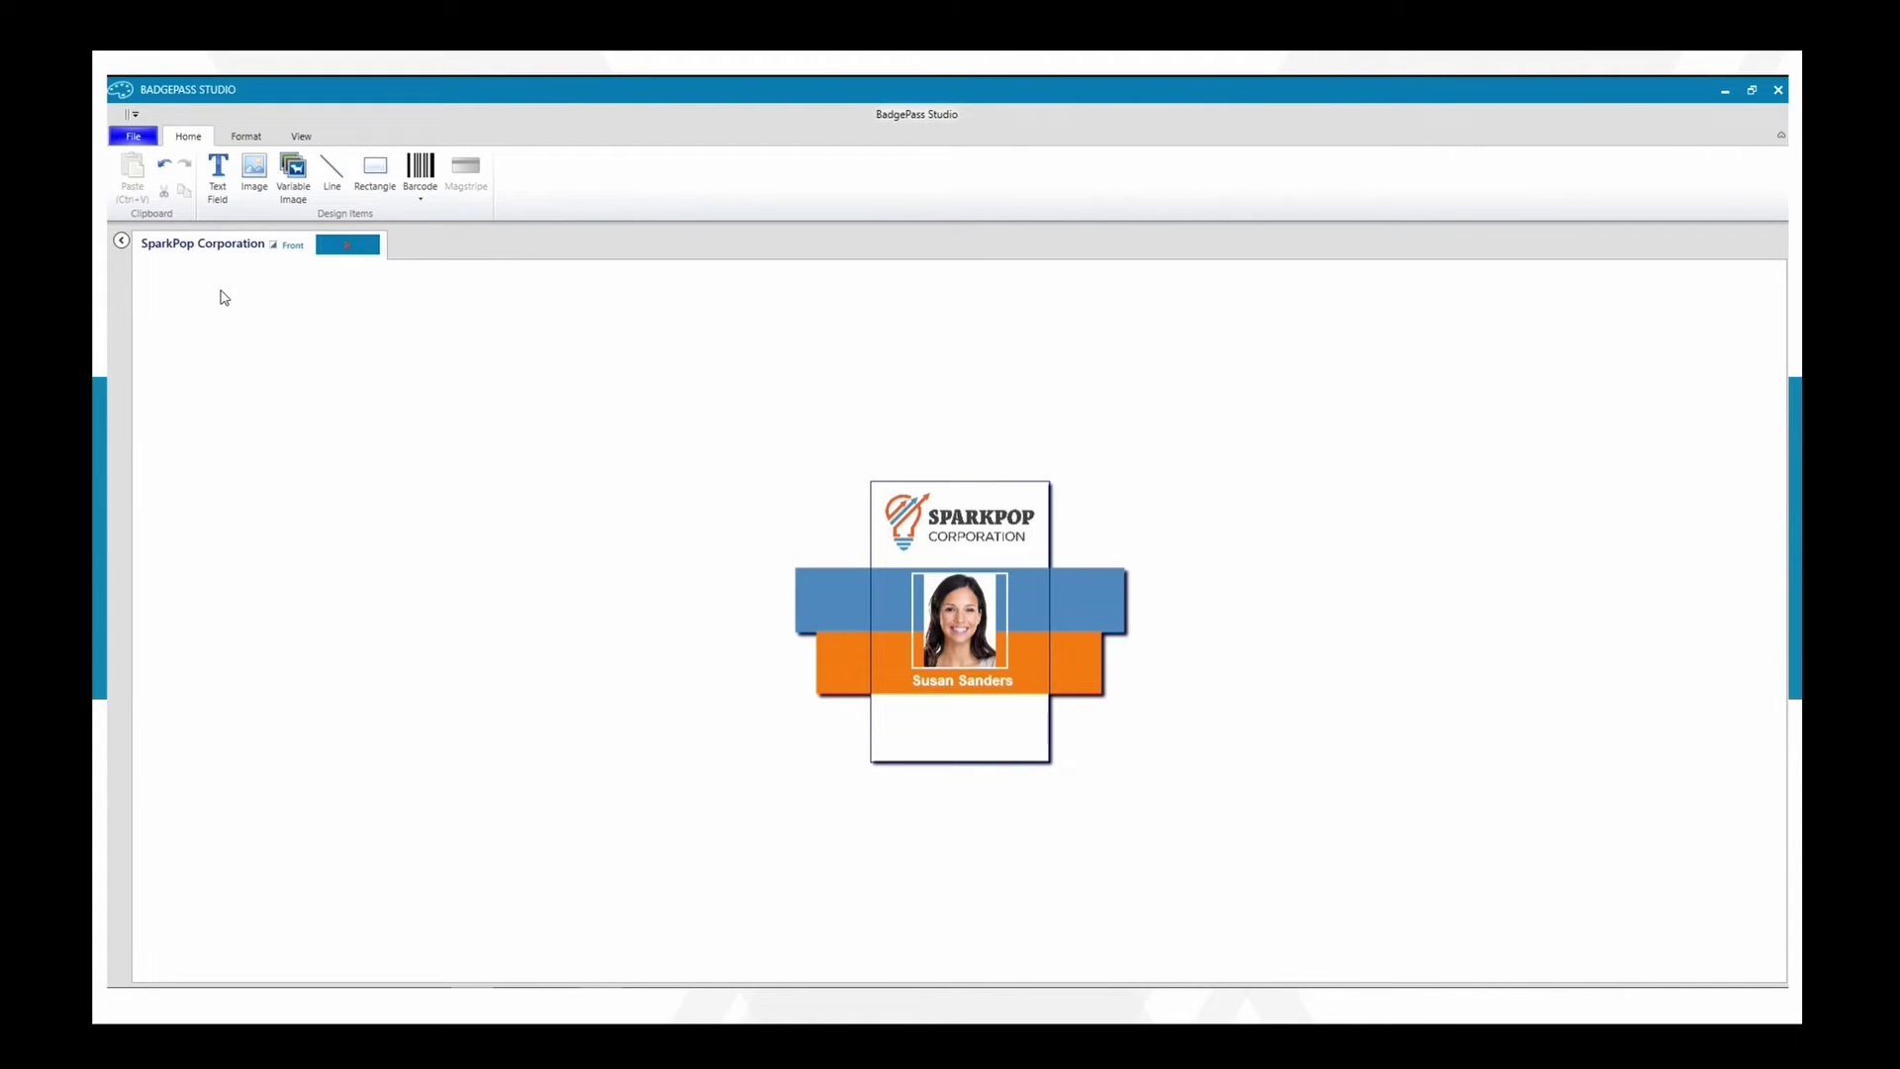
Create a text field from the Title database field with "Coordinator" as sample data
{"action": "left_click", "coordinate": [218, 173]}
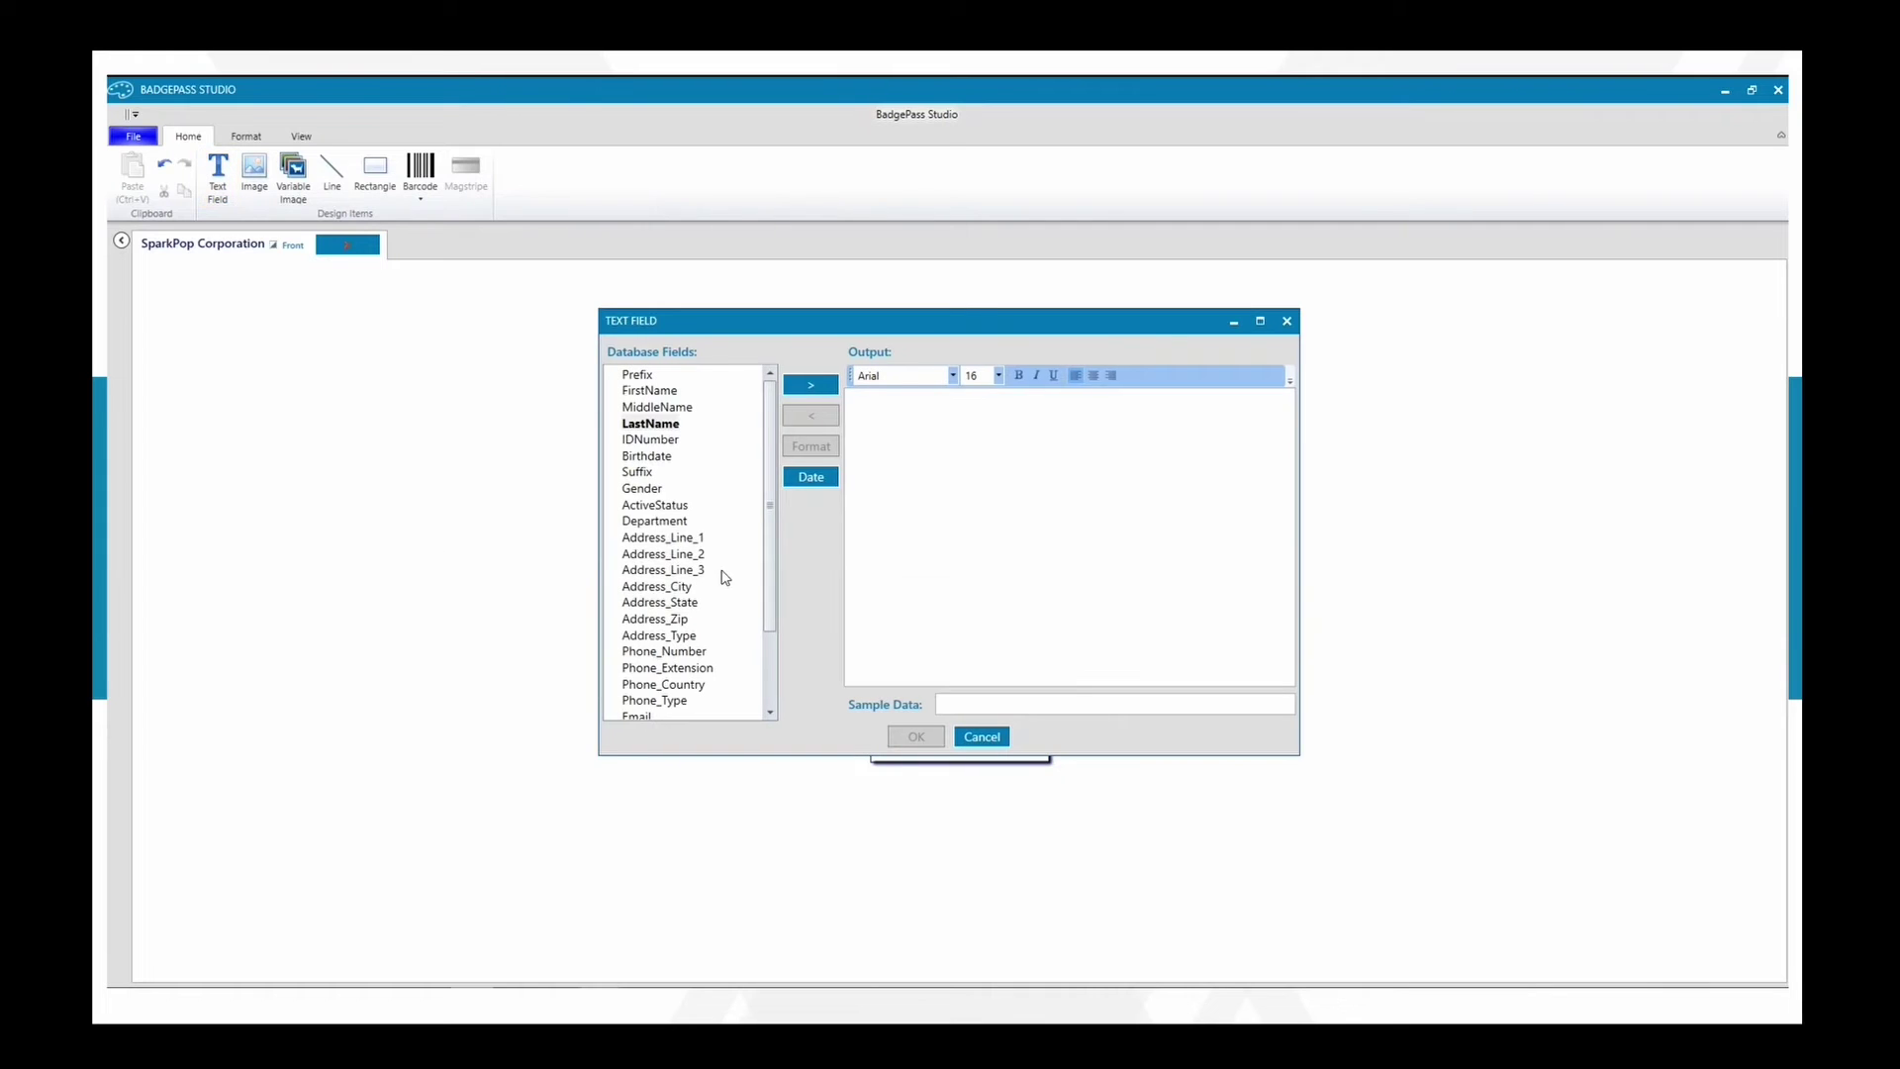
{"action": "scroll", "coordinate": [677, 544], "scroll_direction": "down", "scroll_amount": 2}
{"action": "double_click", "coordinate": [628, 646]}
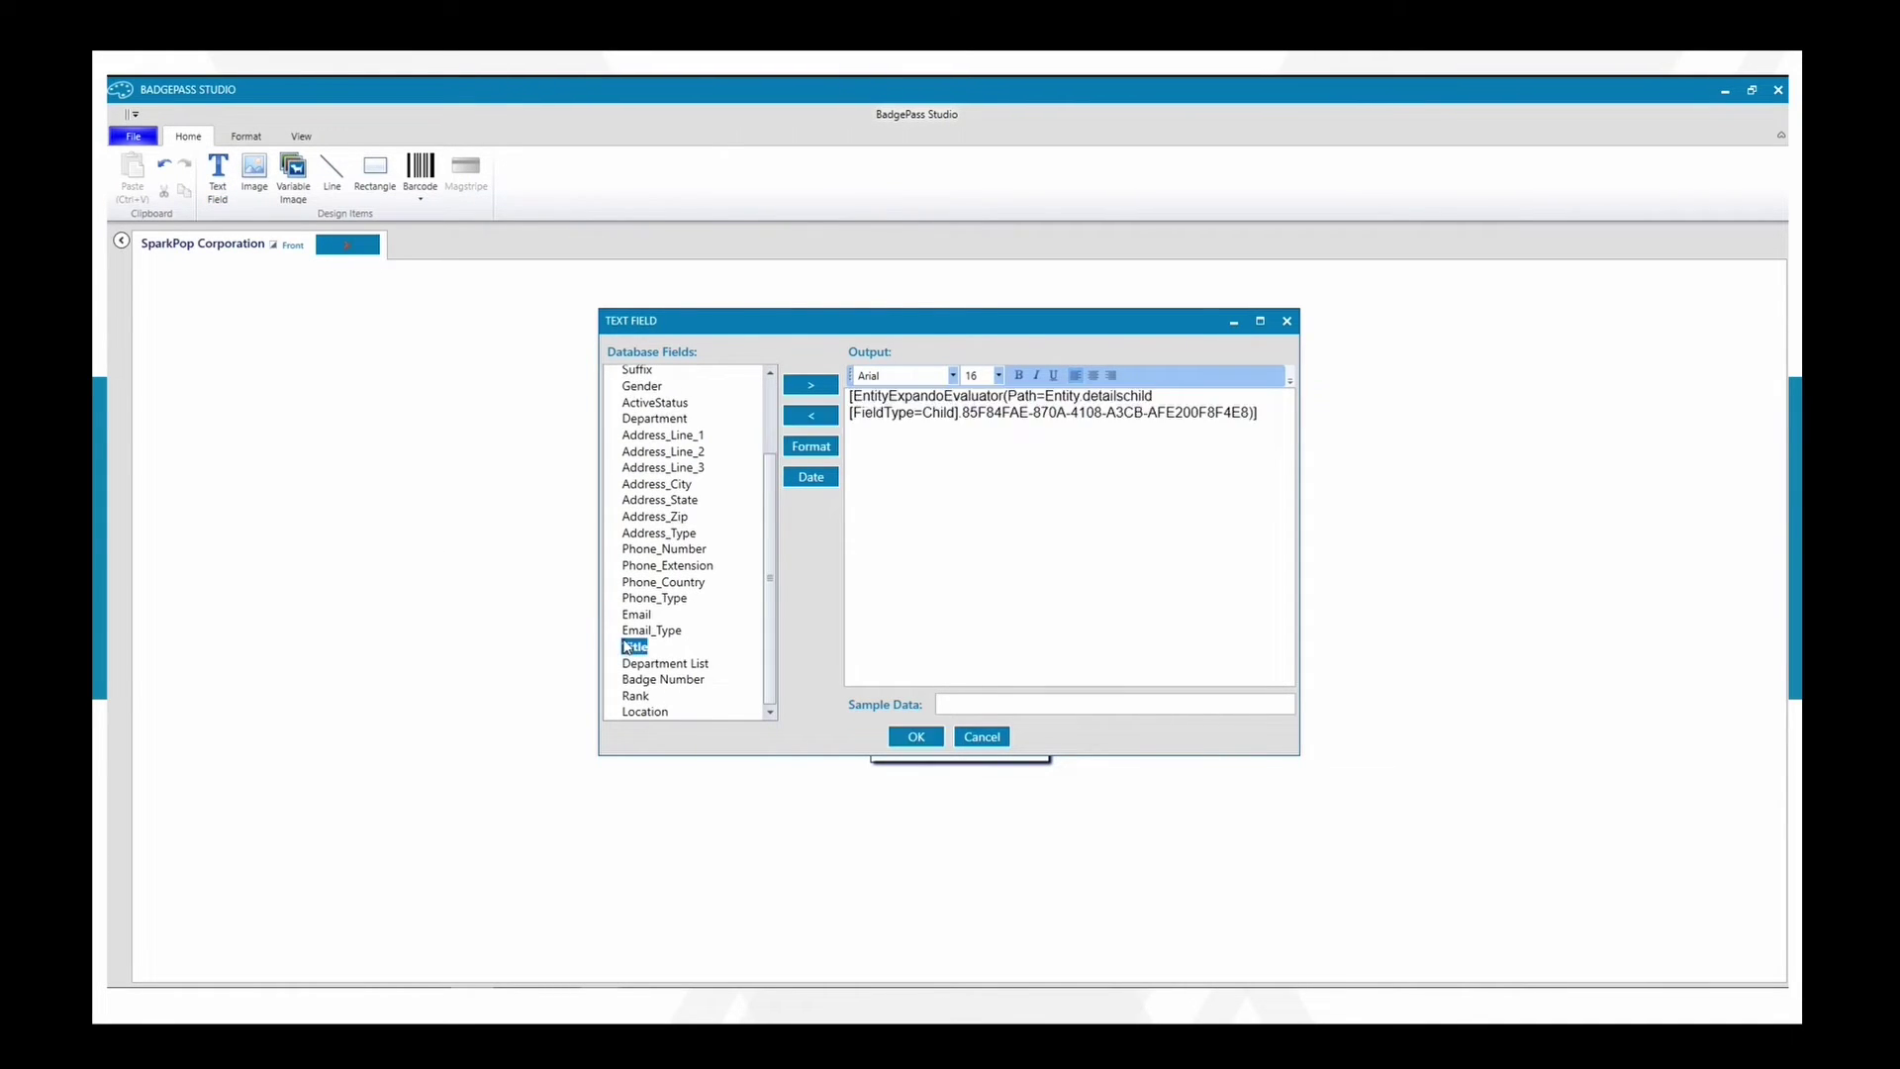
{"action": "left_click", "coordinate": [1143, 529]}
{"action": "left_click", "coordinate": [1066, 697]}
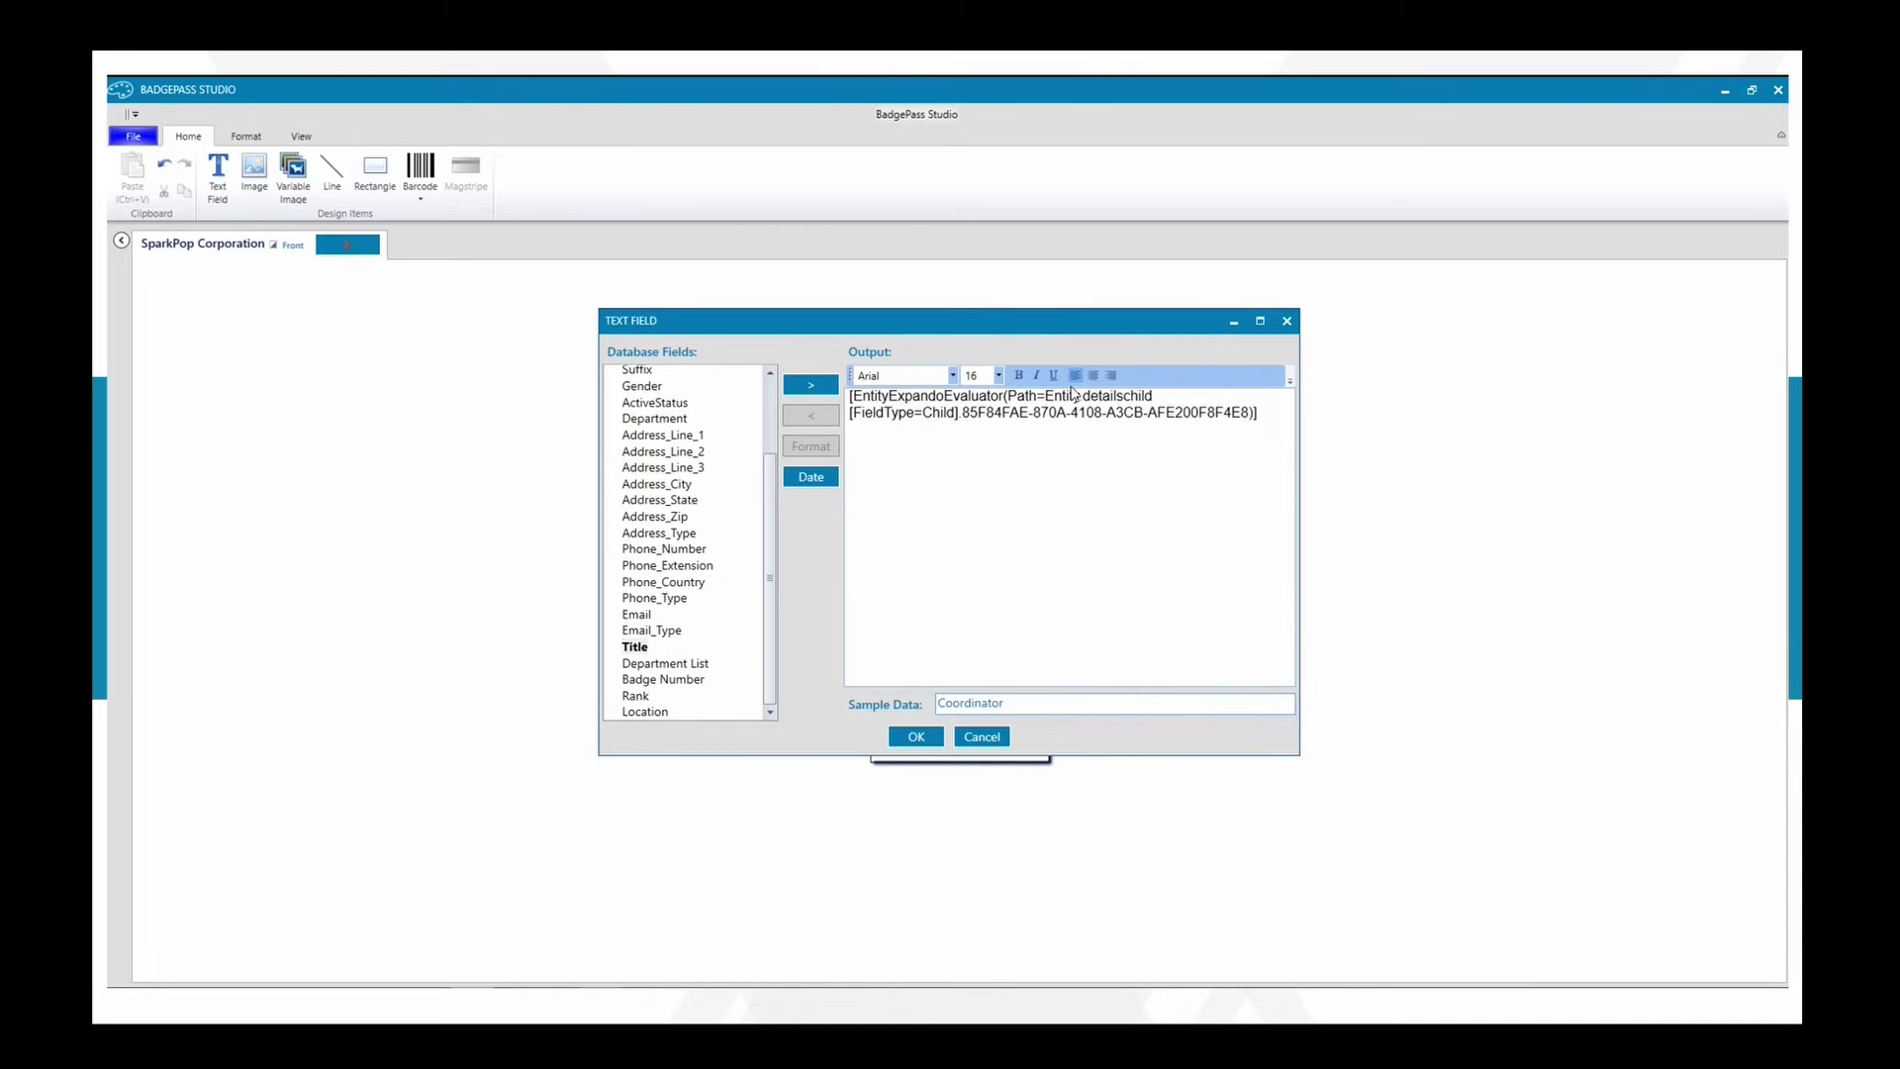
Make the title field's text bold and centred, and add the field to the badge design
{"action": "left_click", "coordinate": [1018, 376]}
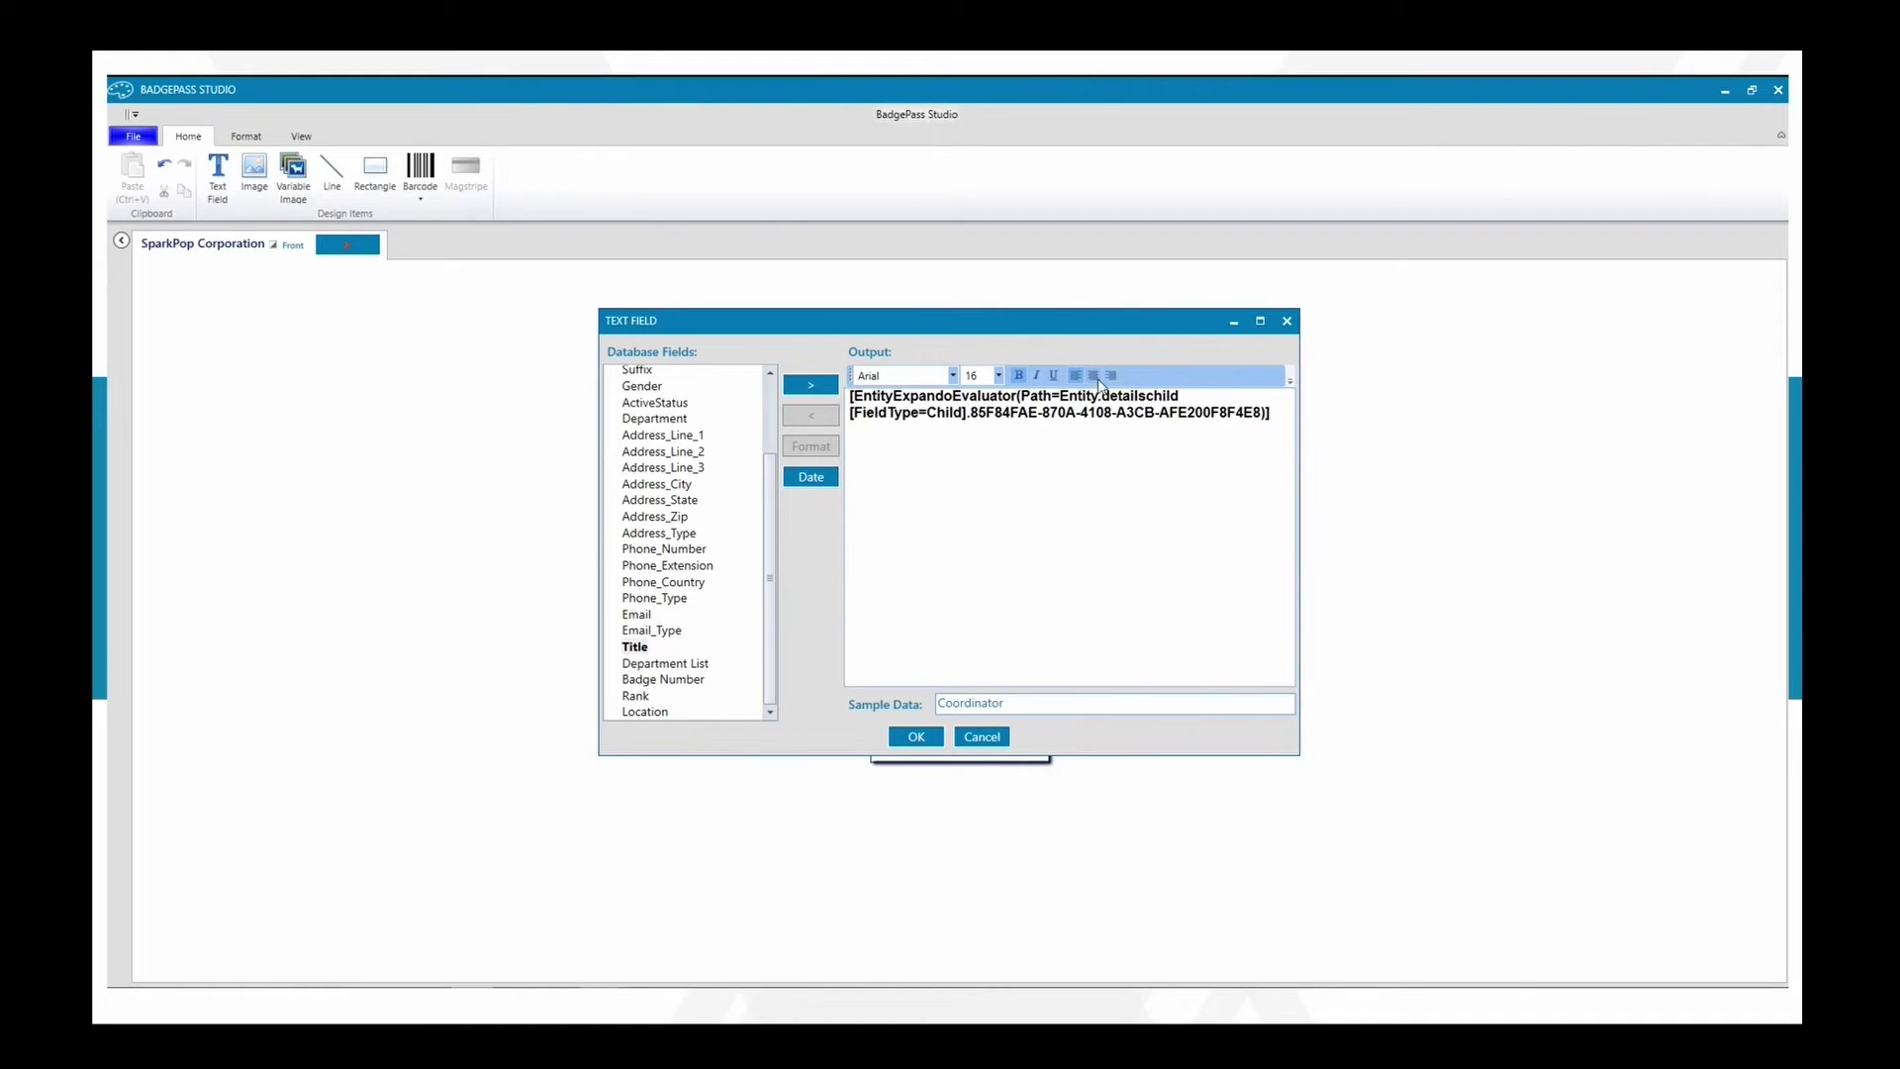
{"action": "left_click", "coordinate": [1092, 376]}
{"action": "left_click", "coordinate": [916, 737]}
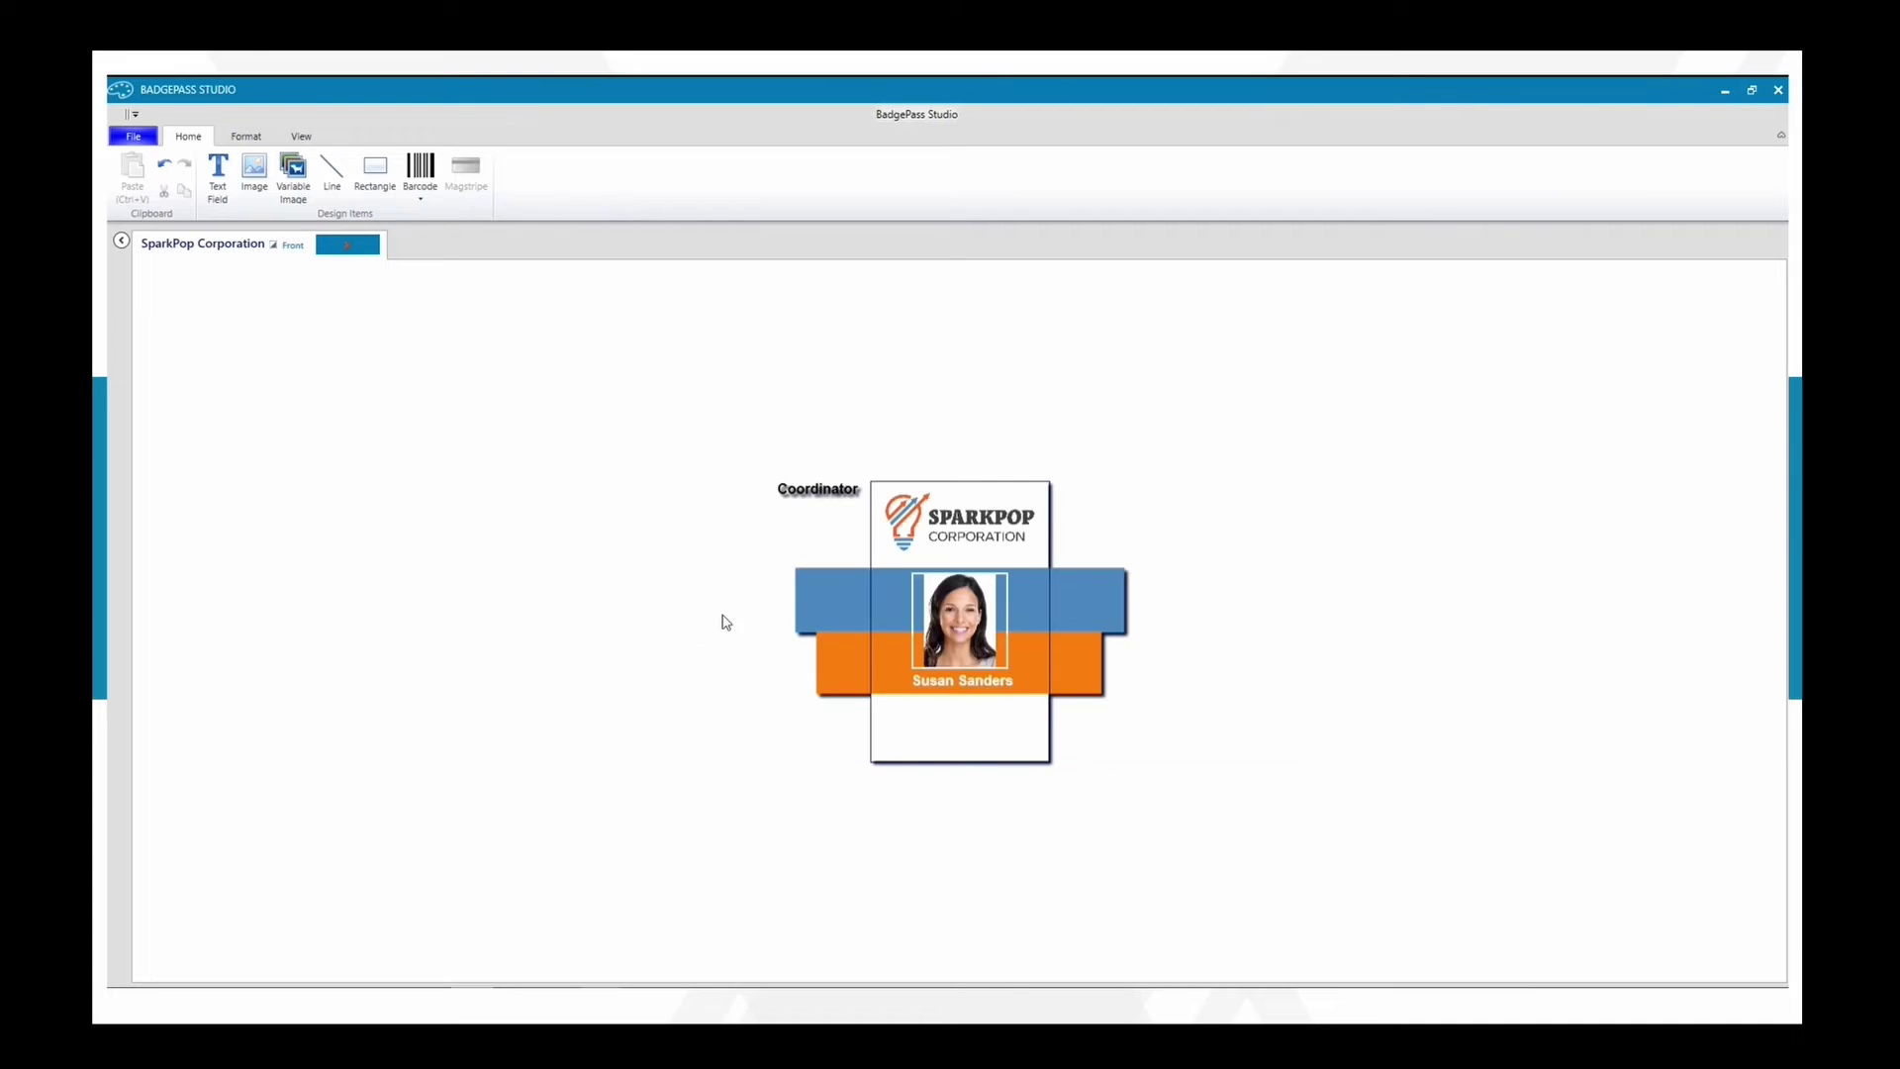
Move the title field below the name to location 52, 246, and align all badge elements on their horizontal centres
{"action": "left_click", "coordinate": [809, 489]}
{"action": "left_click_drag", "start_coordinate": [829, 493], "coordinate": [981, 704]}
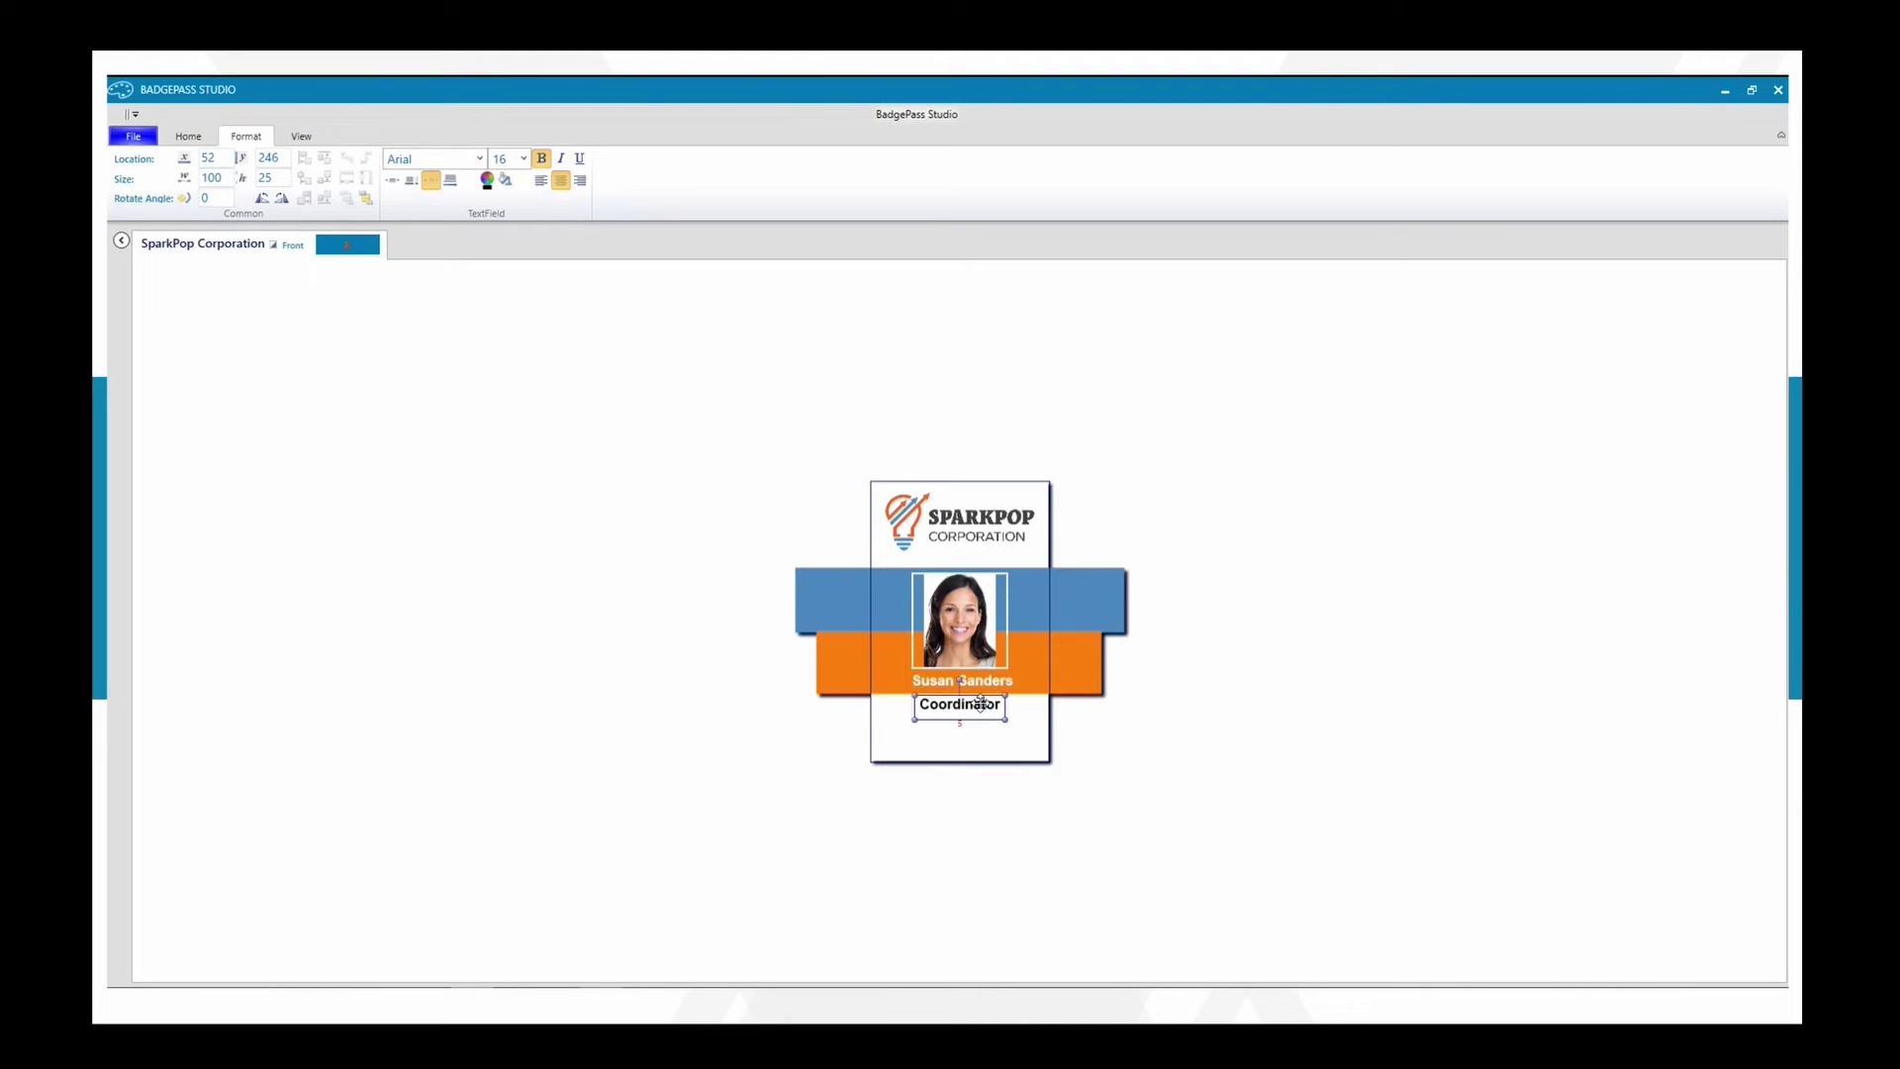
{"action": "left_click", "coordinate": [965, 770]}
{"action": "left_click_drag", "start_coordinate": [1001, 831], "coordinate": [959, 410]}
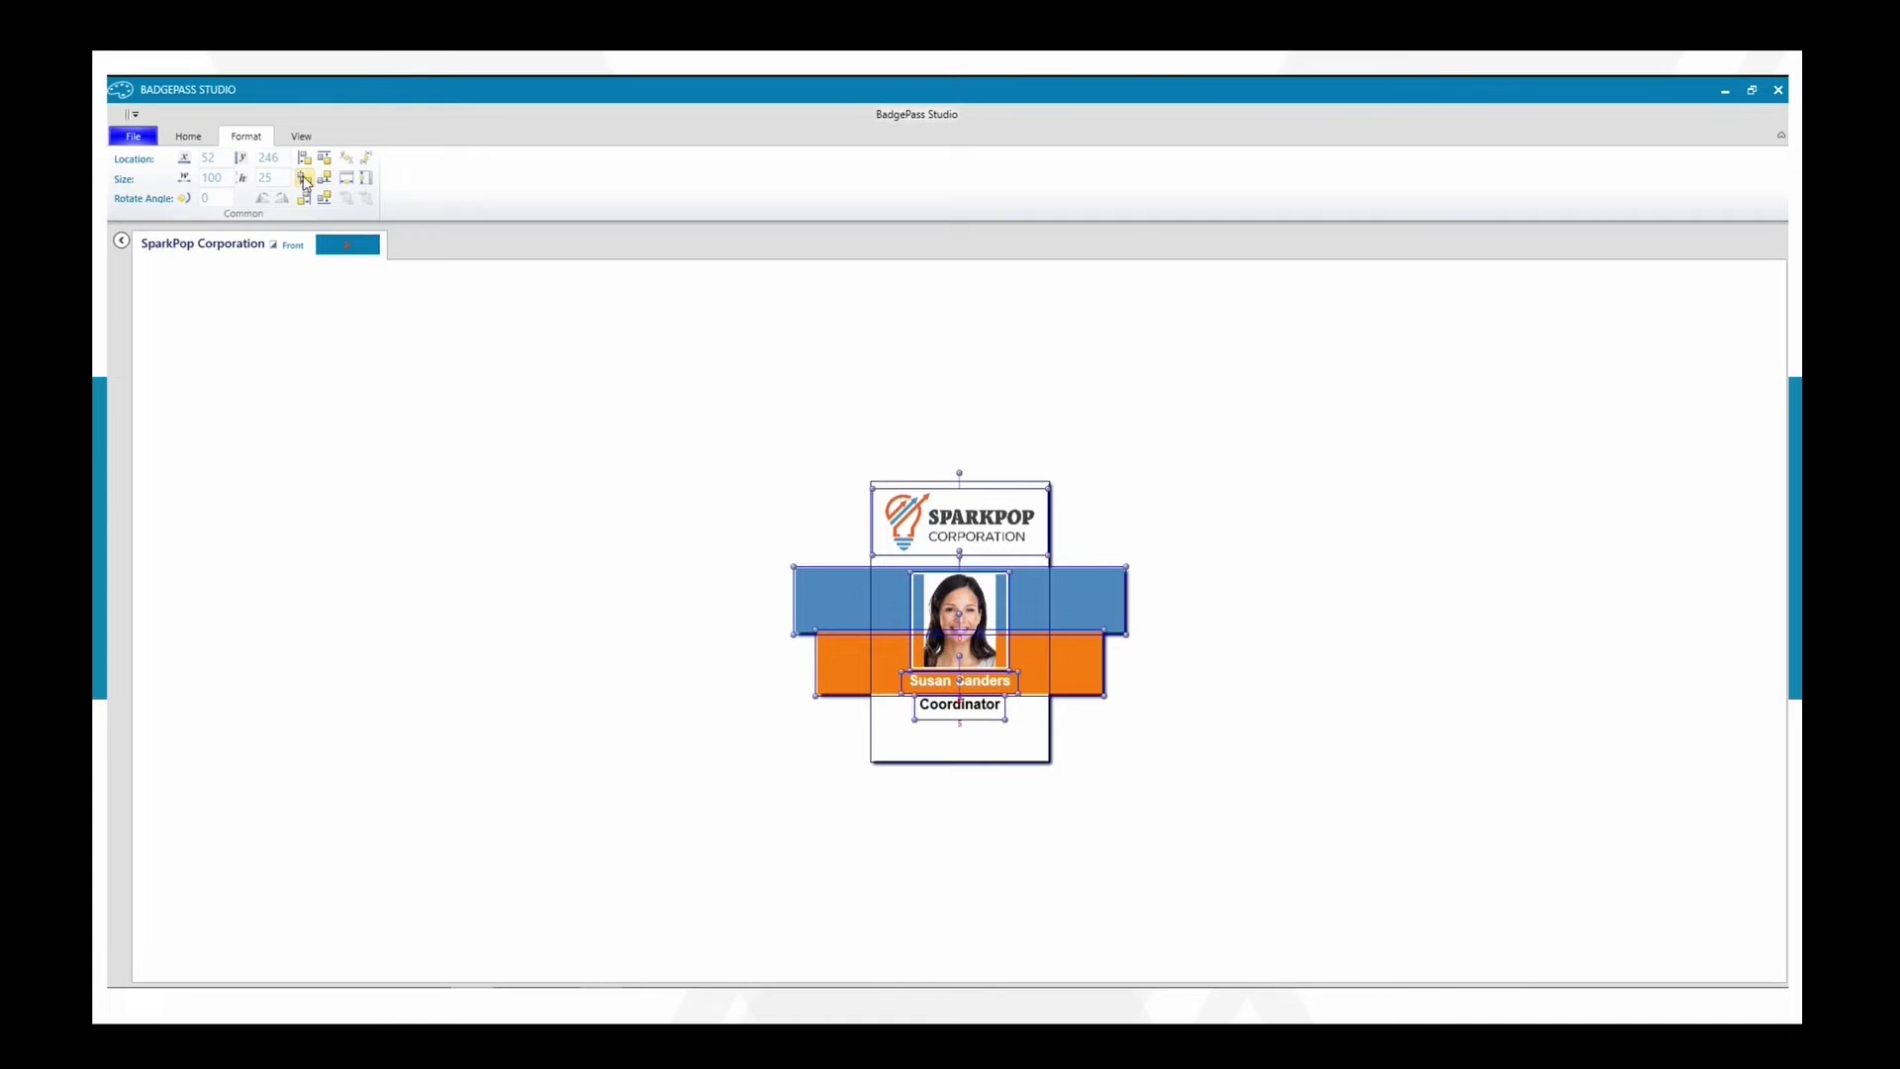
{"action": "left_click", "coordinate": [669, 405]}
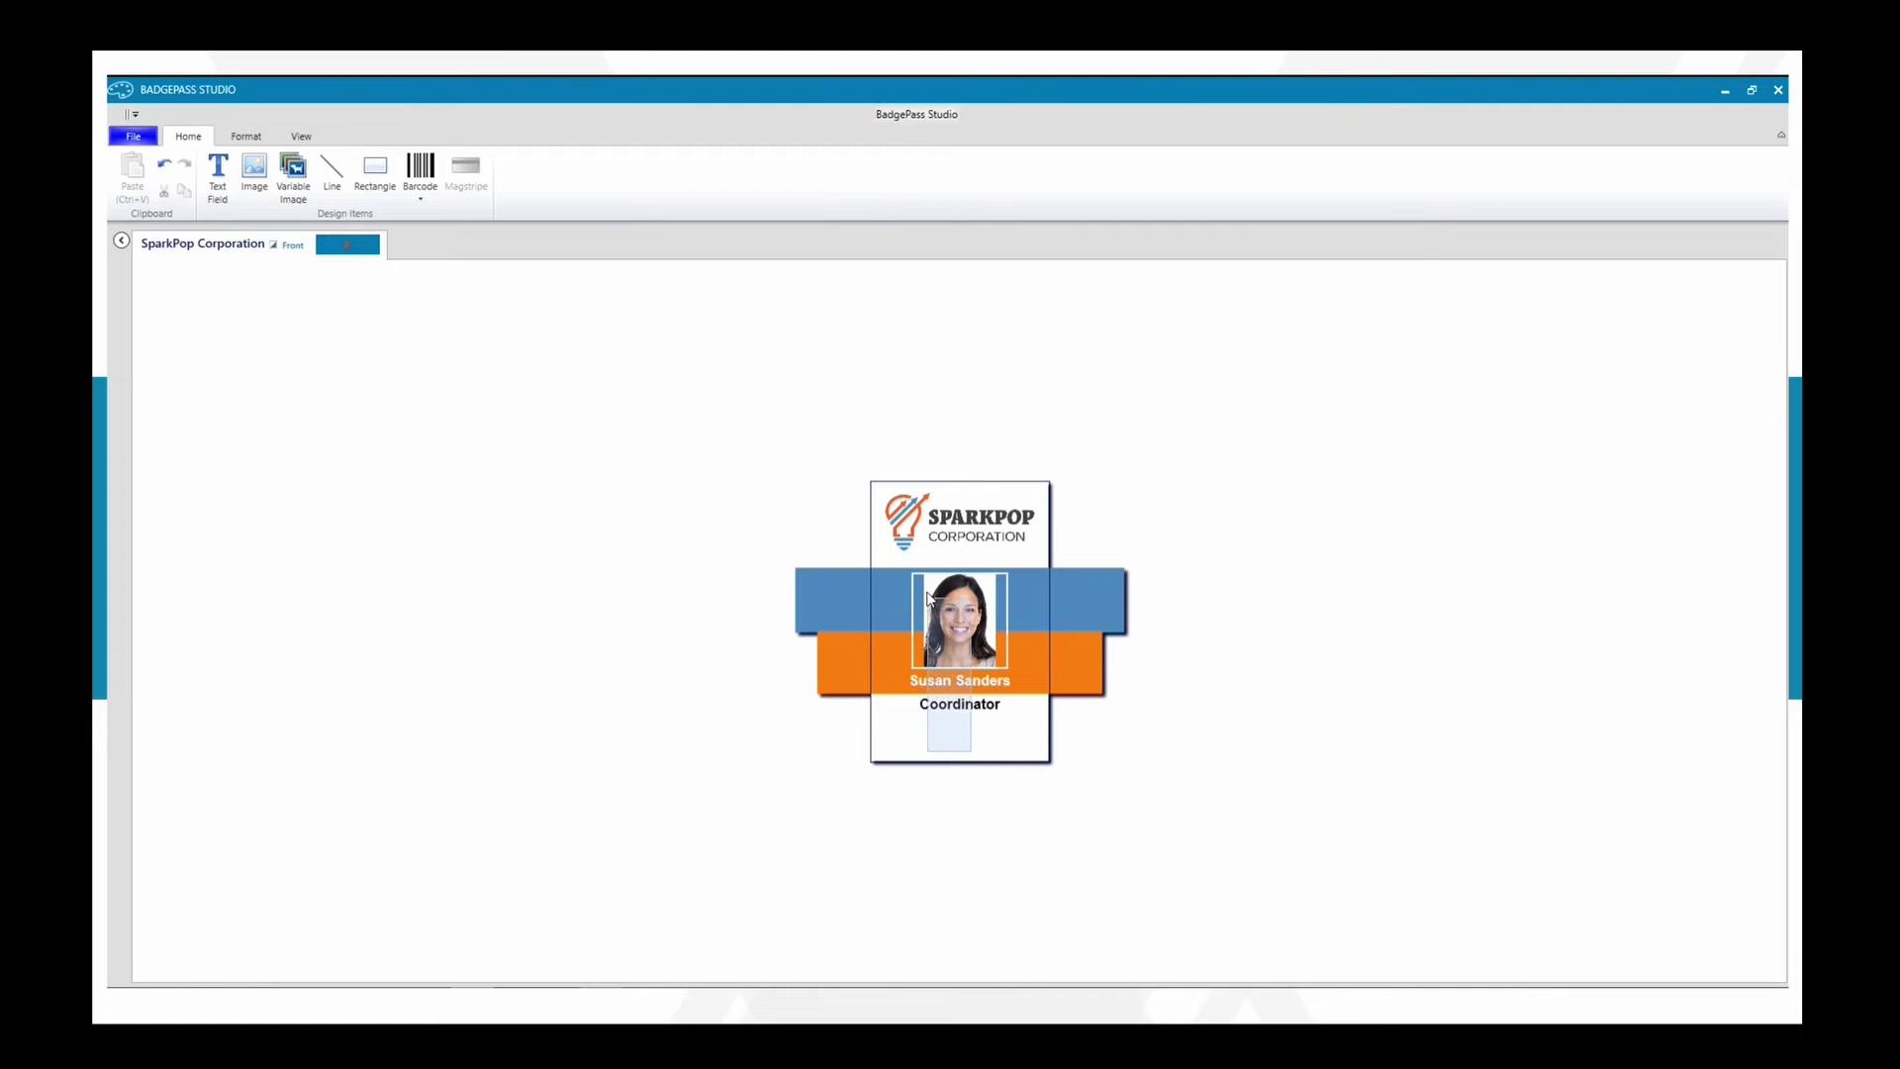
Move the bands, photo, name and title up together until the photo's vertical location is 98
{"action": "key", "text": "ctrl+a"}
{"action": "left_click_drag", "start_coordinate": [917, 574], "coordinate": [917, 569]}
{"action": "left_click", "coordinate": [641, 450]}
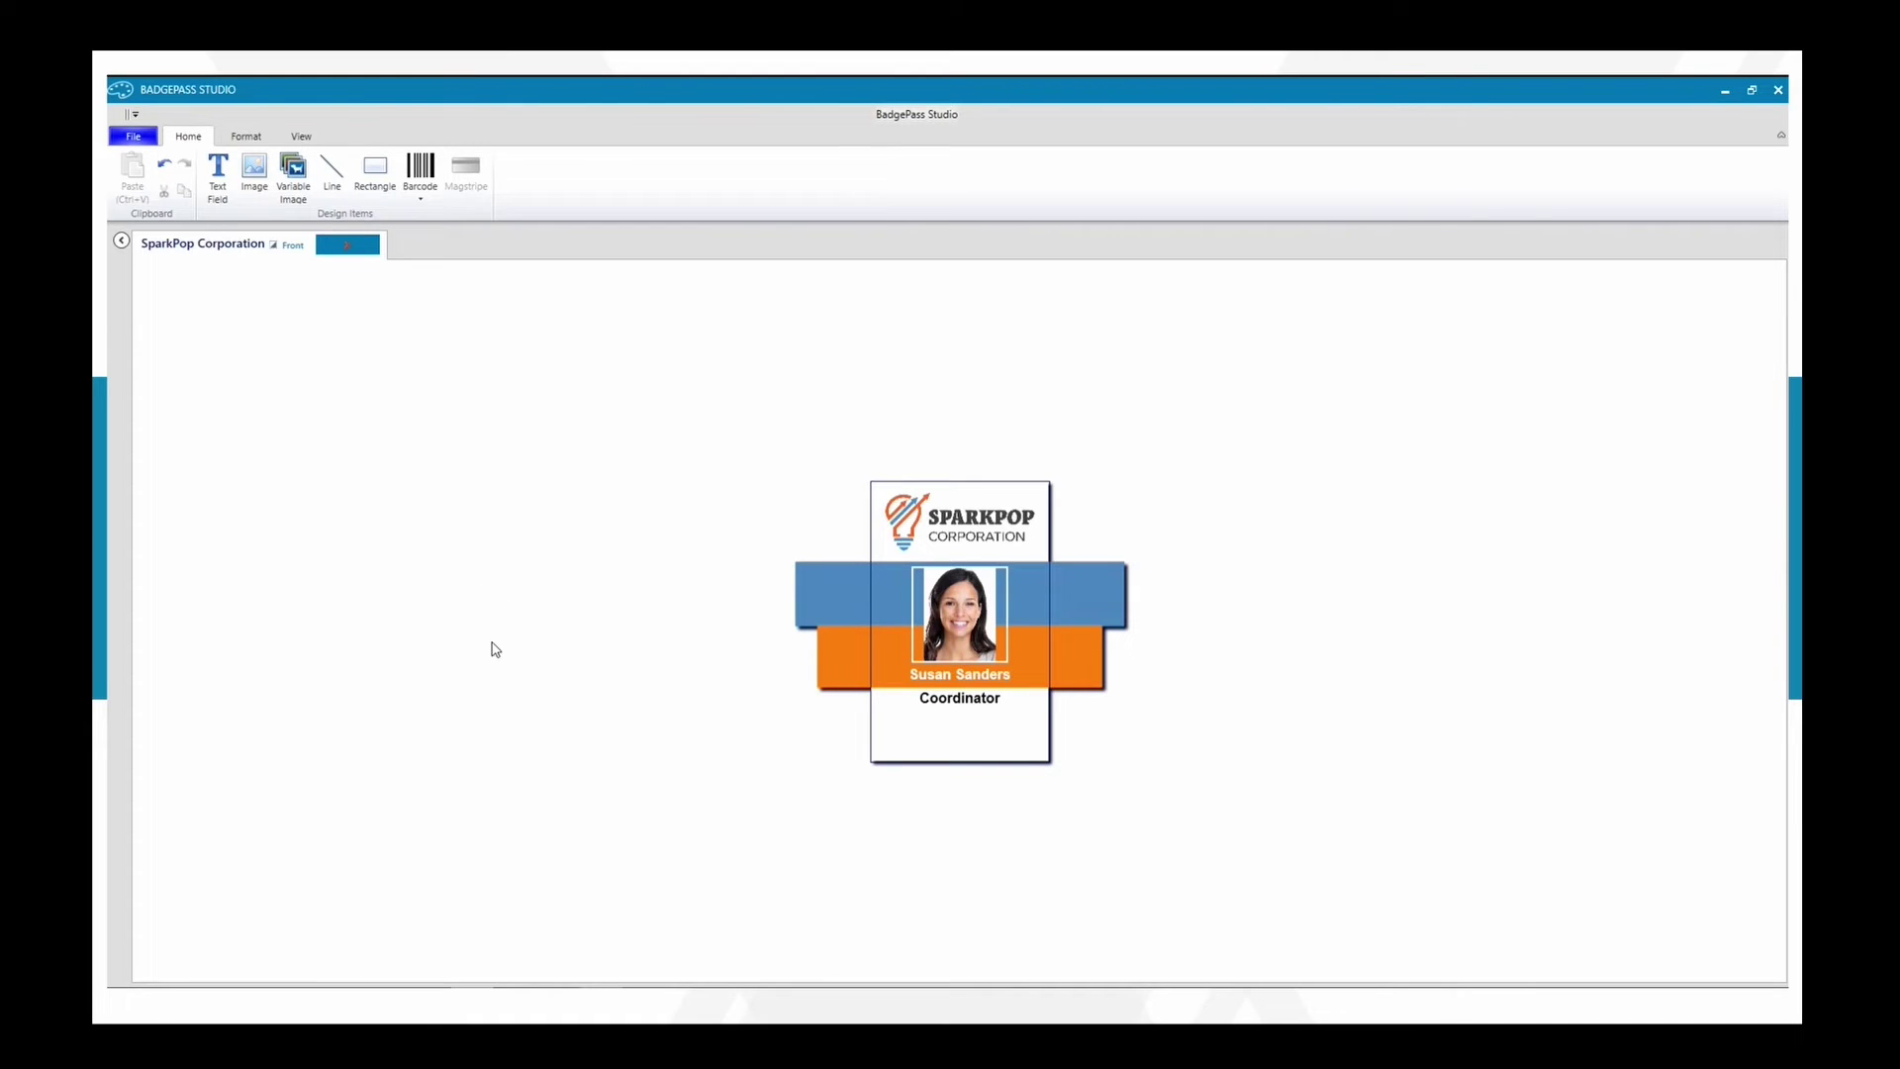
Nudge the photo left to horizontal location 47 and place a copy of it outside the badge at about -251, 82
{"action": "left_click", "coordinate": [980, 608]}
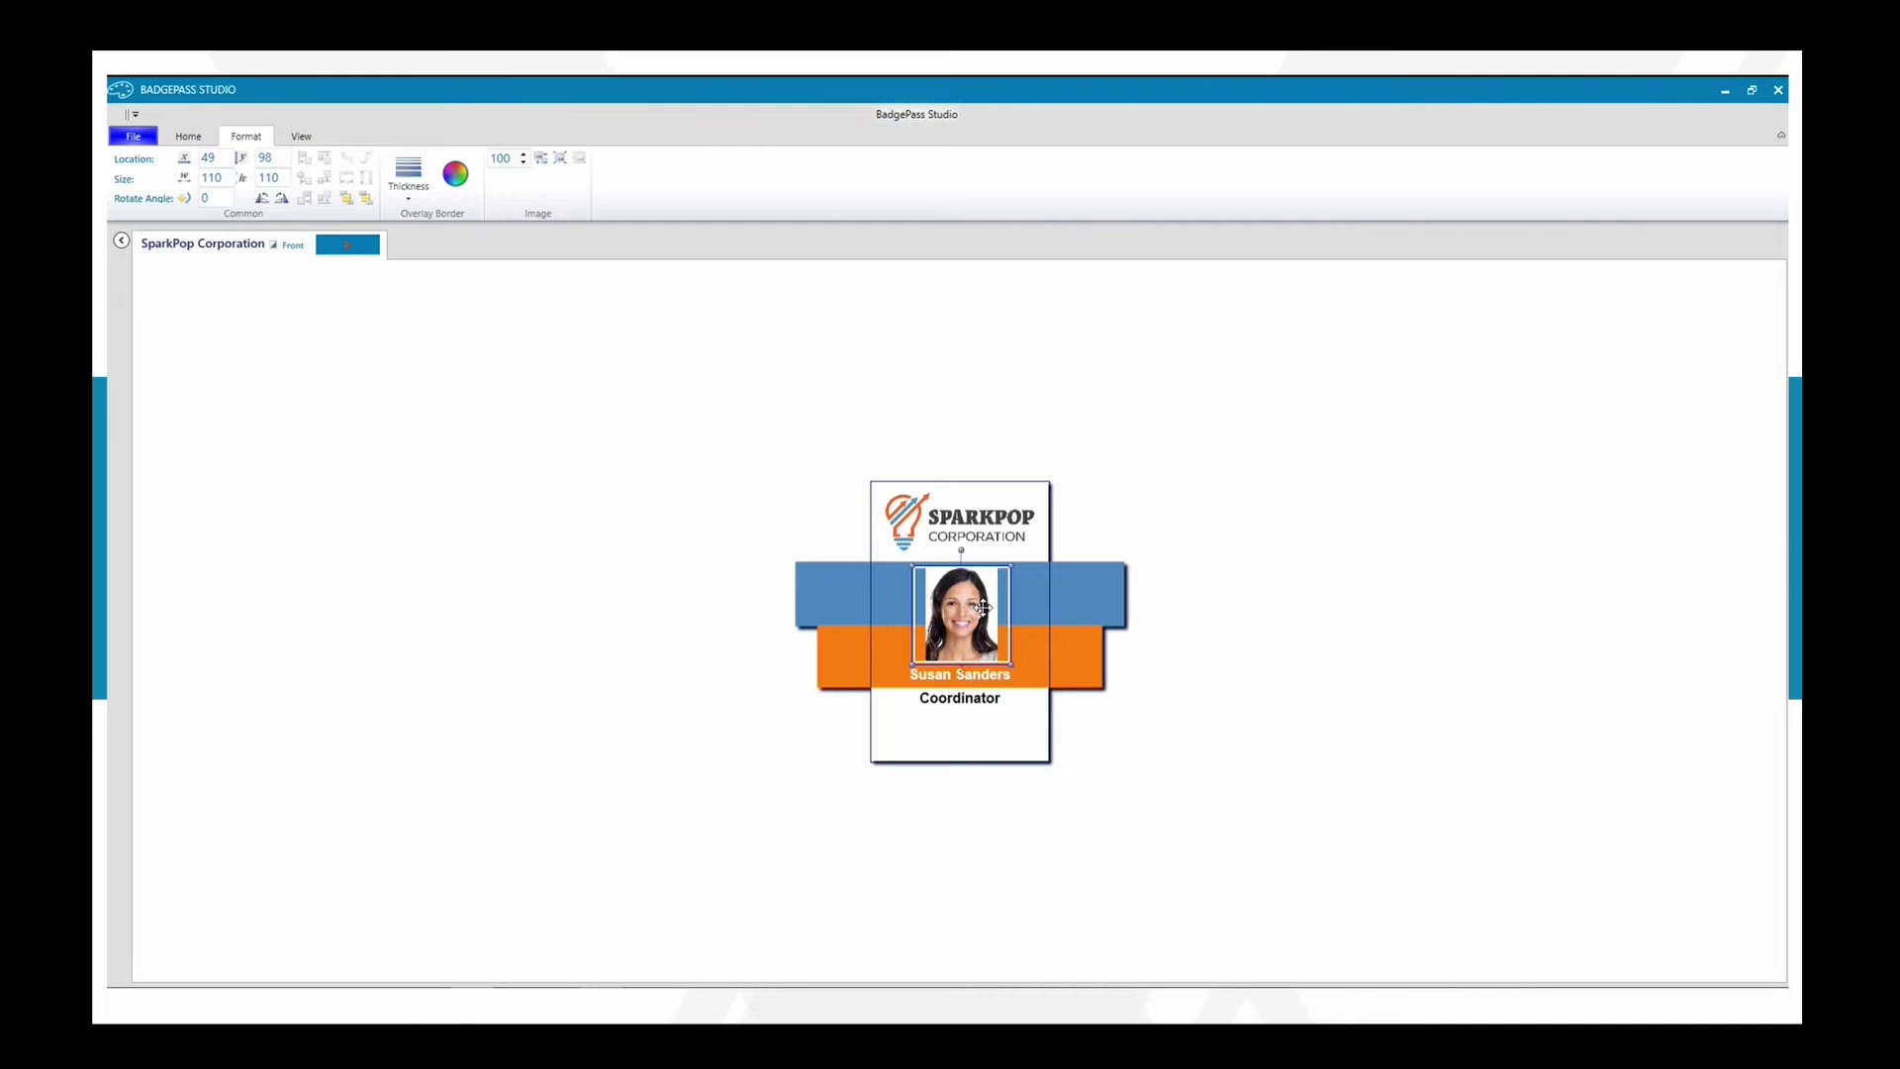
{"action": "key", "text": "Left"}
{"action": "key", "text": "Left"}
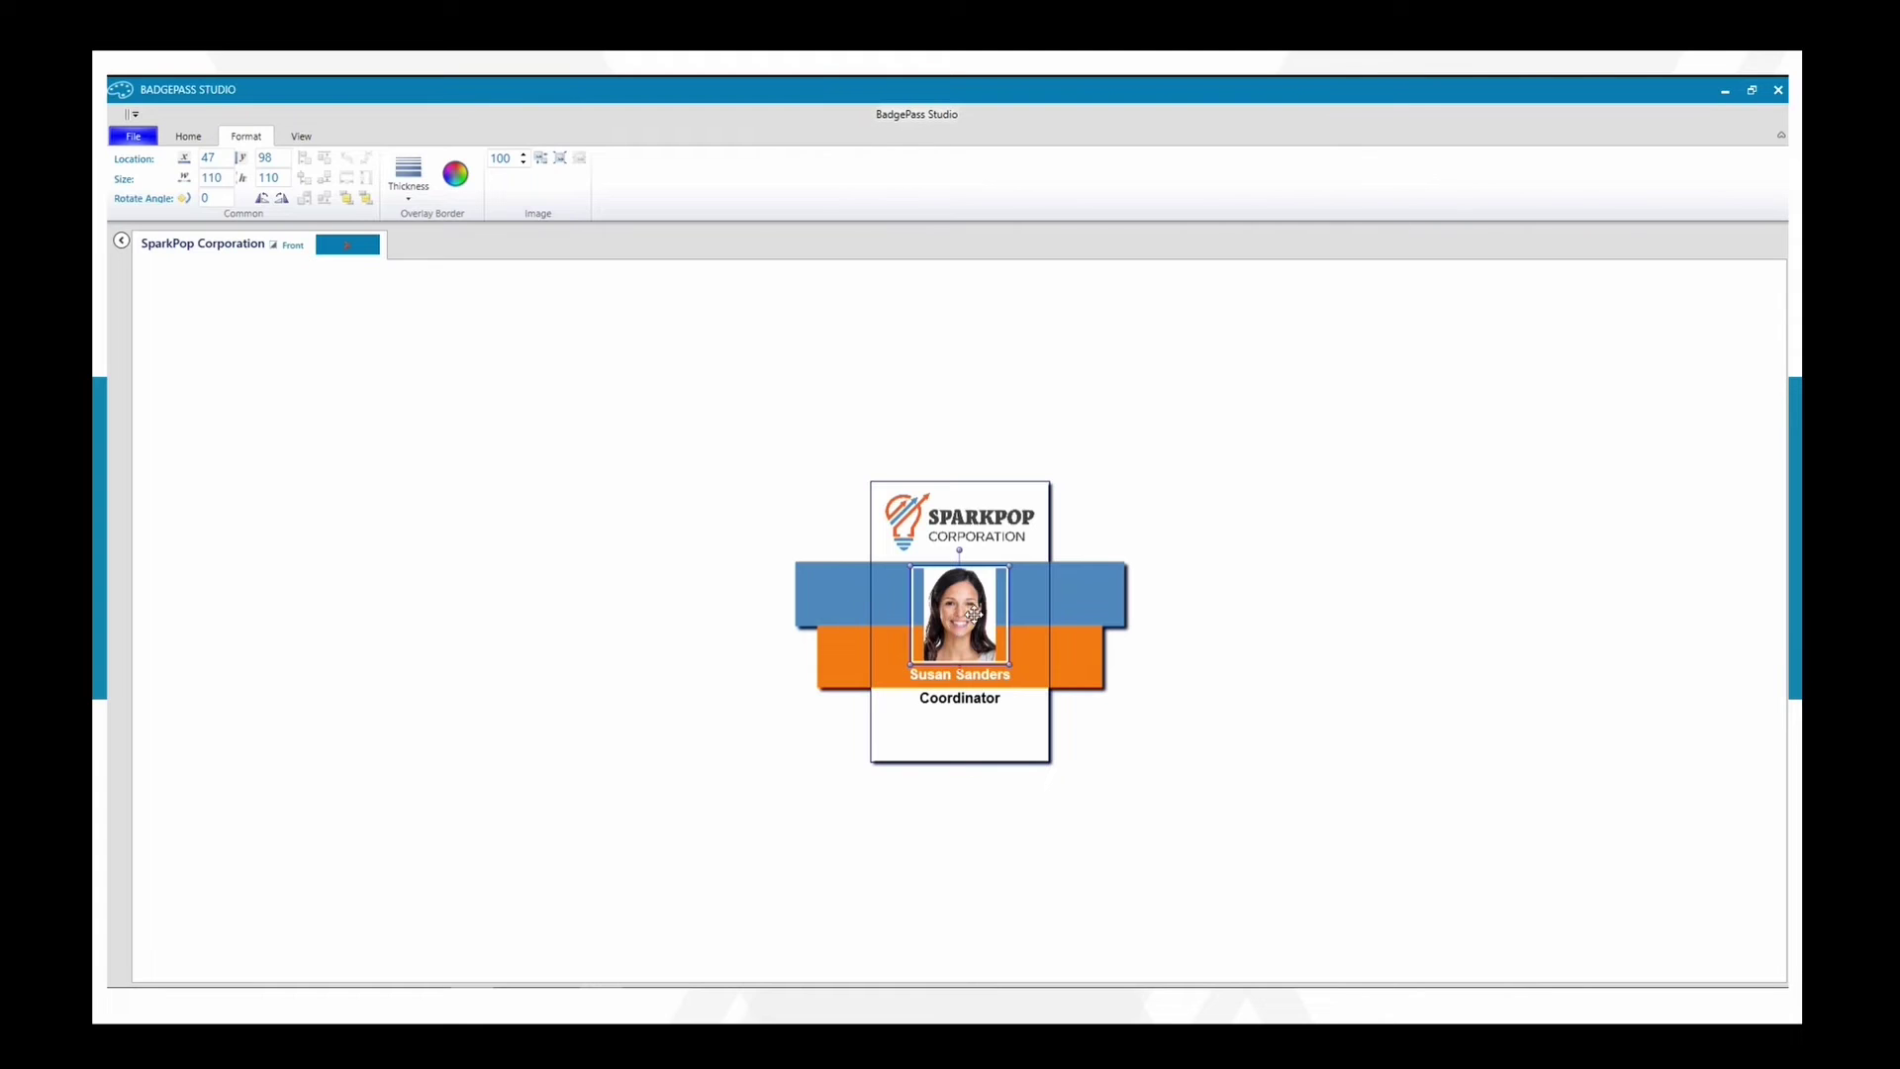
{"action": "left_click_drag", "start_coordinate": [974, 615], "coordinate": [712, 602]}
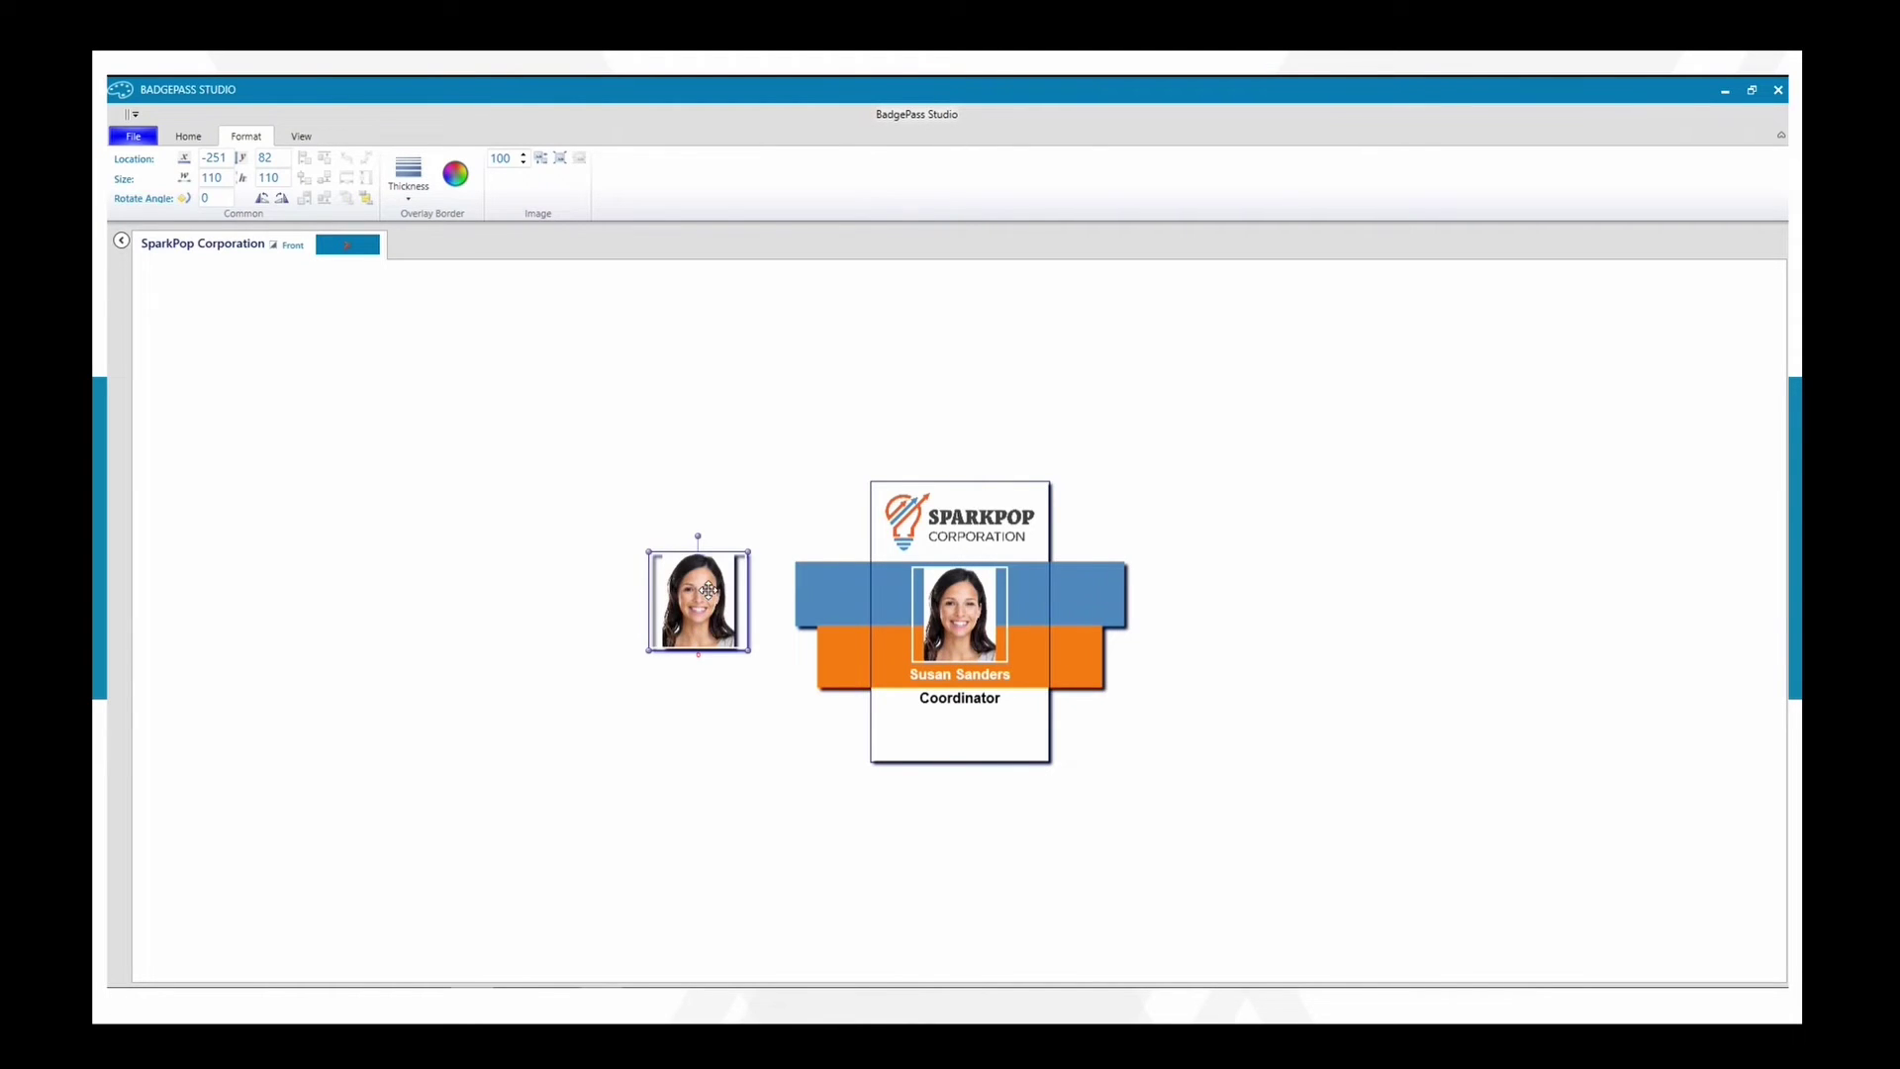
Shrink the photo copy to about 58 by 42 and set its opacity to 50
{"action": "left_click_drag", "start_coordinate": [749, 652], "coordinate": [704, 593]}
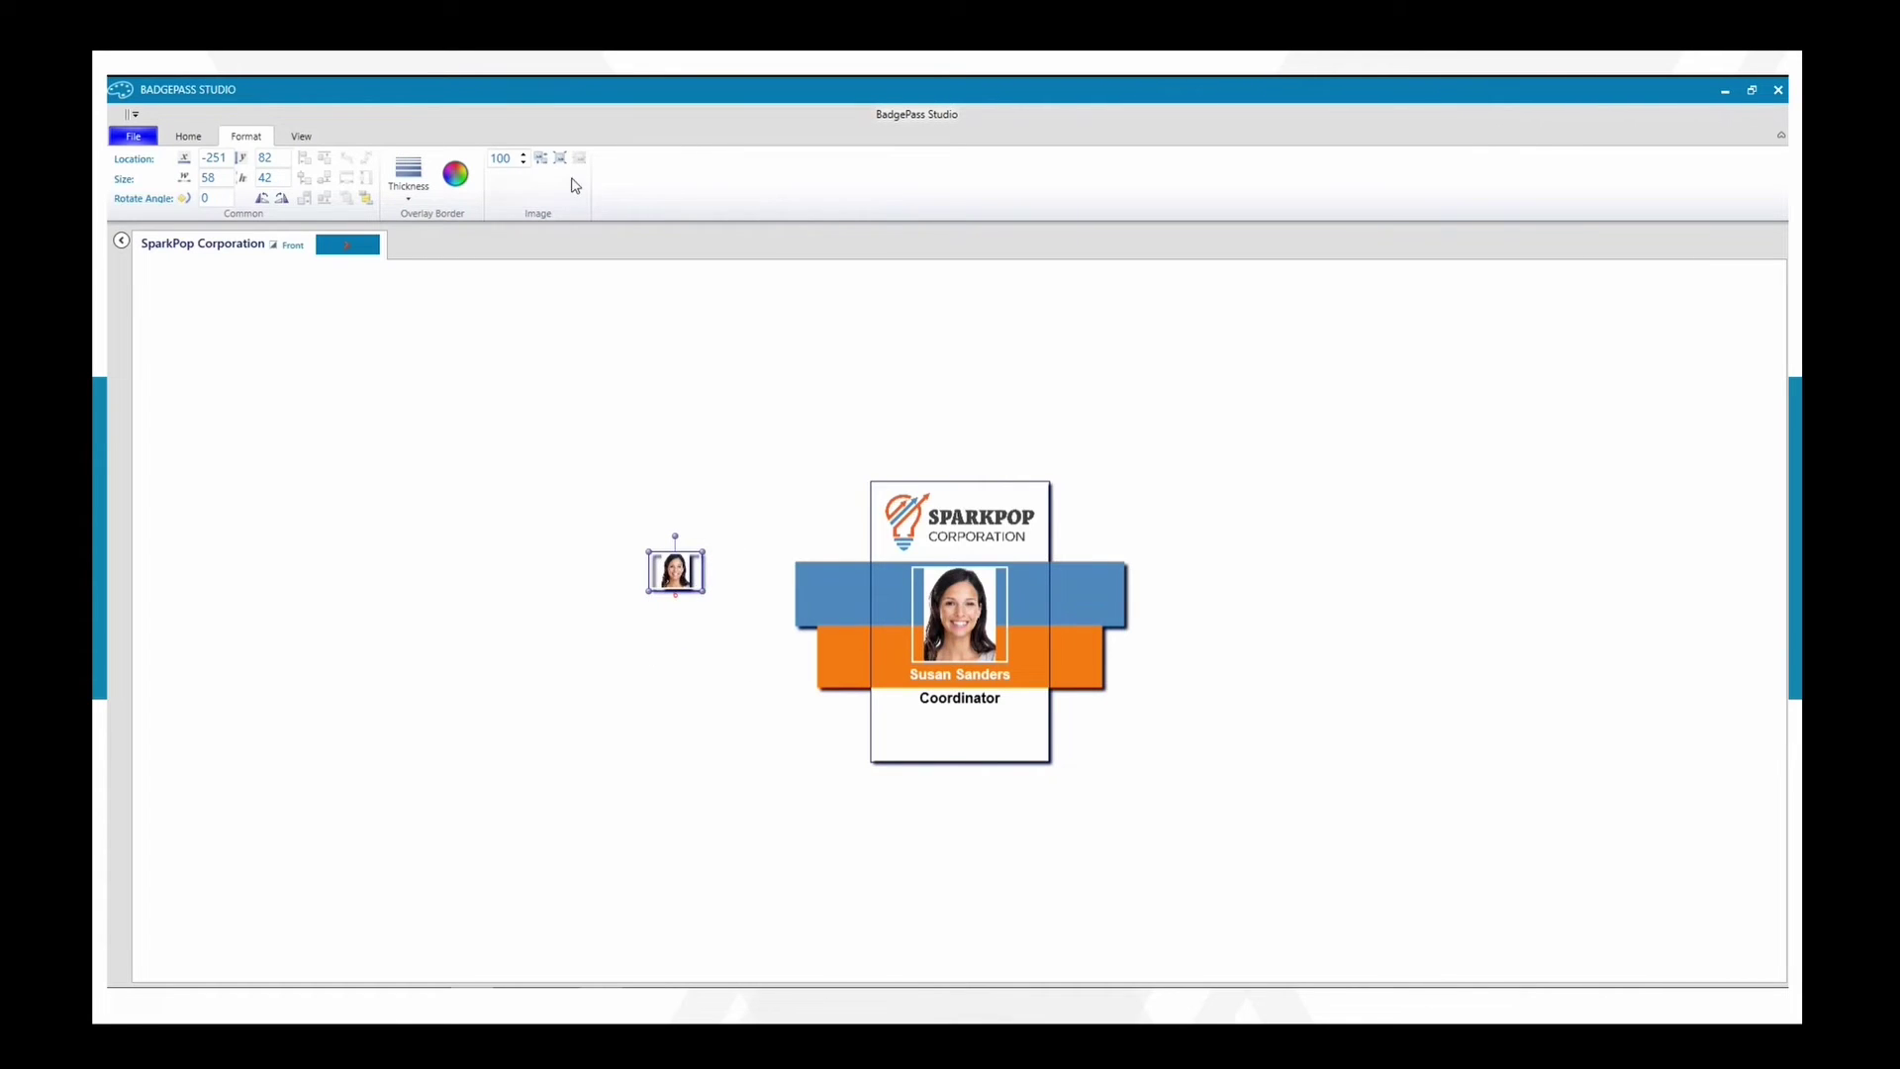
{"action": "double_click", "coordinate": [506, 157]}
{"action": "left_click", "coordinate": [594, 574]}
{"action": "left_click", "coordinate": [661, 566]}
{"action": "double_click", "coordinate": [502, 158]}
{"action": "type", "text": "50"}
{"action": "key", "text": "Return"}
Remove the overlay border from the small photo copy
{"action": "left_click", "coordinate": [725, 466]}
{"action": "left_click", "coordinate": [675, 569]}
{"action": "left_click", "coordinate": [407, 176]}
{"action": "left_click", "coordinate": [433, 220]}
Move the small photo copy into the badge's lower-right corner at about 154, 273 and shrink it slightly
{"action": "left_click", "coordinate": [692, 596]}
{"action": "left_click_drag", "start_coordinate": [693, 597], "coordinate": [1030, 739]}
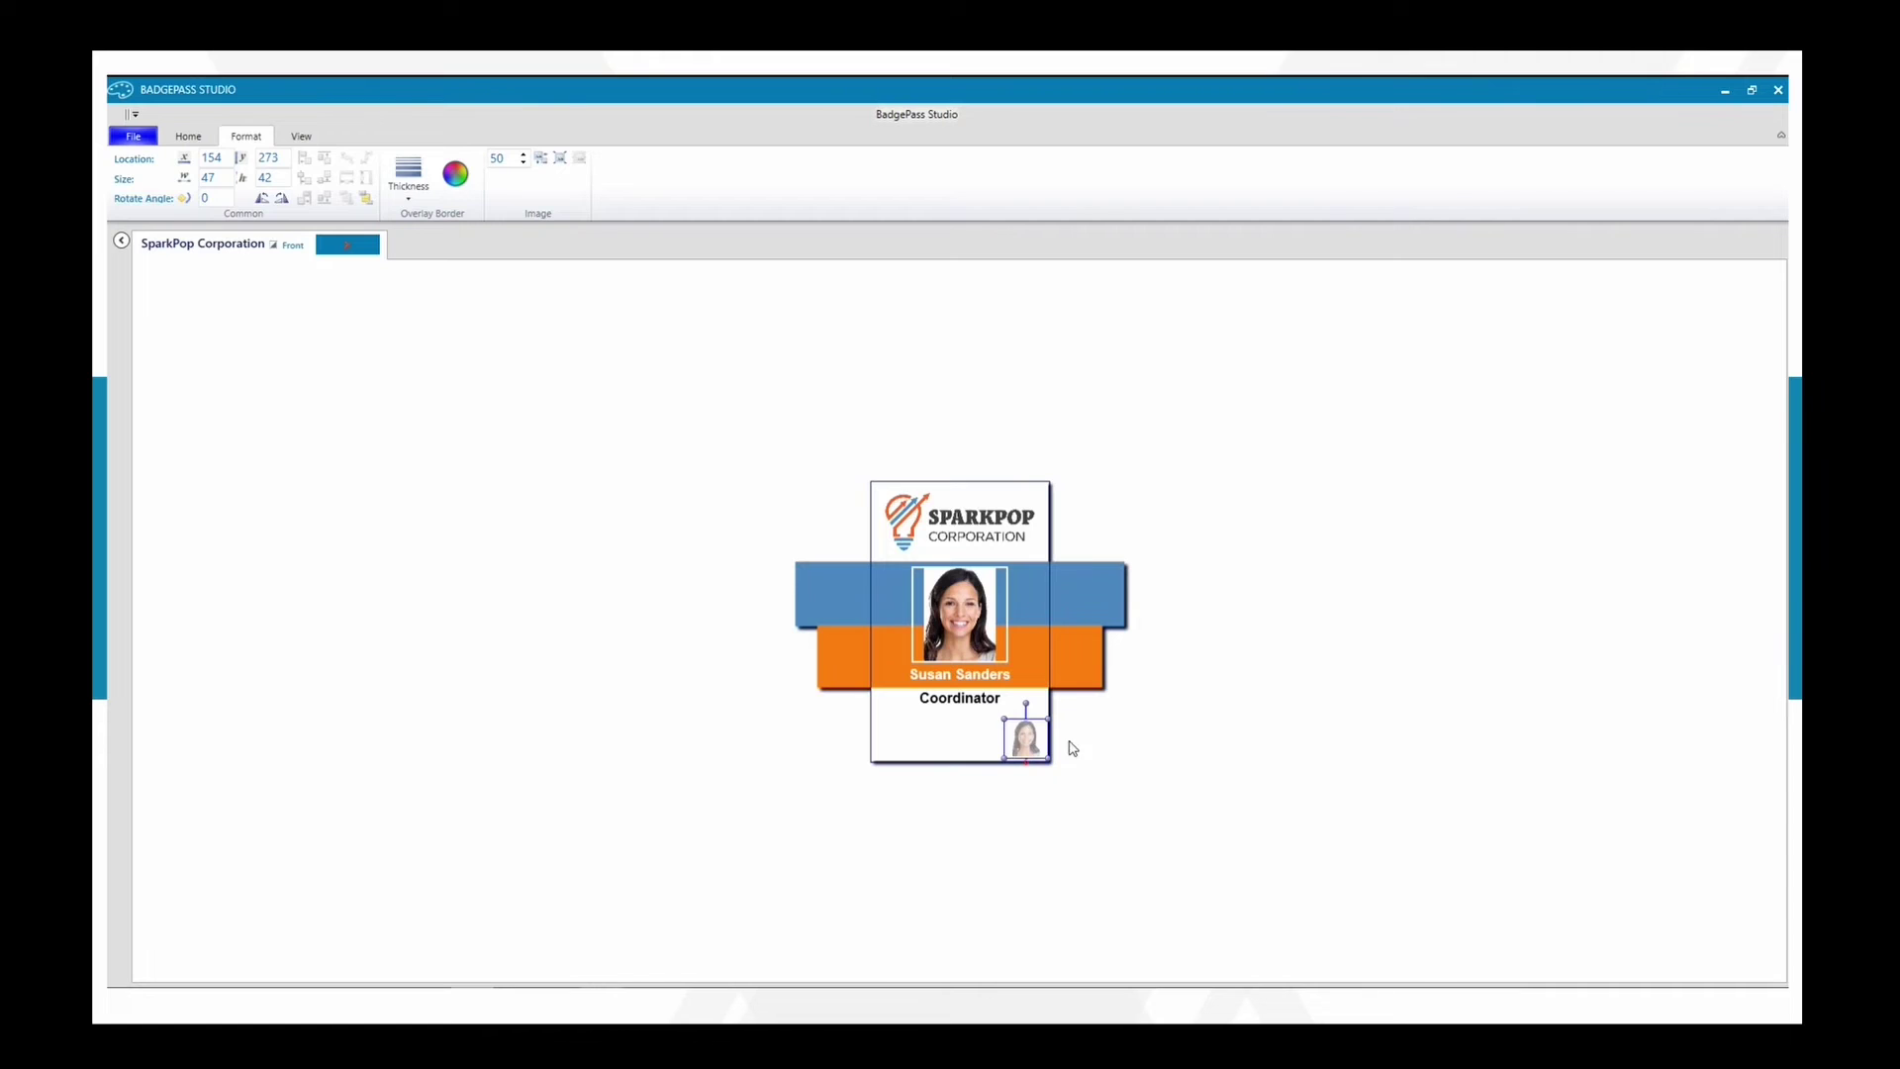
{"action": "left_click", "coordinate": [1189, 734]}
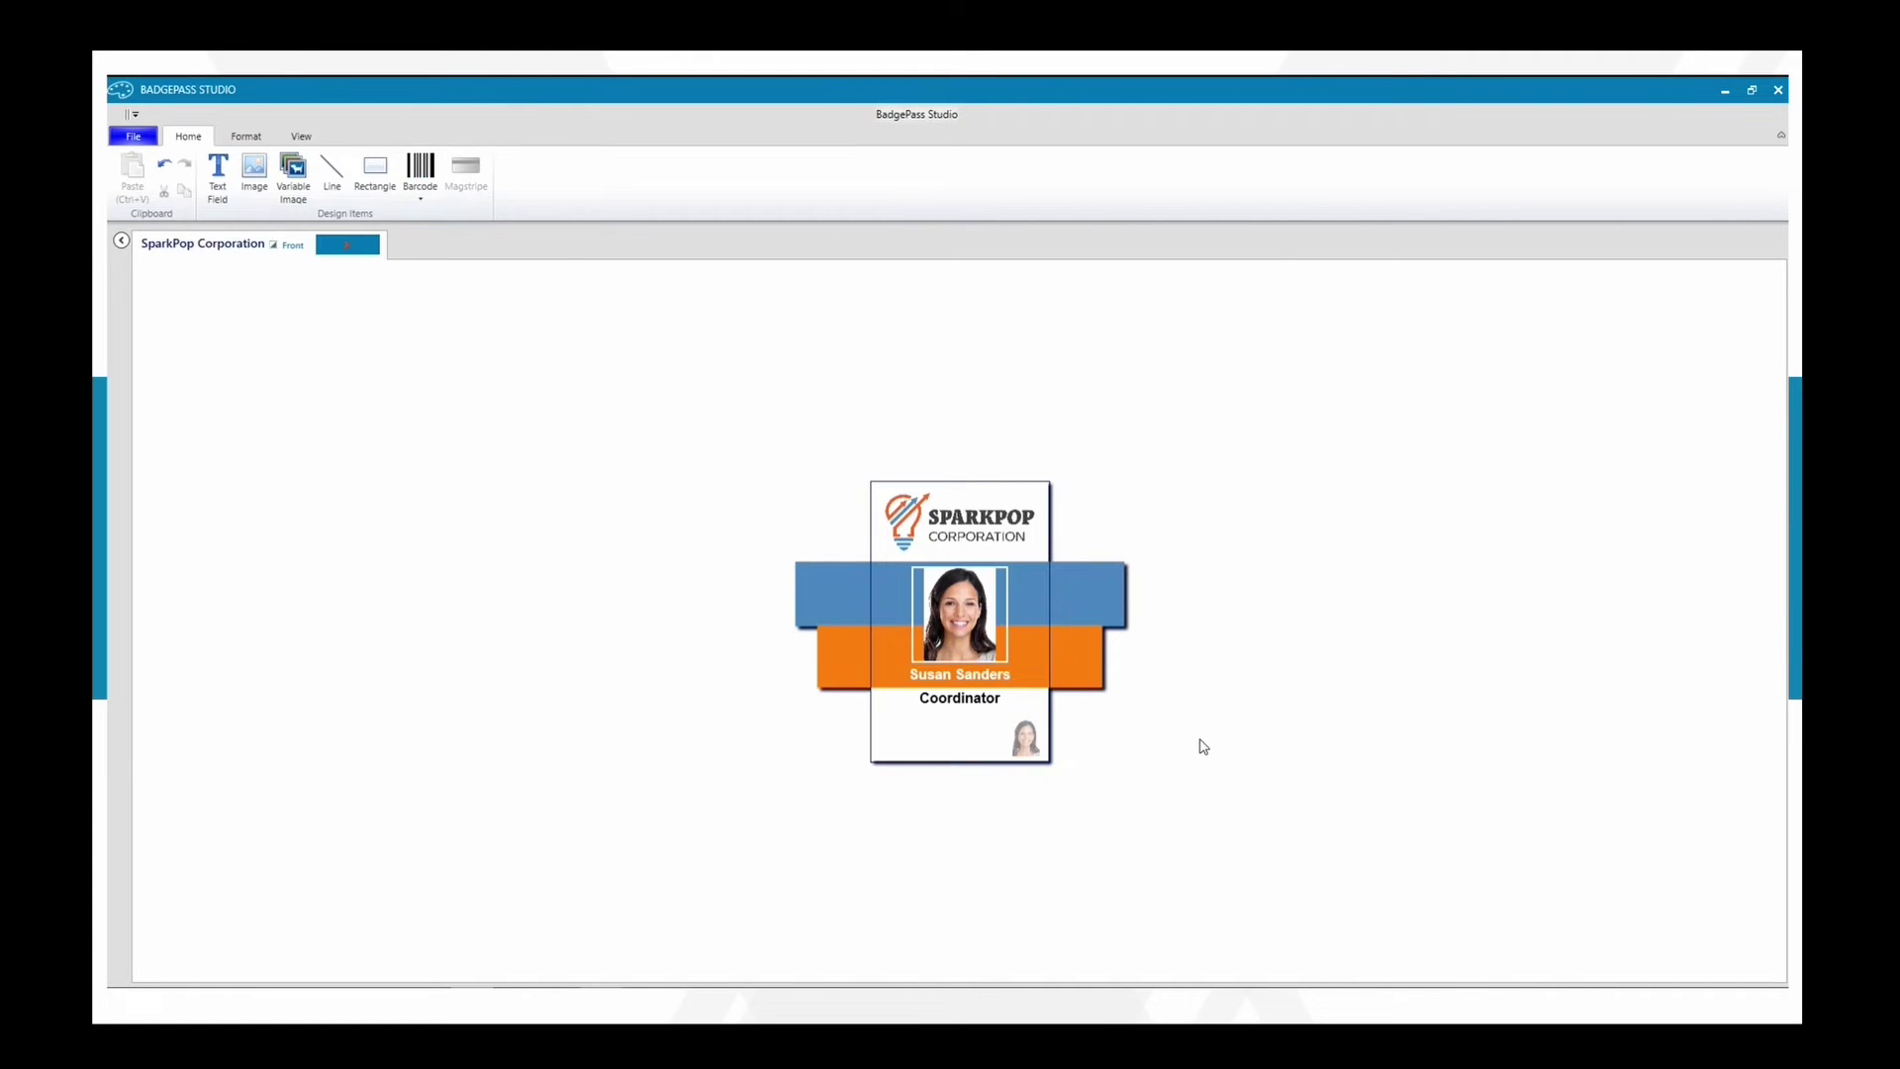
{"action": "left_click", "coordinate": [1034, 737]}
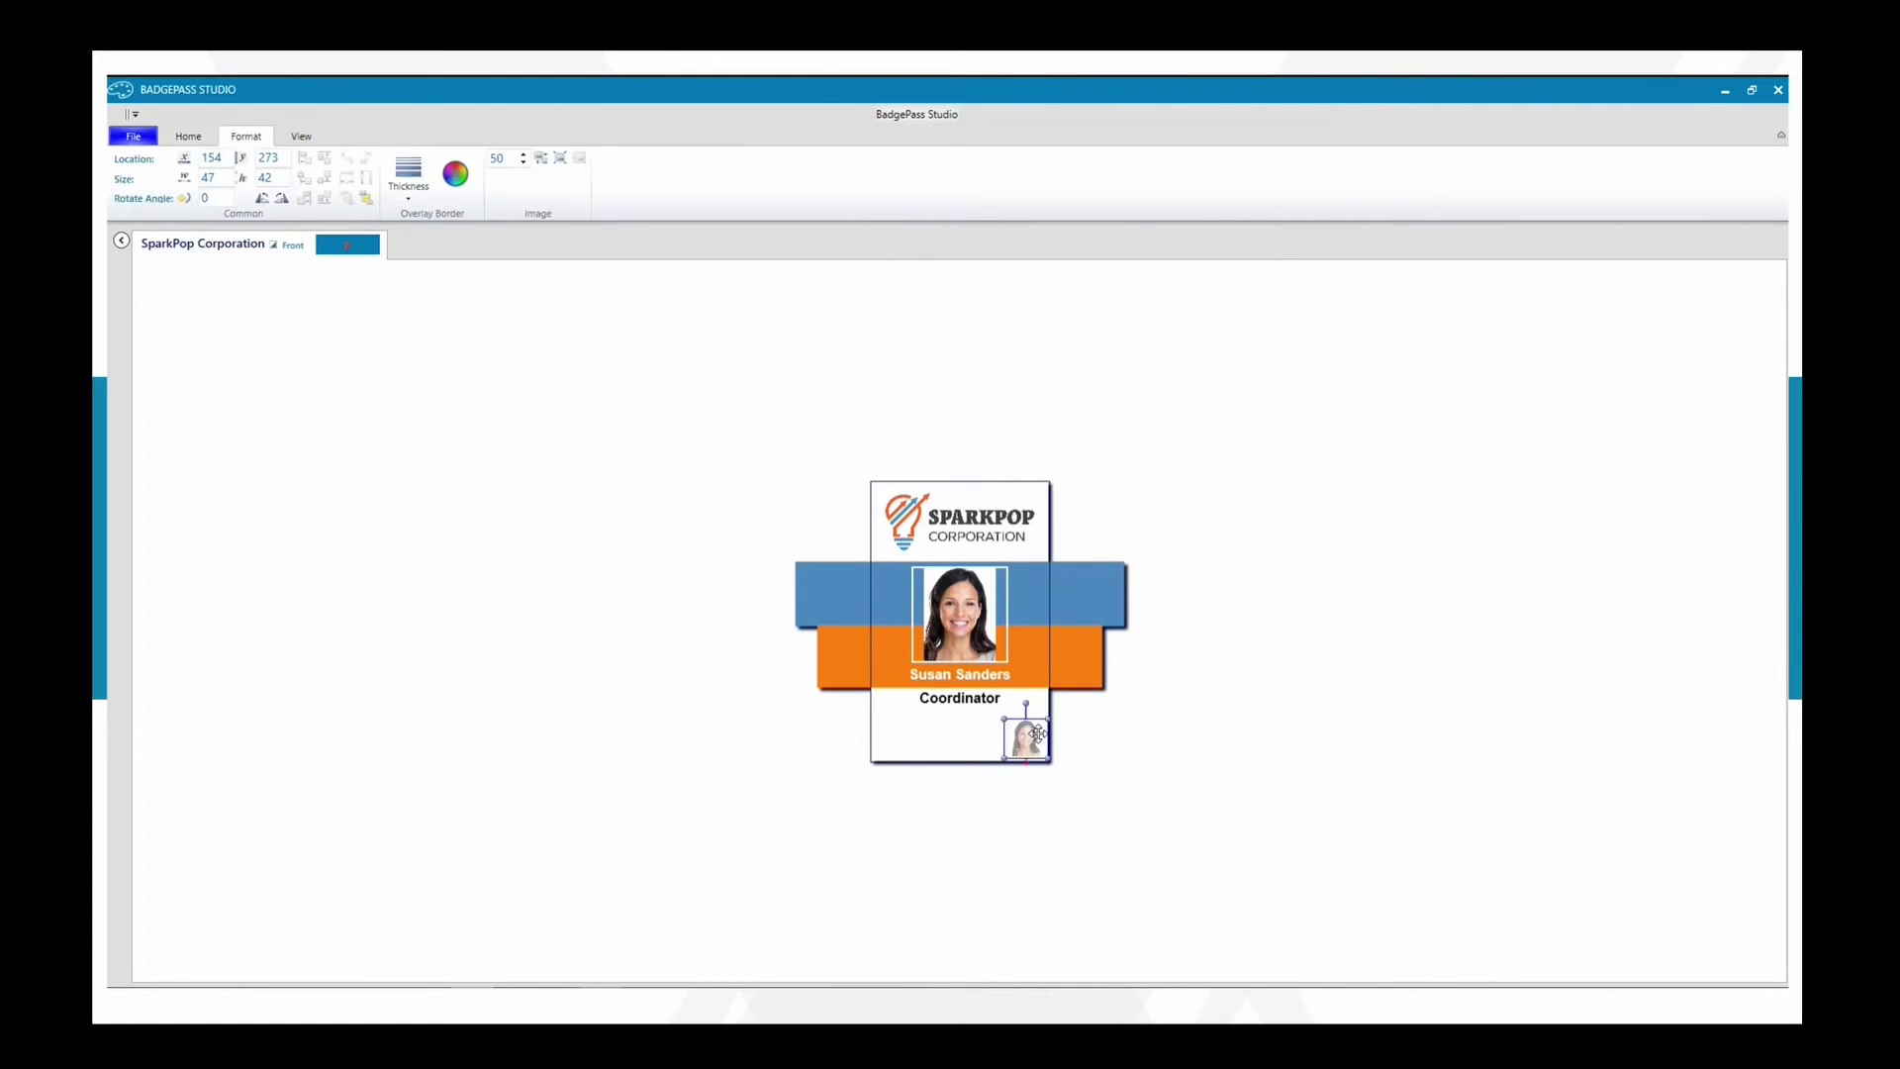
{"action": "left_click_drag", "start_coordinate": [1003, 713], "coordinate": [1013, 722]}
{"action": "left_click", "coordinate": [1175, 762]}
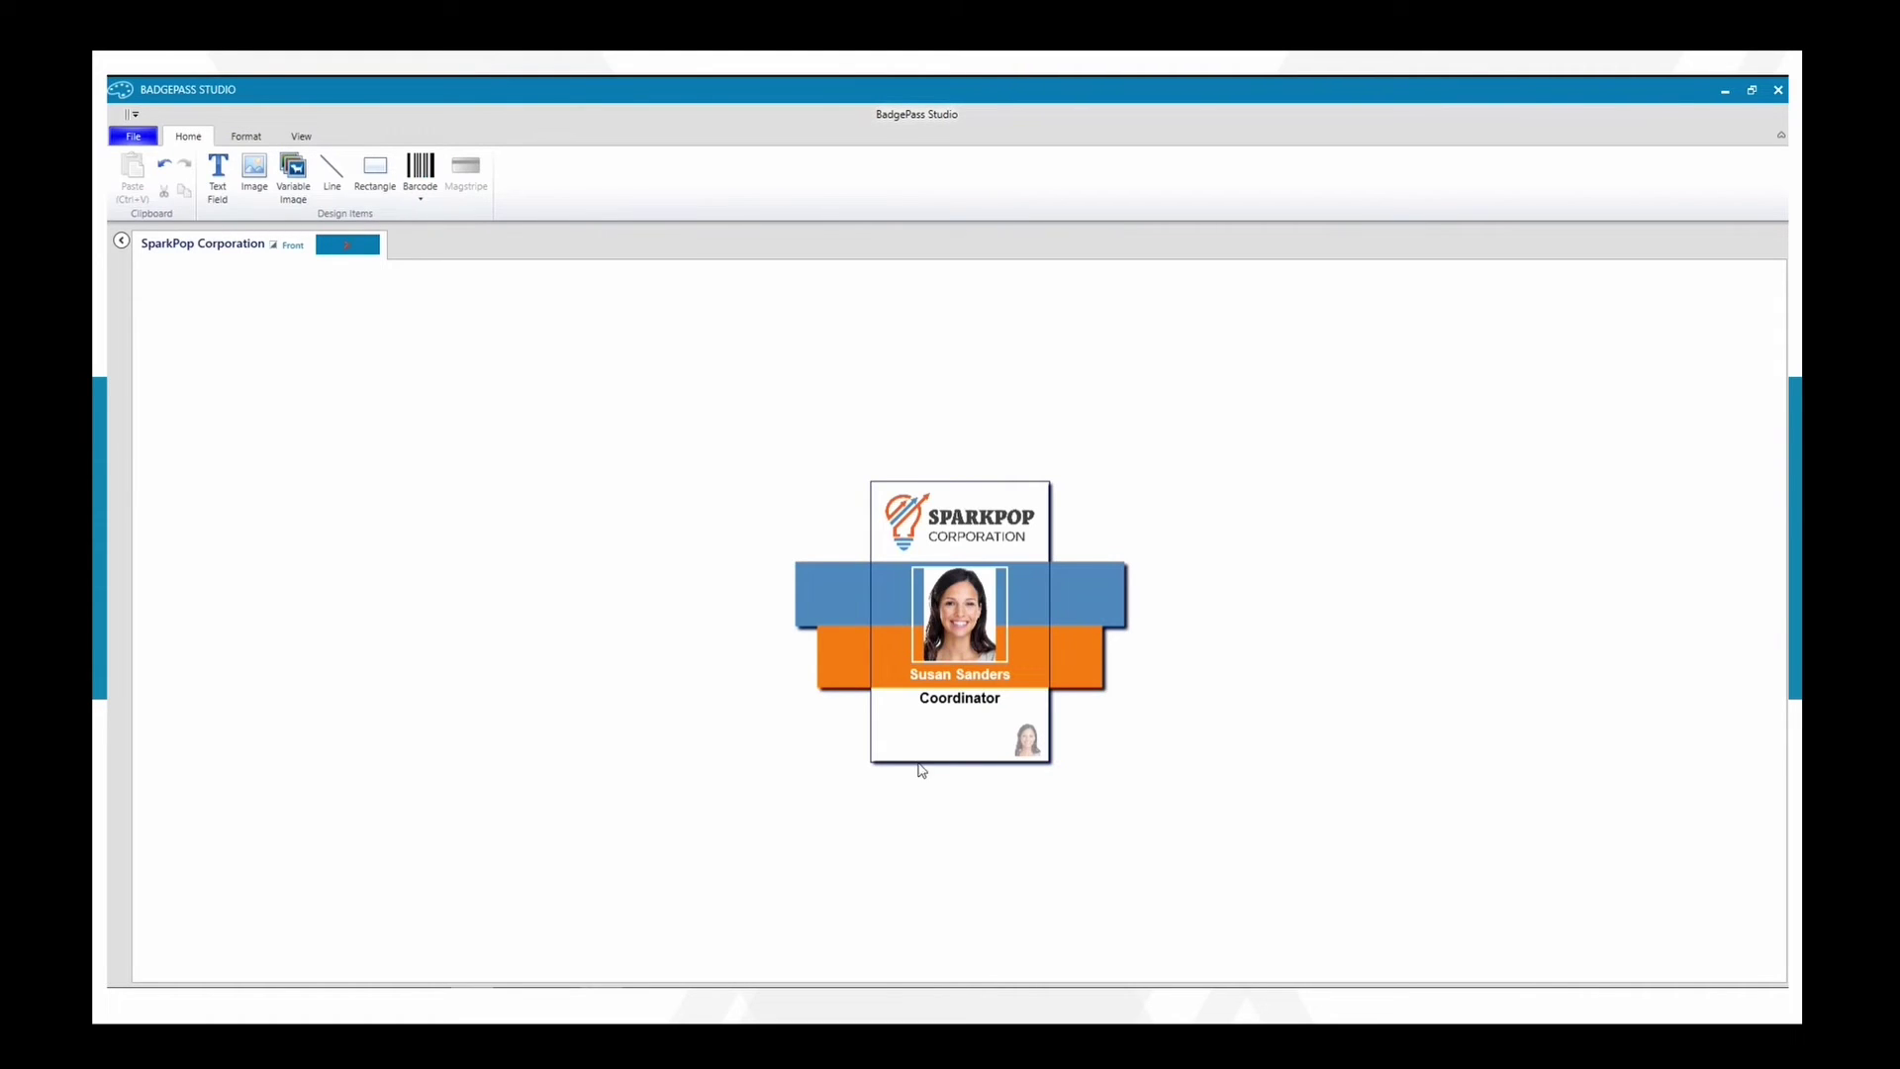
Add a barcode based on the IDNumber database field with a sample ID number as sample data
{"action": "left_click", "coordinate": [402, 168]}
{"action": "left_click", "coordinate": [486, 219]}
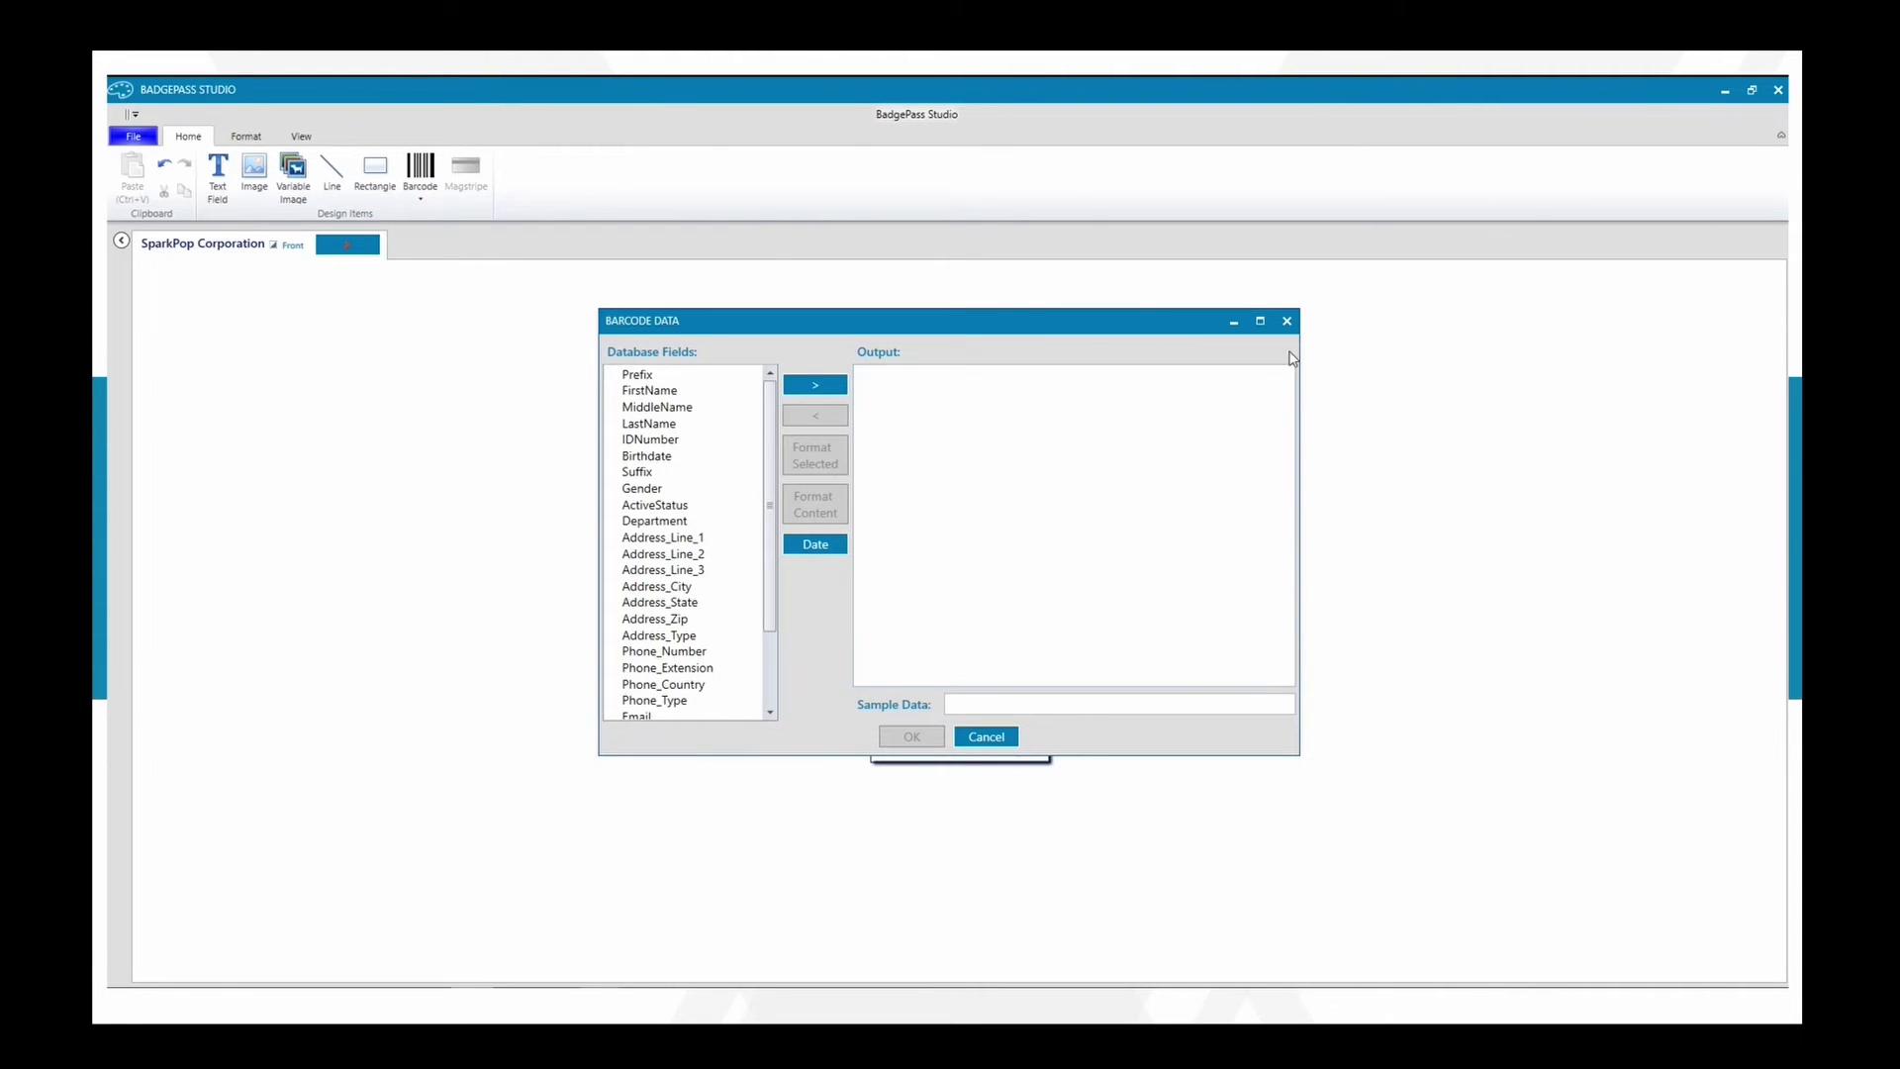
{"action": "double_click", "coordinate": [644, 440]}
{"action": "left_click", "coordinate": [1023, 703]}
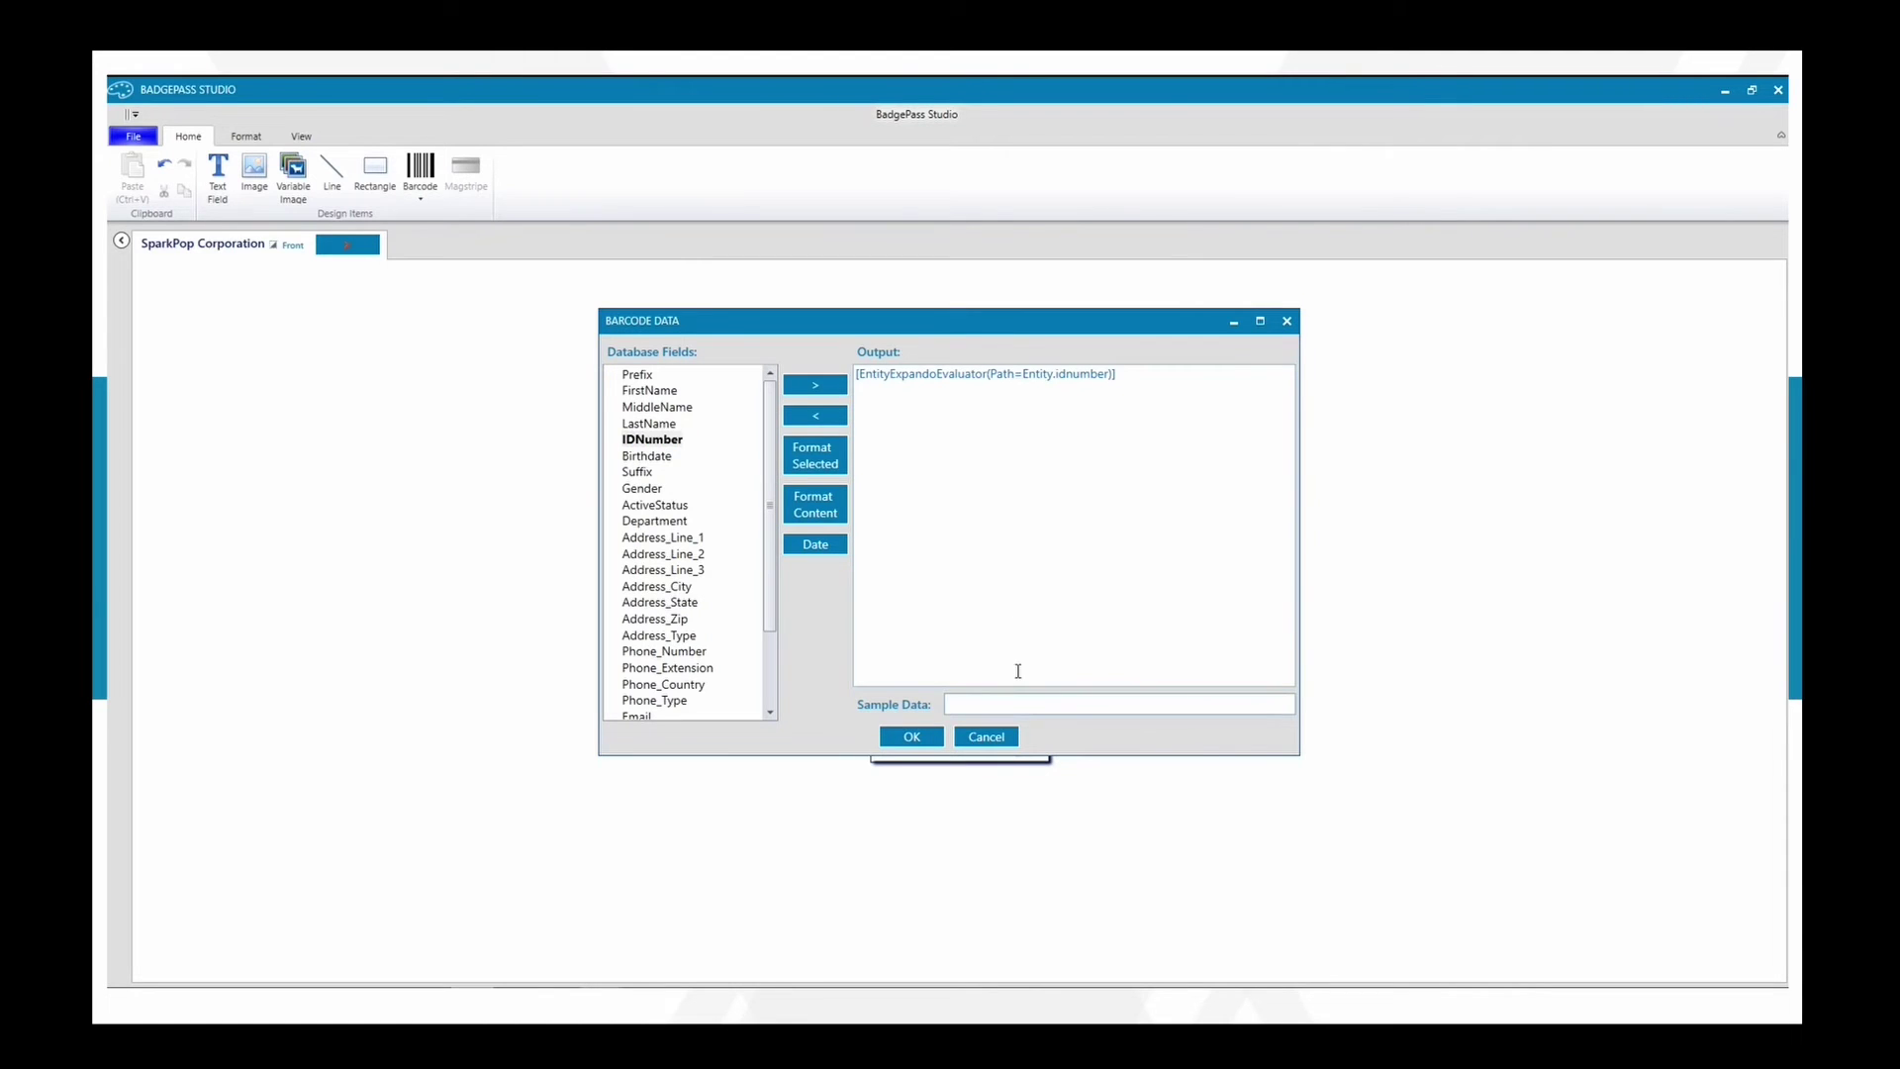
{"action": "type", "text": "123456"}
{"action": "left_click", "coordinate": [911, 736]}
Place the barcode below the title at vertical location 276, sized 101 by 40, and centre it horizontally with the other elements
{"action": "left_click_drag", "start_coordinate": [792, 510], "coordinate": [947, 513]}
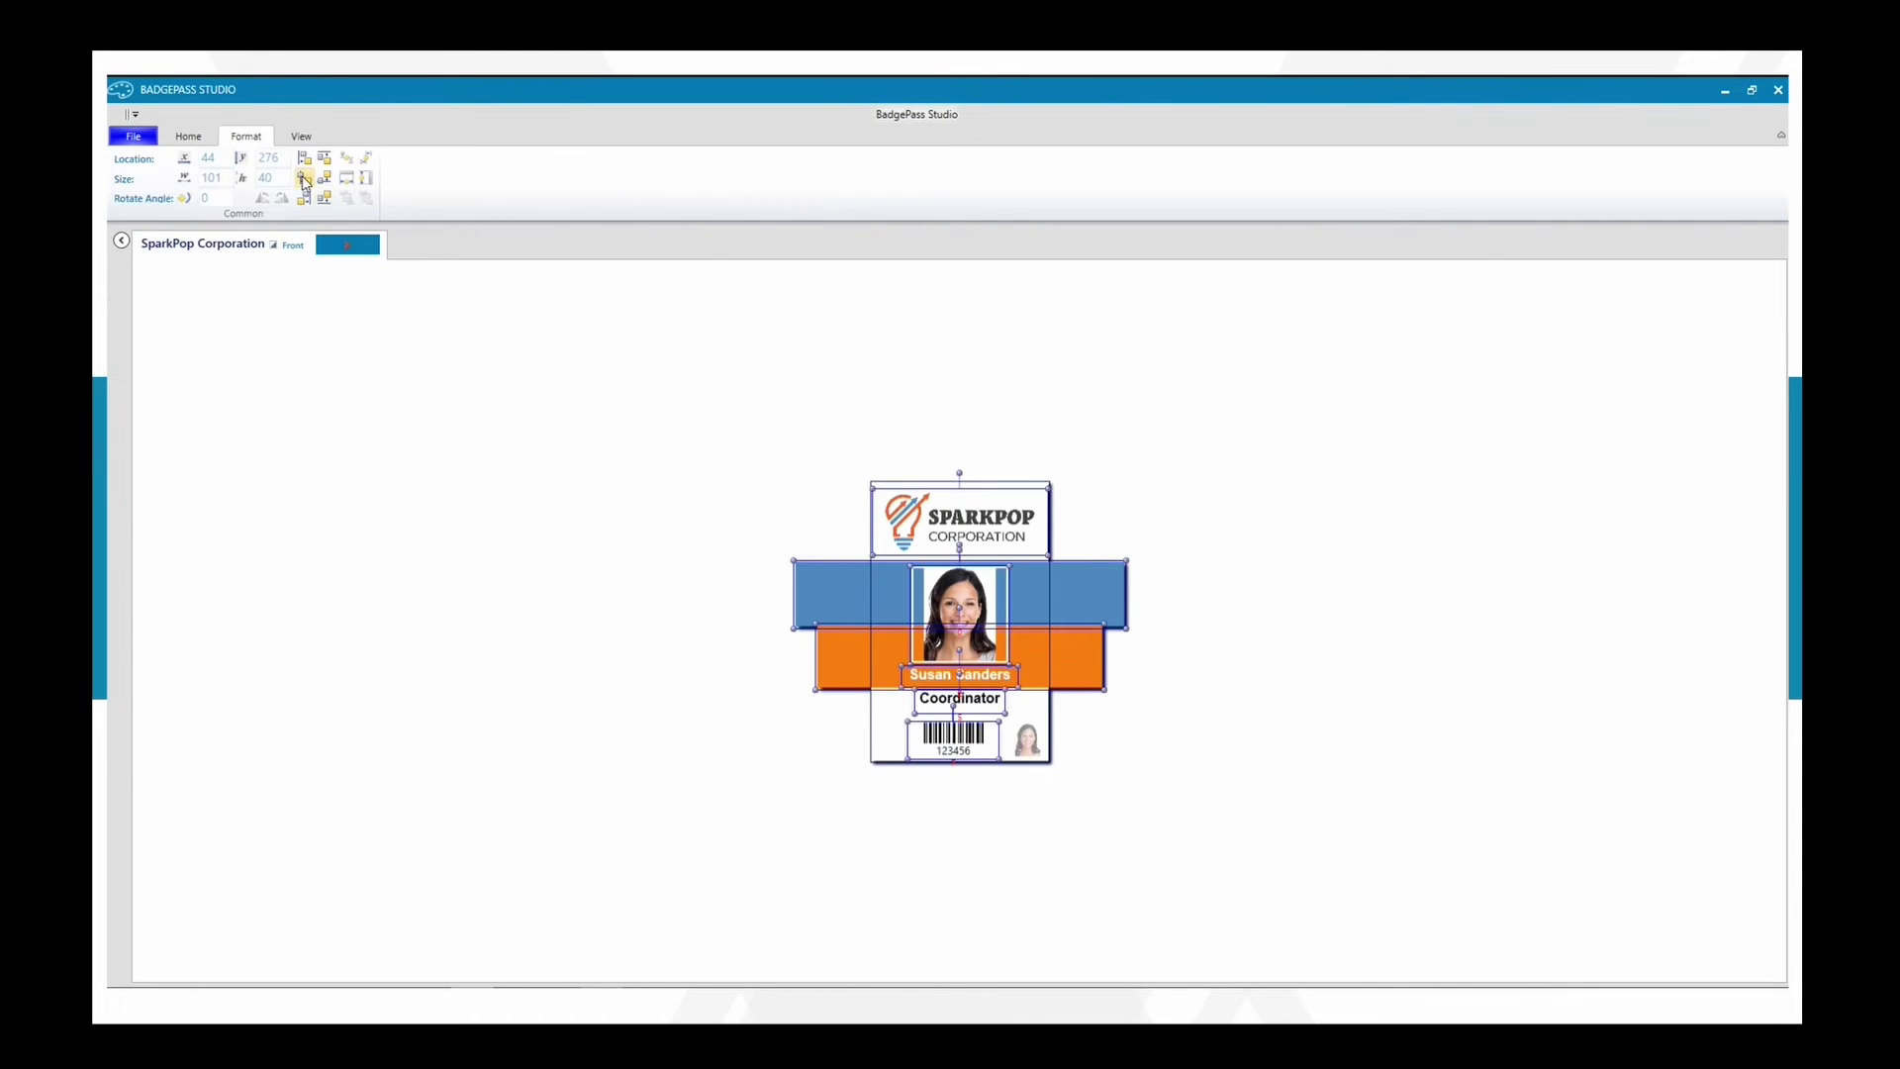
{"action": "left_click", "coordinate": [304, 182]}
{"action": "left_click", "coordinate": [304, 183]}
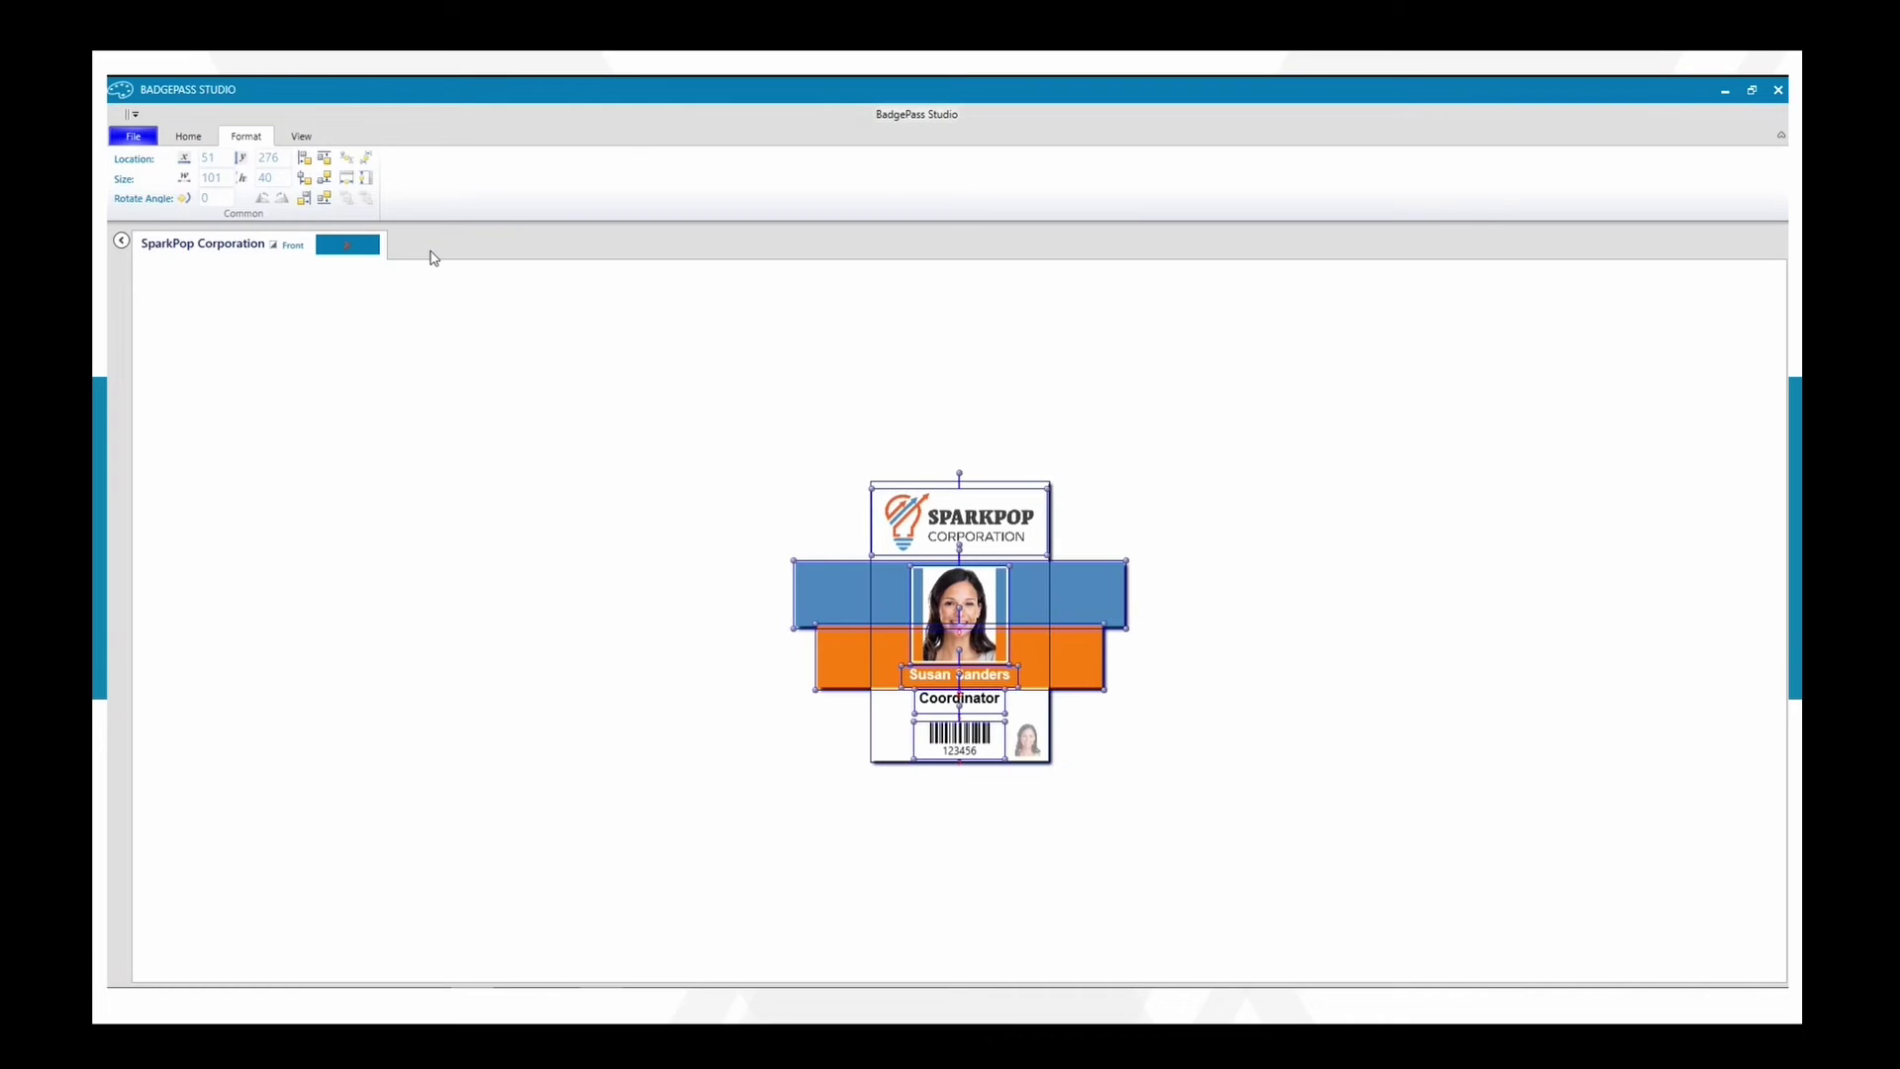
{"action": "left_click", "coordinate": [706, 556]}
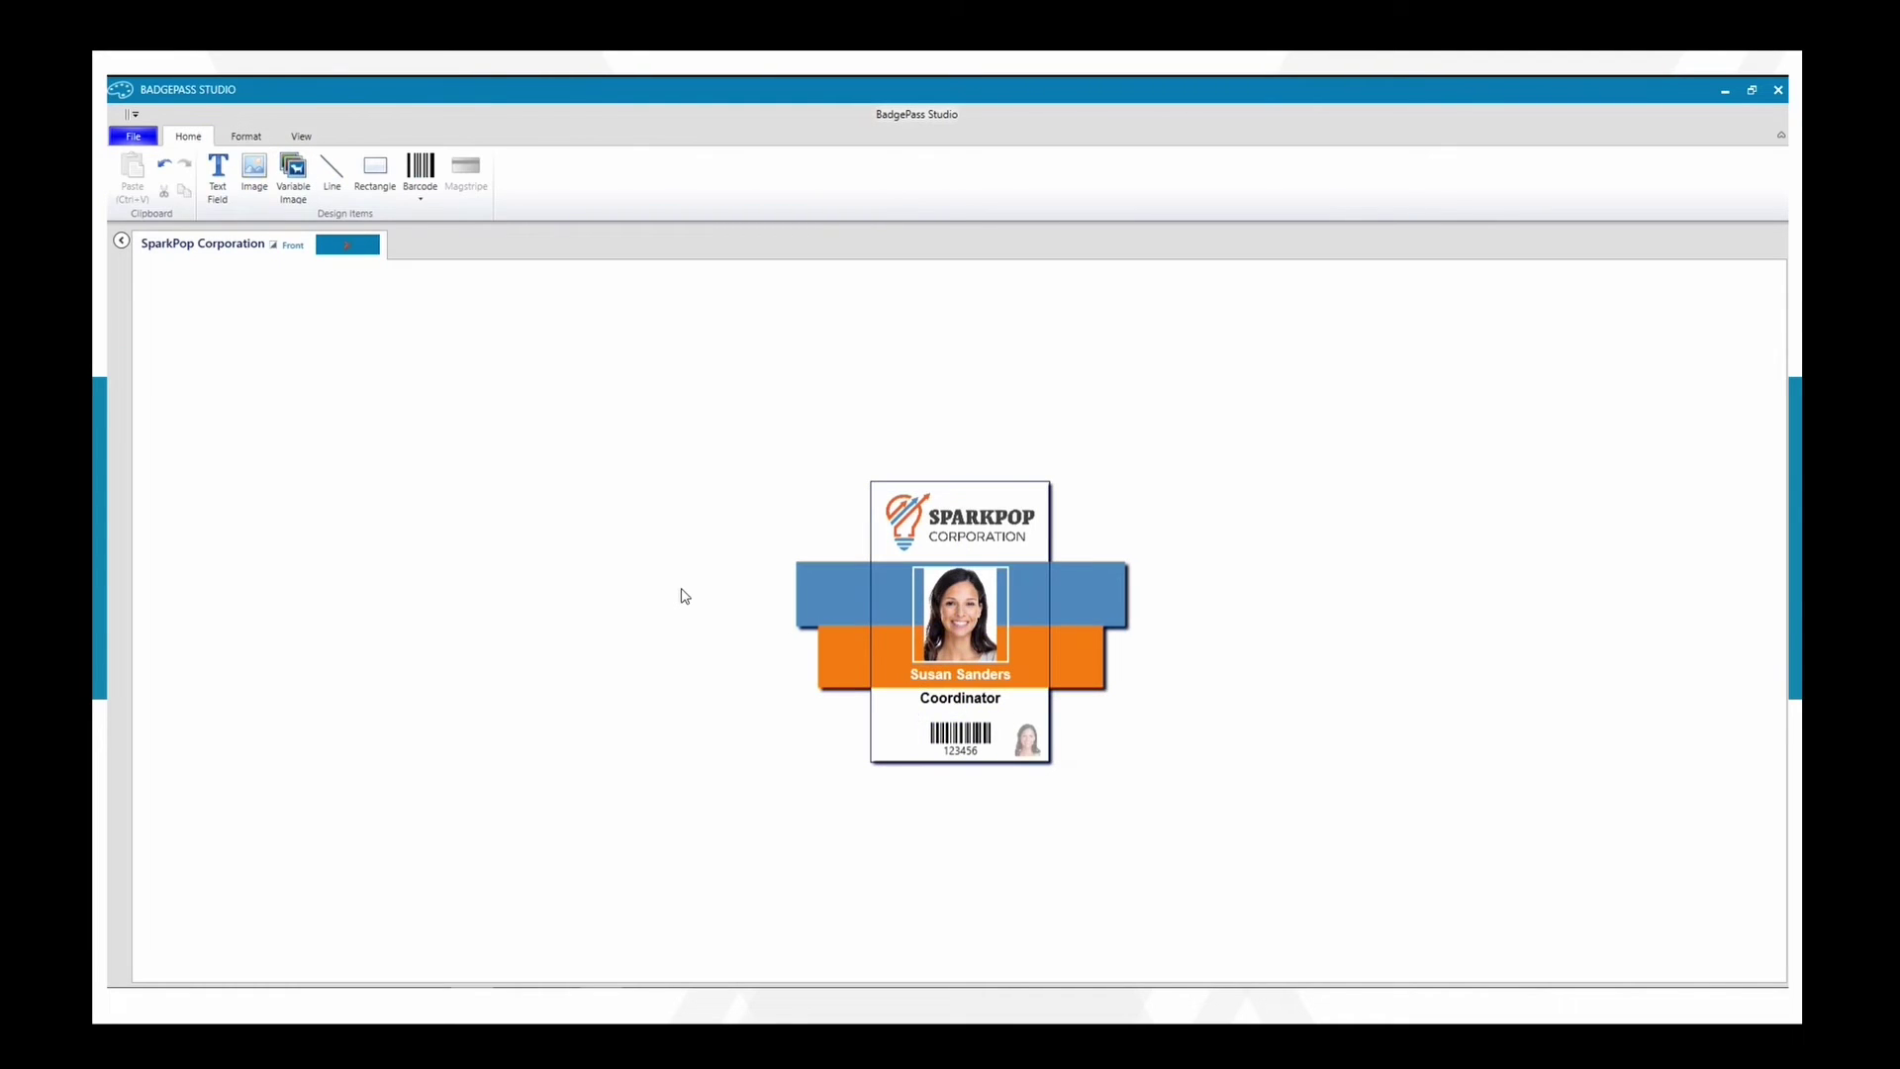
Turn off the barcode's text and nudge the name field slightly down within the orange band
{"action": "left_click", "coordinate": [965, 736]}
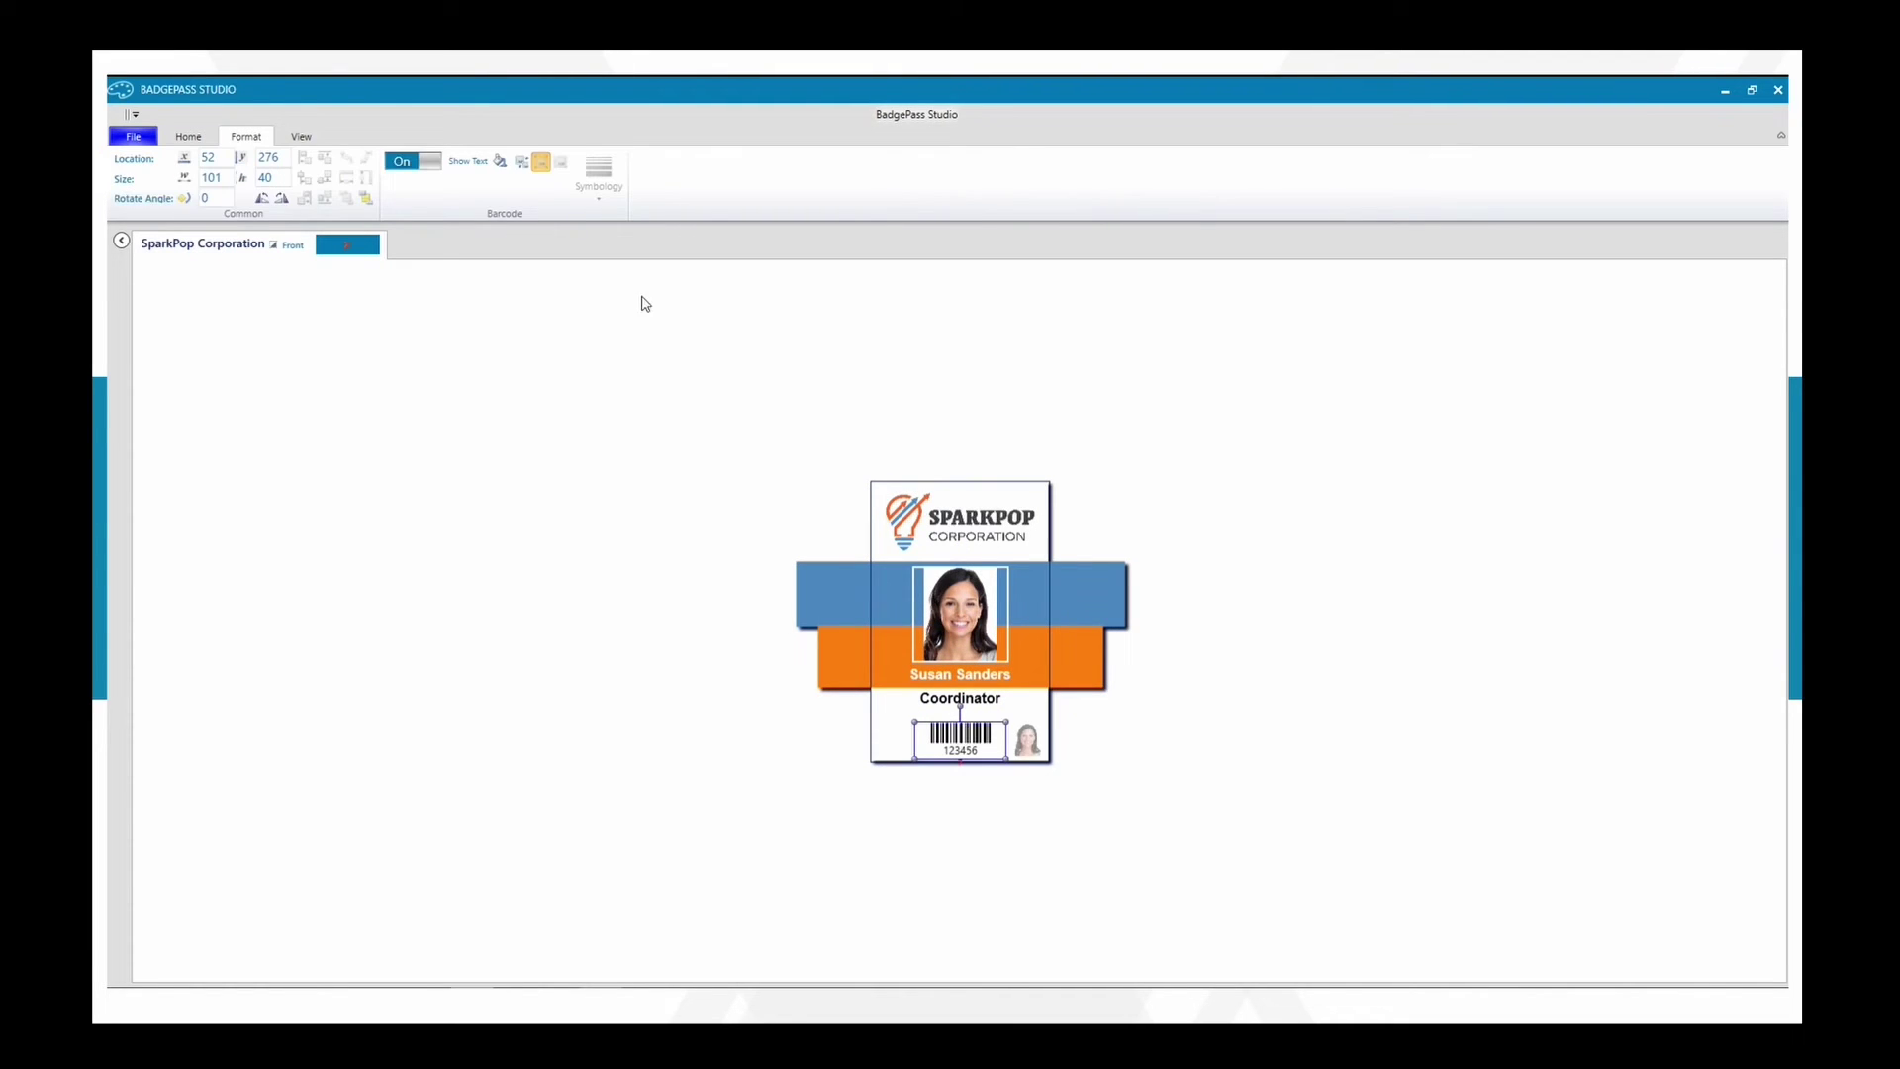
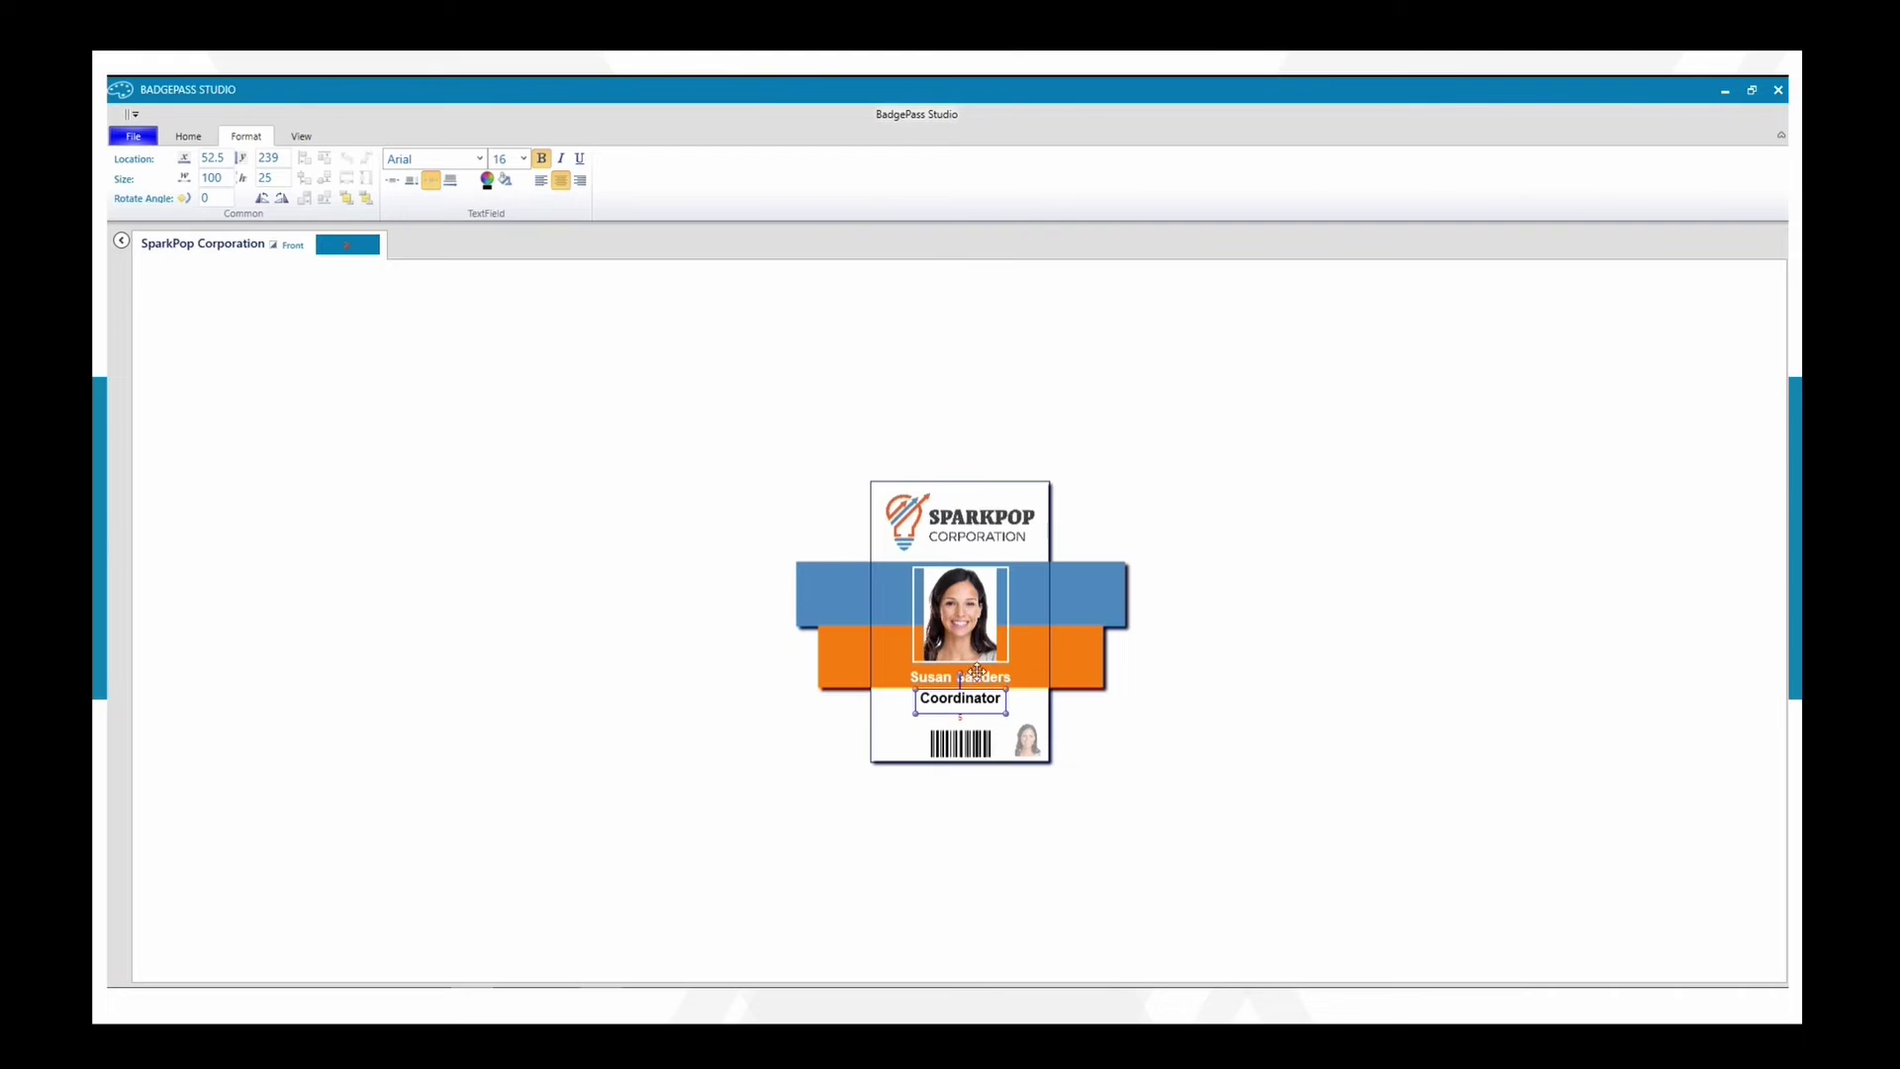
{"action": "left_click", "coordinate": [988, 680]}
{"action": "left_click", "coordinate": [1215, 744]}
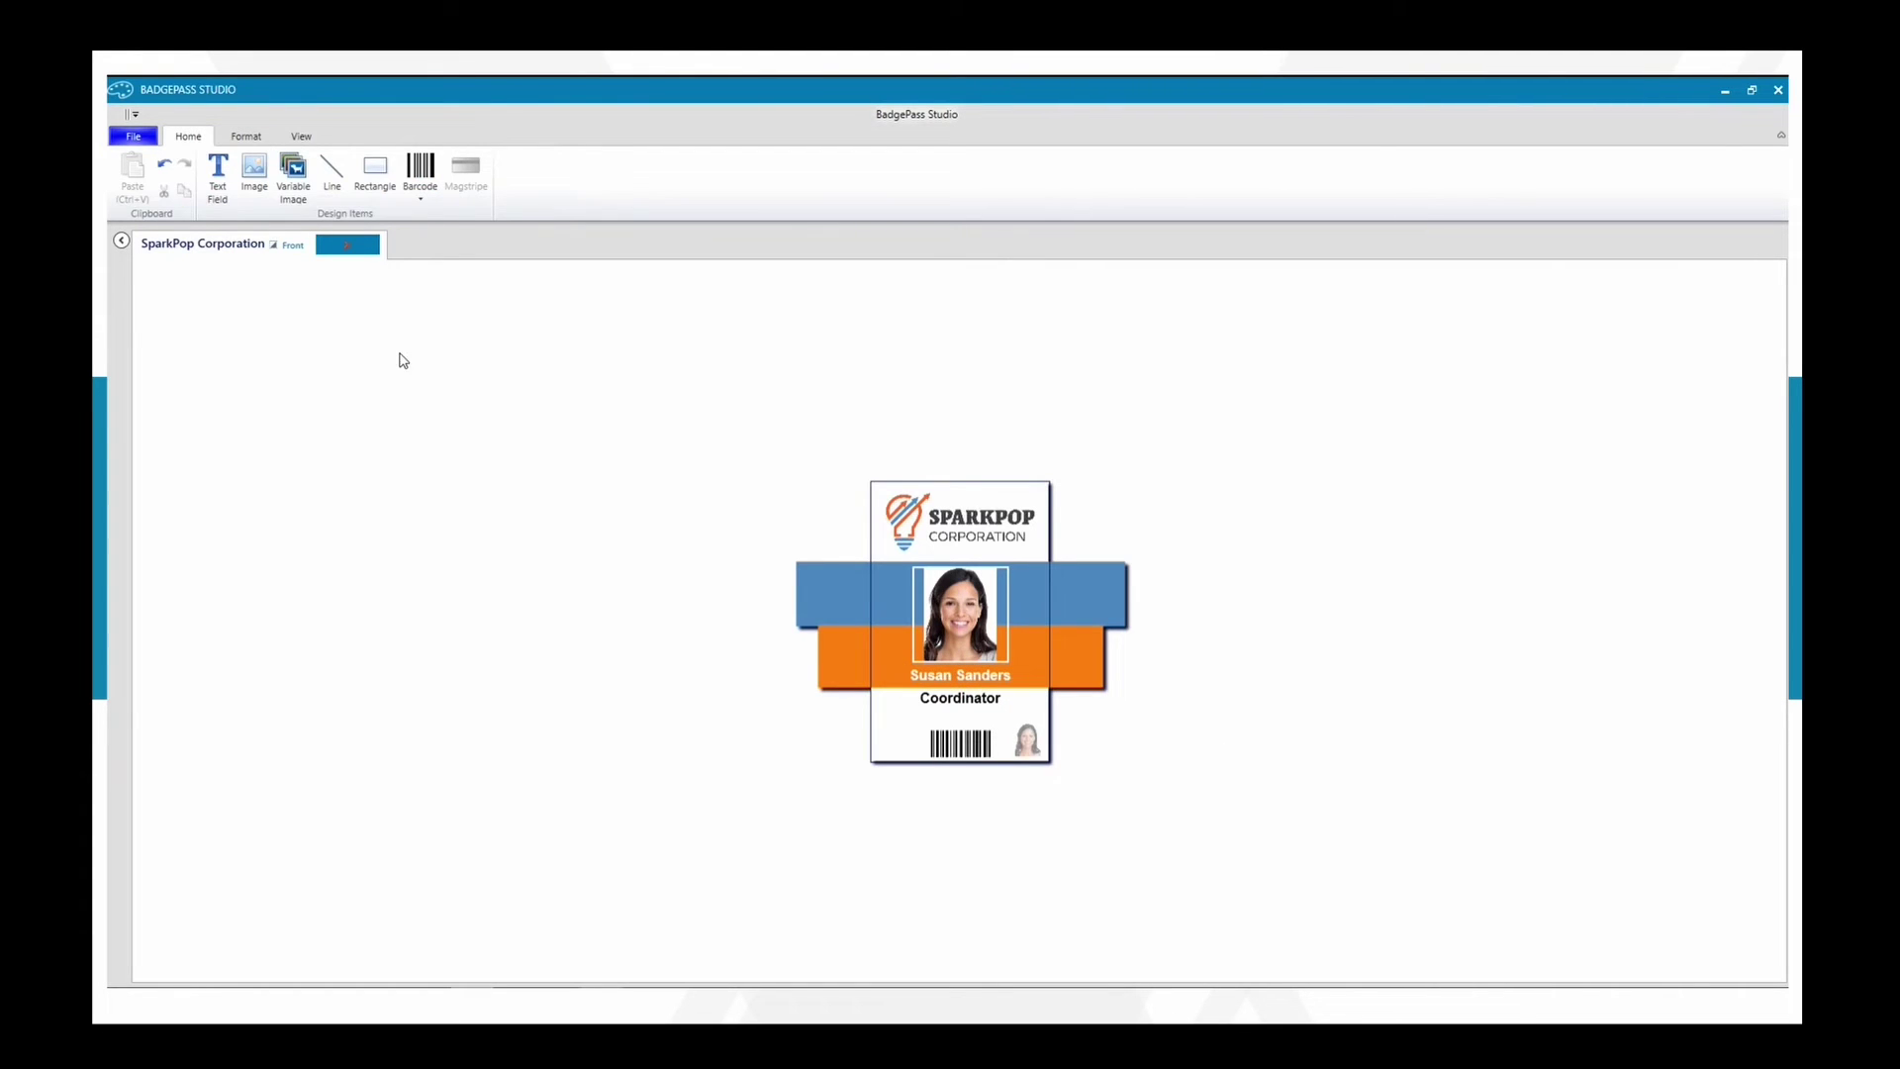
Create a variable image with the Location database field as its trigger field
{"action": "left_click", "coordinate": [296, 175]}
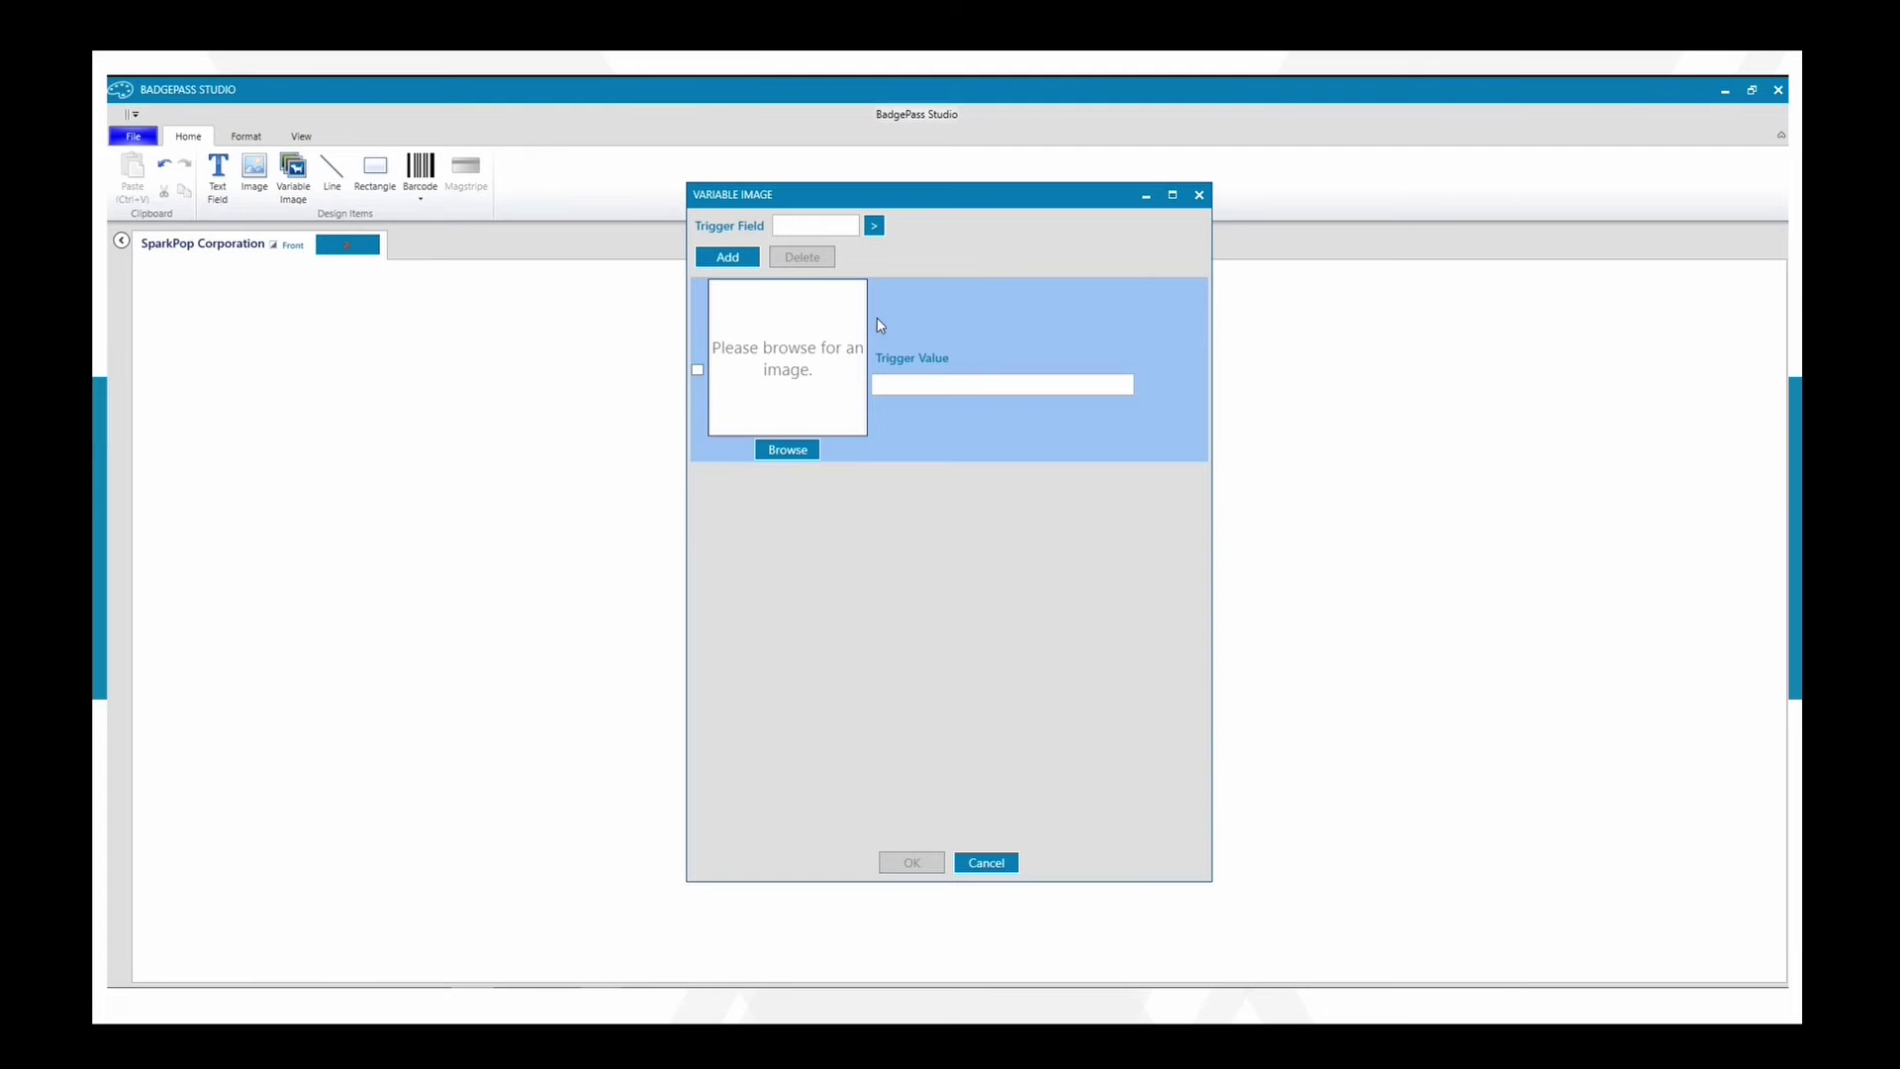
{"action": "left_click", "coordinate": [874, 225]}
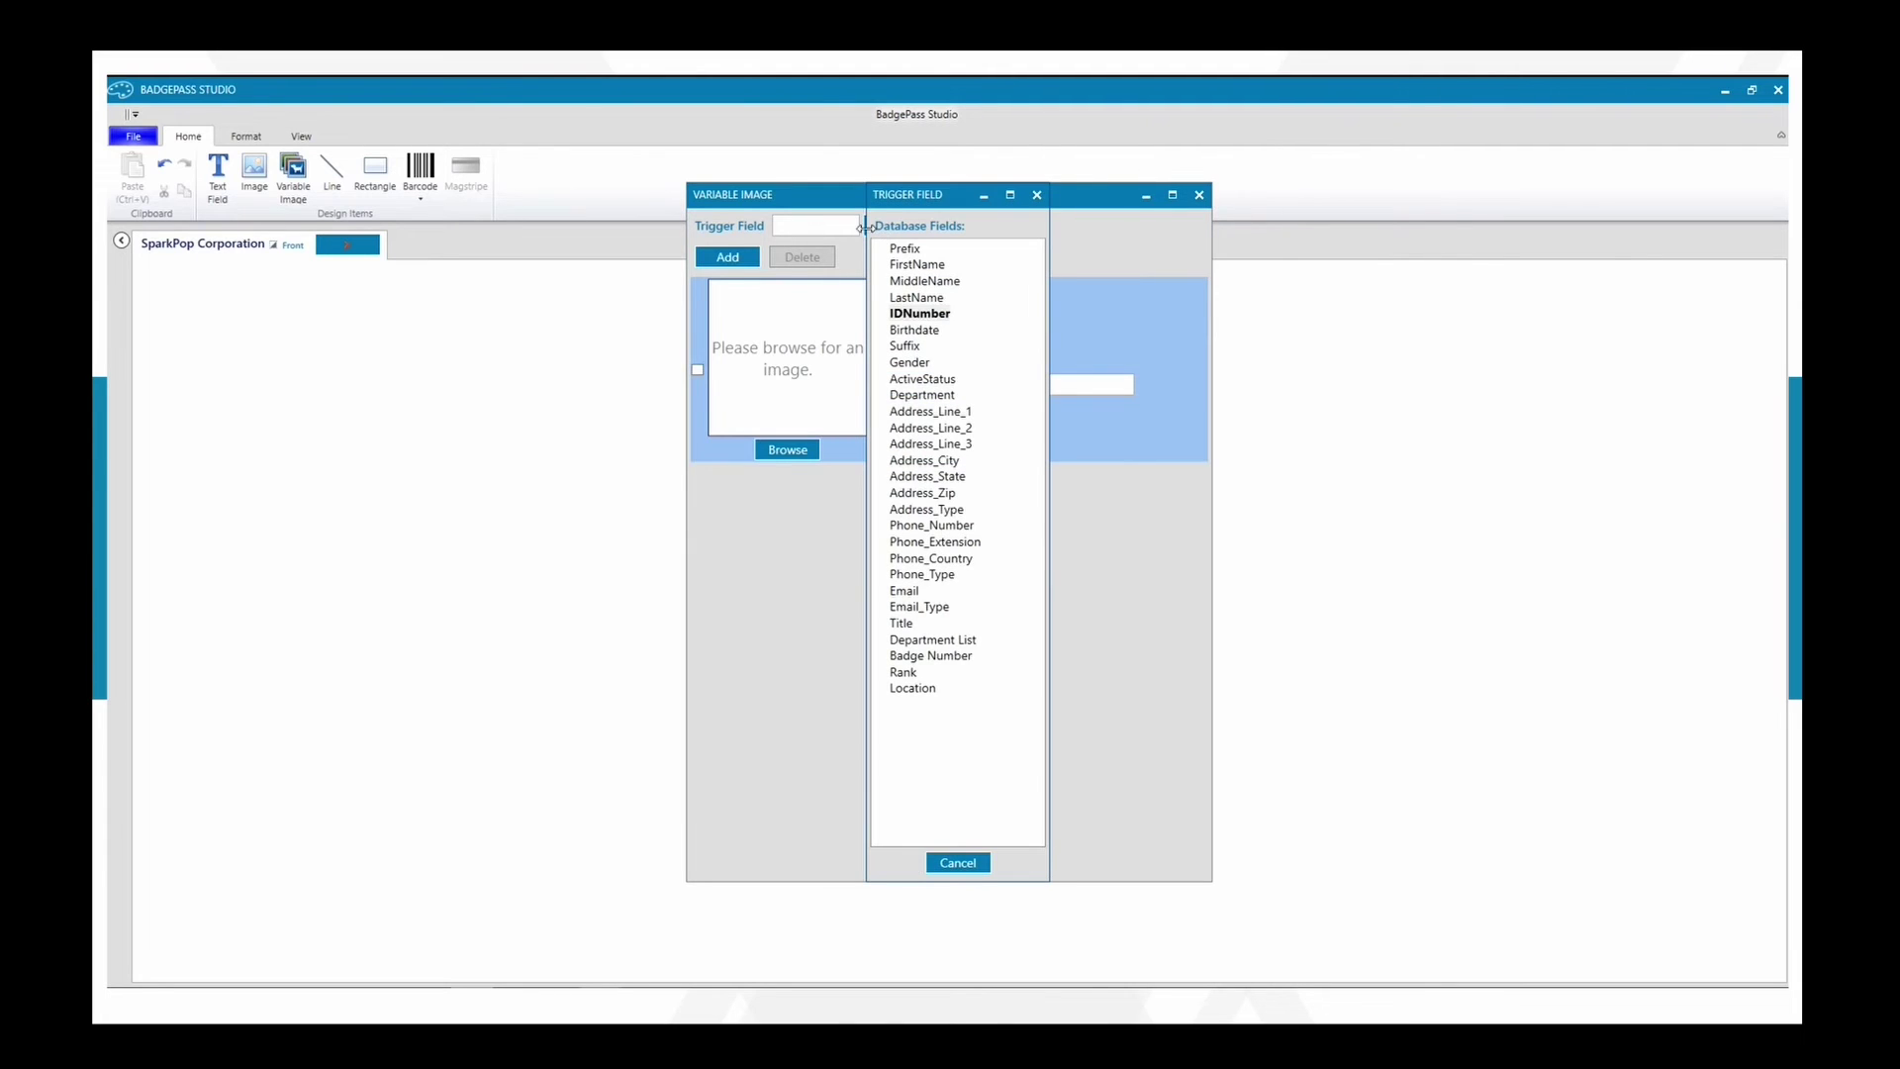
{"action": "left_click", "coordinate": [930, 692]}
{"action": "double_click", "coordinate": [927, 693]}
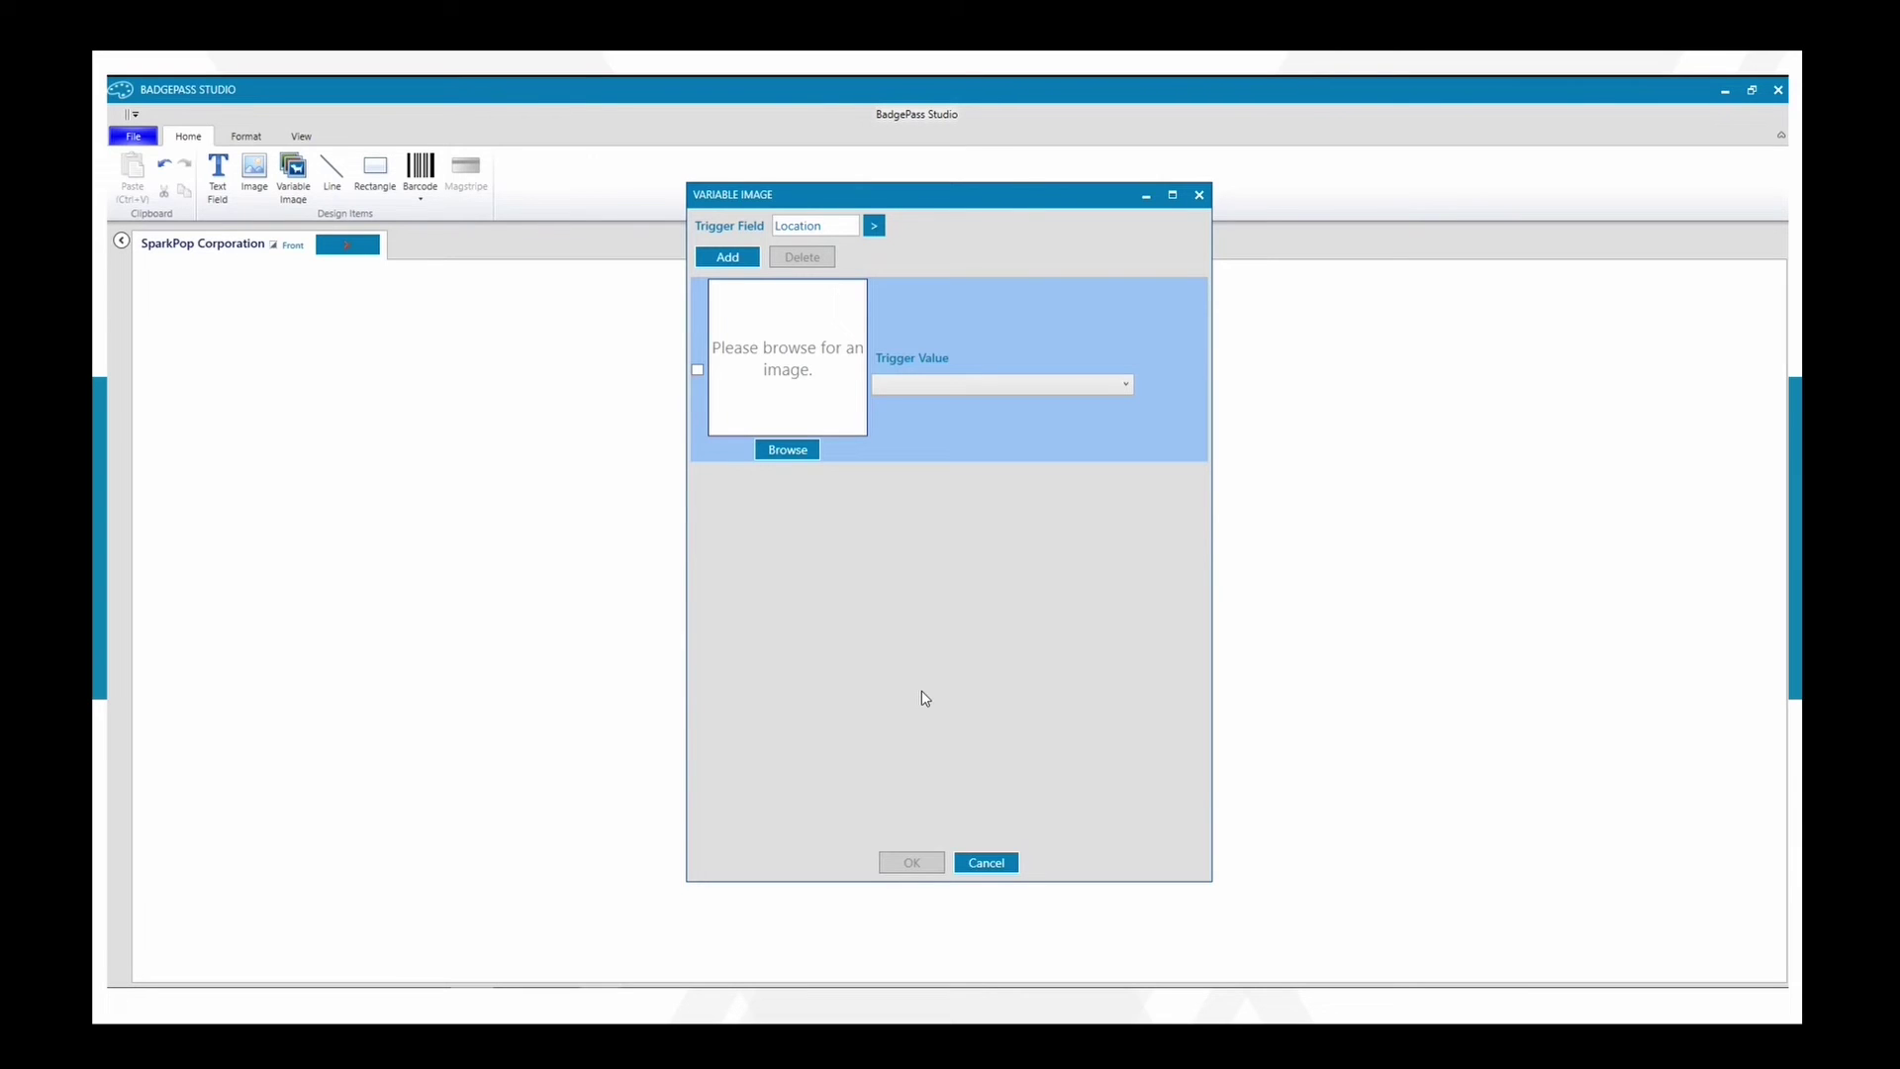
Load the MS Employee picture from the SparkPop Corporation Visual Assets folder as the first variable image
{"action": "left_click", "coordinate": [791, 451]}
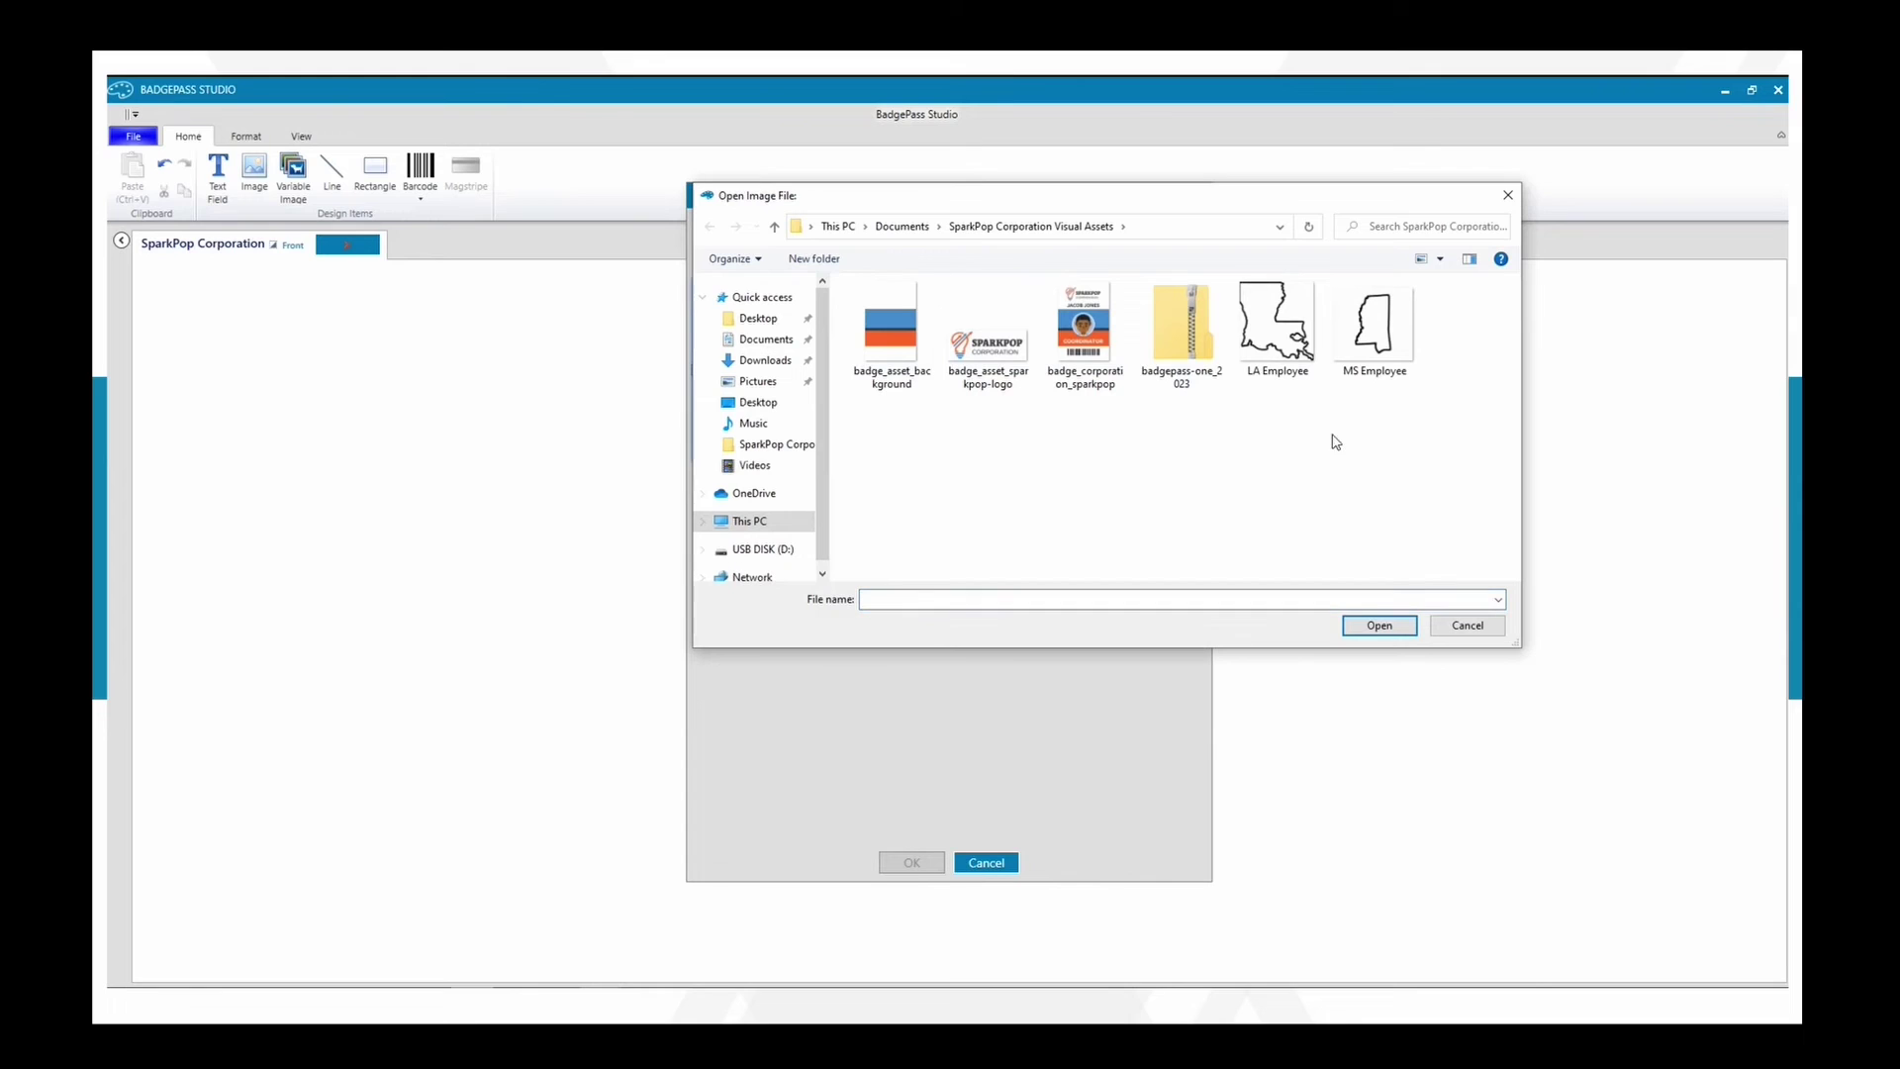
{"action": "left_click", "coordinate": [1386, 354]}
{"action": "left_click", "coordinate": [1385, 626]}
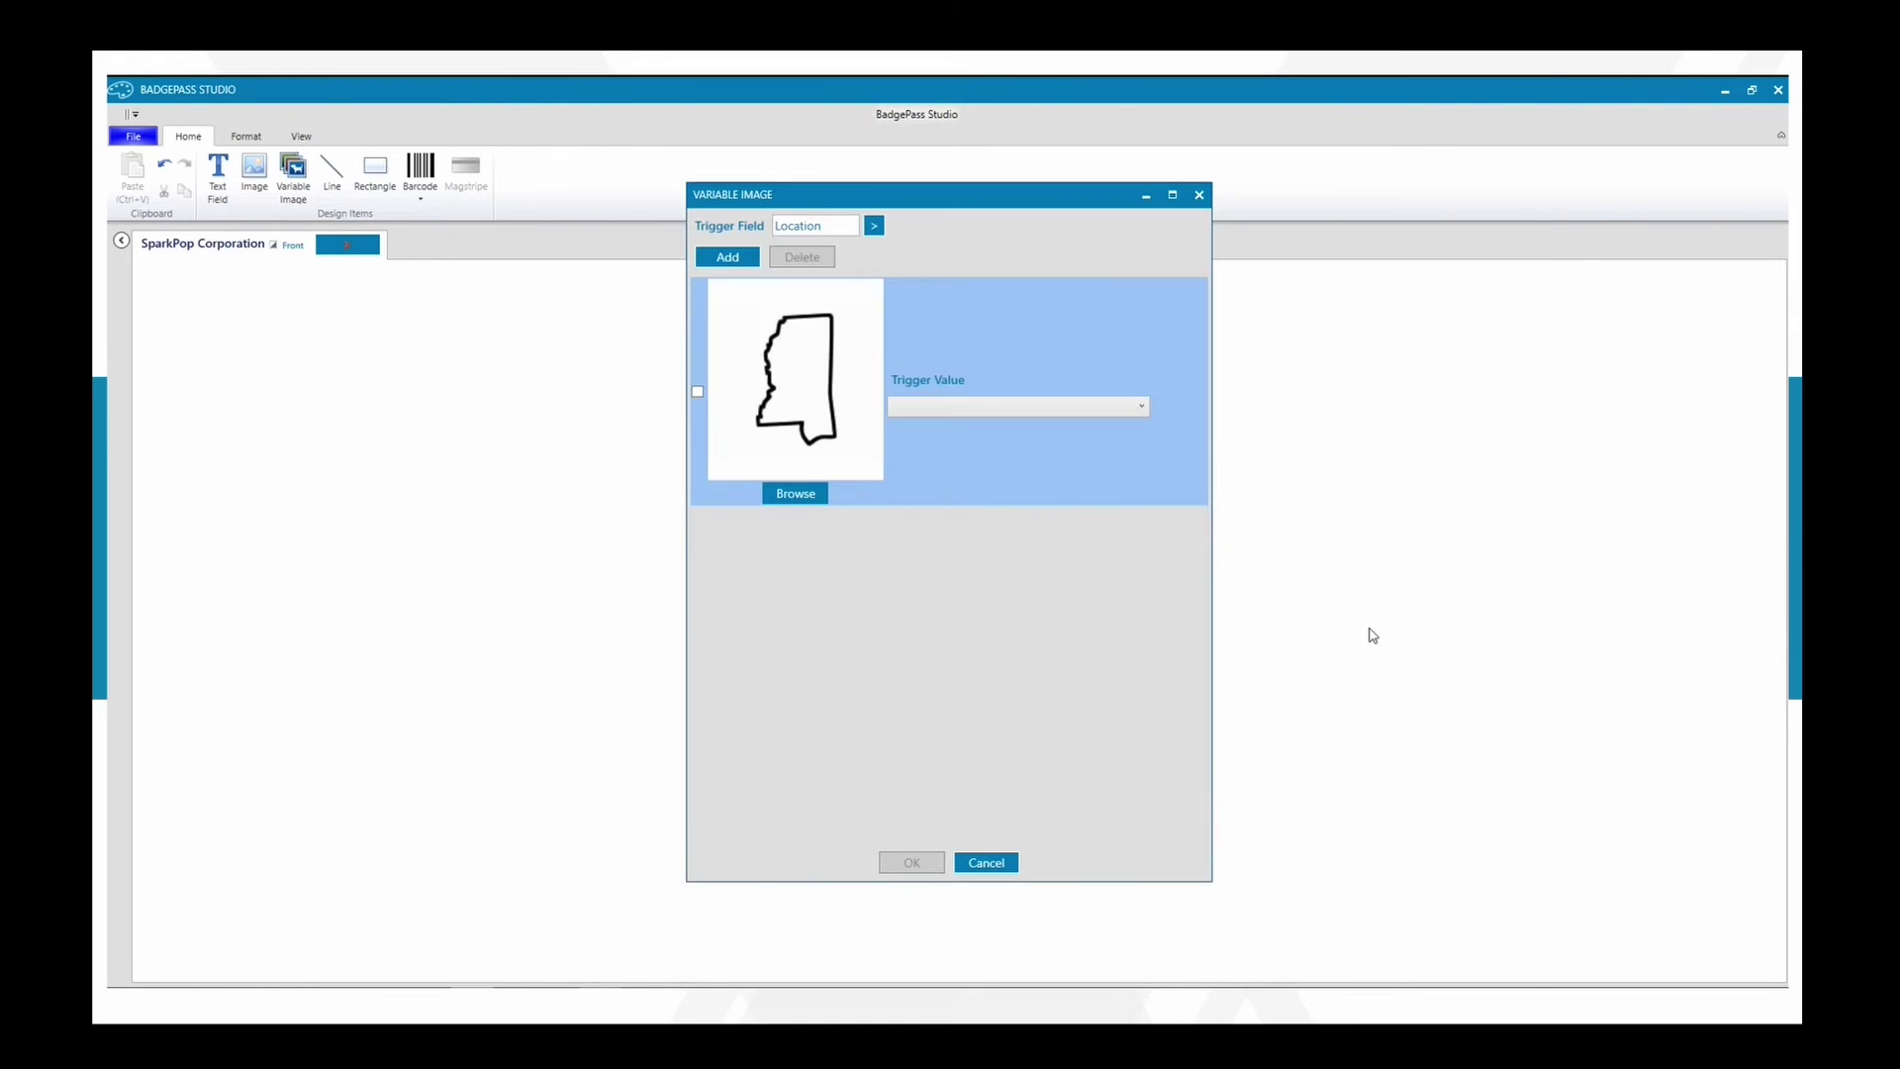
Assign Mississippi as the trigger value for the state picture and accept the variable image
{"action": "left_click", "coordinate": [935, 407]}
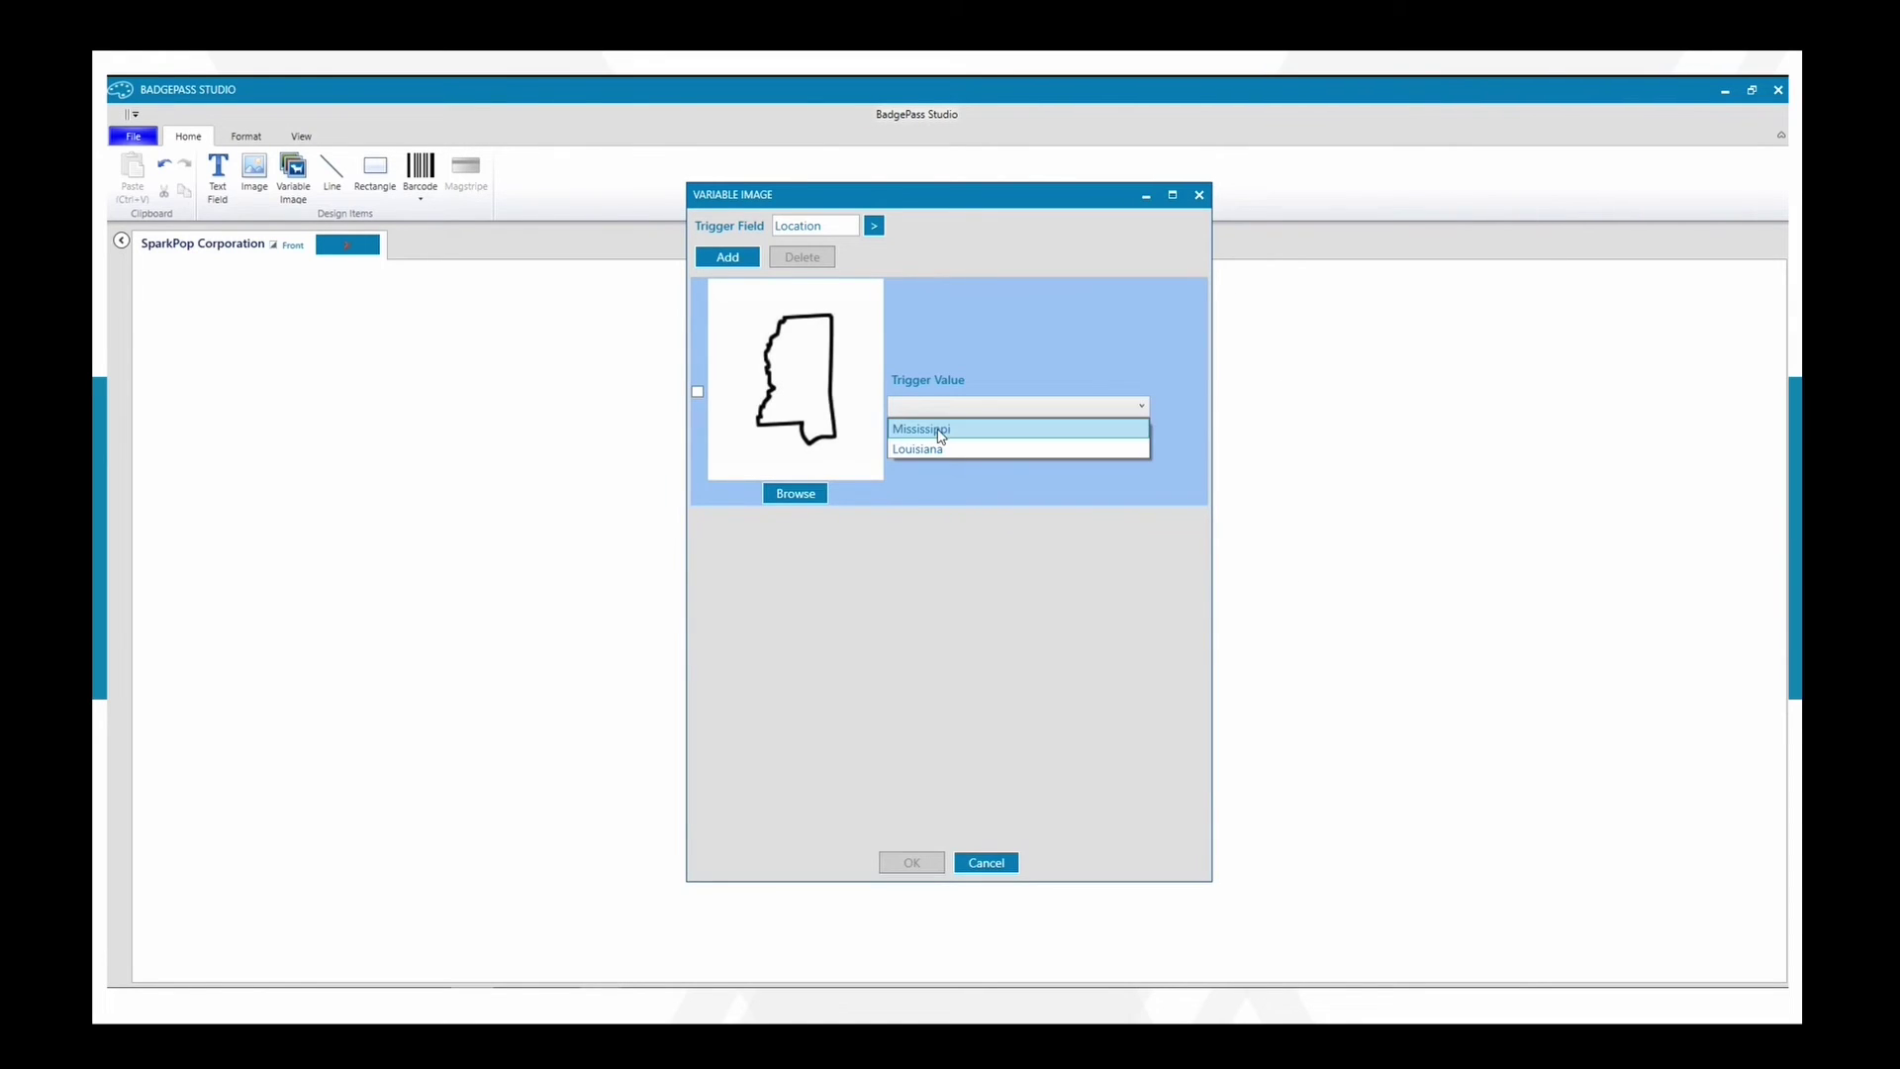
{"action": "left_click", "coordinate": [943, 427]}
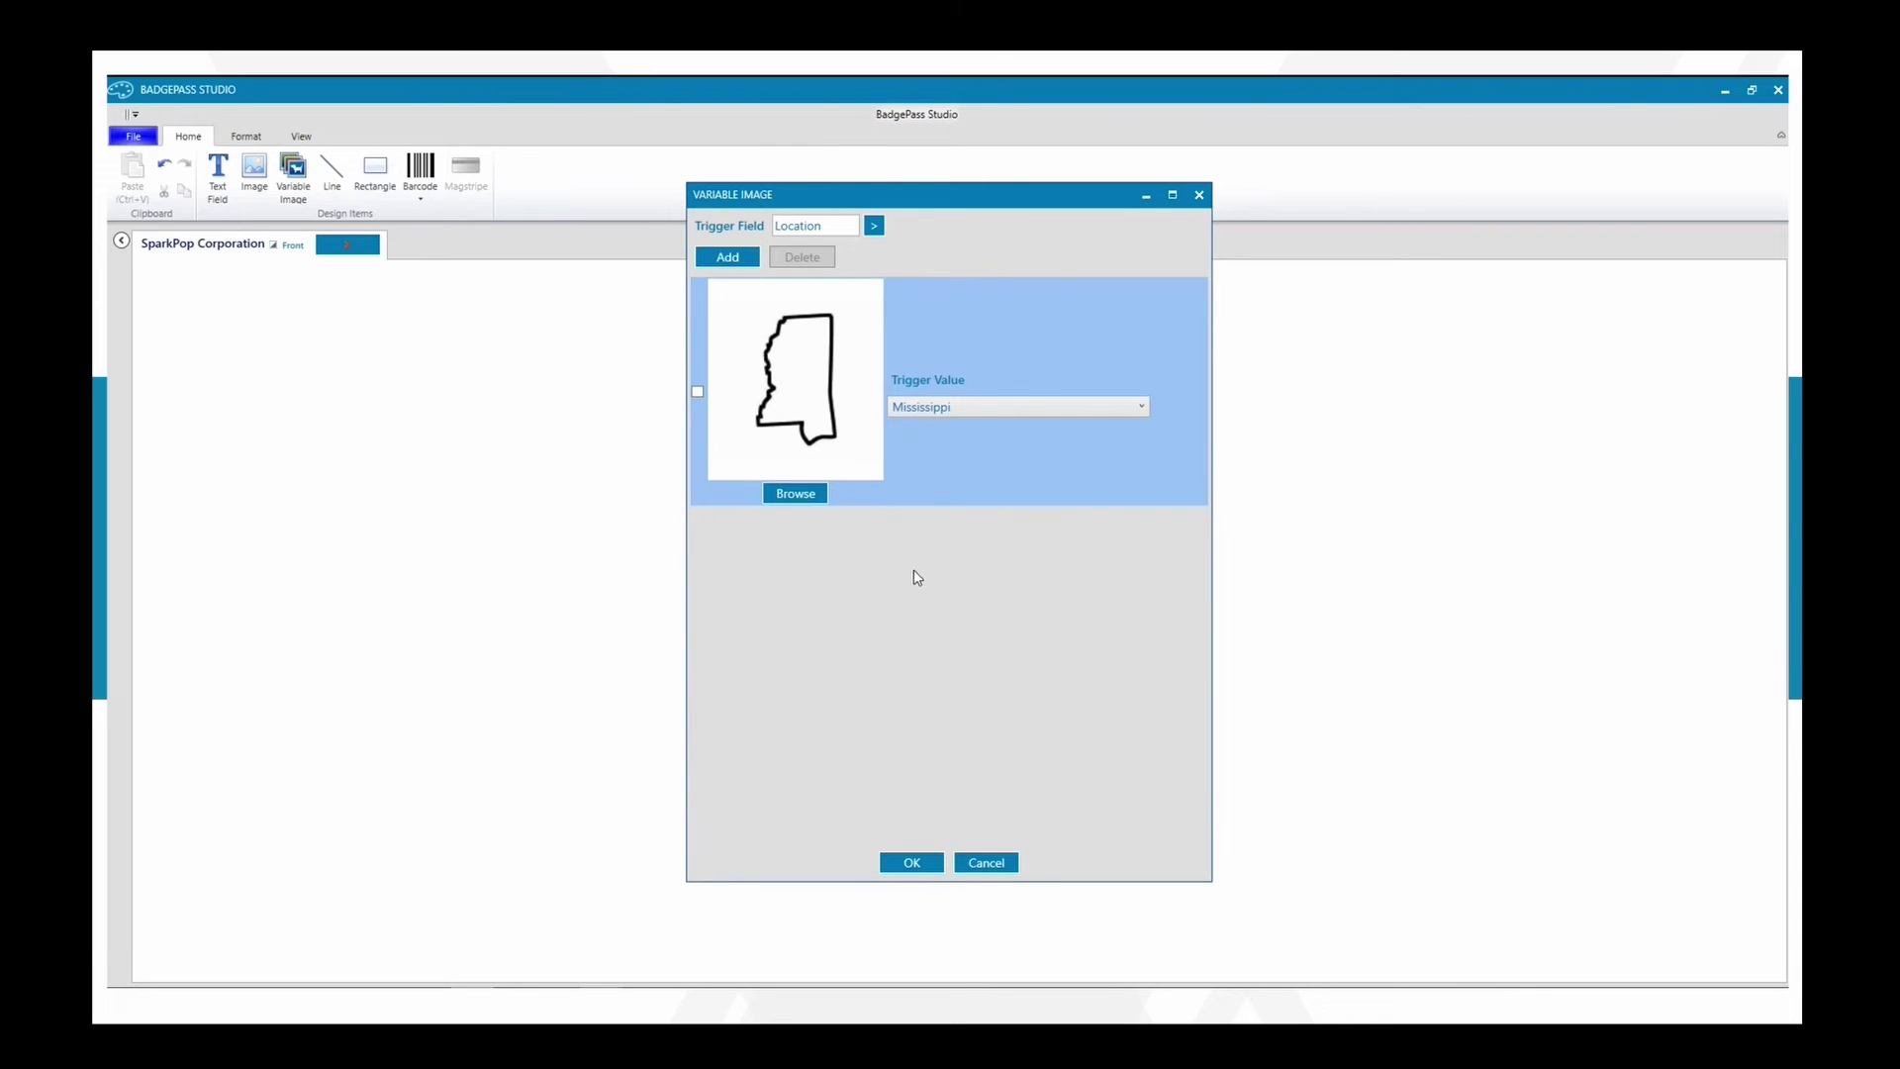
{"action": "left_click", "coordinate": [913, 860]}
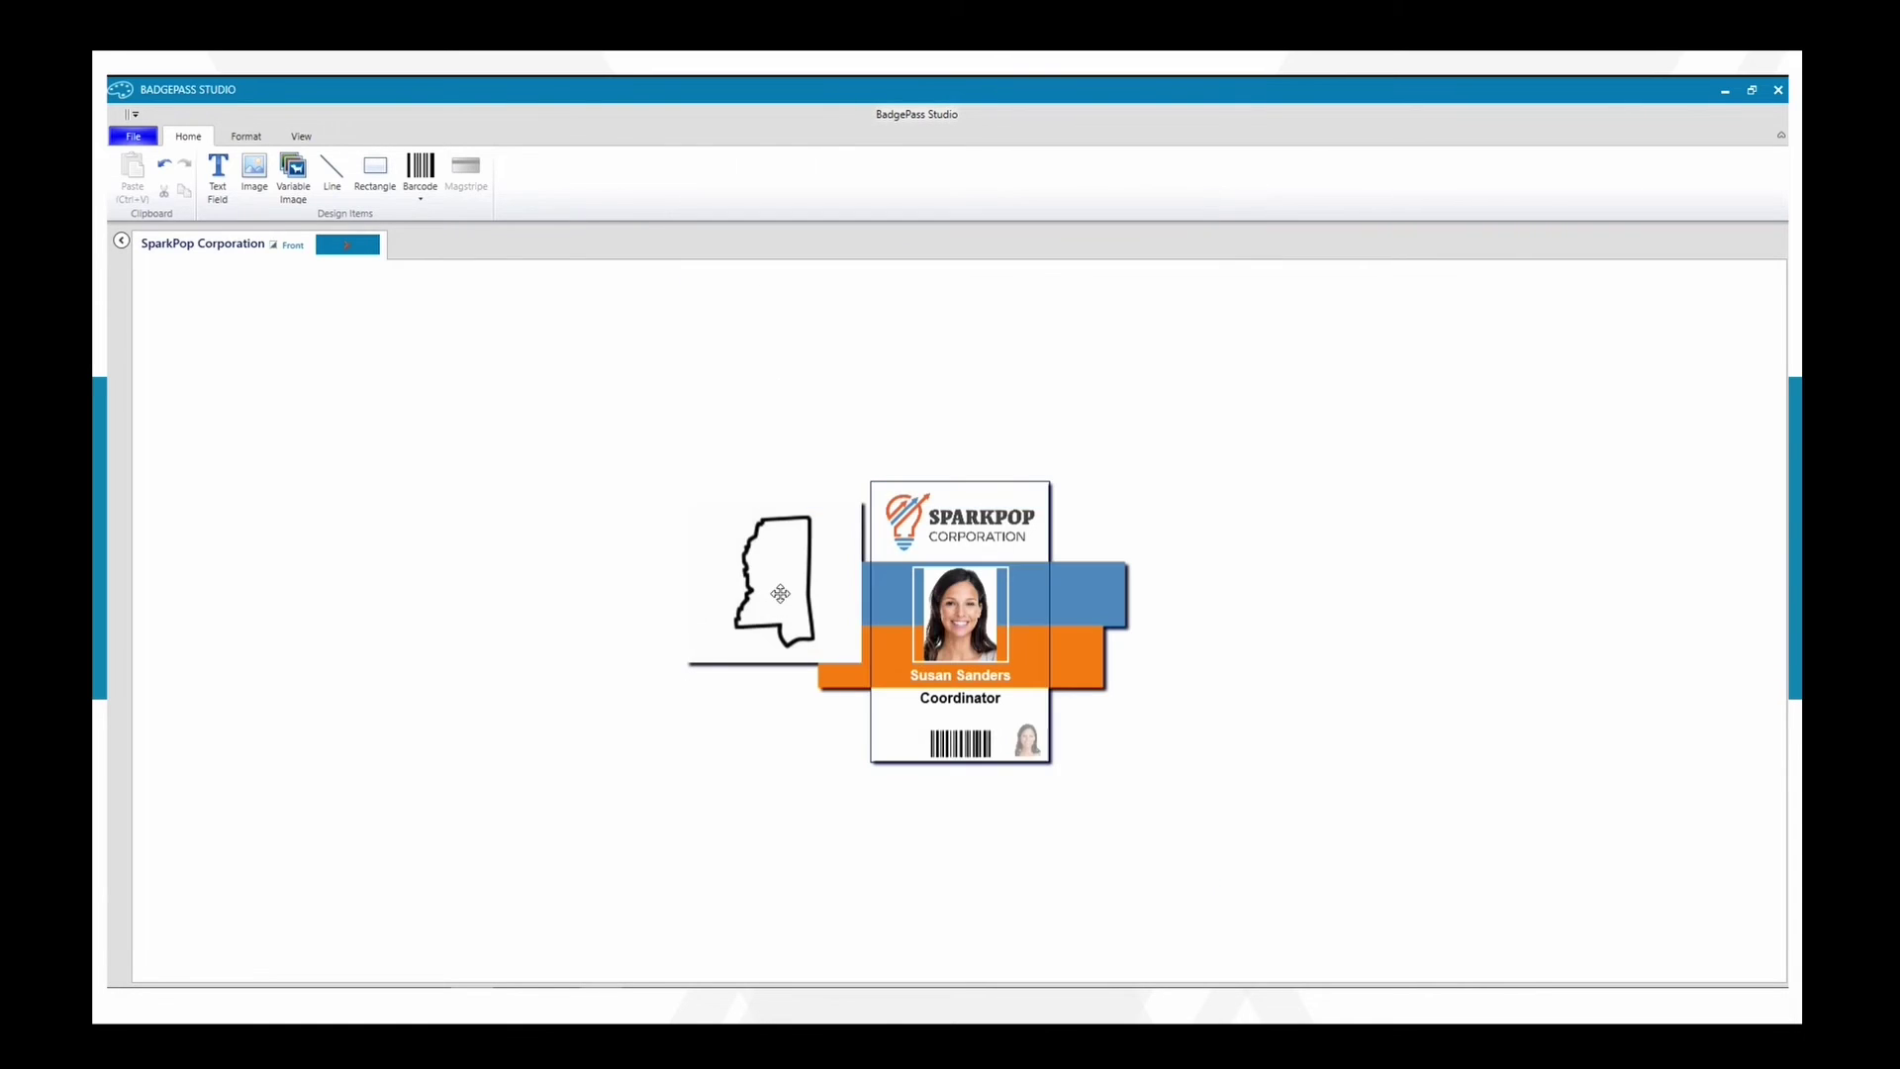
Shrink the Mississippi image to about 42 by 42 and place it in the badge's lower-left corner, at about 7, 272
{"action": "left_click", "coordinate": [780, 593]}
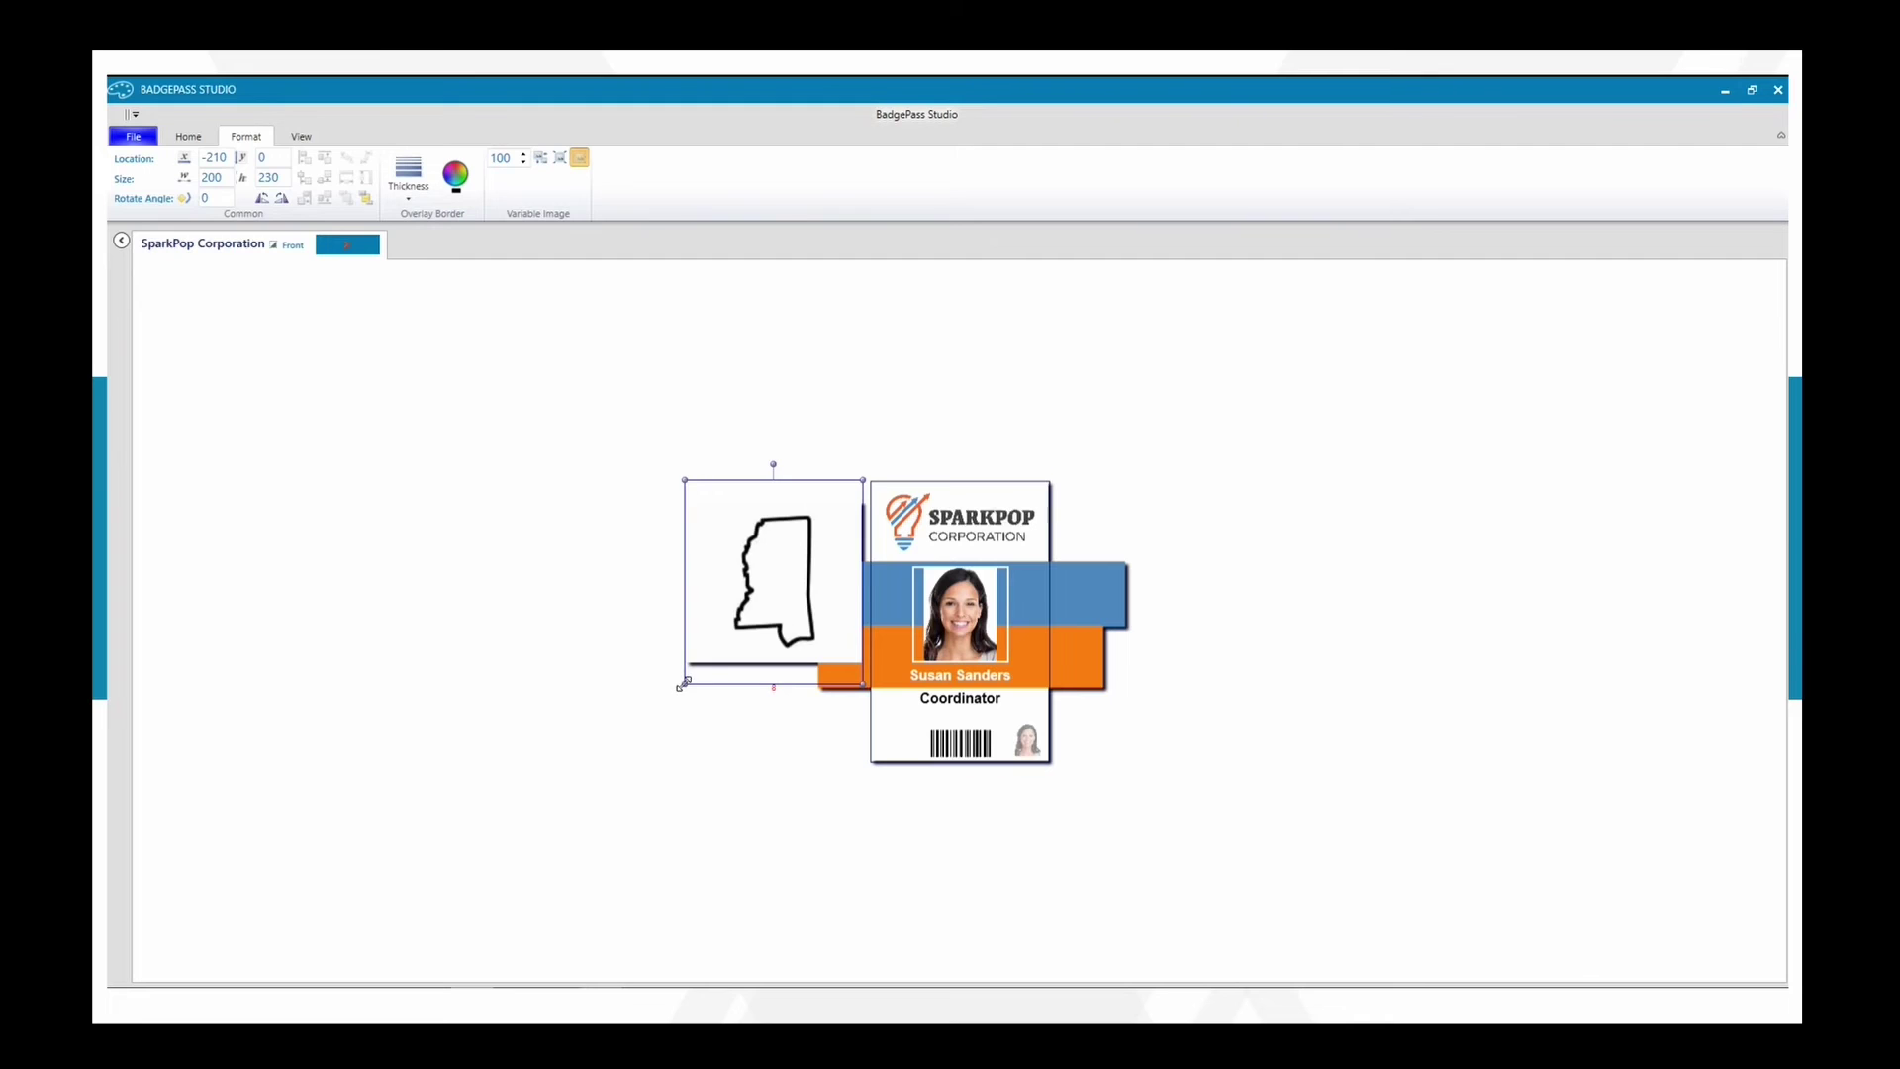
{"action": "left_click_drag", "start_coordinate": [681, 685], "coordinate": [893, 738]}
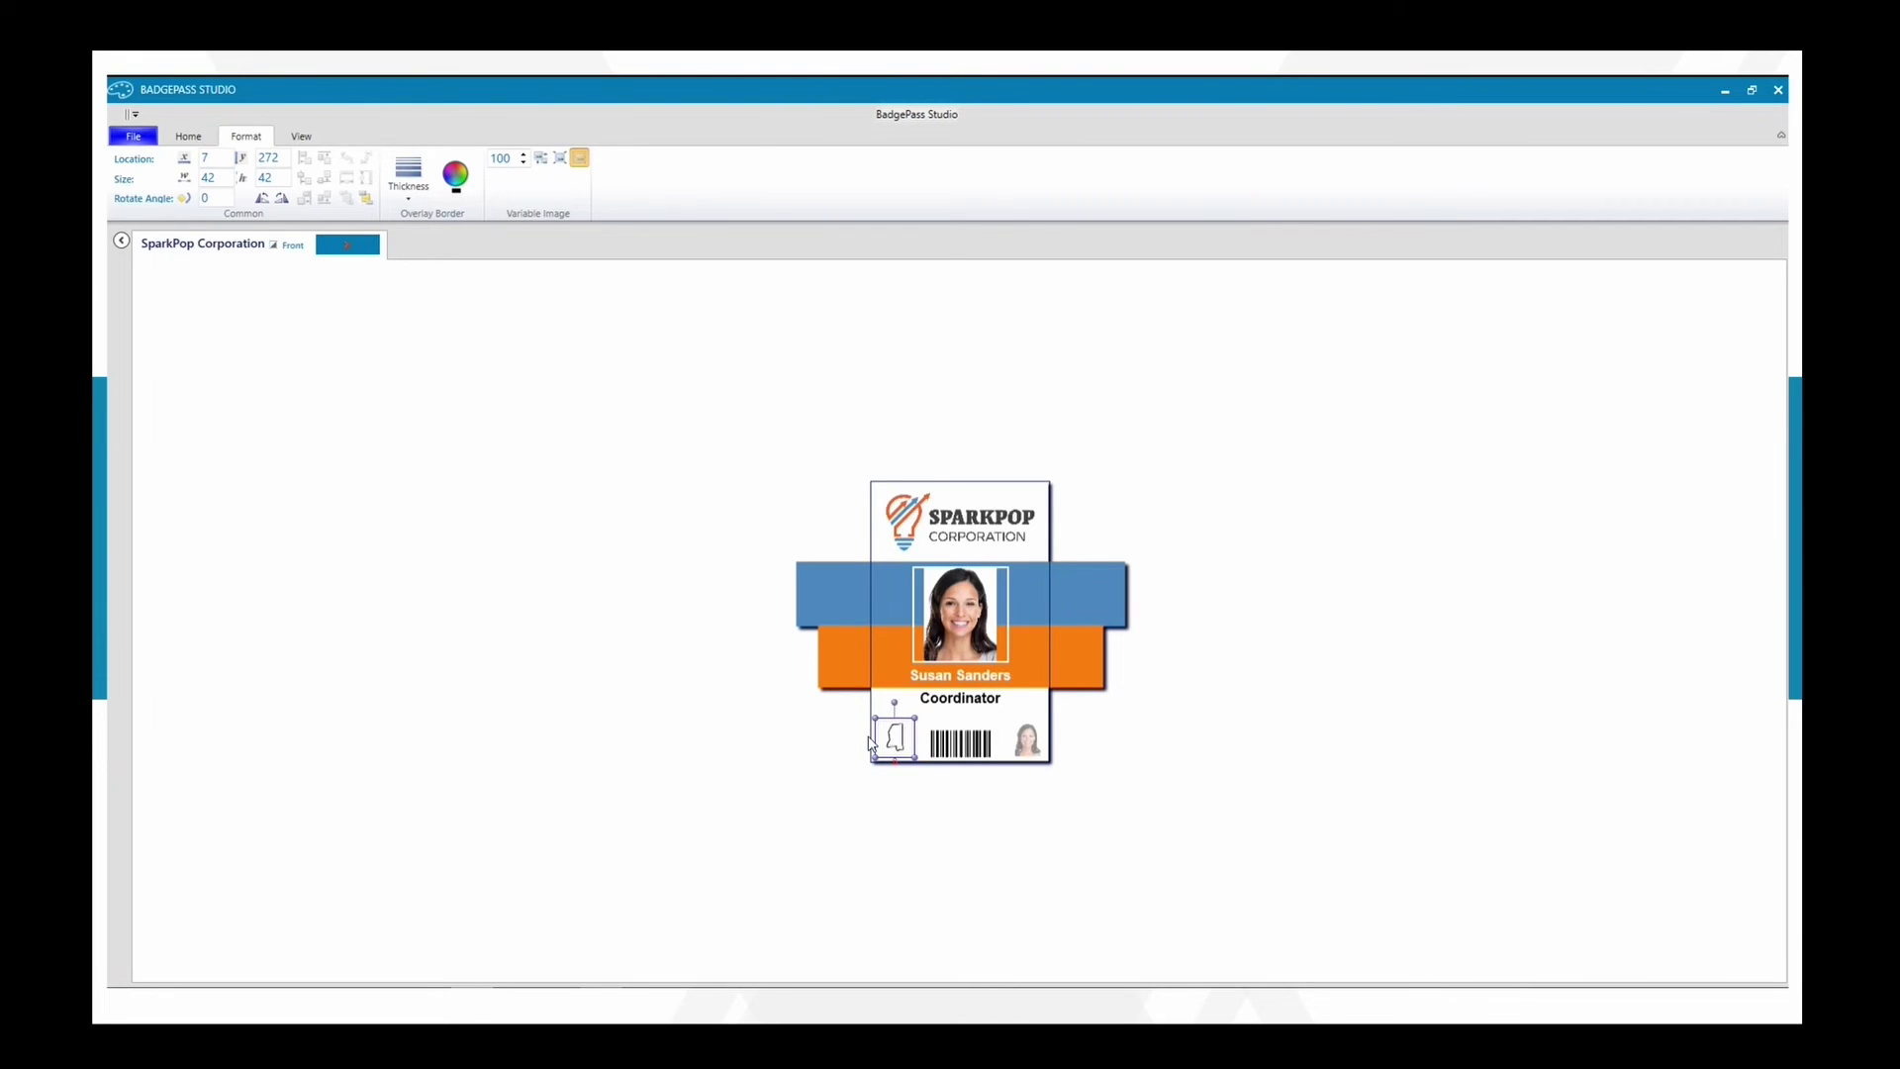
{"action": "left_click", "coordinate": [618, 726]}
{"action": "left_click", "coordinate": [899, 737]}
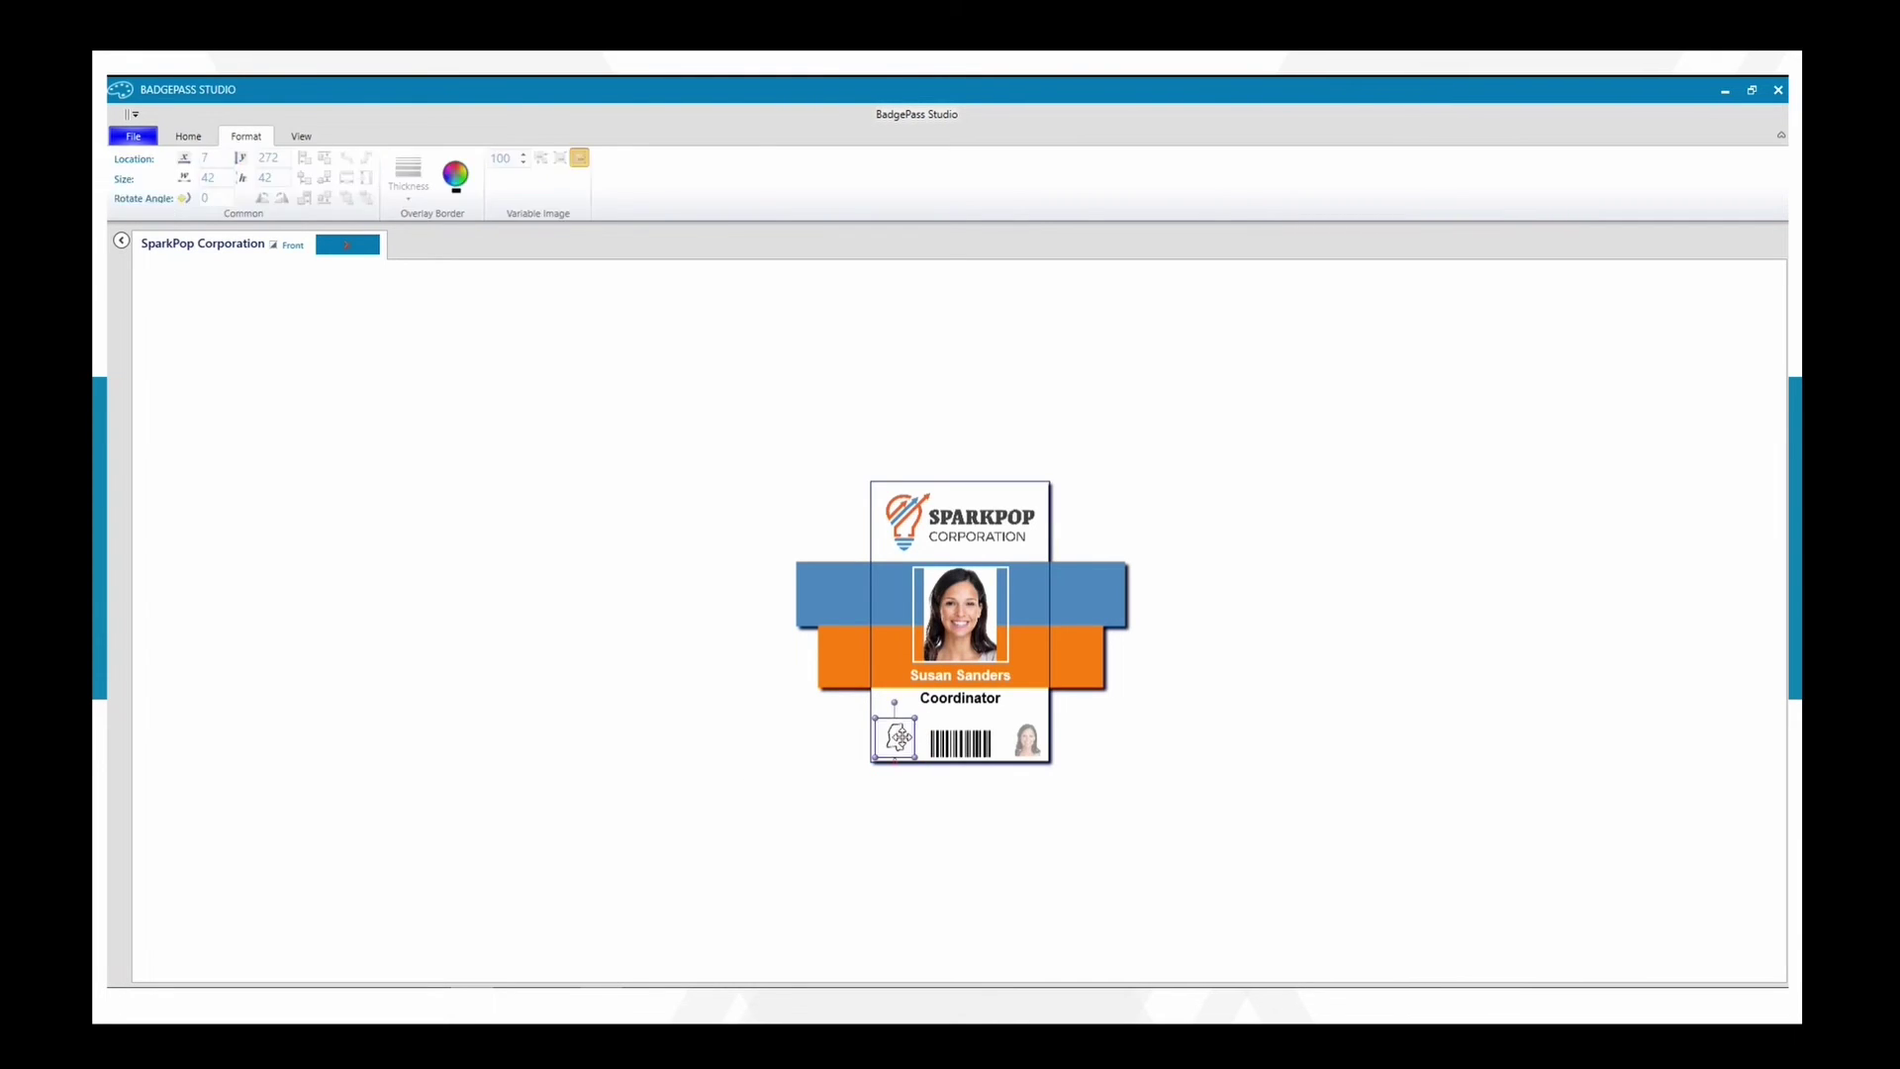
{"action": "left_click", "coordinate": [532, 534]}
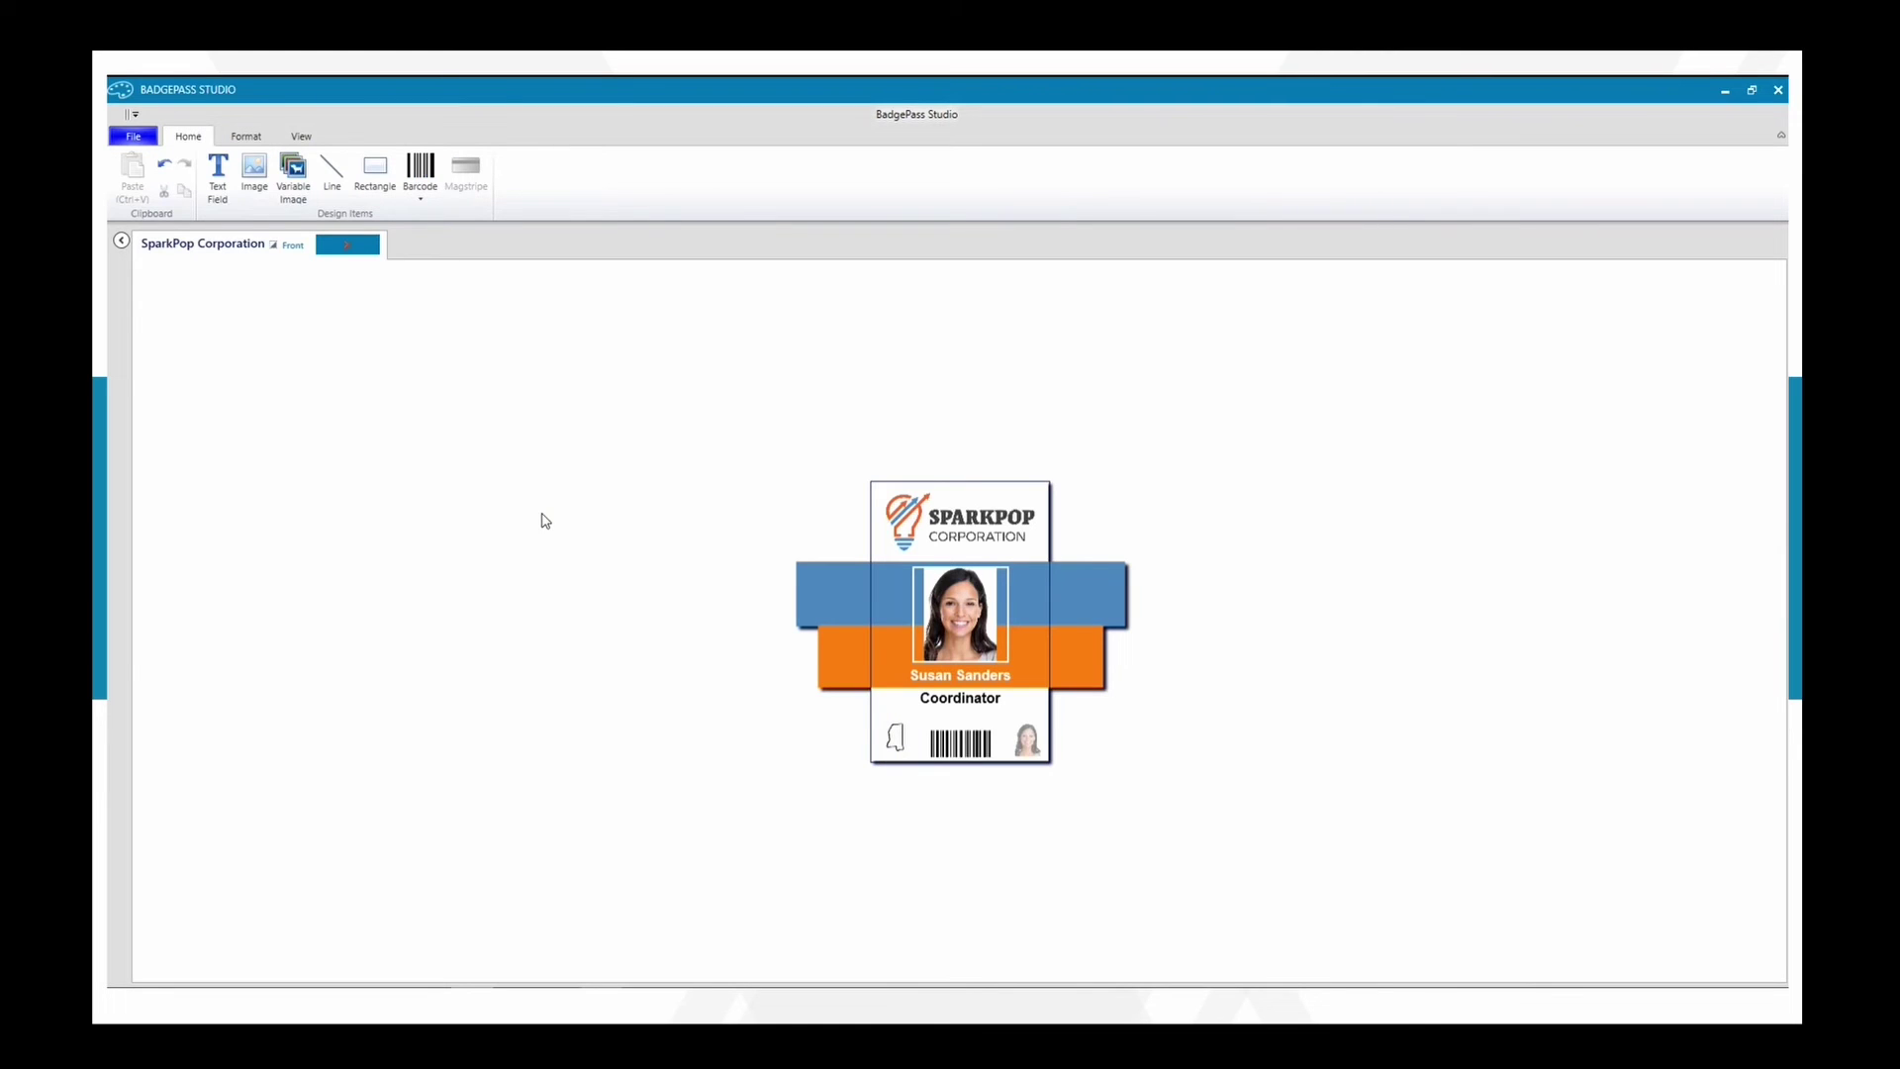
{"action": "left_click", "coordinate": [374, 171]}
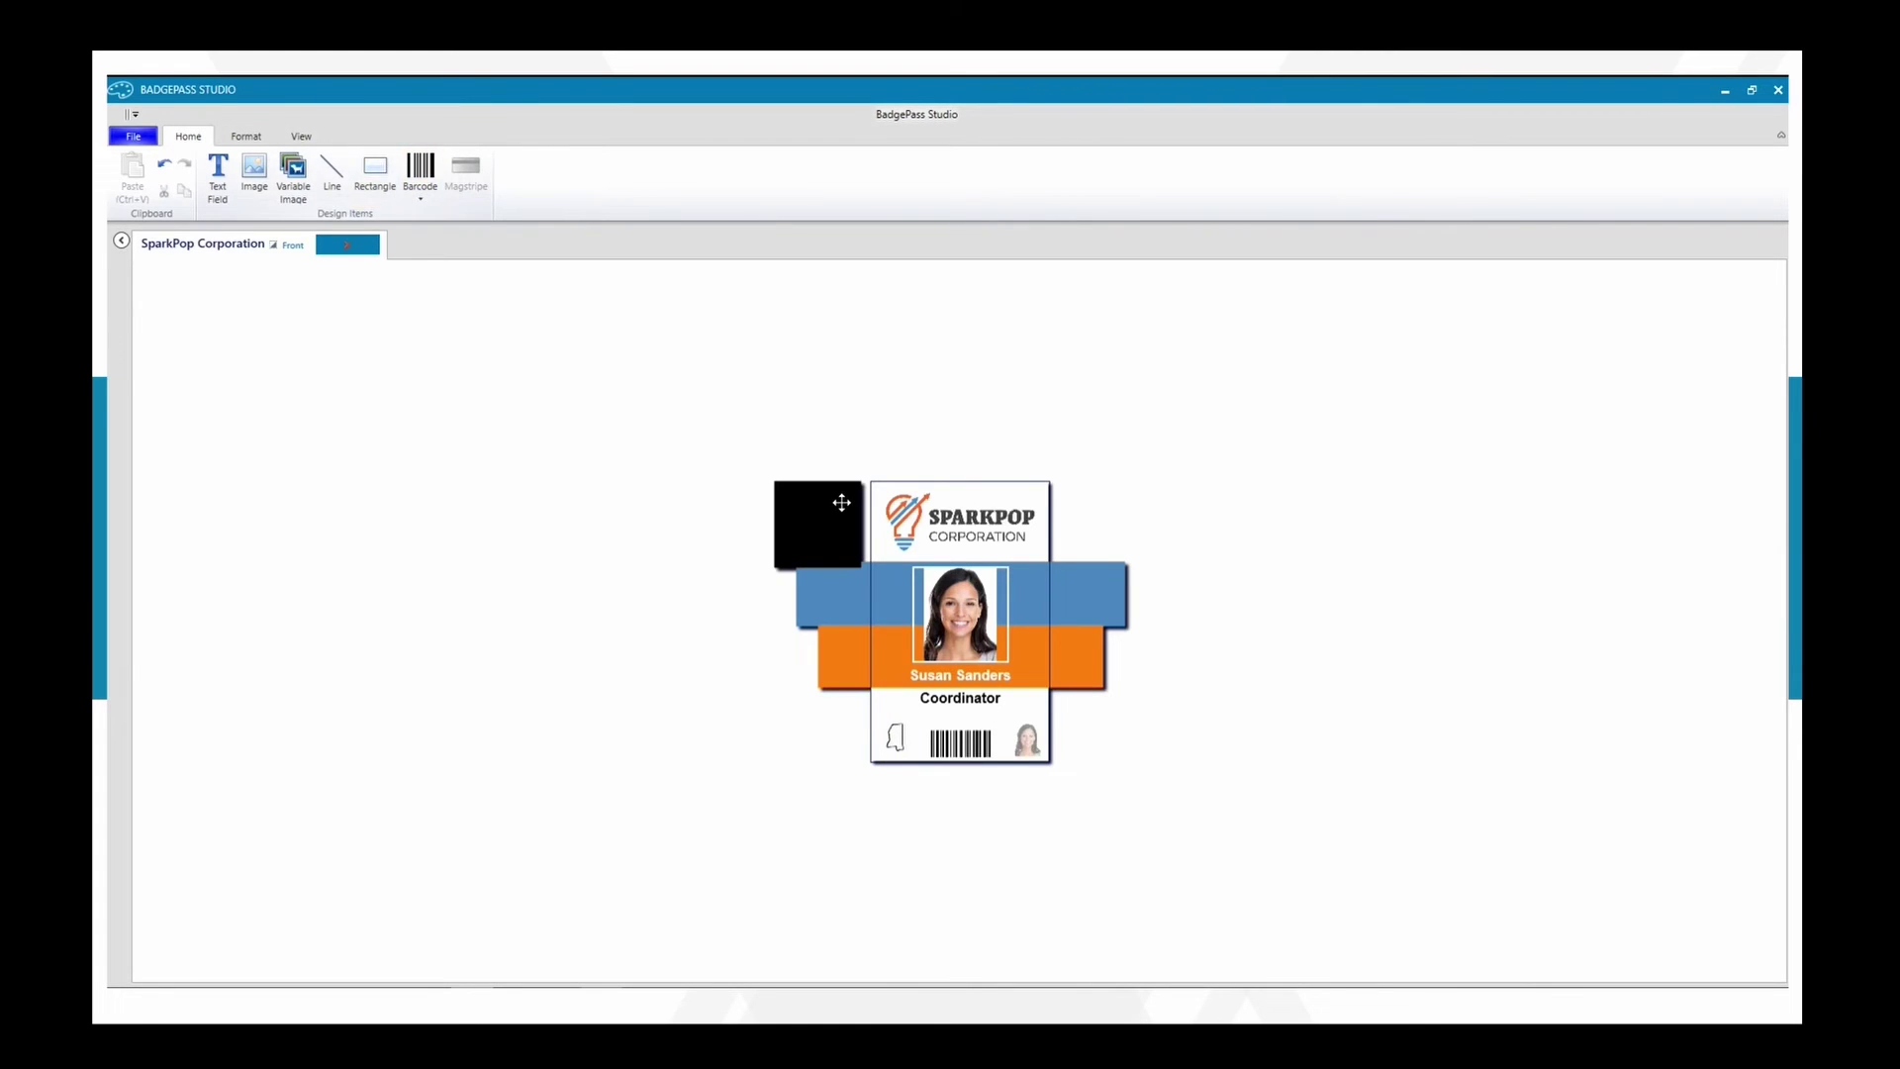
{"action": "left_click", "coordinate": [841, 503]}
{"action": "key", "text": "Delete"}
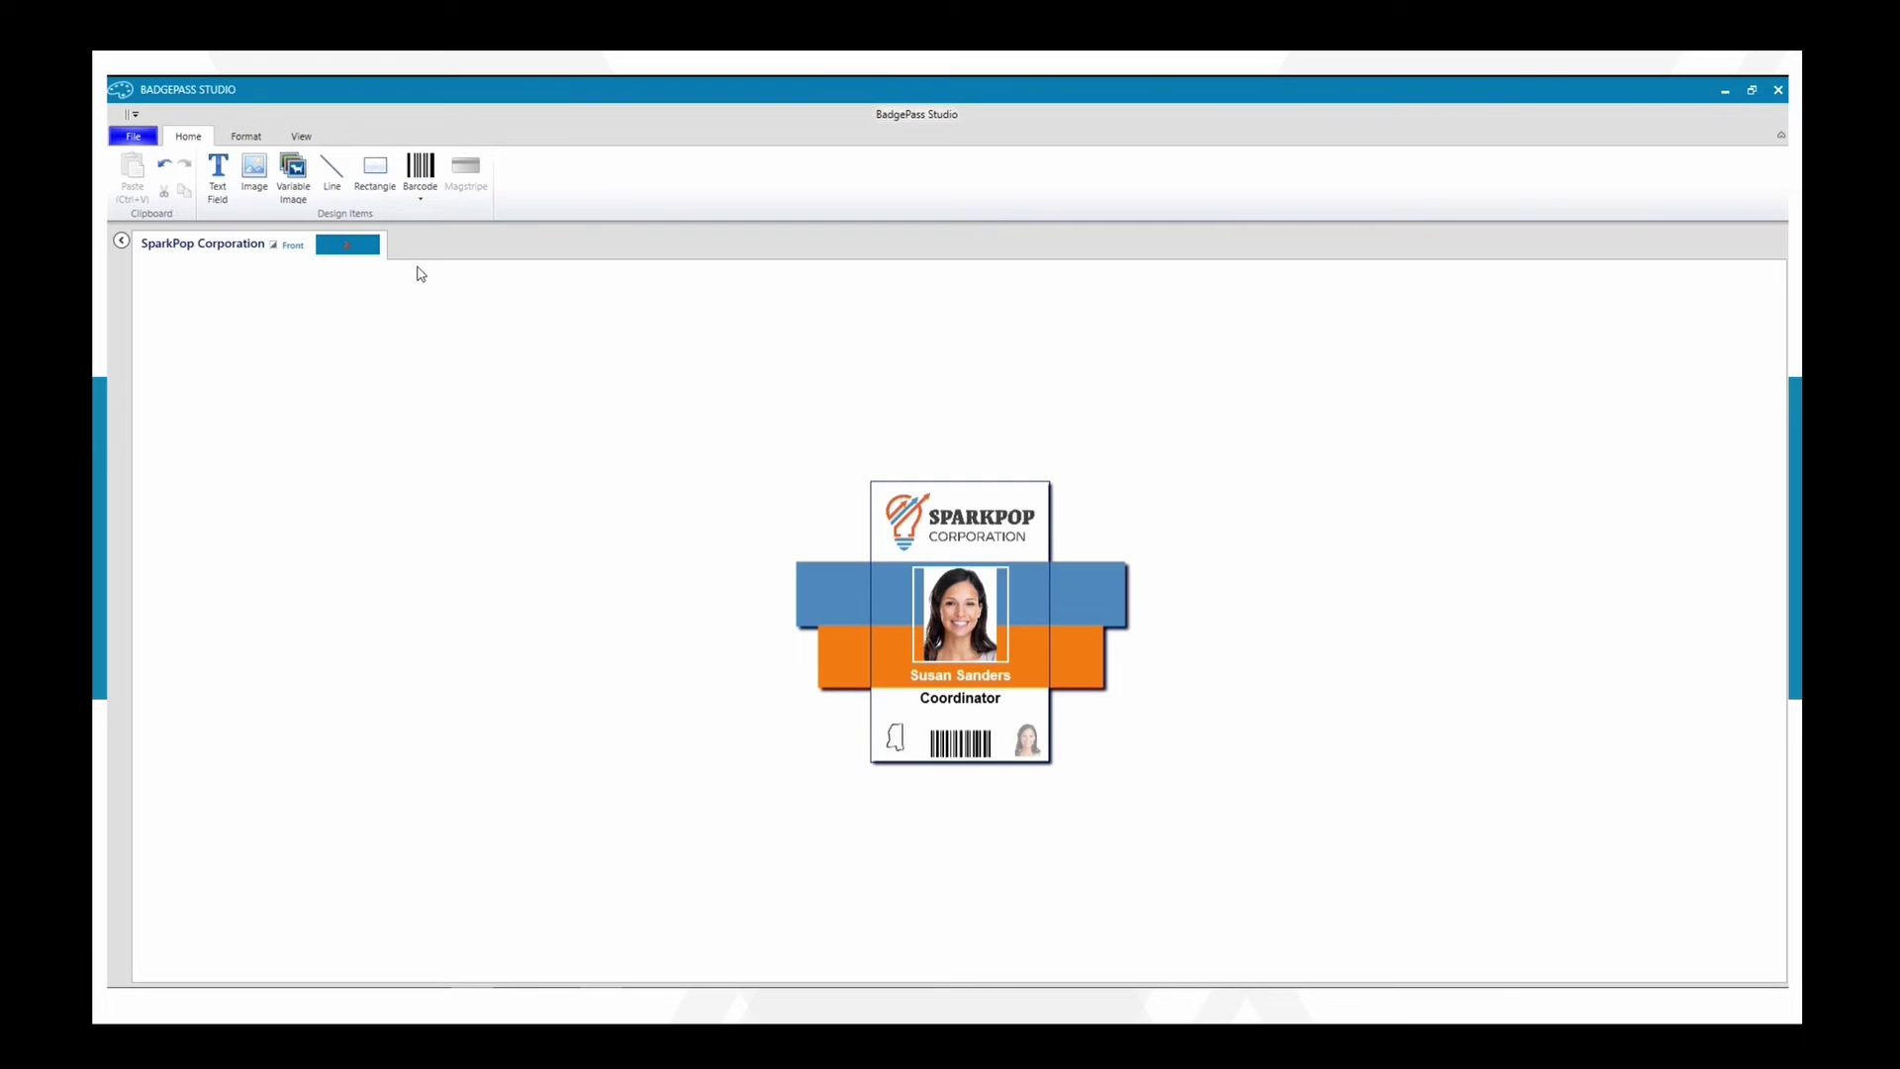
Create a second variable image with Location as its trigger field and load the LA Employee picture
{"action": "left_click", "coordinate": [293, 173]}
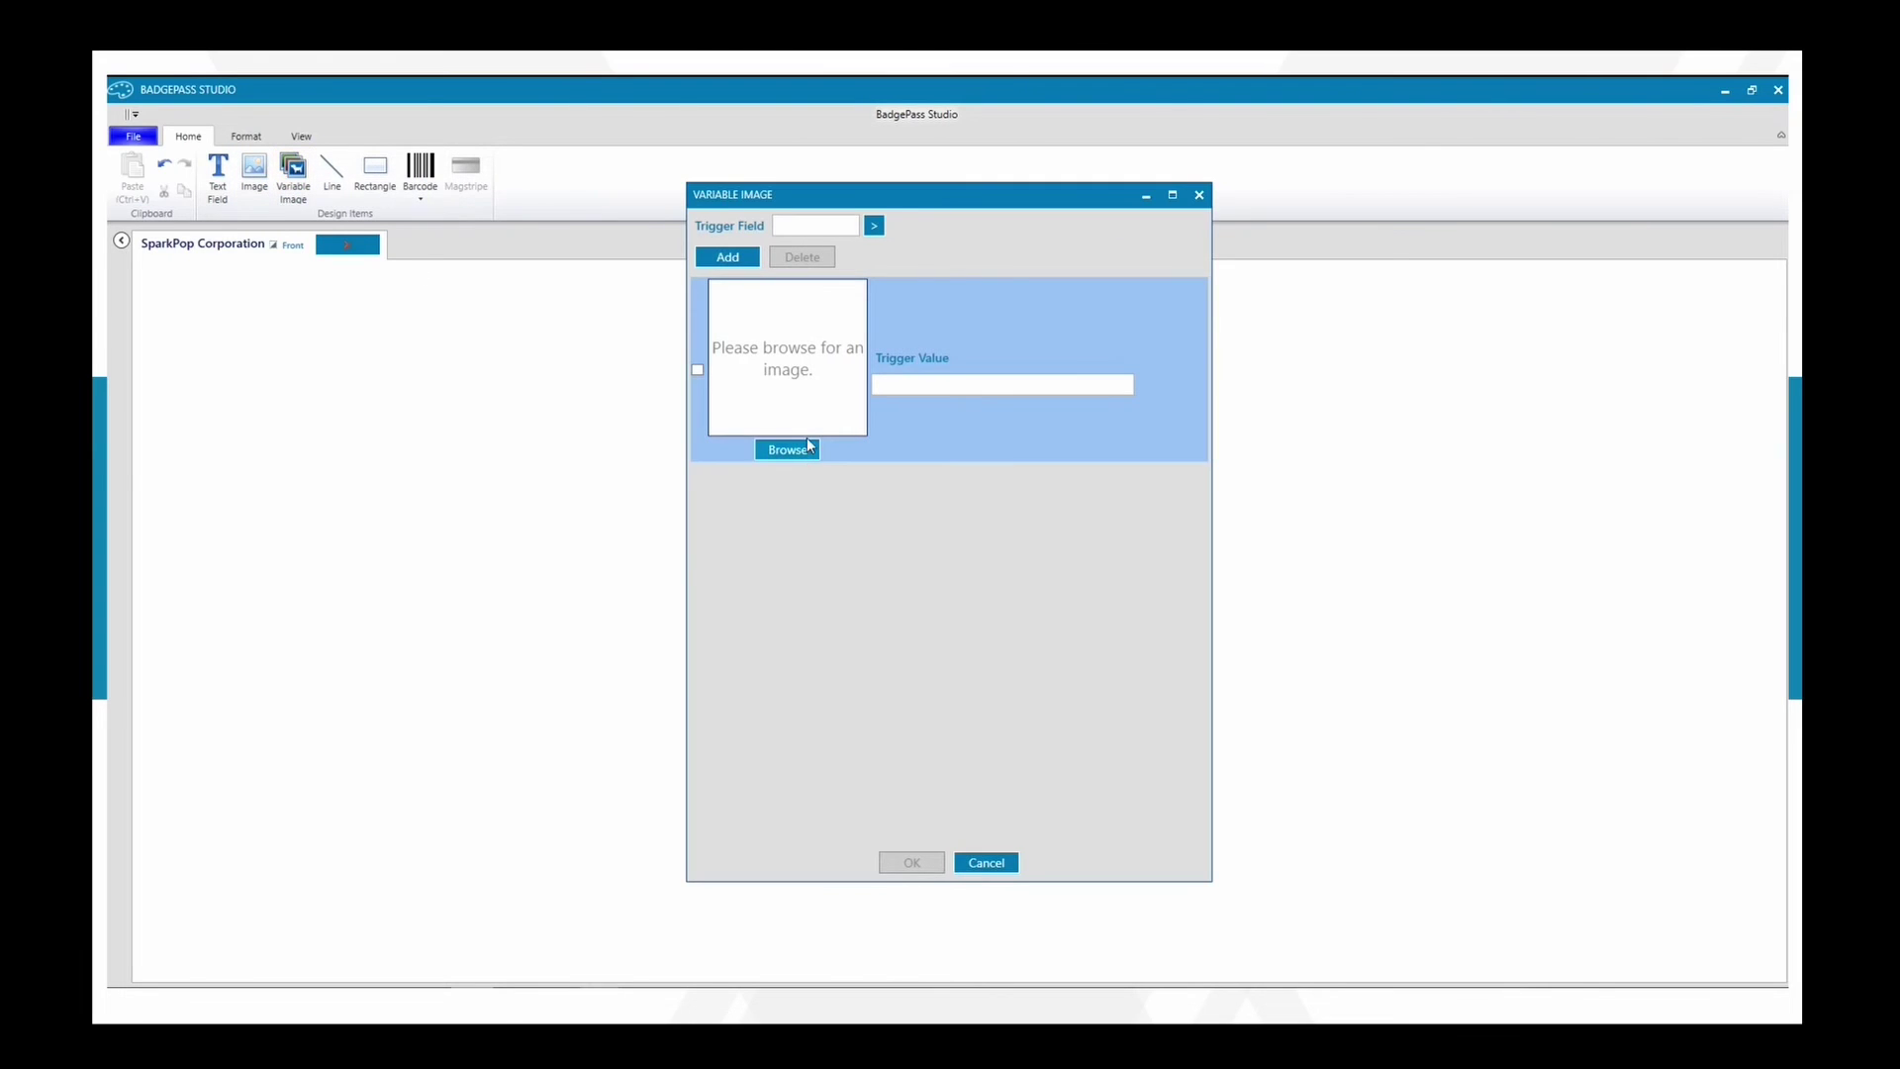
{"action": "left_click", "coordinate": [875, 226]}
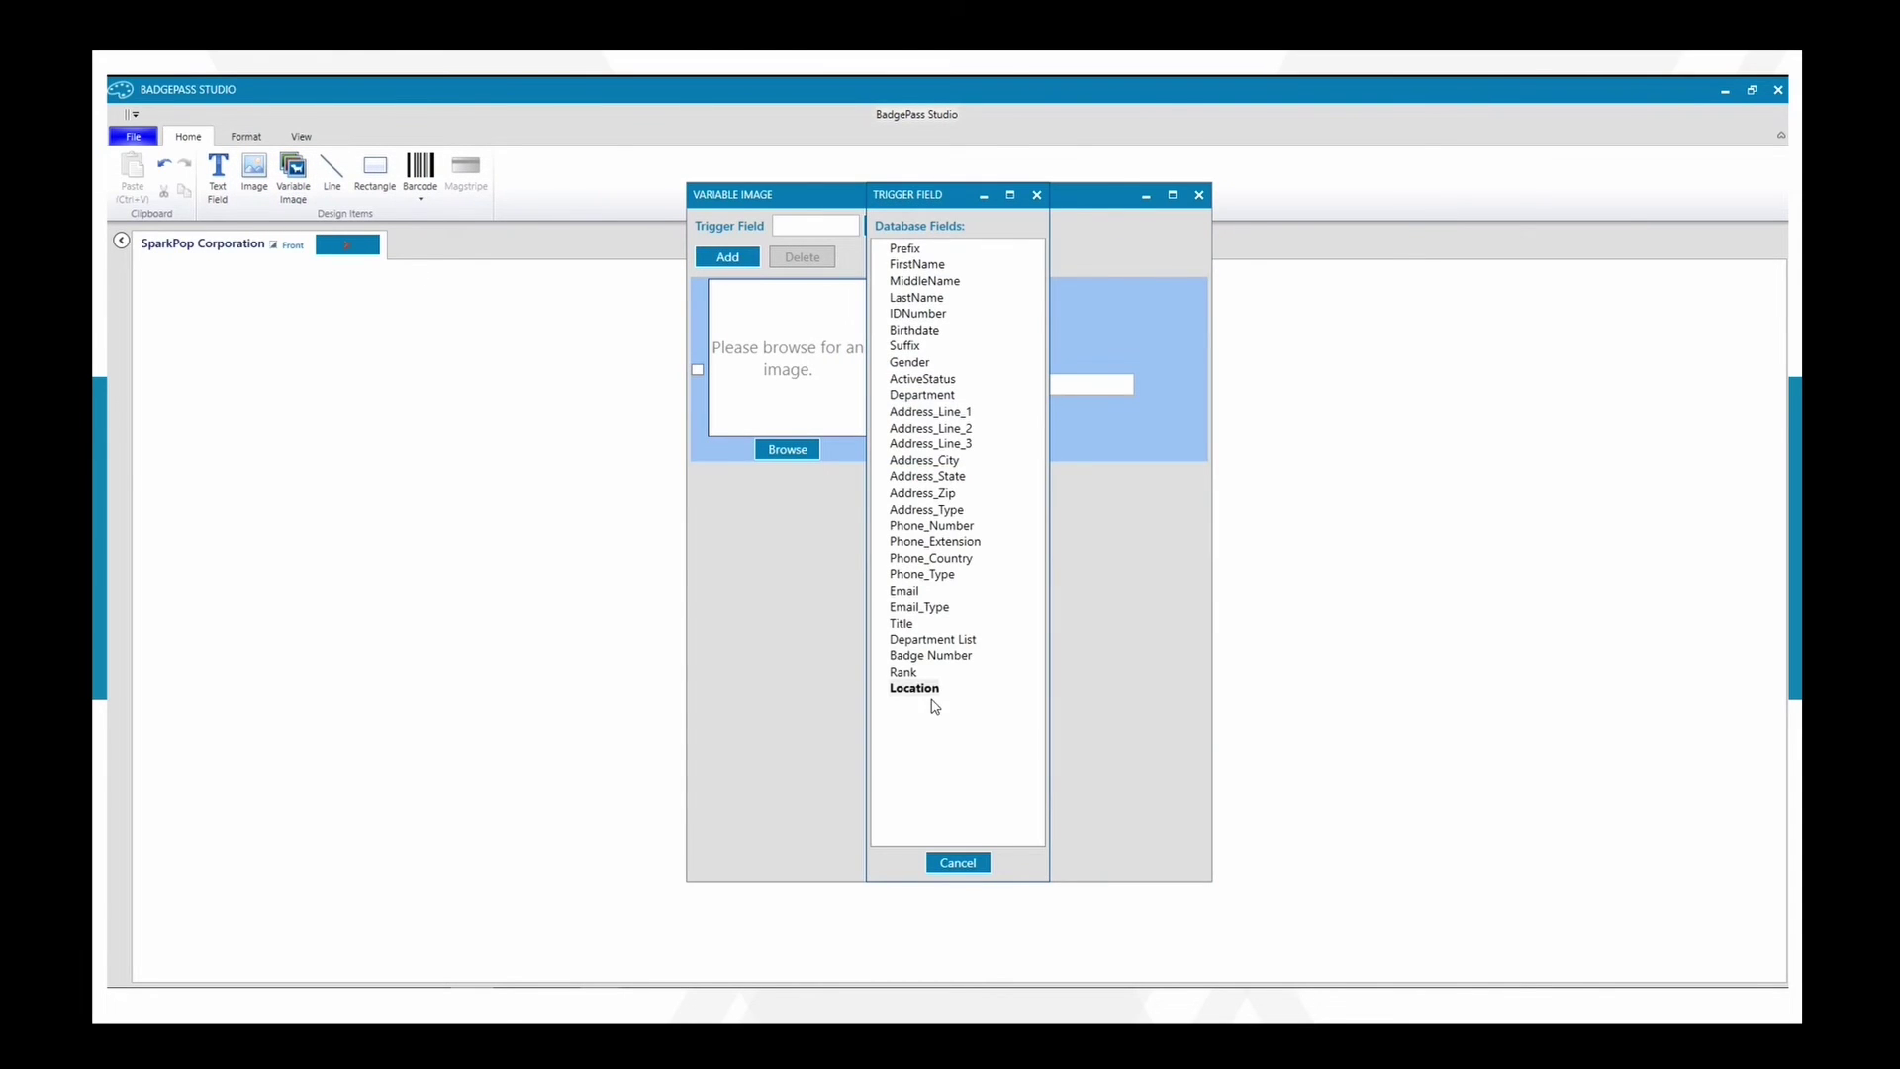
{"action": "double_click", "coordinate": [930, 691]}
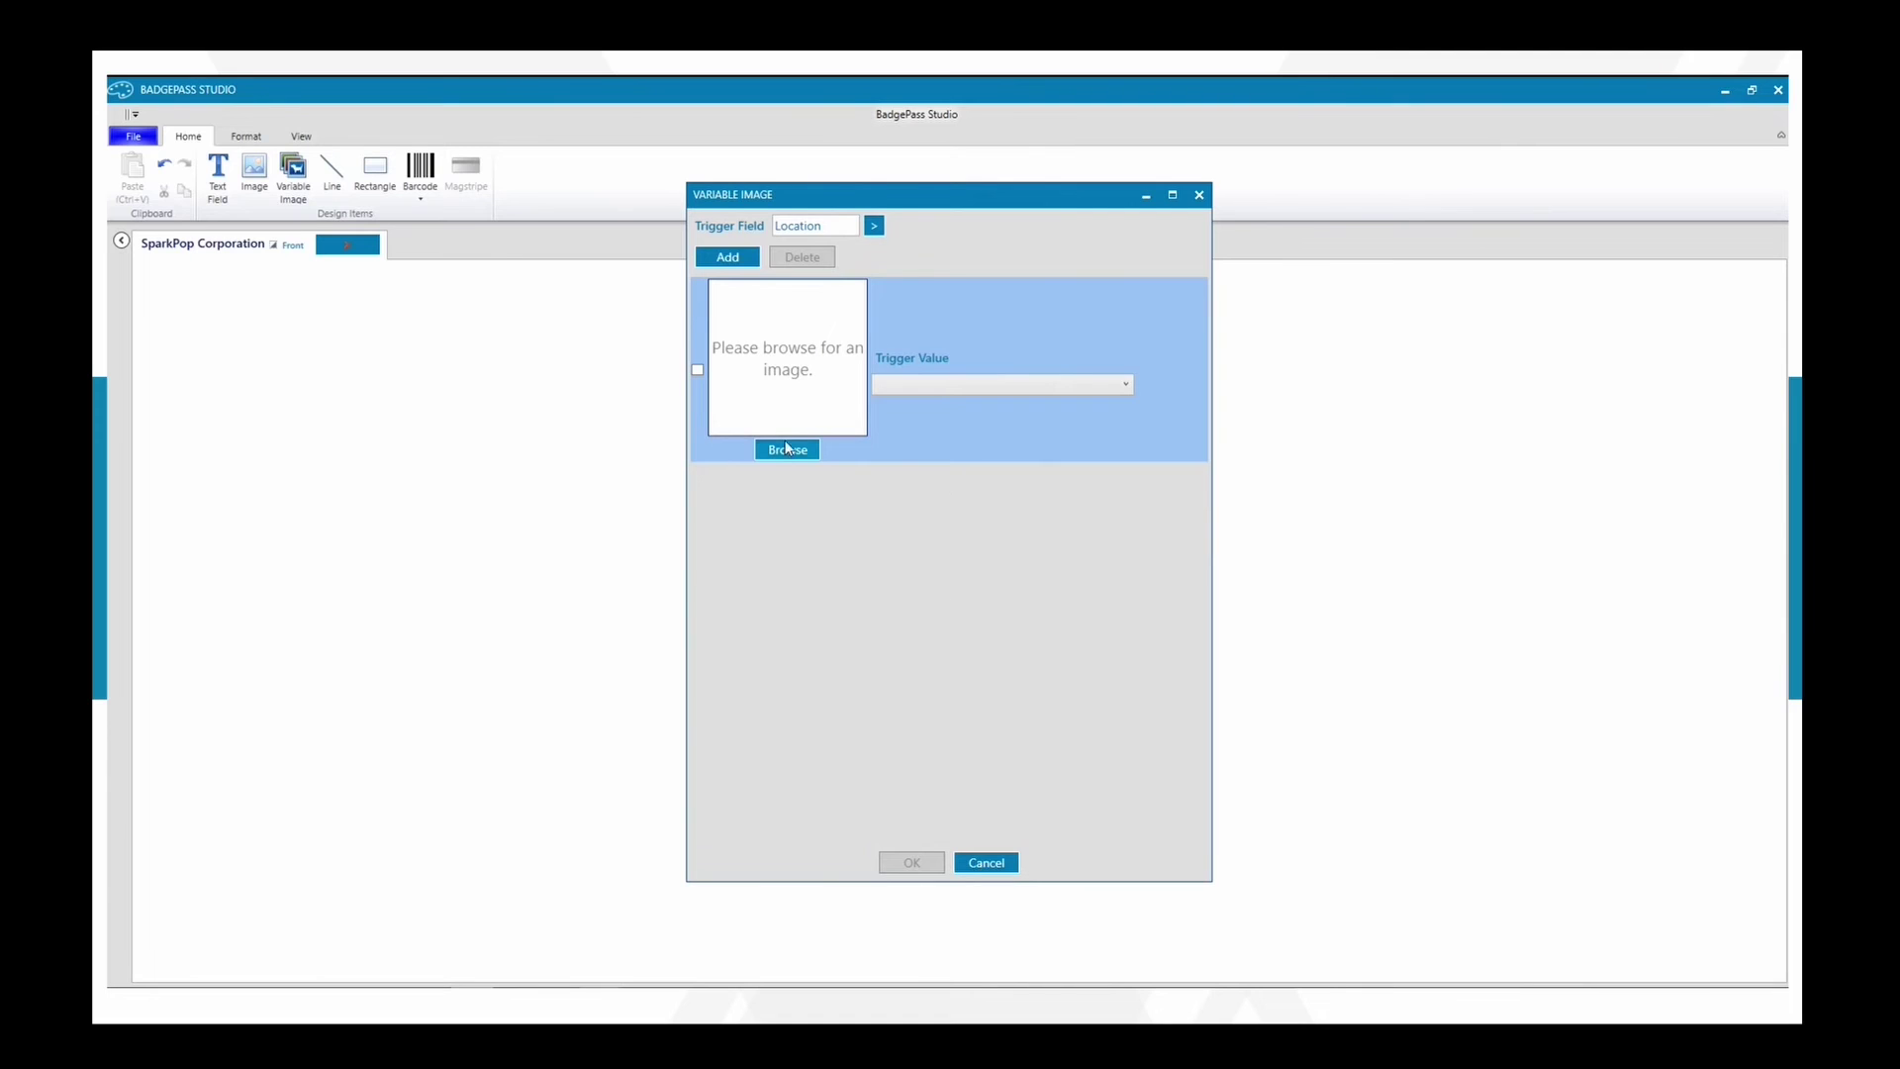
{"action": "left_click", "coordinate": [786, 448]}
{"action": "left_click", "coordinate": [1296, 310]}
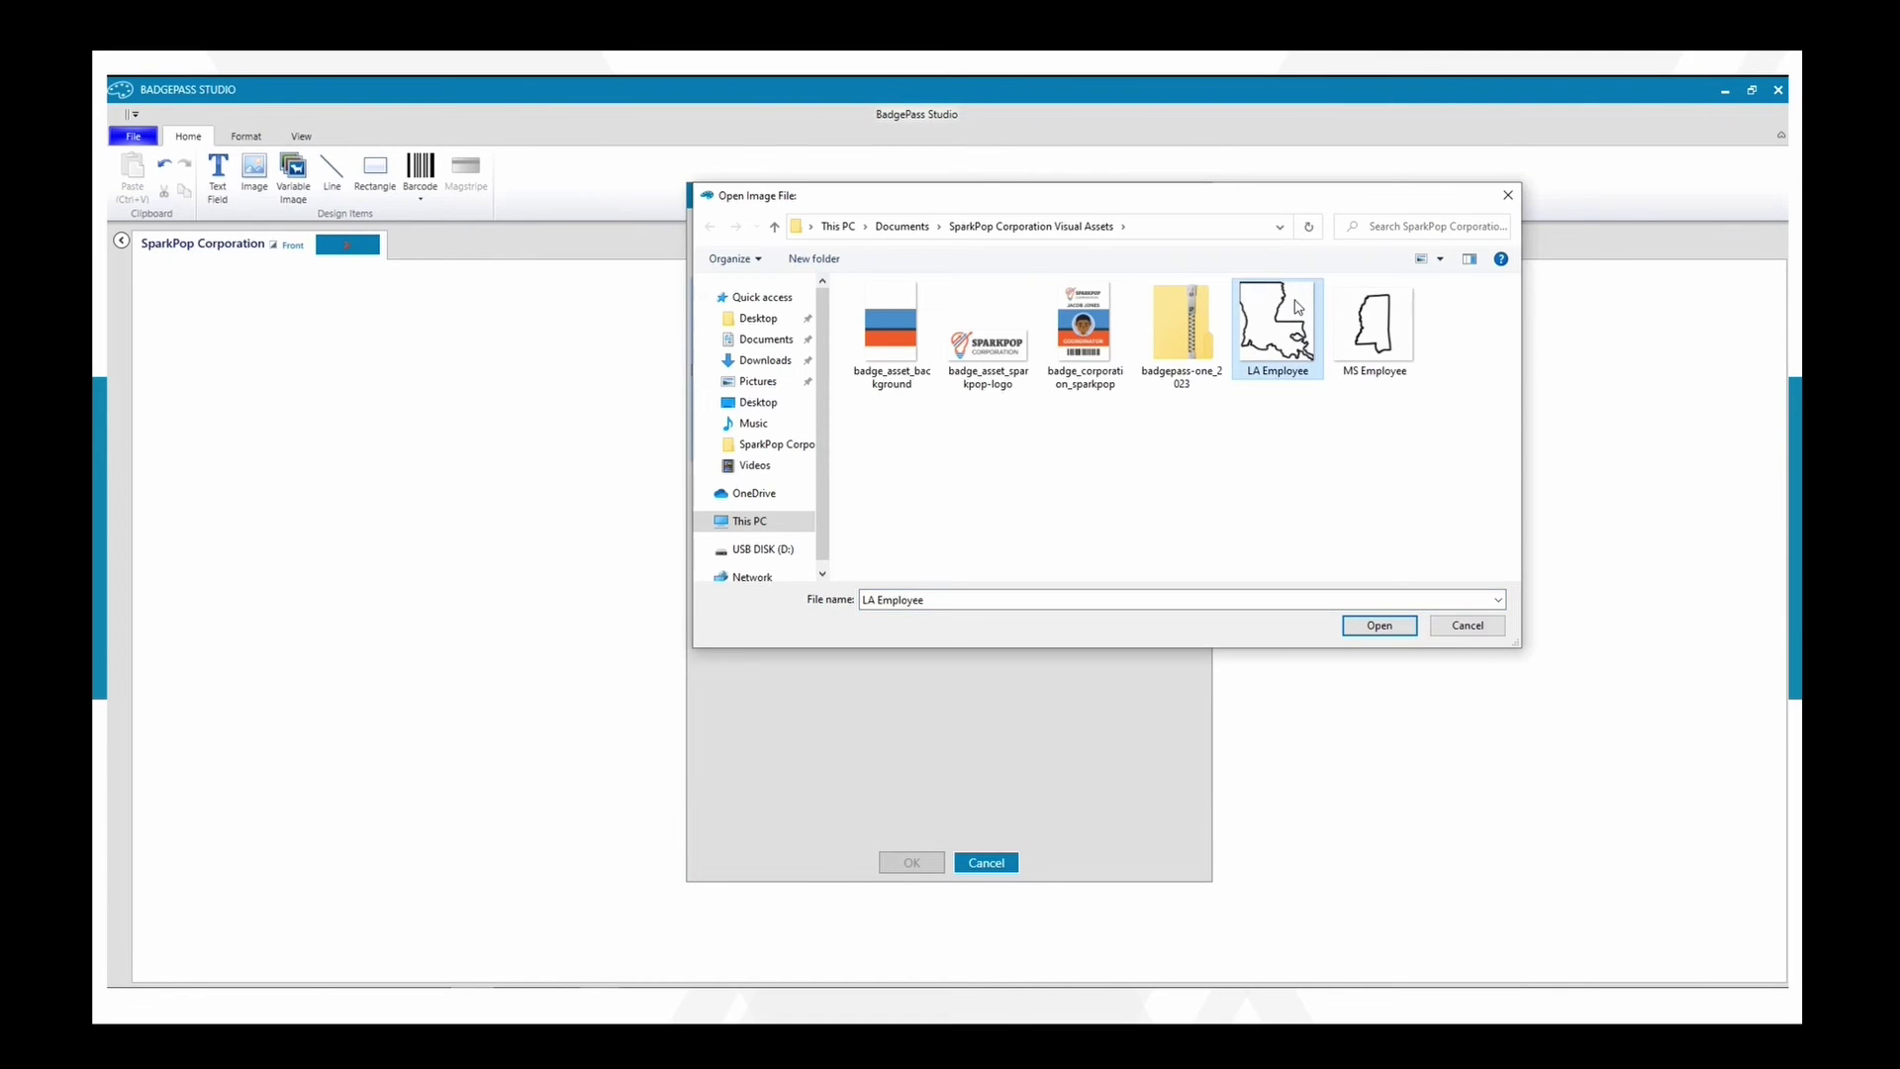
{"action": "left_click", "coordinate": [1378, 625]}
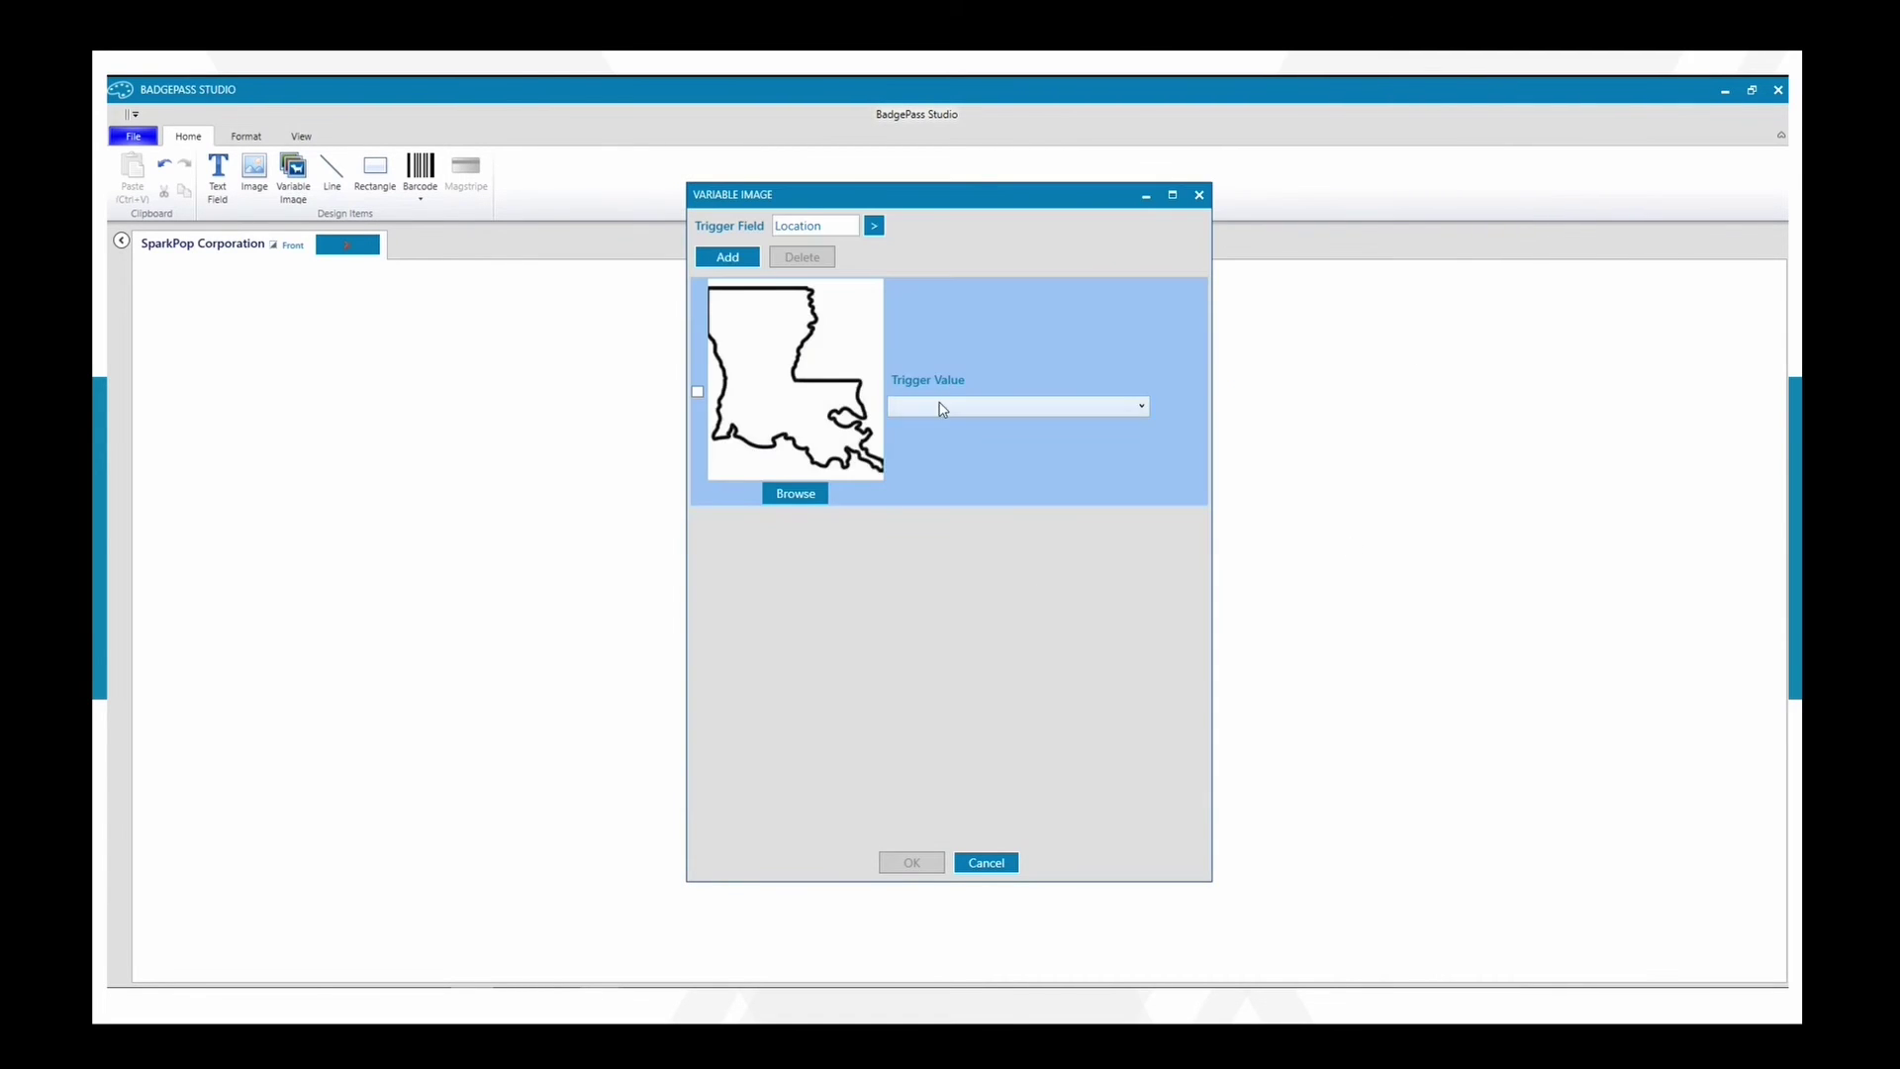
Assign Louisiana as the trigger value for the LA Employee picture and accept the variable image
{"action": "left_click", "coordinate": [941, 409]}
{"action": "left_click", "coordinate": [934, 447]}
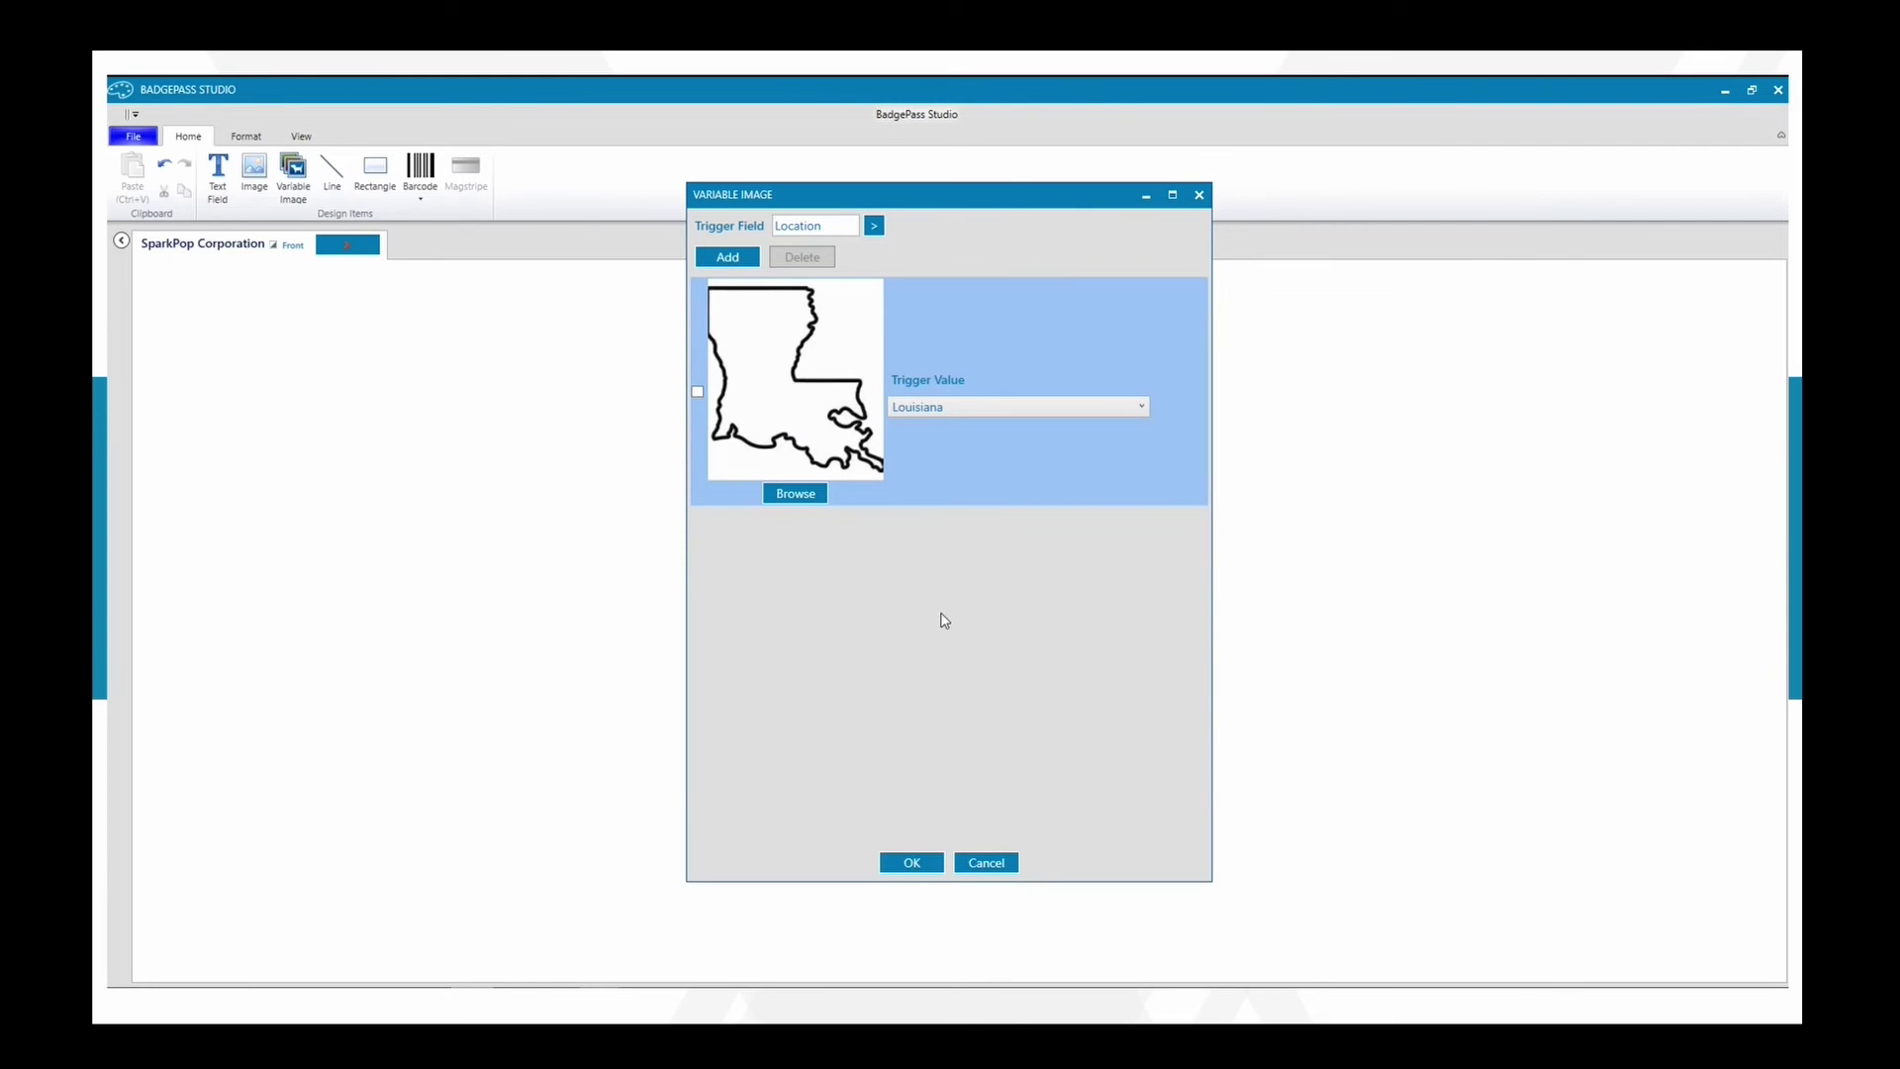
{"action": "left_click", "coordinate": [908, 865]}
Shrink the Louisiana image to about 55 by 42 and place it over the Mississippi image, at about 8, 271
{"action": "left_click", "coordinate": [807, 634]}
{"action": "left_click_drag", "start_coordinate": [787, 633], "coordinate": [622, 705]}
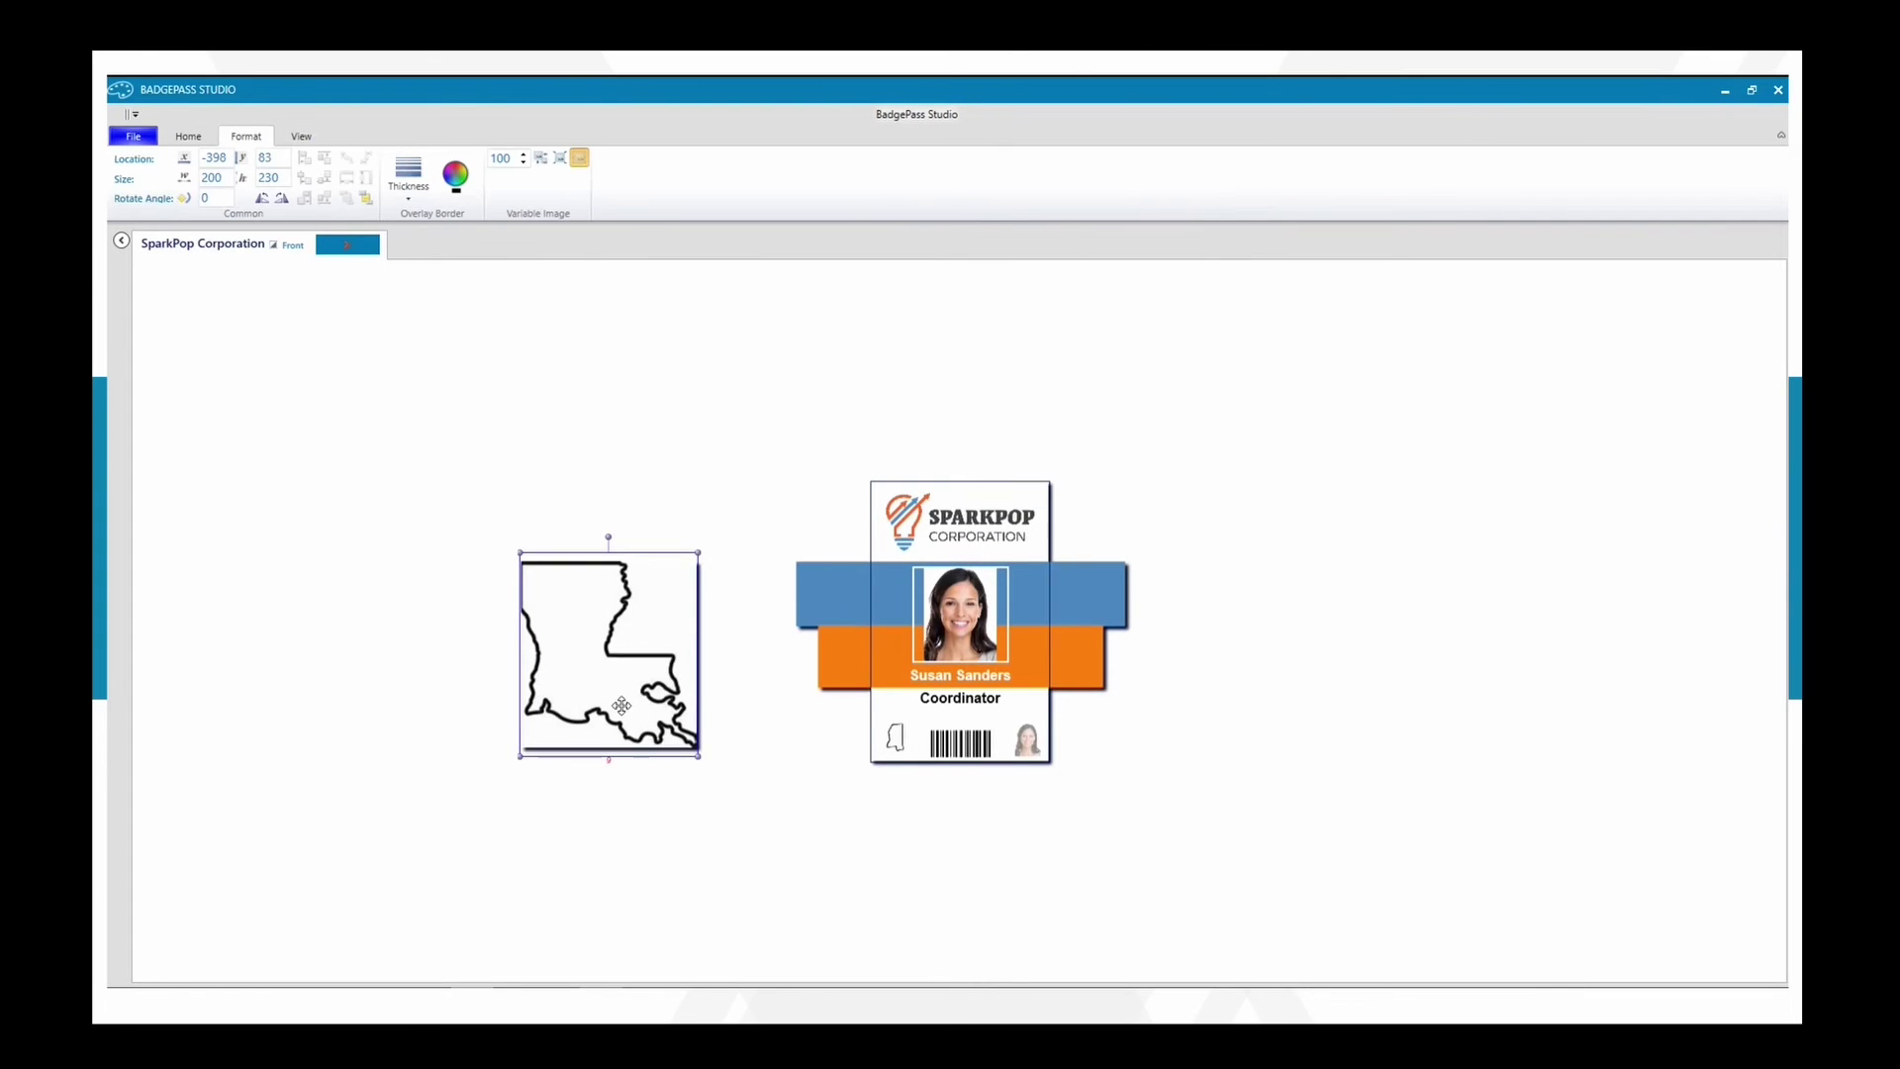
{"action": "left_click_drag", "start_coordinate": [699, 756], "coordinate": [901, 732]}
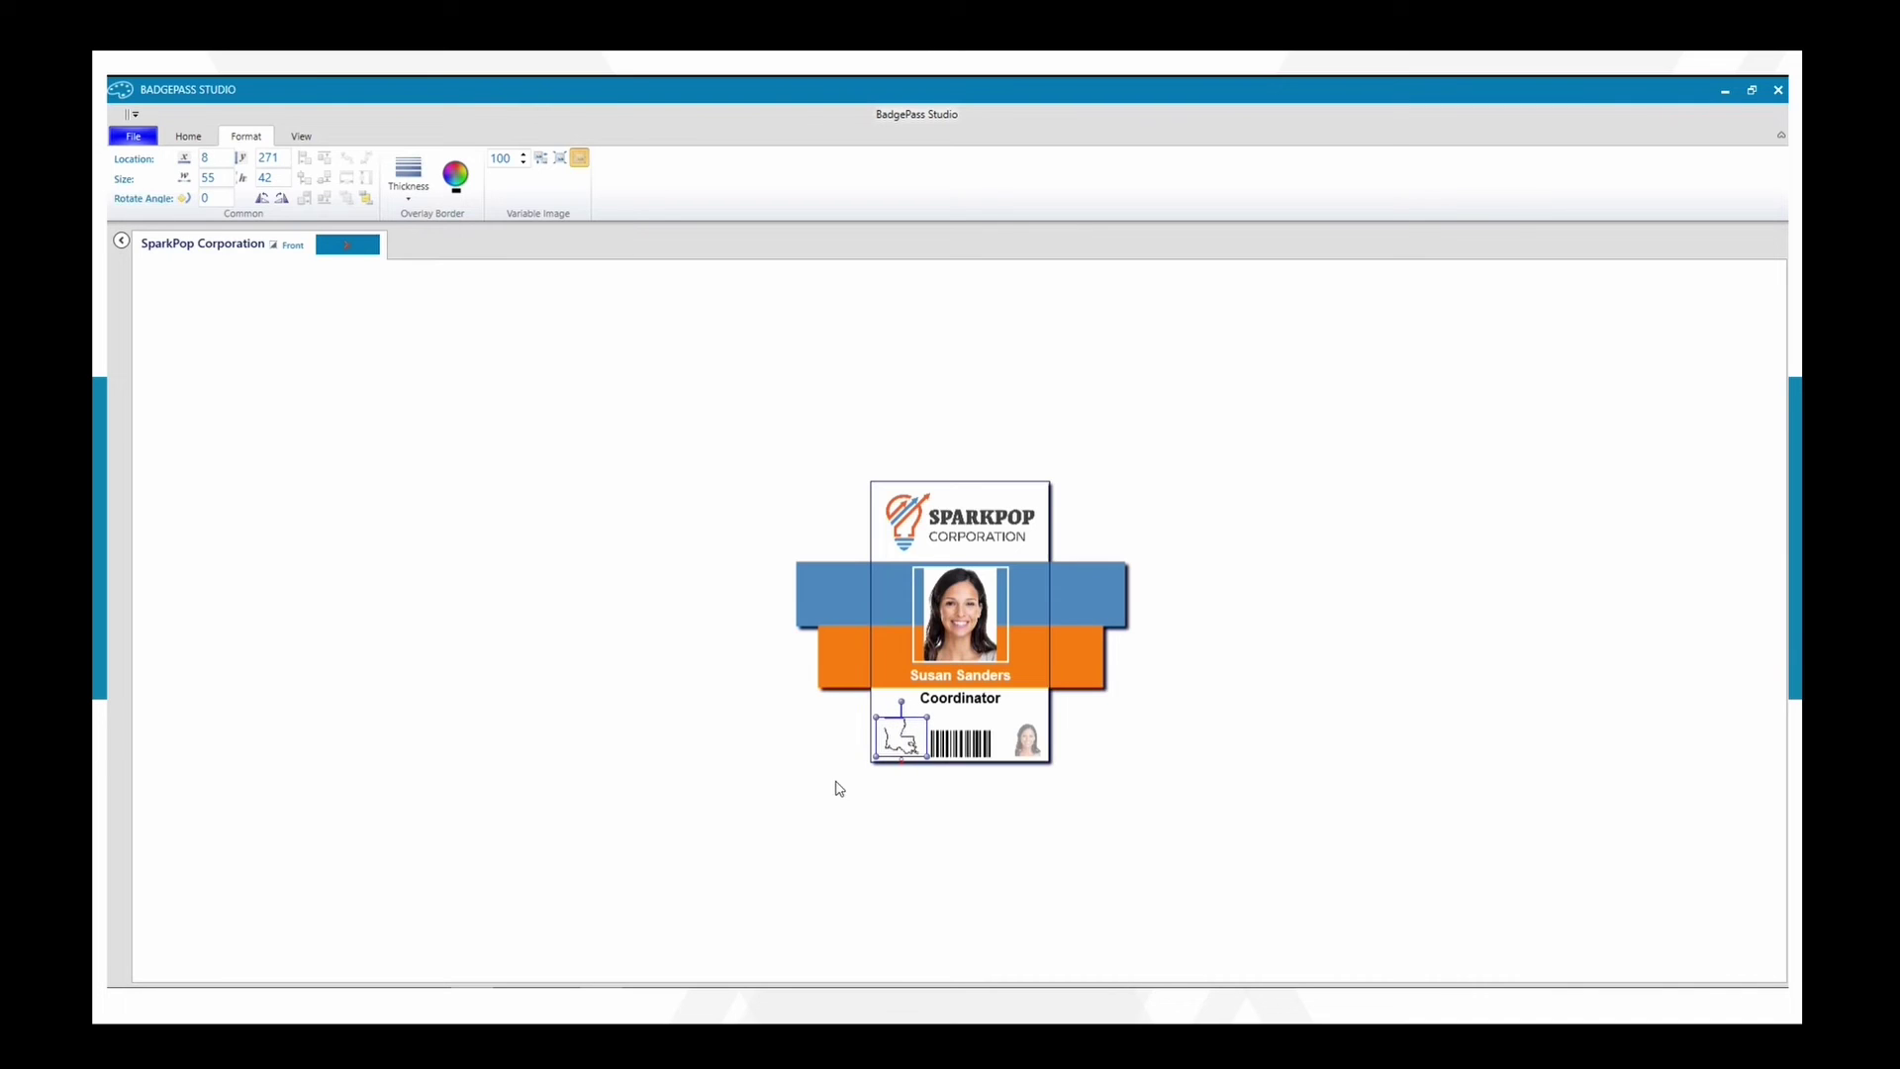
{"action": "left_click", "coordinate": [784, 806]}
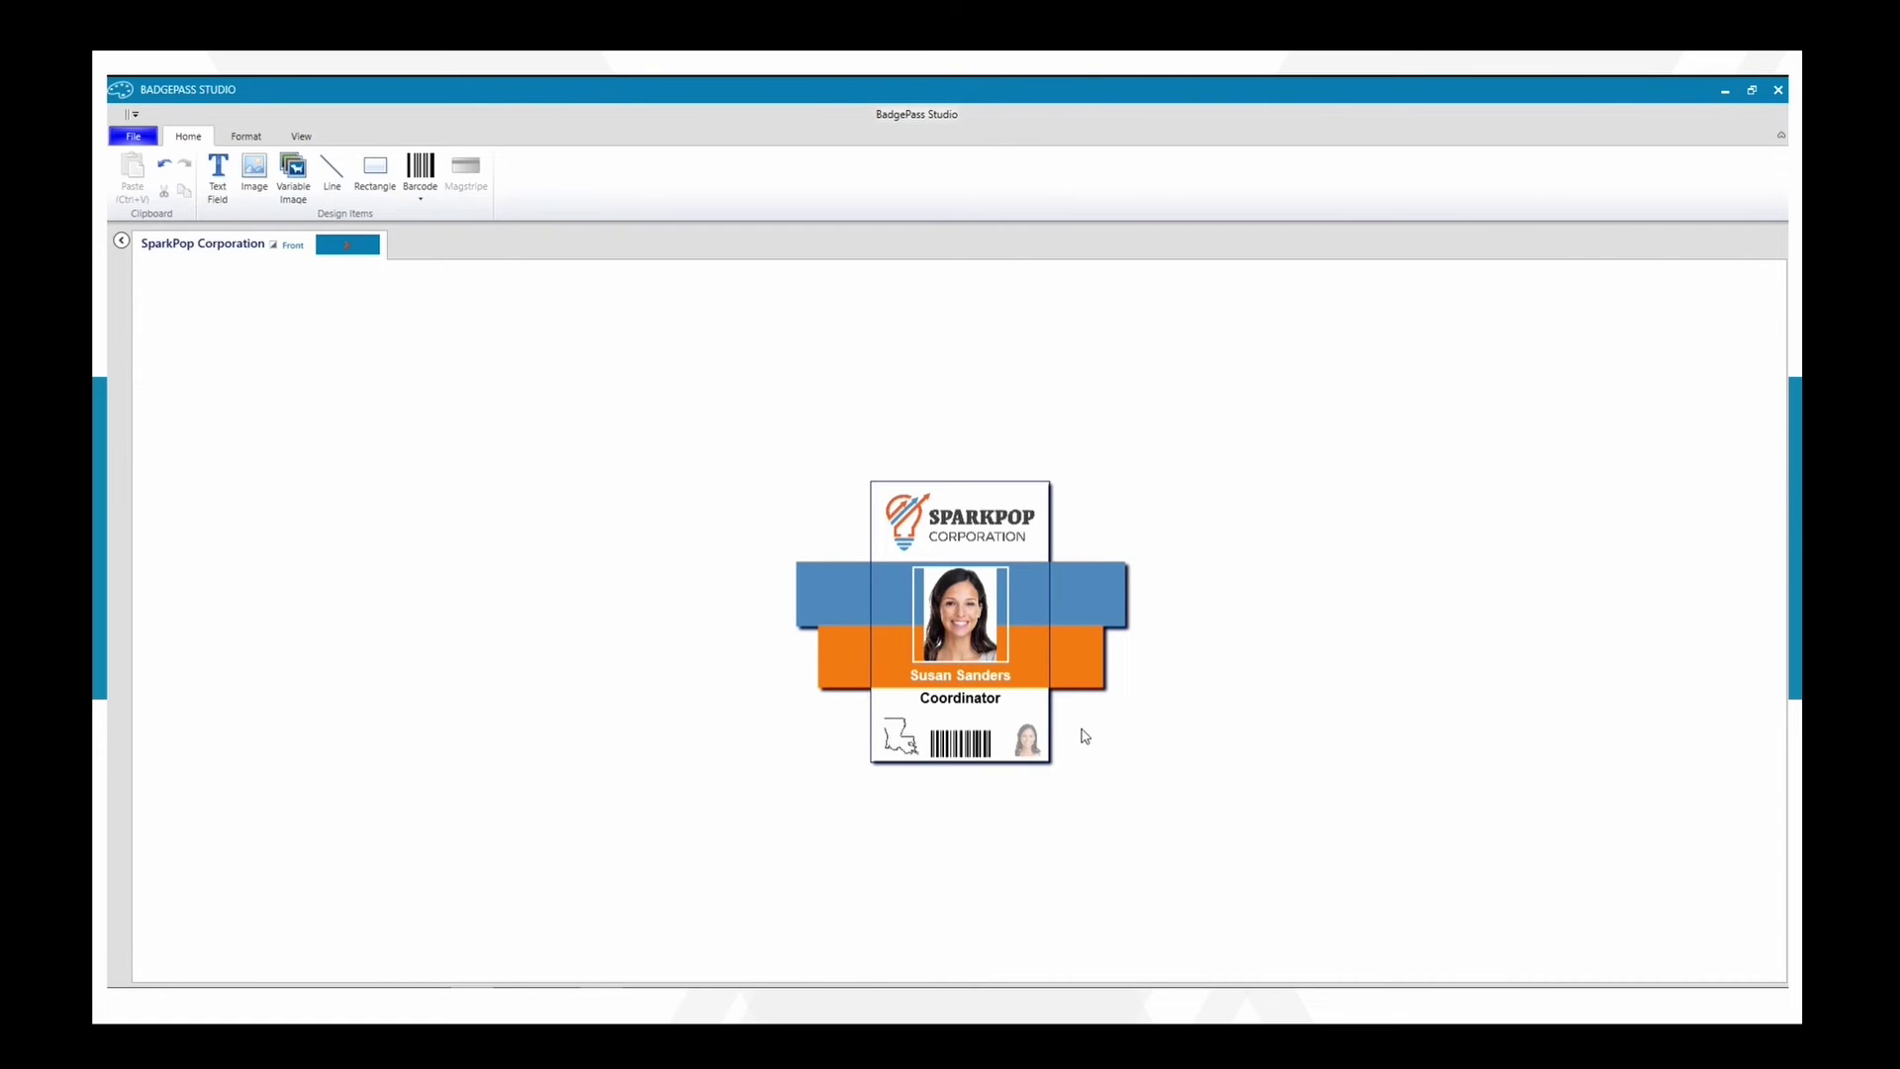
Nudge the barcode slightly upward to line it up with the state image and the ghost photo
{"action": "left_click", "coordinate": [1029, 737]}
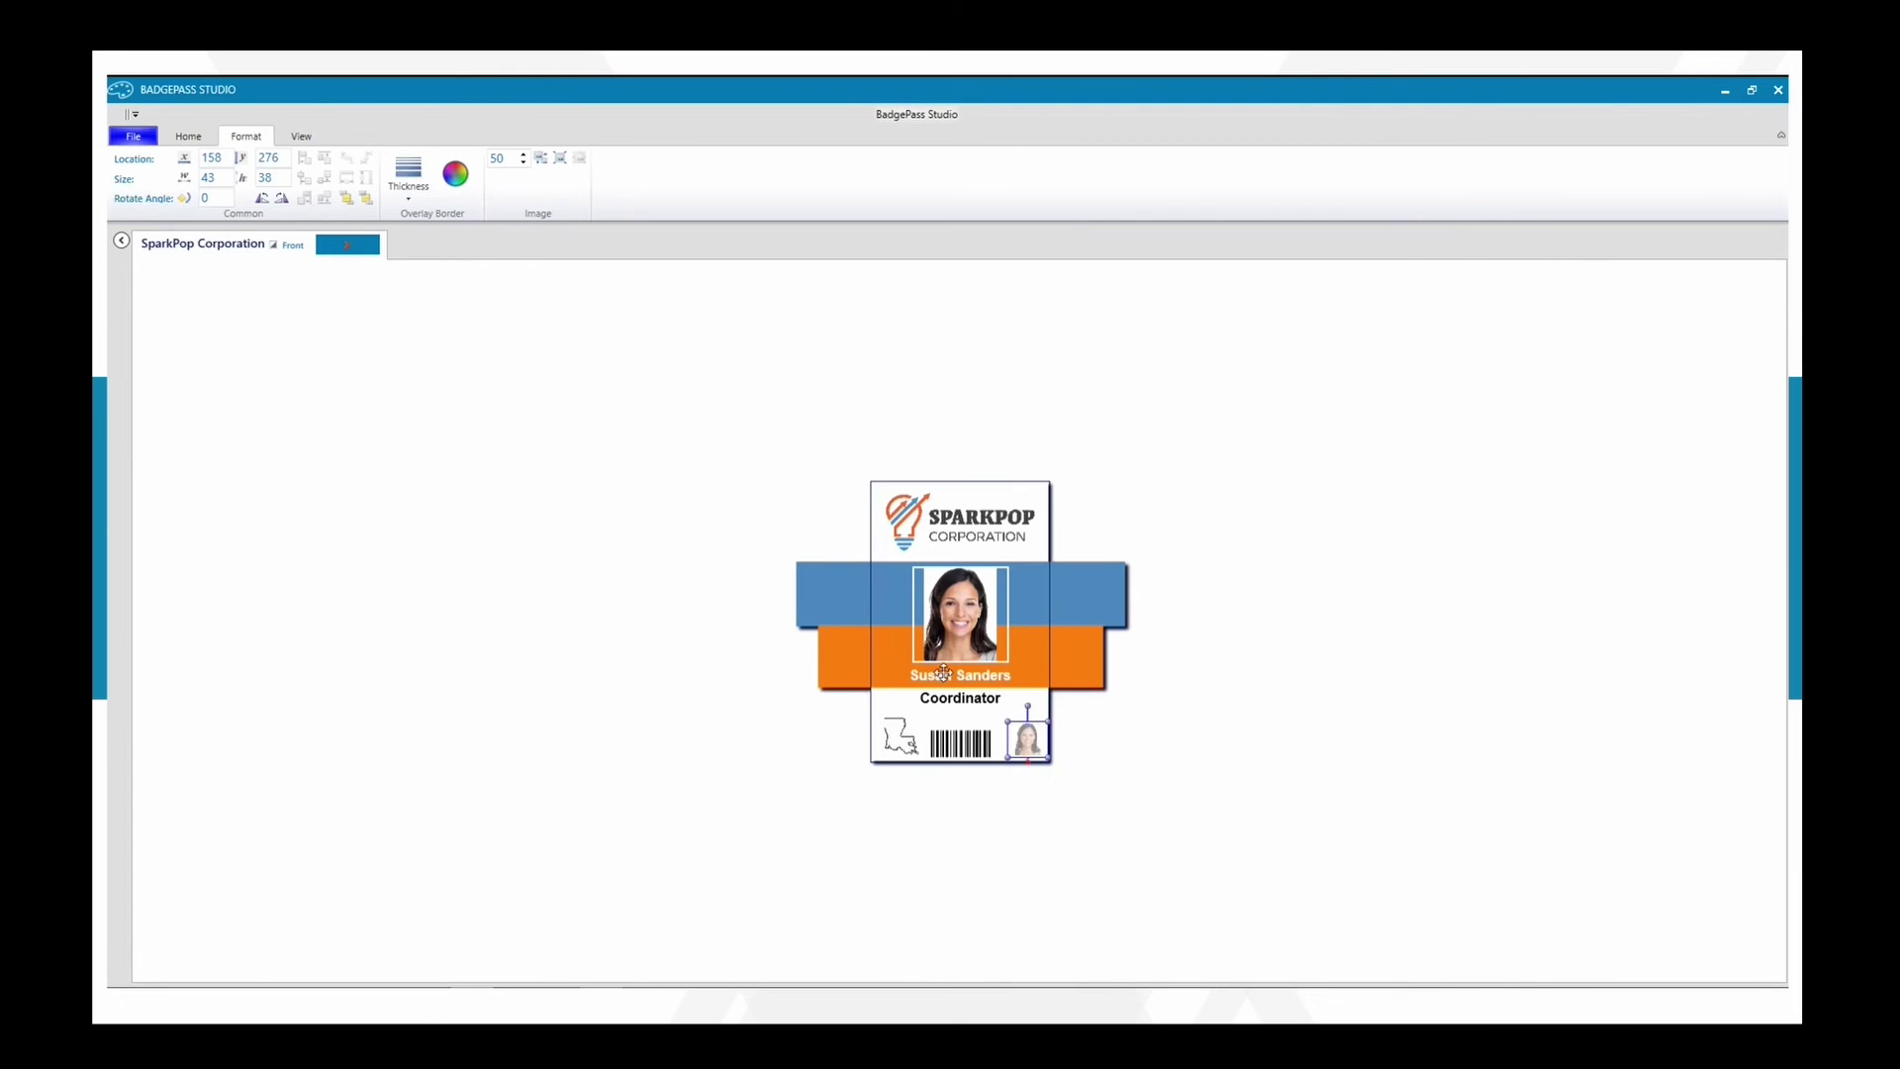
{"action": "left_click", "coordinate": [960, 742]}
{"action": "key", "text": "Up"}
{"action": "key", "text": "Up"}
{"action": "key", "text": "Up"}
{"action": "key", "text": "Up"}
{"action": "key", "text": "Up"}
{"action": "key", "text": "Up"}
{"action": "key", "text": "Up"}
{"action": "key", "text": "Up"}
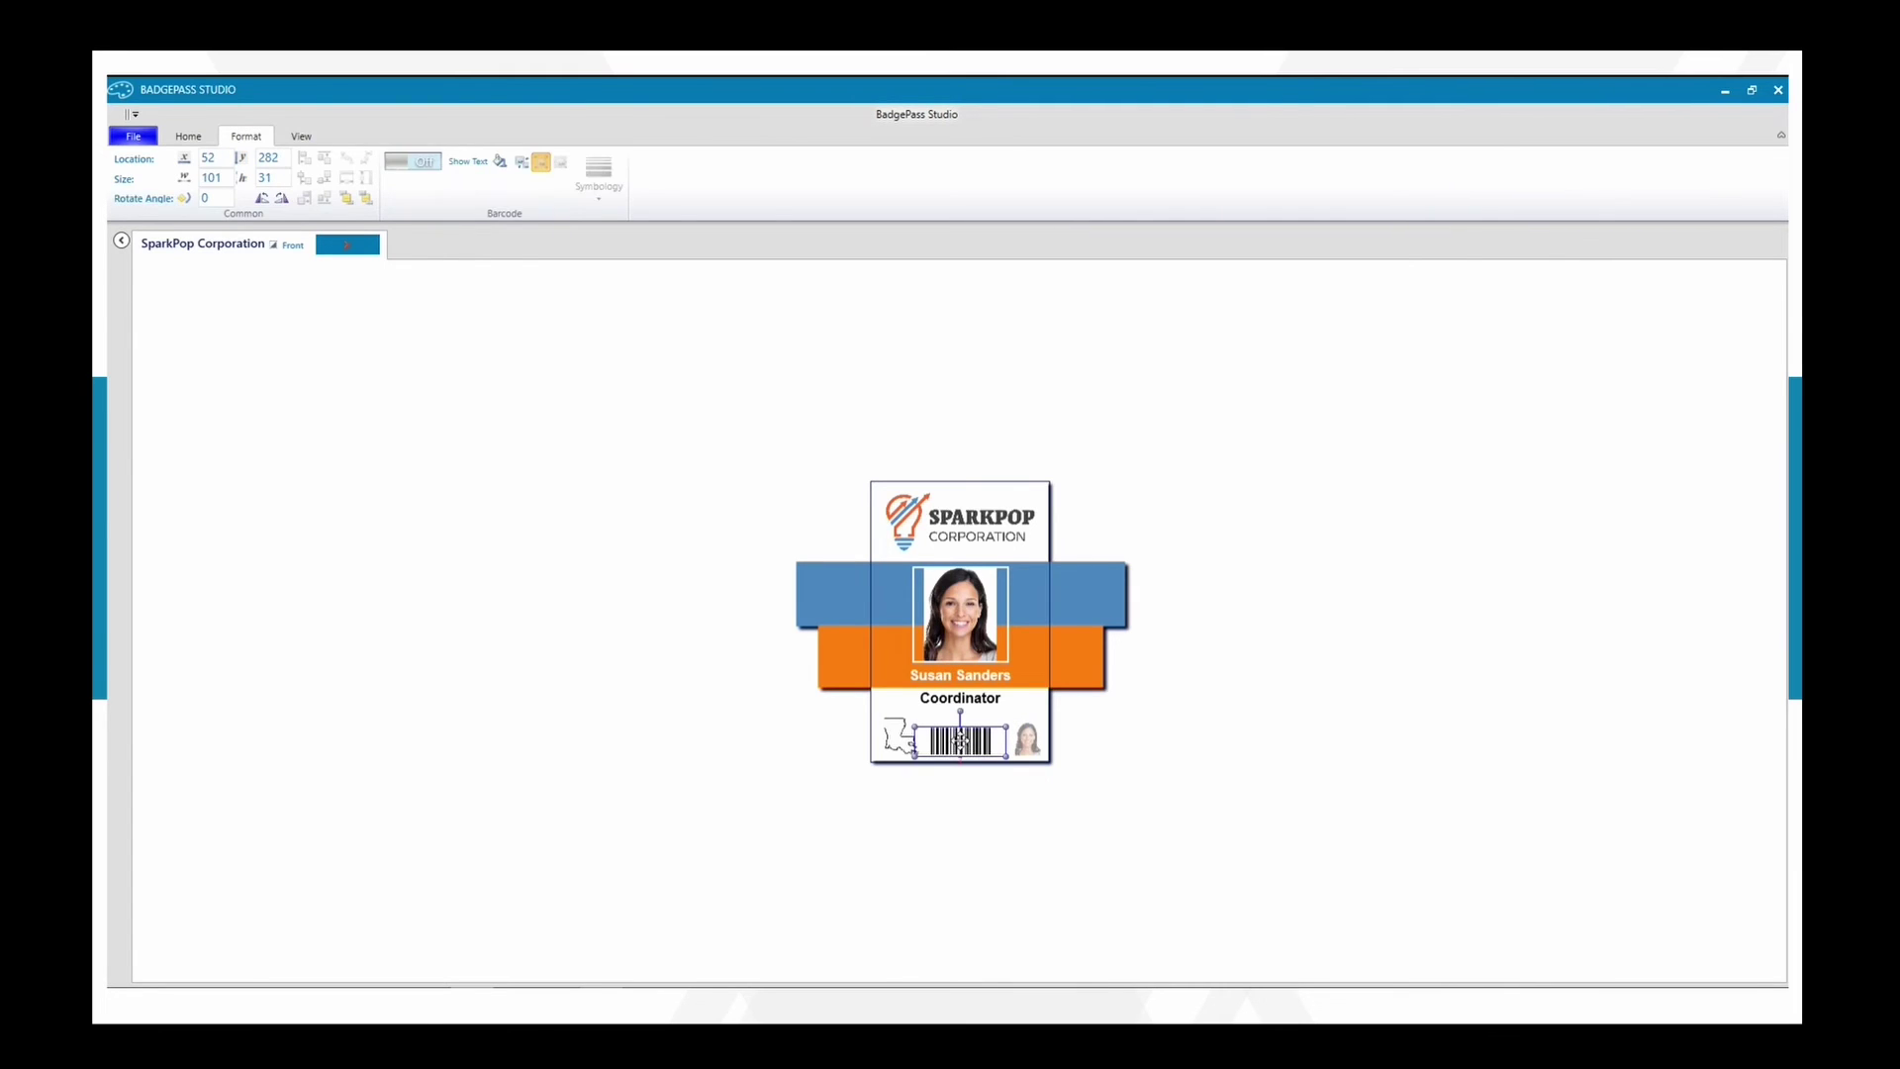
{"action": "left_click", "coordinate": [1223, 730]}
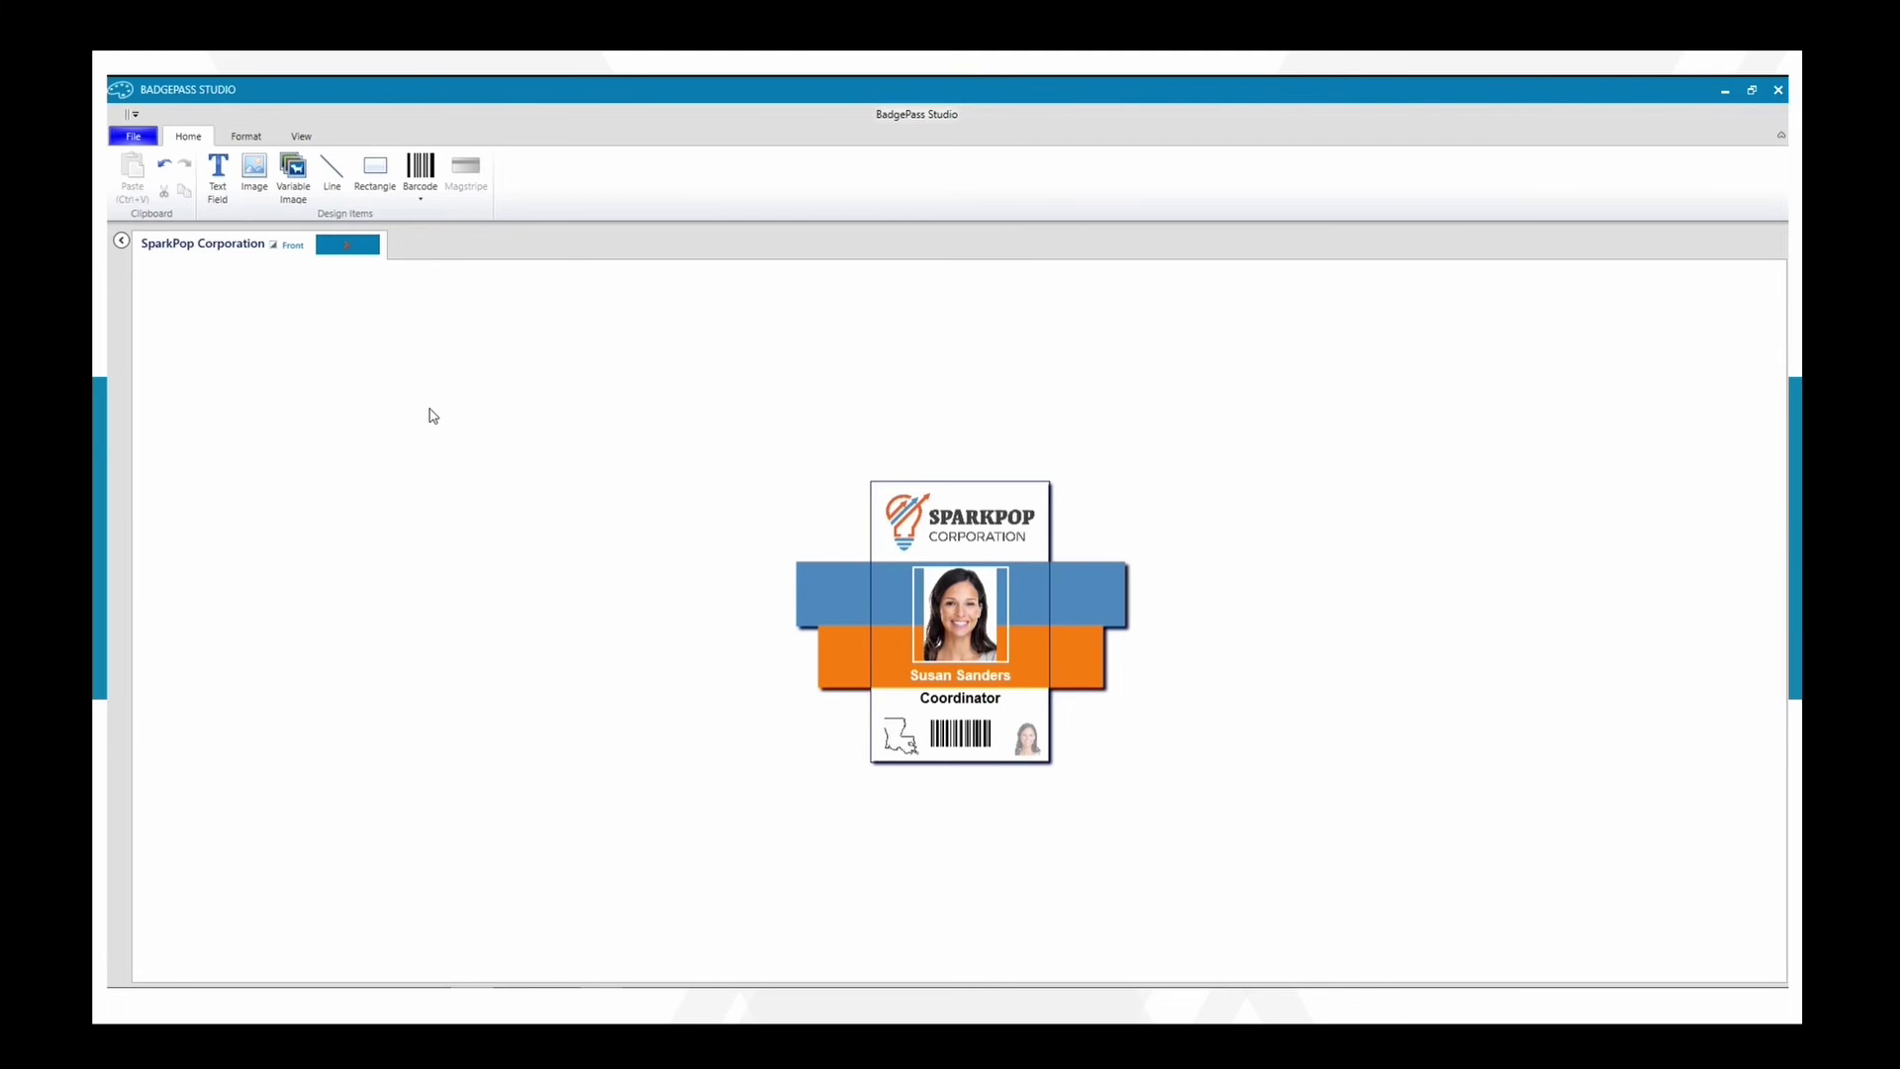
Switch to the back of the badge and create a text field reading "Mission Statement"
{"action": "left_click", "coordinate": [293, 245]}
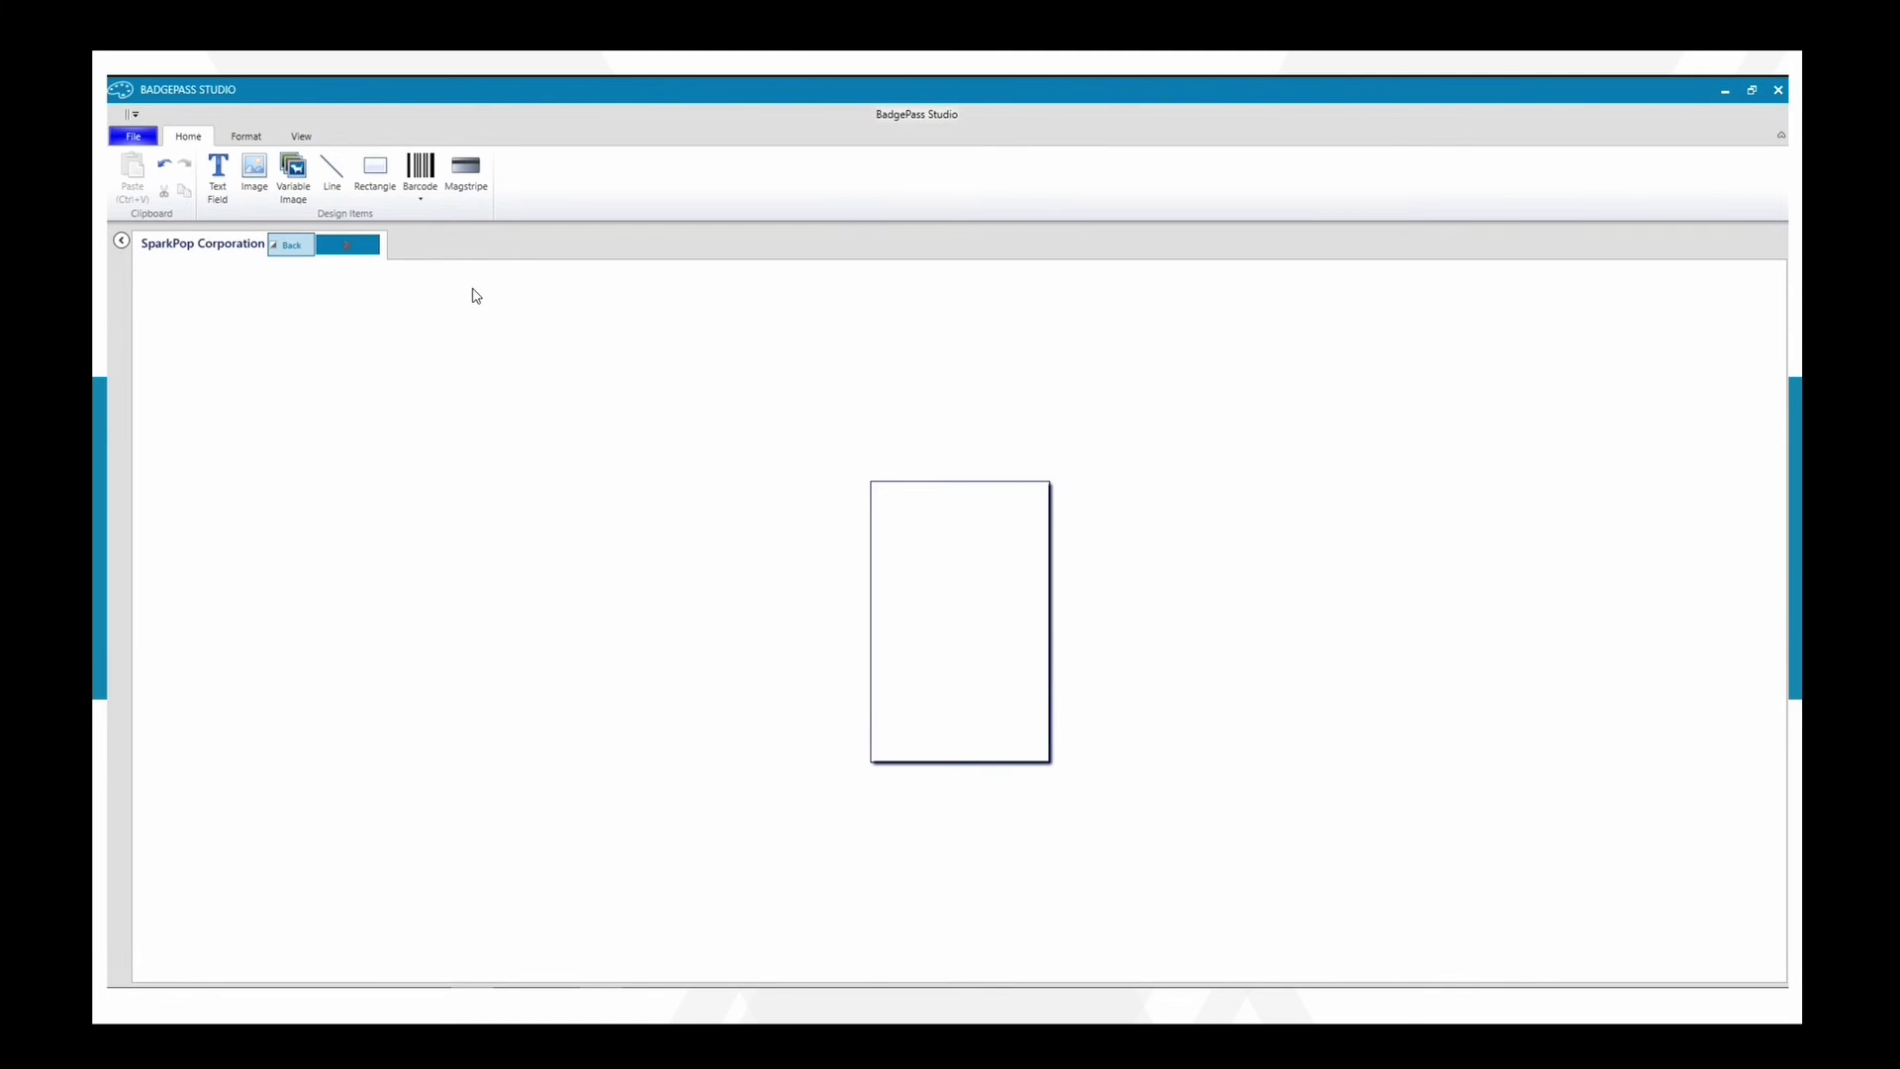
{"action": "left_click", "coordinate": [216, 180]}
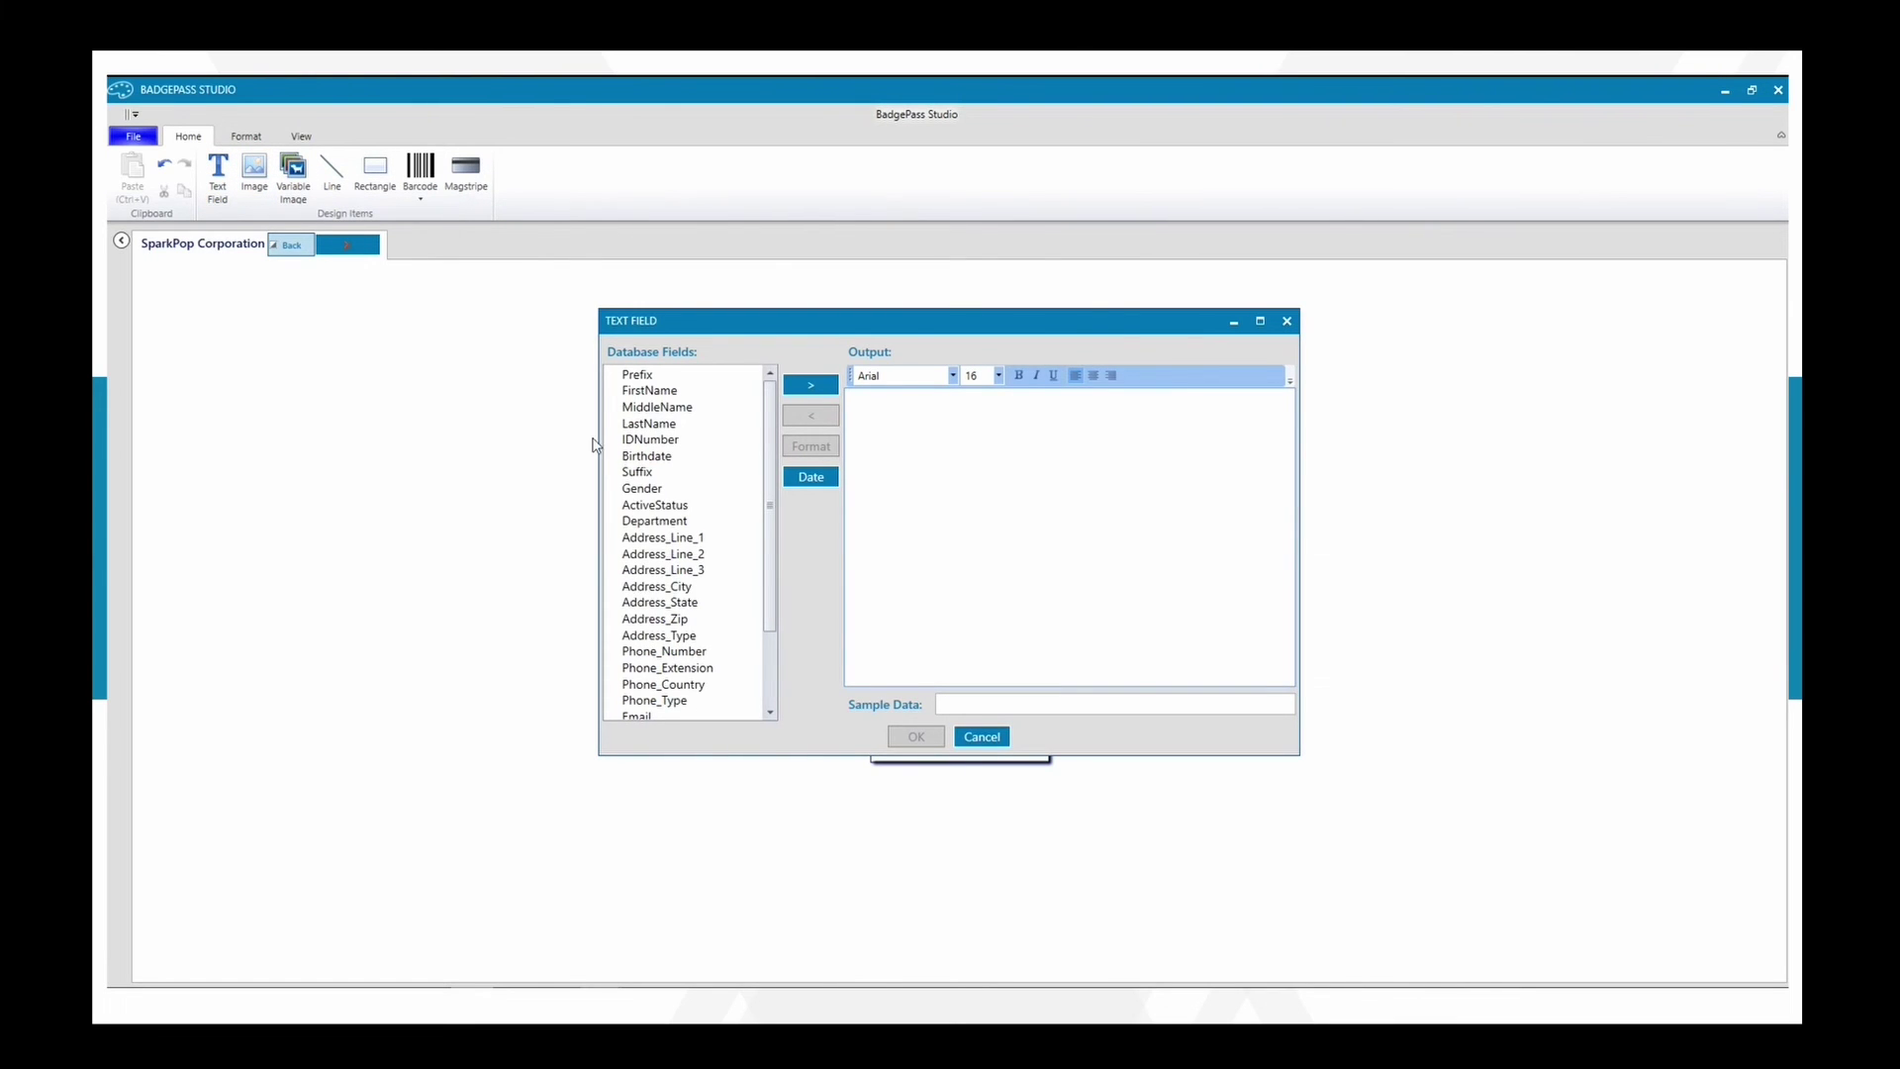
{"action": "scroll", "coordinate": [705, 560], "scroll_direction": "down", "scroll_amount": 3}
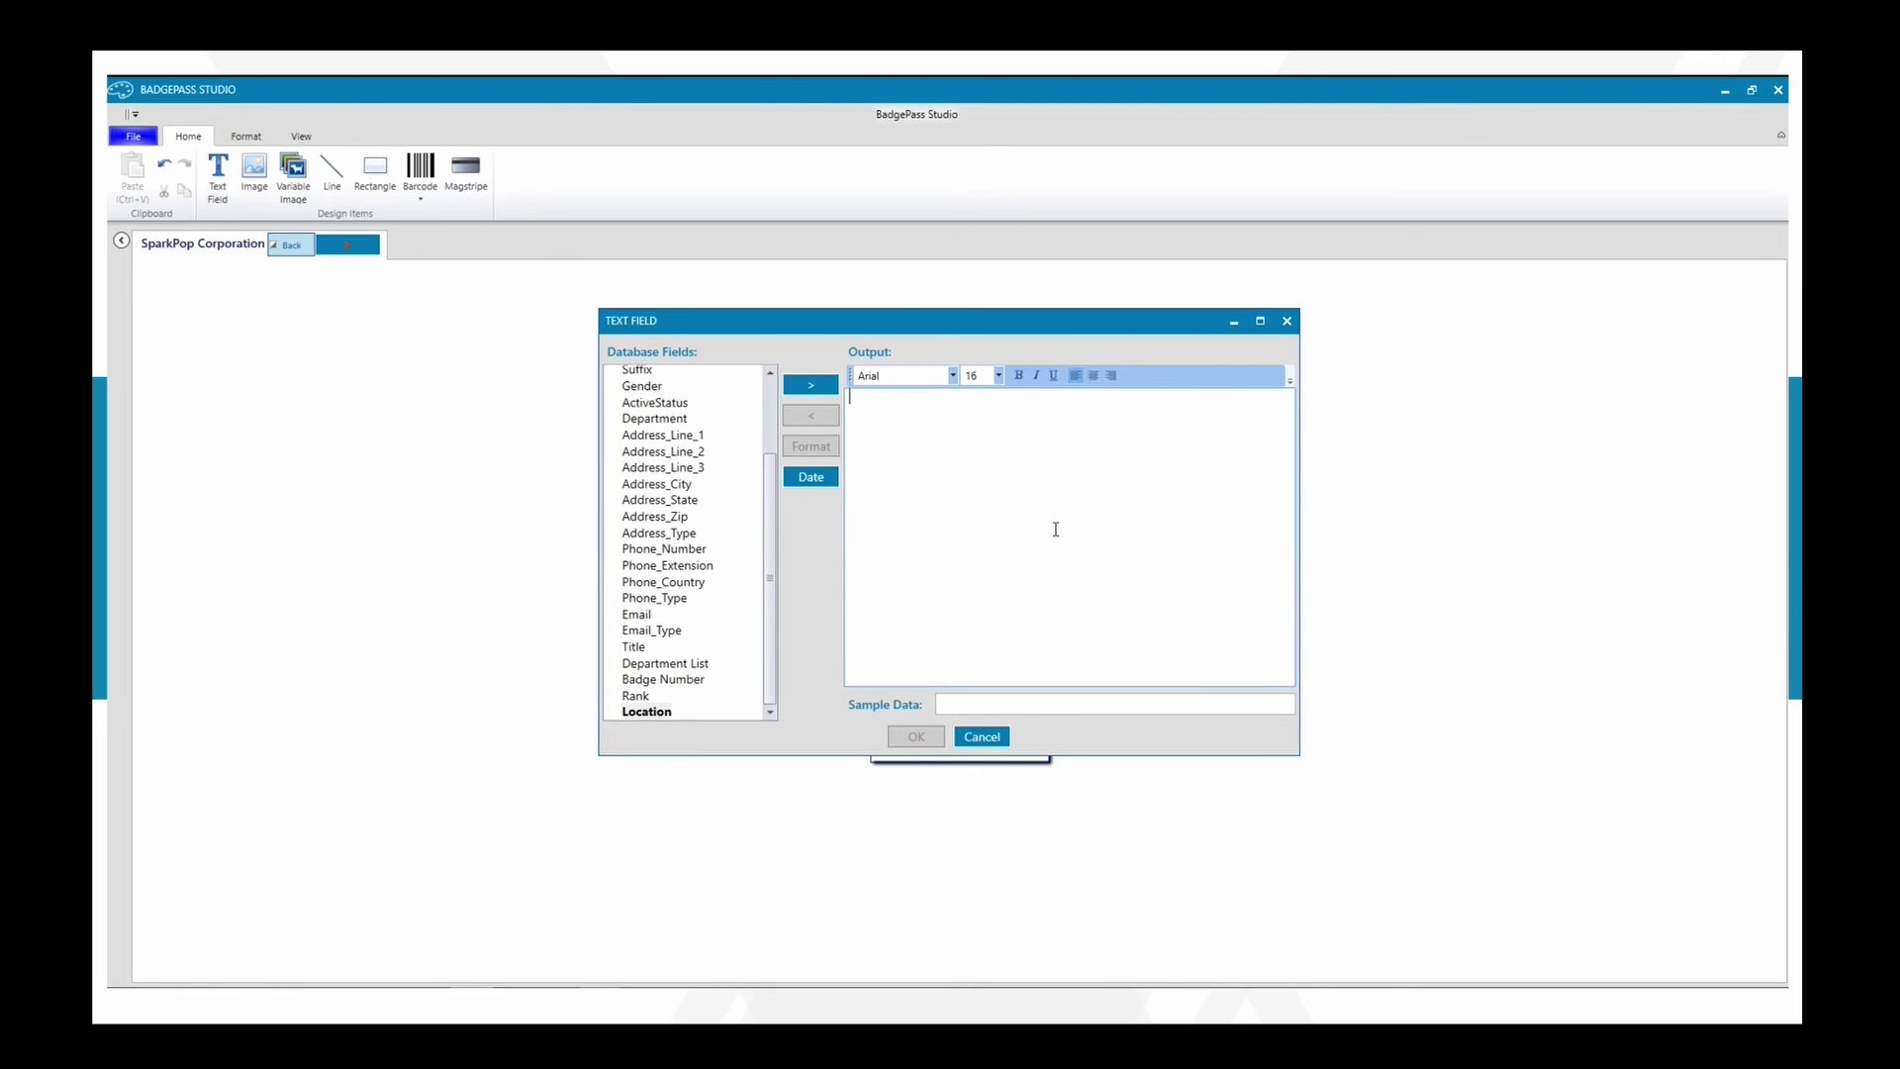
{"action": "type", "text": "Mission State"}
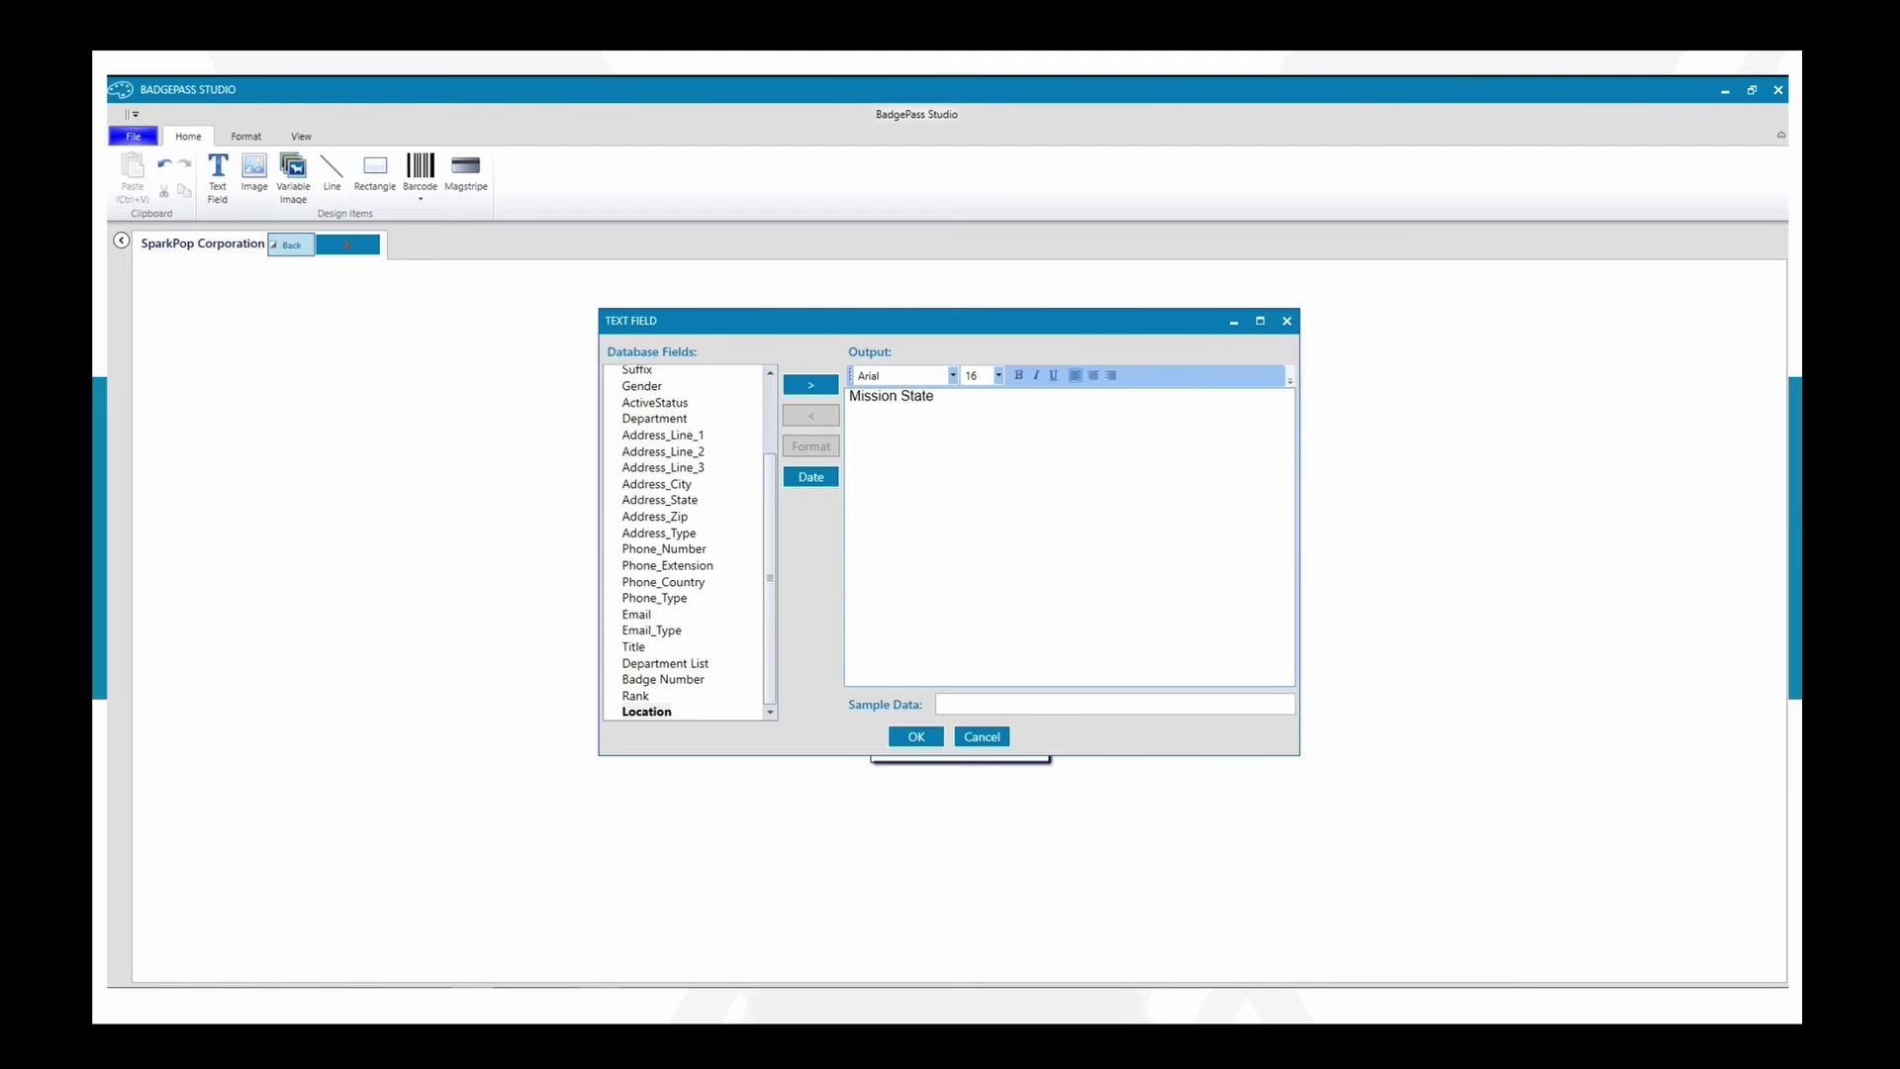
{"action": "type", "text": "ment"}
Make the Mission Statement text centred and bold, and place it near the top of the badge back, sized about 157 by 40
{"action": "key", "text": "ctrl+a"}
{"action": "key", "text": "ctrl+e"}
{"action": "key", "text": "ctrl+b"}
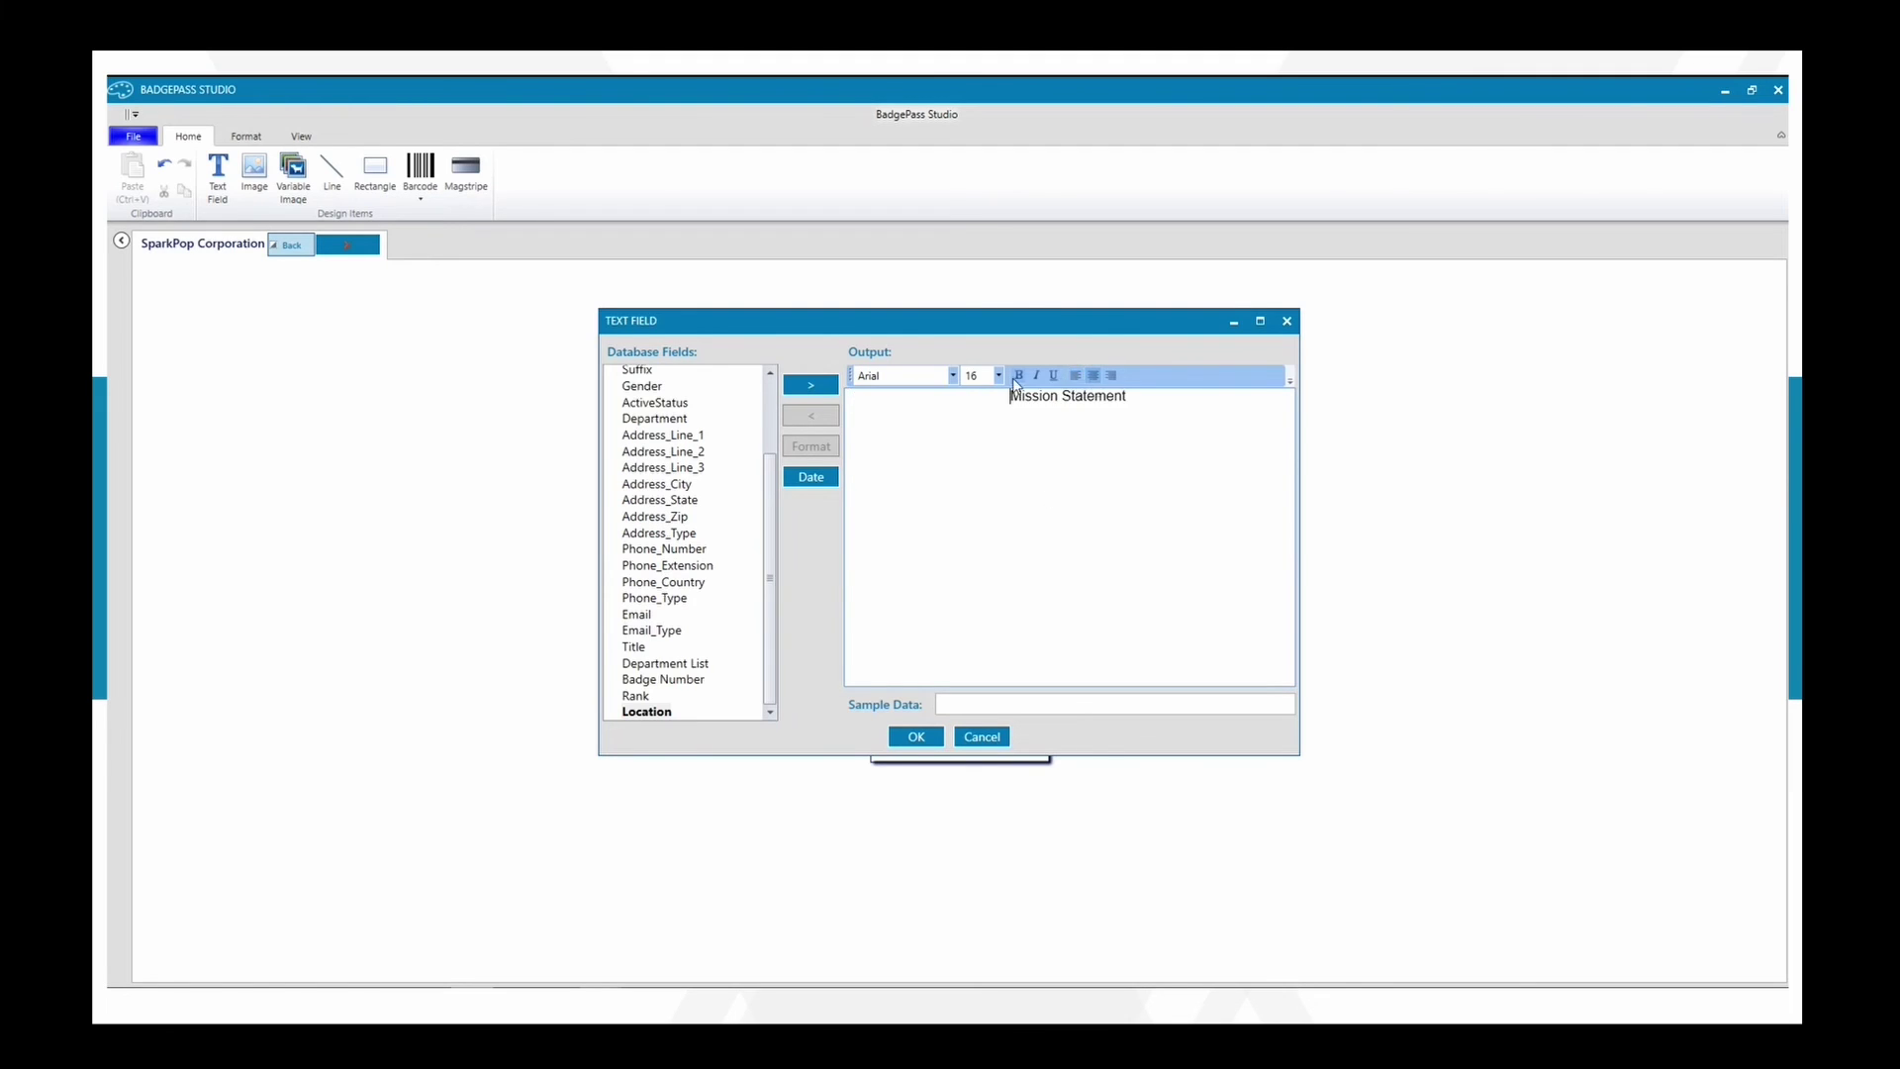
{"action": "left_click", "coordinate": [1009, 503]}
{"action": "left_click", "coordinate": [915, 736]}
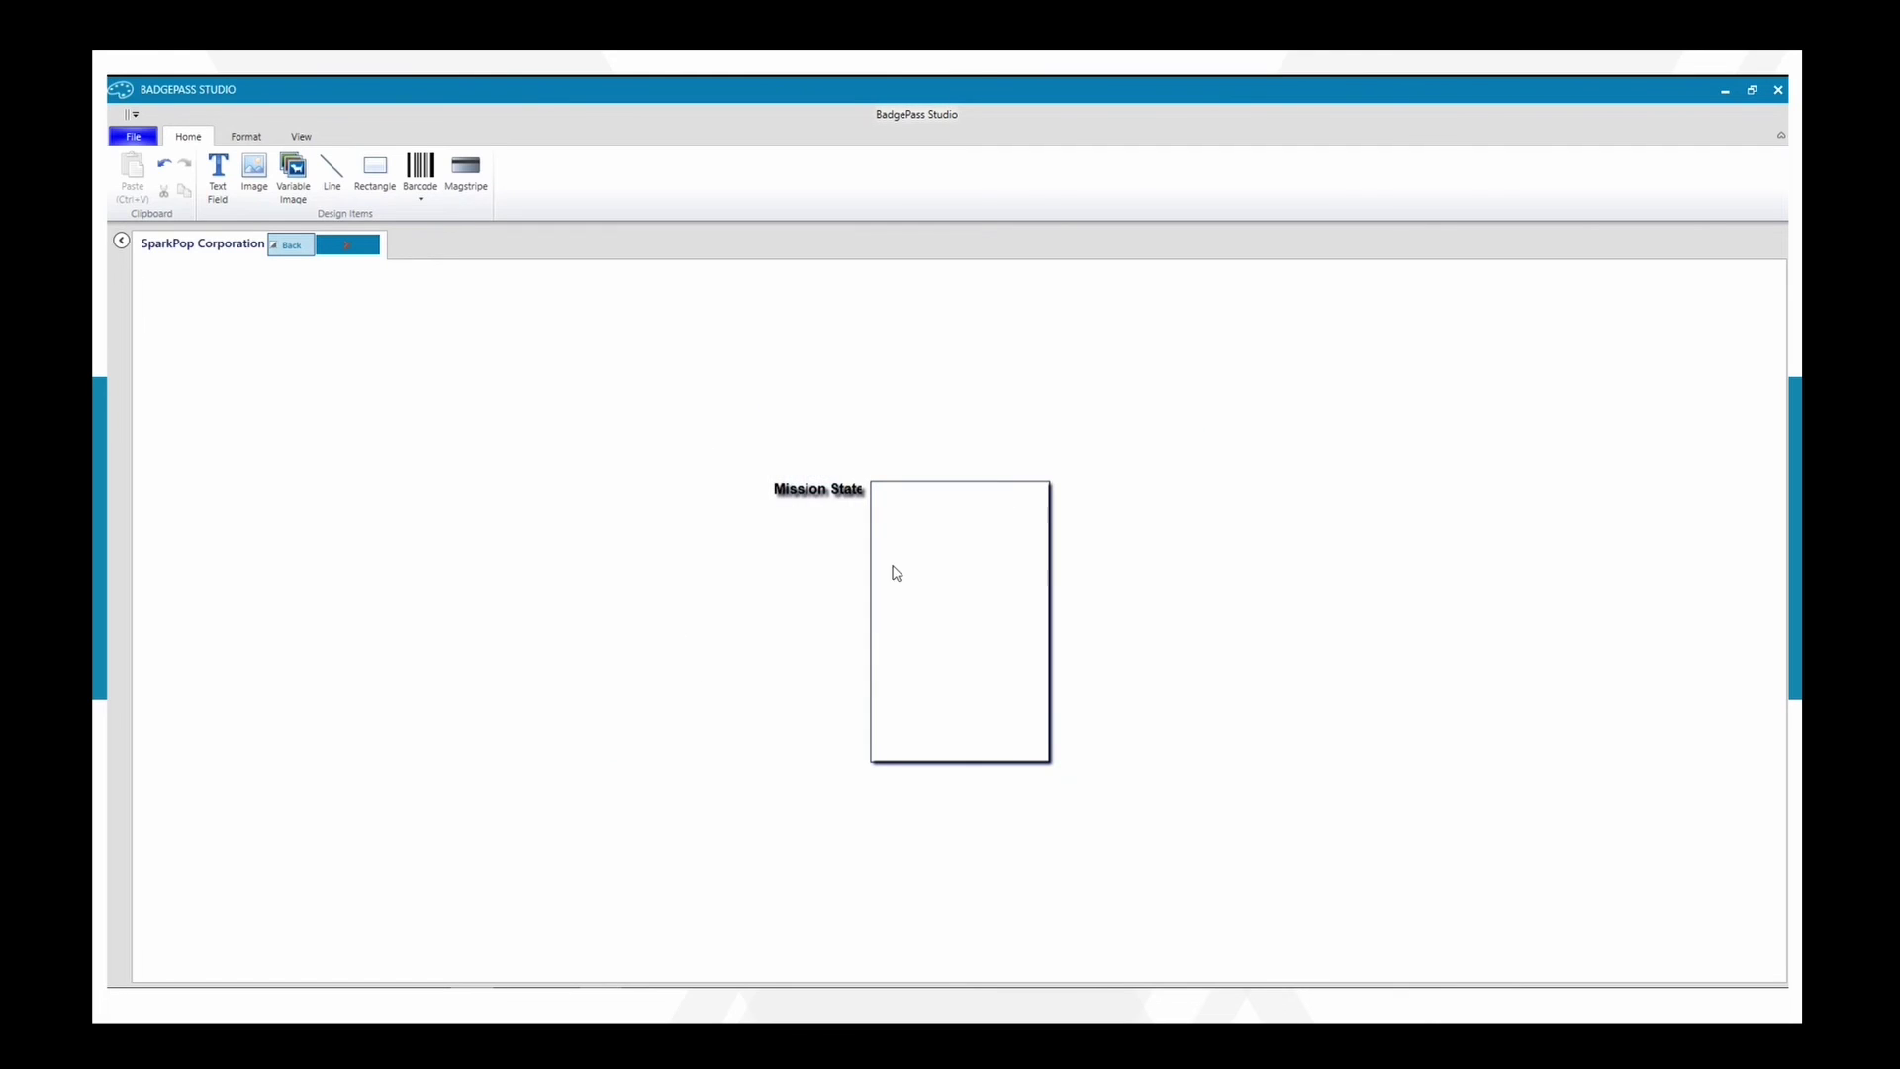
{"action": "left_click_drag", "start_coordinate": [846, 485], "coordinate": [997, 541]}
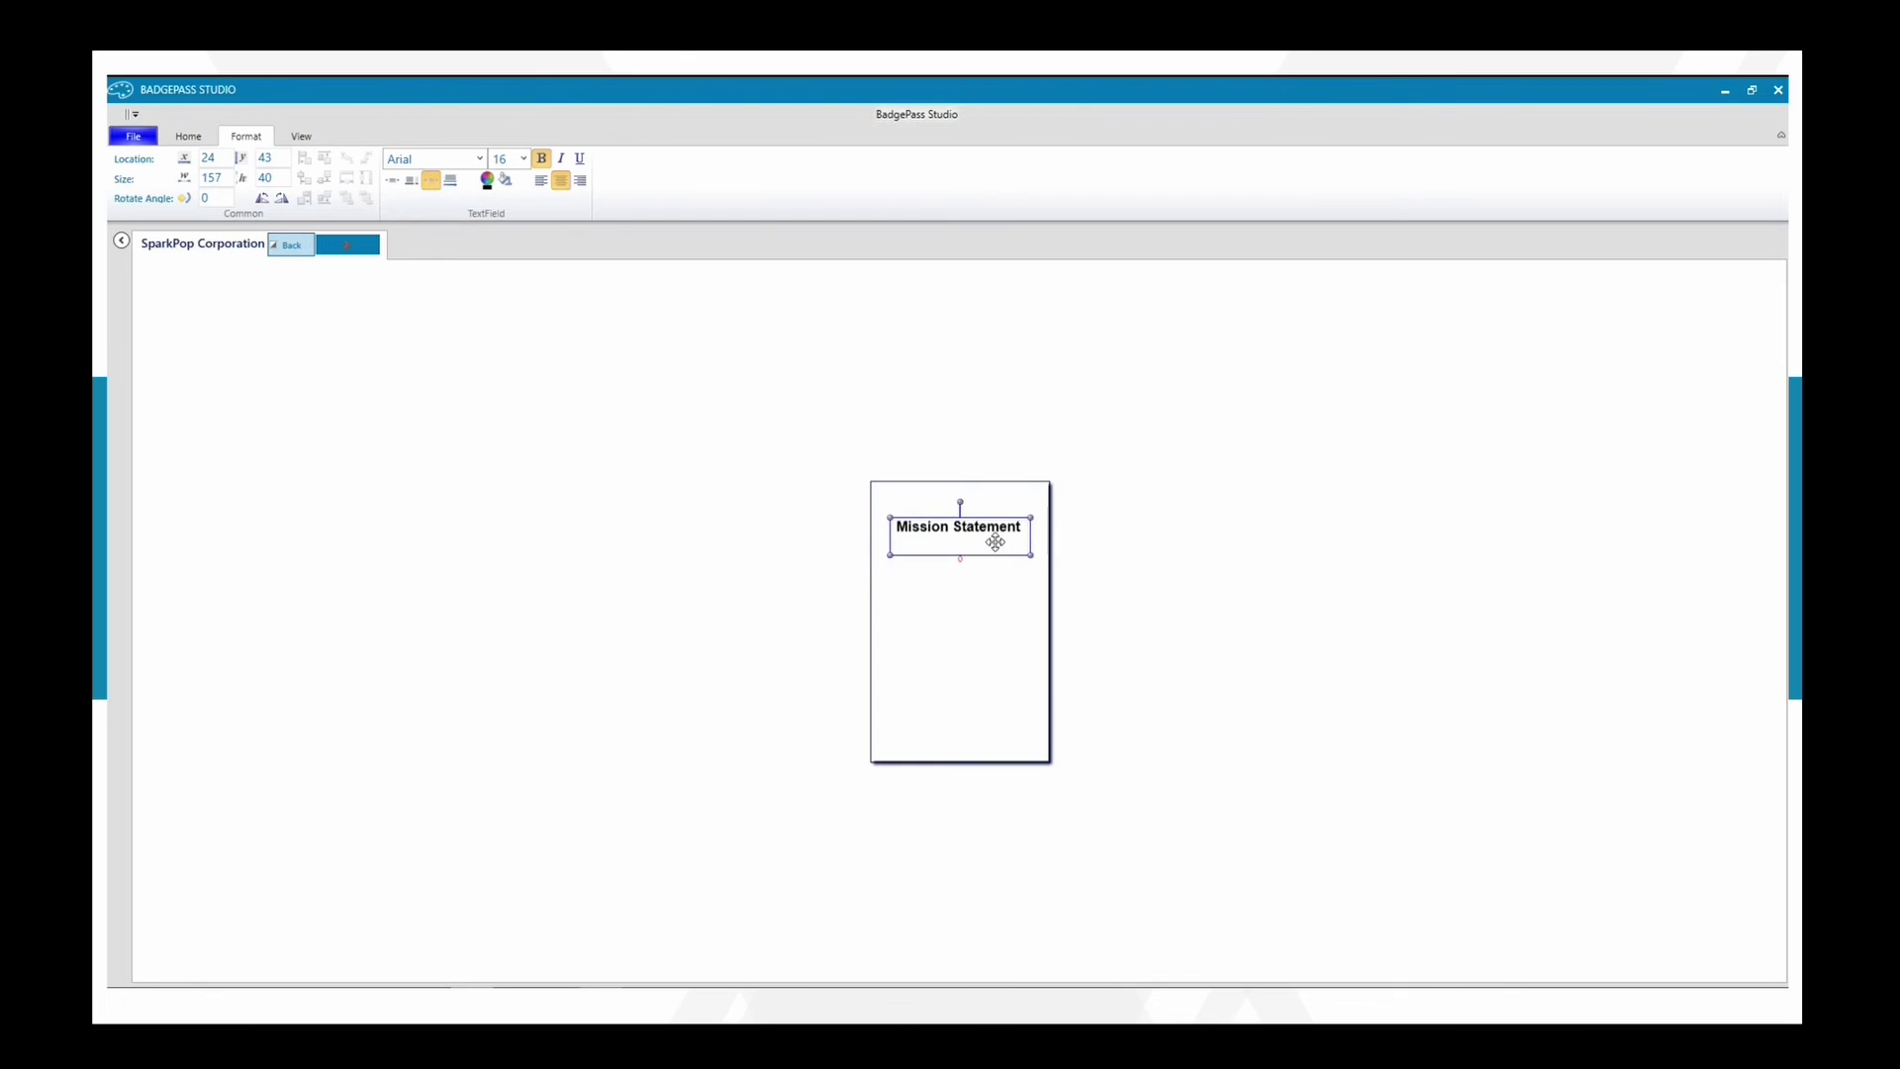
{"action": "left_click", "coordinate": [1109, 586]}
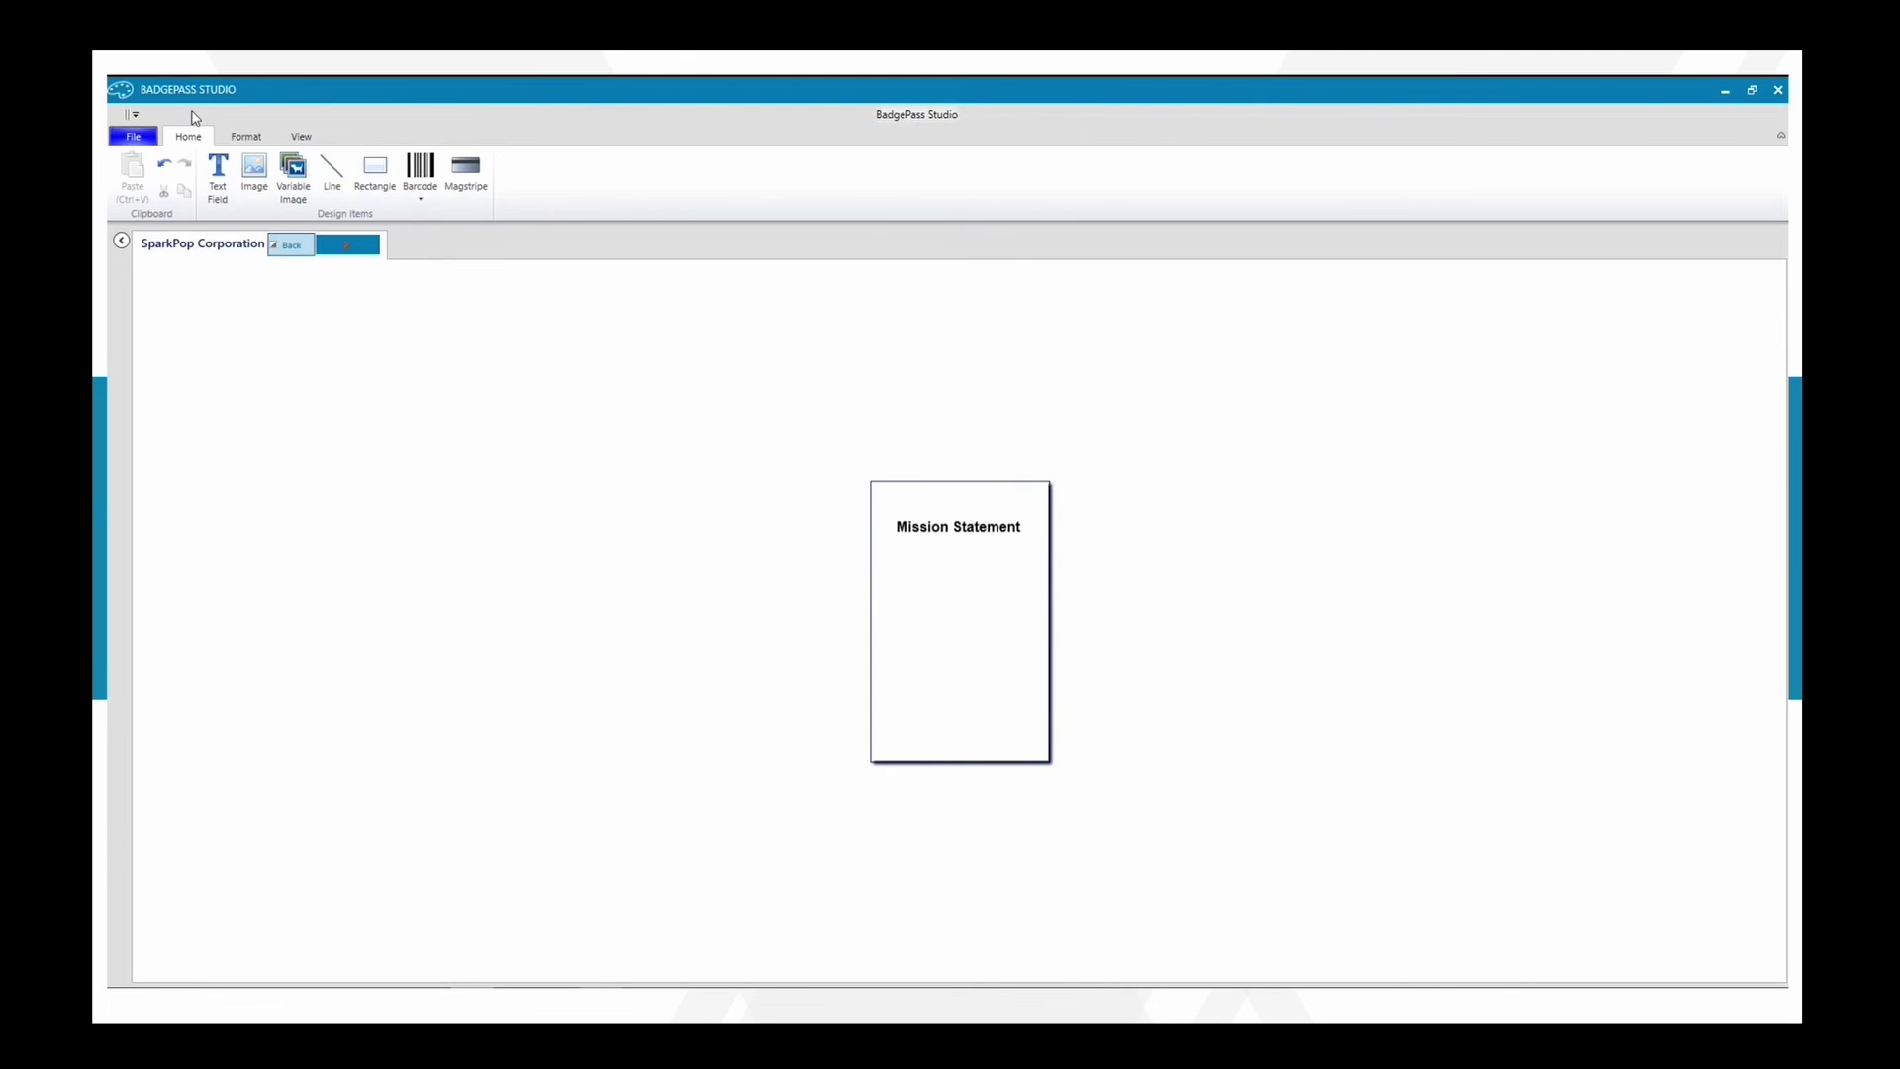
Add a text field to the badge back containing the company's street address, city, state and ZIP code
{"action": "left_click", "coordinate": [219, 179]}
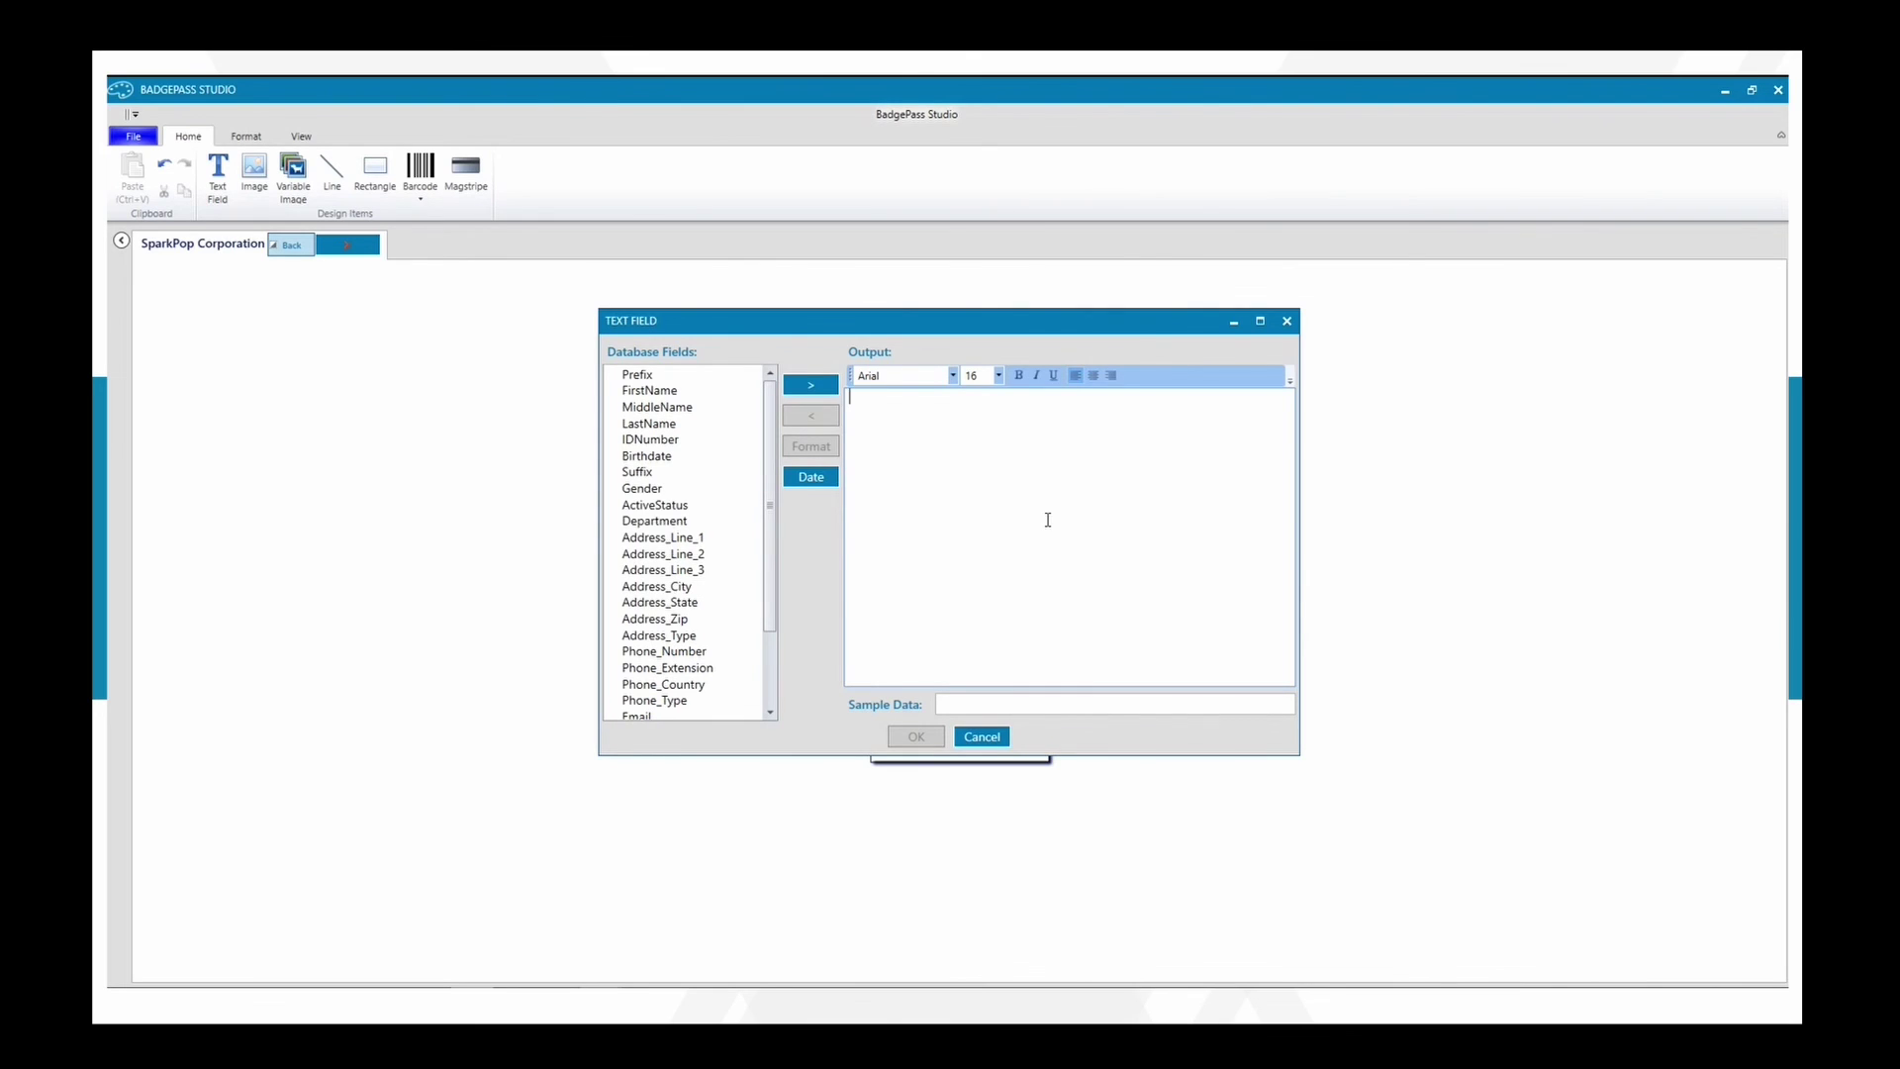
{"action": "type", "text": "123 Strea"}
{"action": "key", "text": "BackSpace"}
{"action": "type", "text": "et"}
{"action": "type", "text": ", M"}
{"action": "key", "text": "BackSpace"}
{"action": "type", "text": "Ma"}
{"action": "key", "text": "BackSpace"}
{"action": "key", "text": "BackSpace"}
{"action": "type", "text": "Ridgeland "}
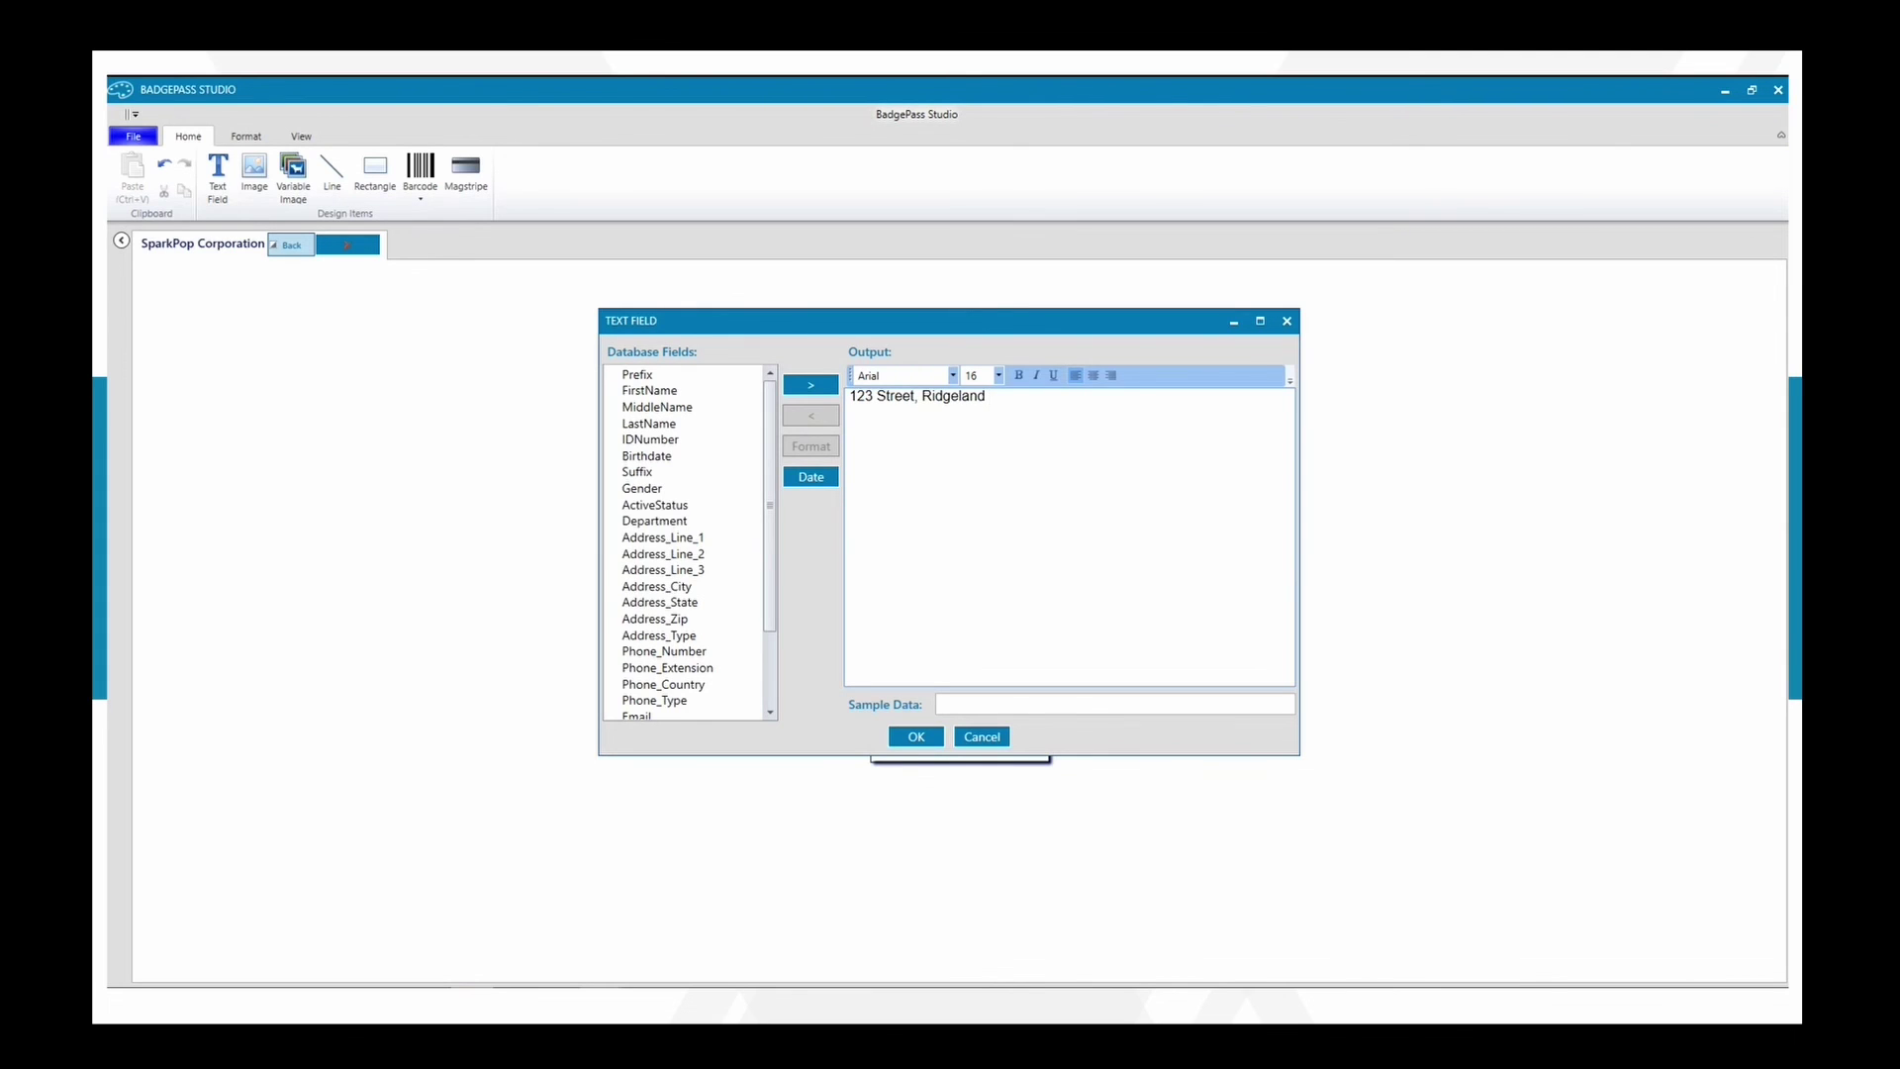
{"action": "type", "text": ", MS 39058"}
{"action": "left_click", "coordinate": [915, 737]}
Enlarge the address field to about 248 by 35, set its font size to 12 and position it just below the Mission Statement heading
{"action": "left_click", "coordinate": [810, 490]}
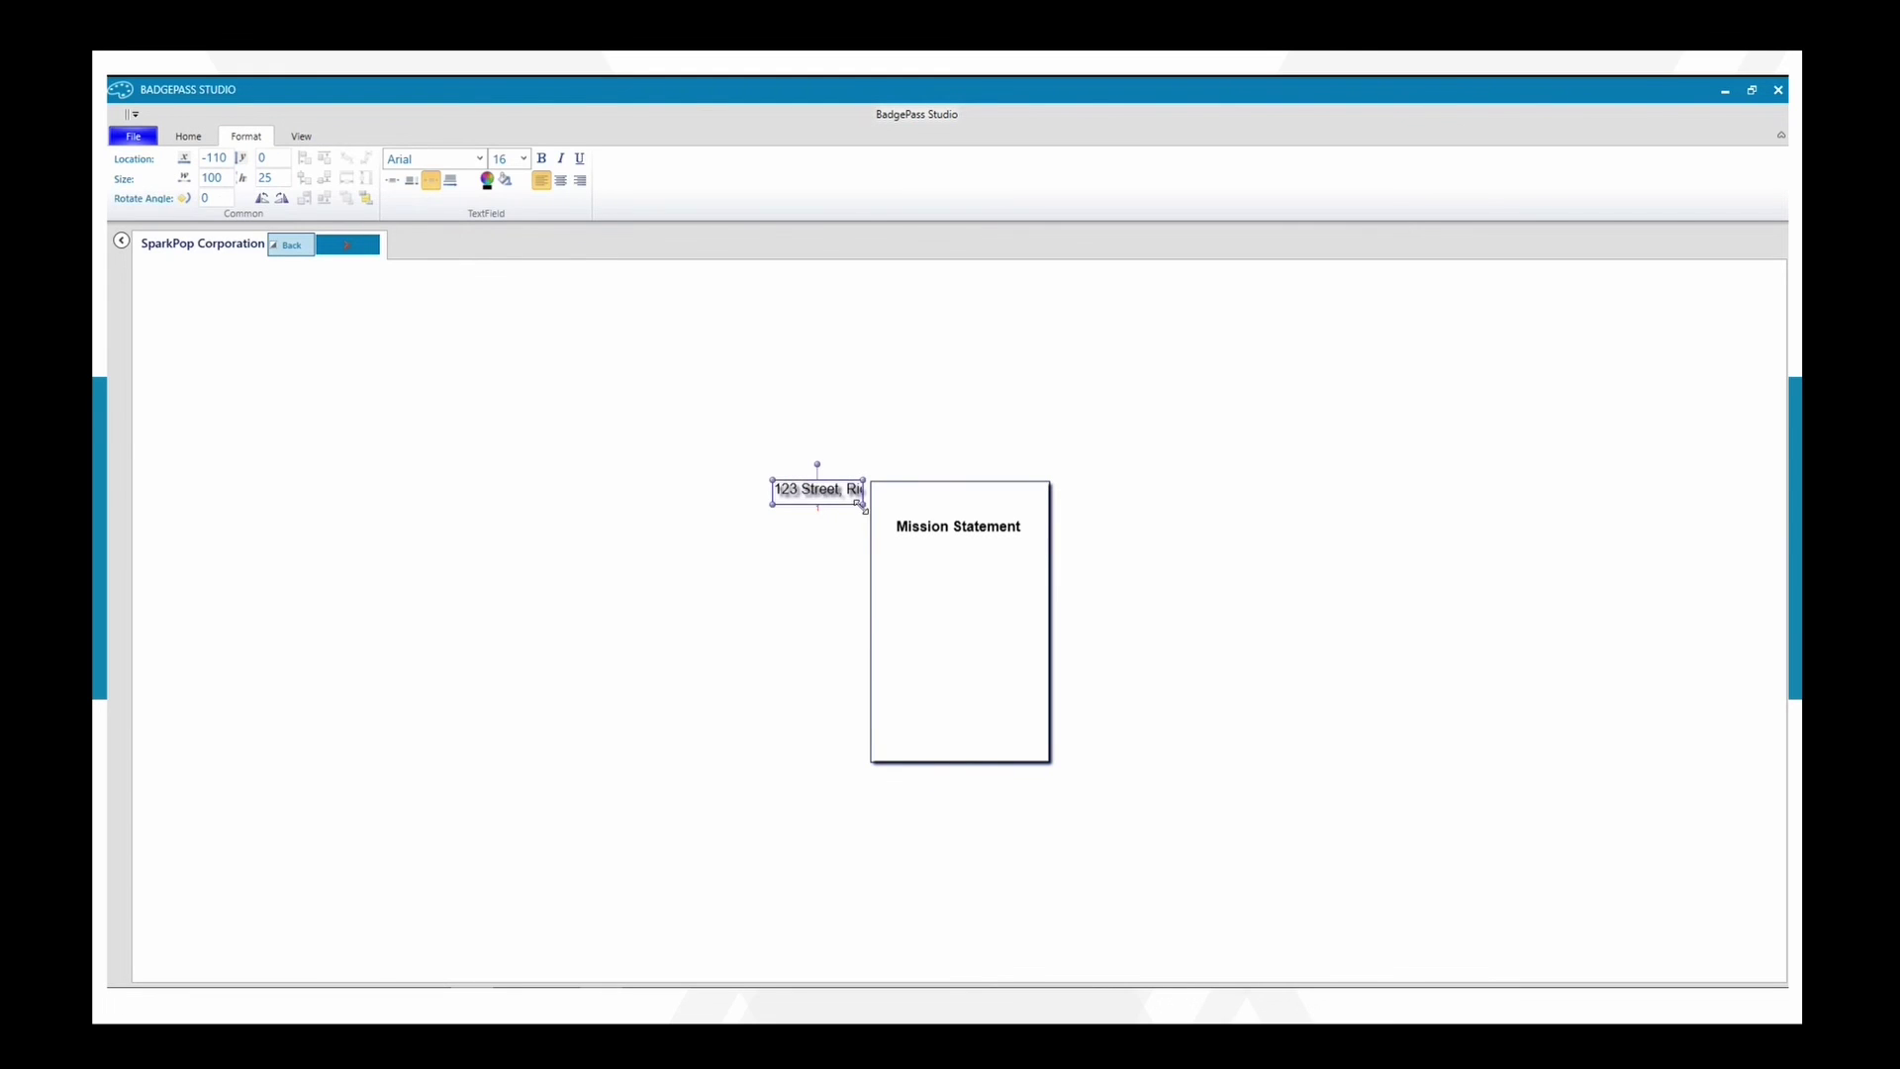
{"action": "left_click_drag", "start_coordinate": [864, 505], "coordinate": [1034, 573]}
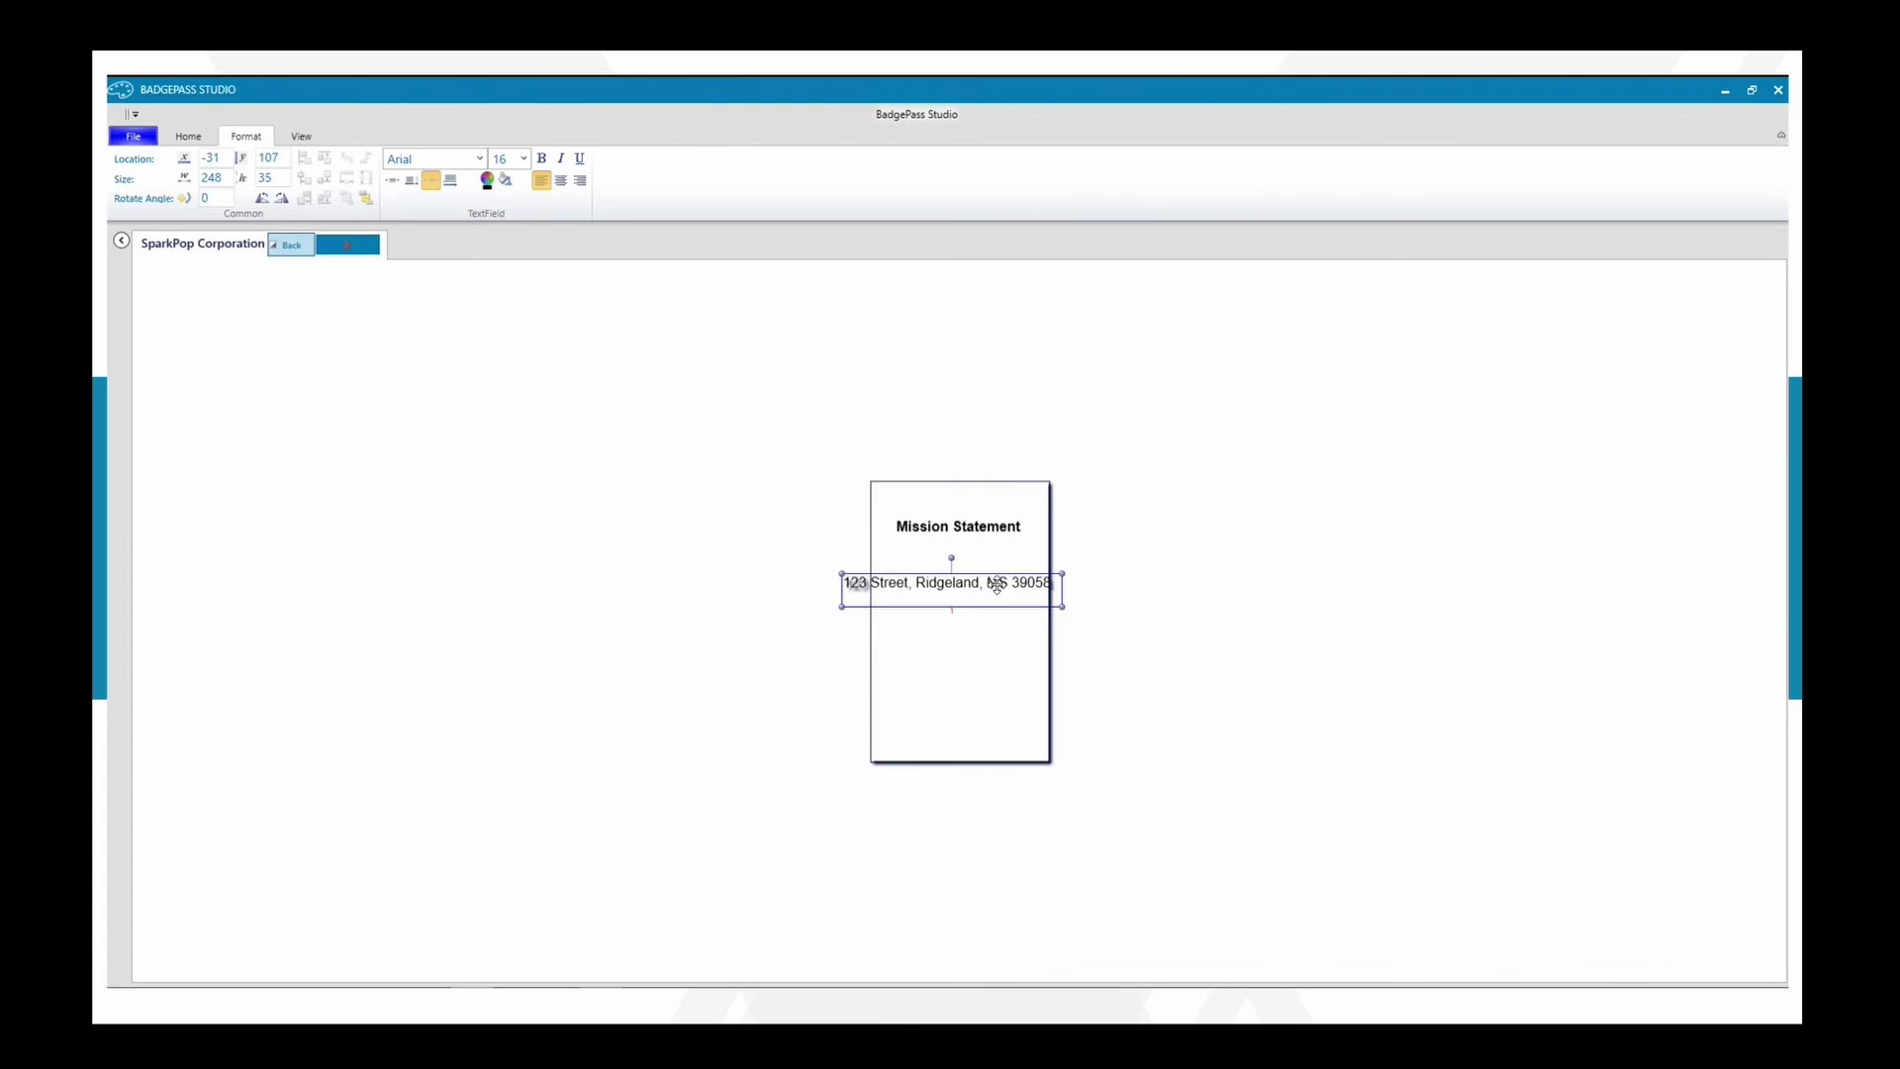
{"action": "left_click", "coordinate": [524, 159]}
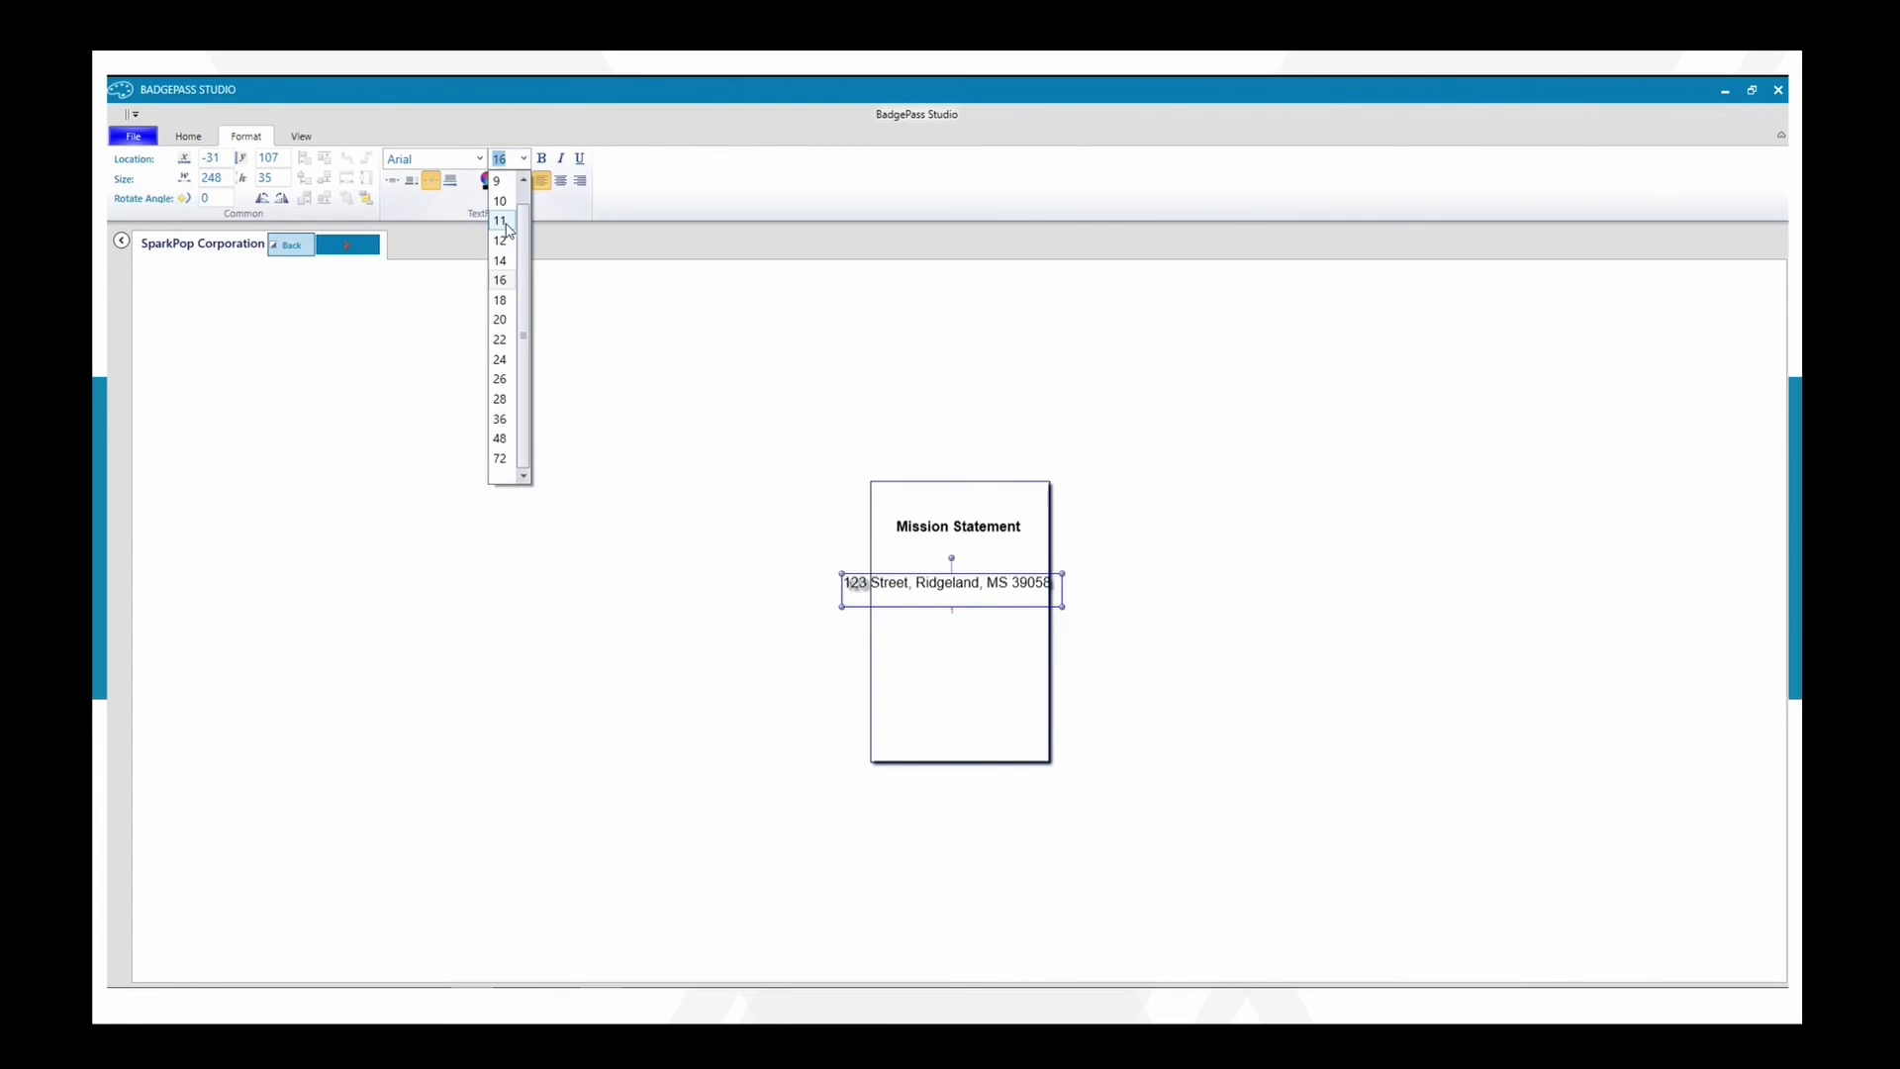
{"action": "left_click", "coordinate": [501, 246]}
{"action": "left_click_drag", "start_coordinate": [958, 589], "coordinate": [1000, 560]}
{"action": "left_click", "coordinate": [1139, 705]}
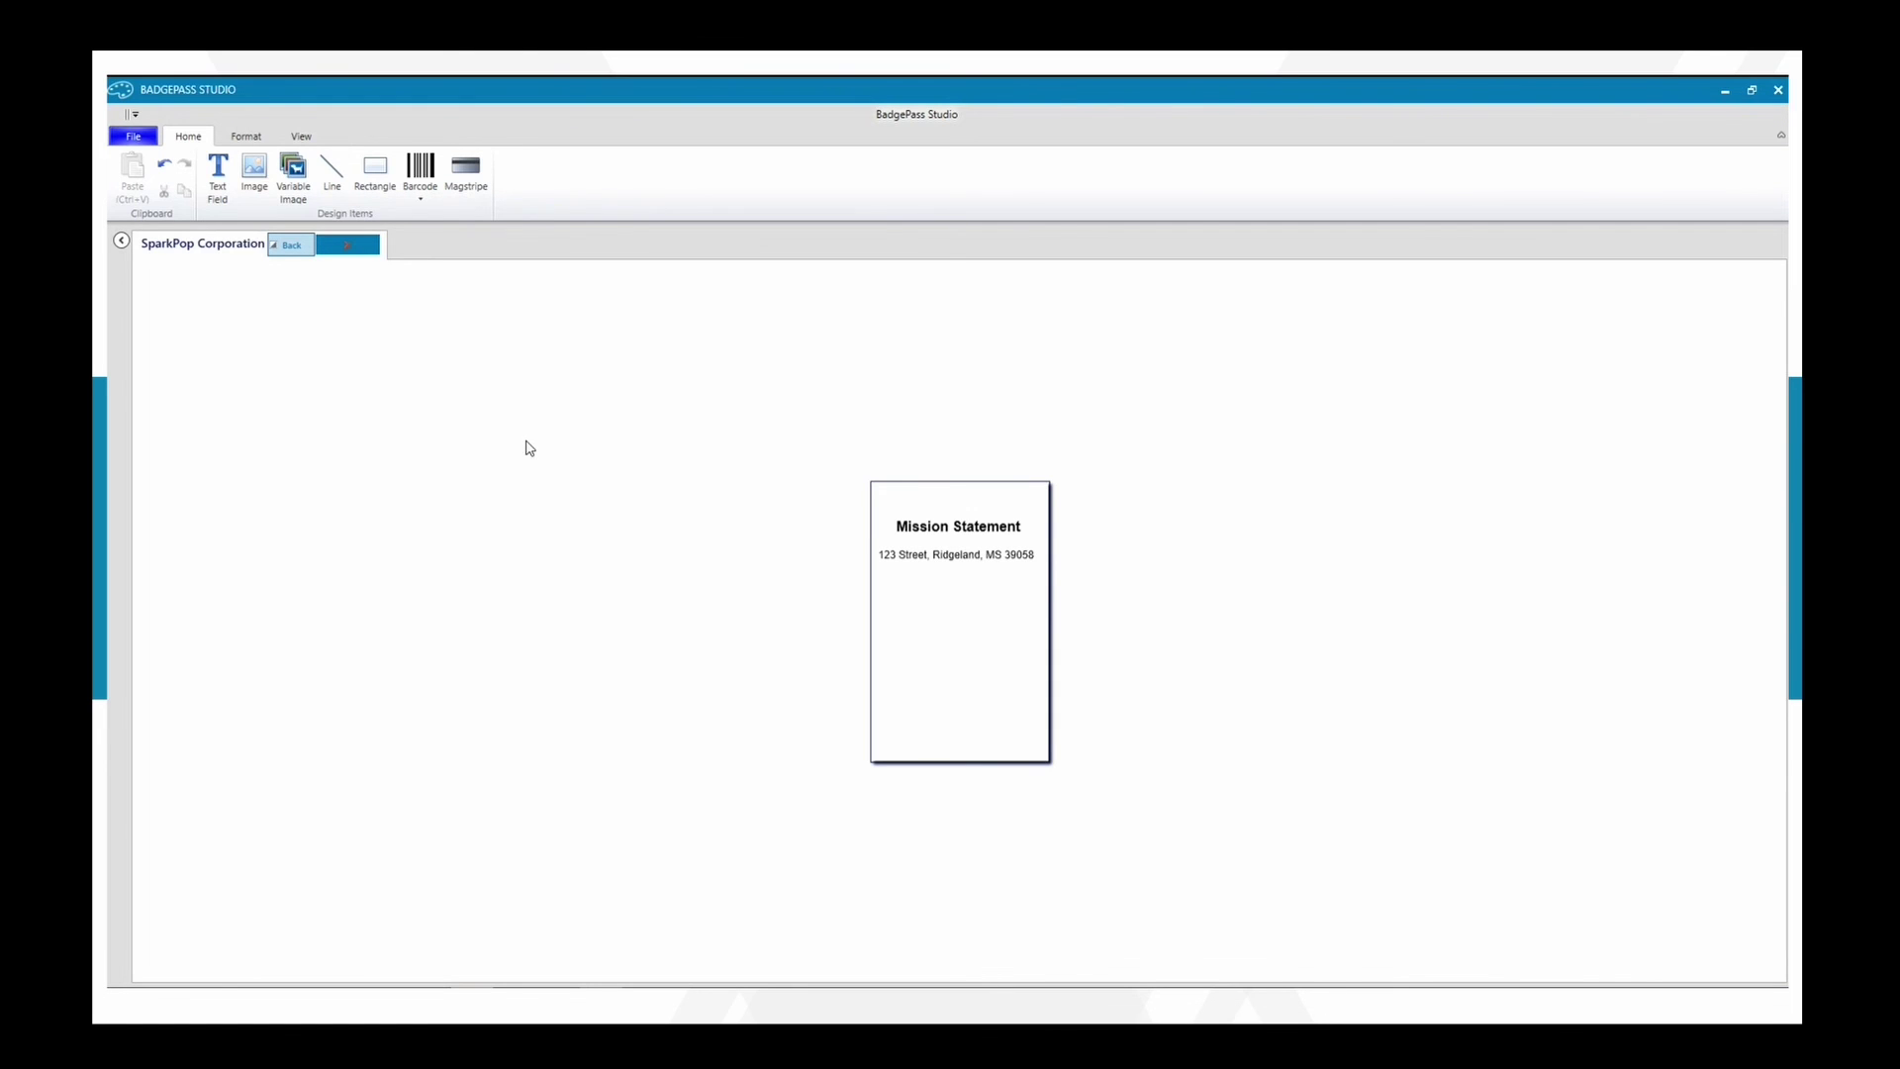
Return to the front of the badge and save the SparkPop Corporation design
{"action": "left_click", "coordinate": [292, 245]}
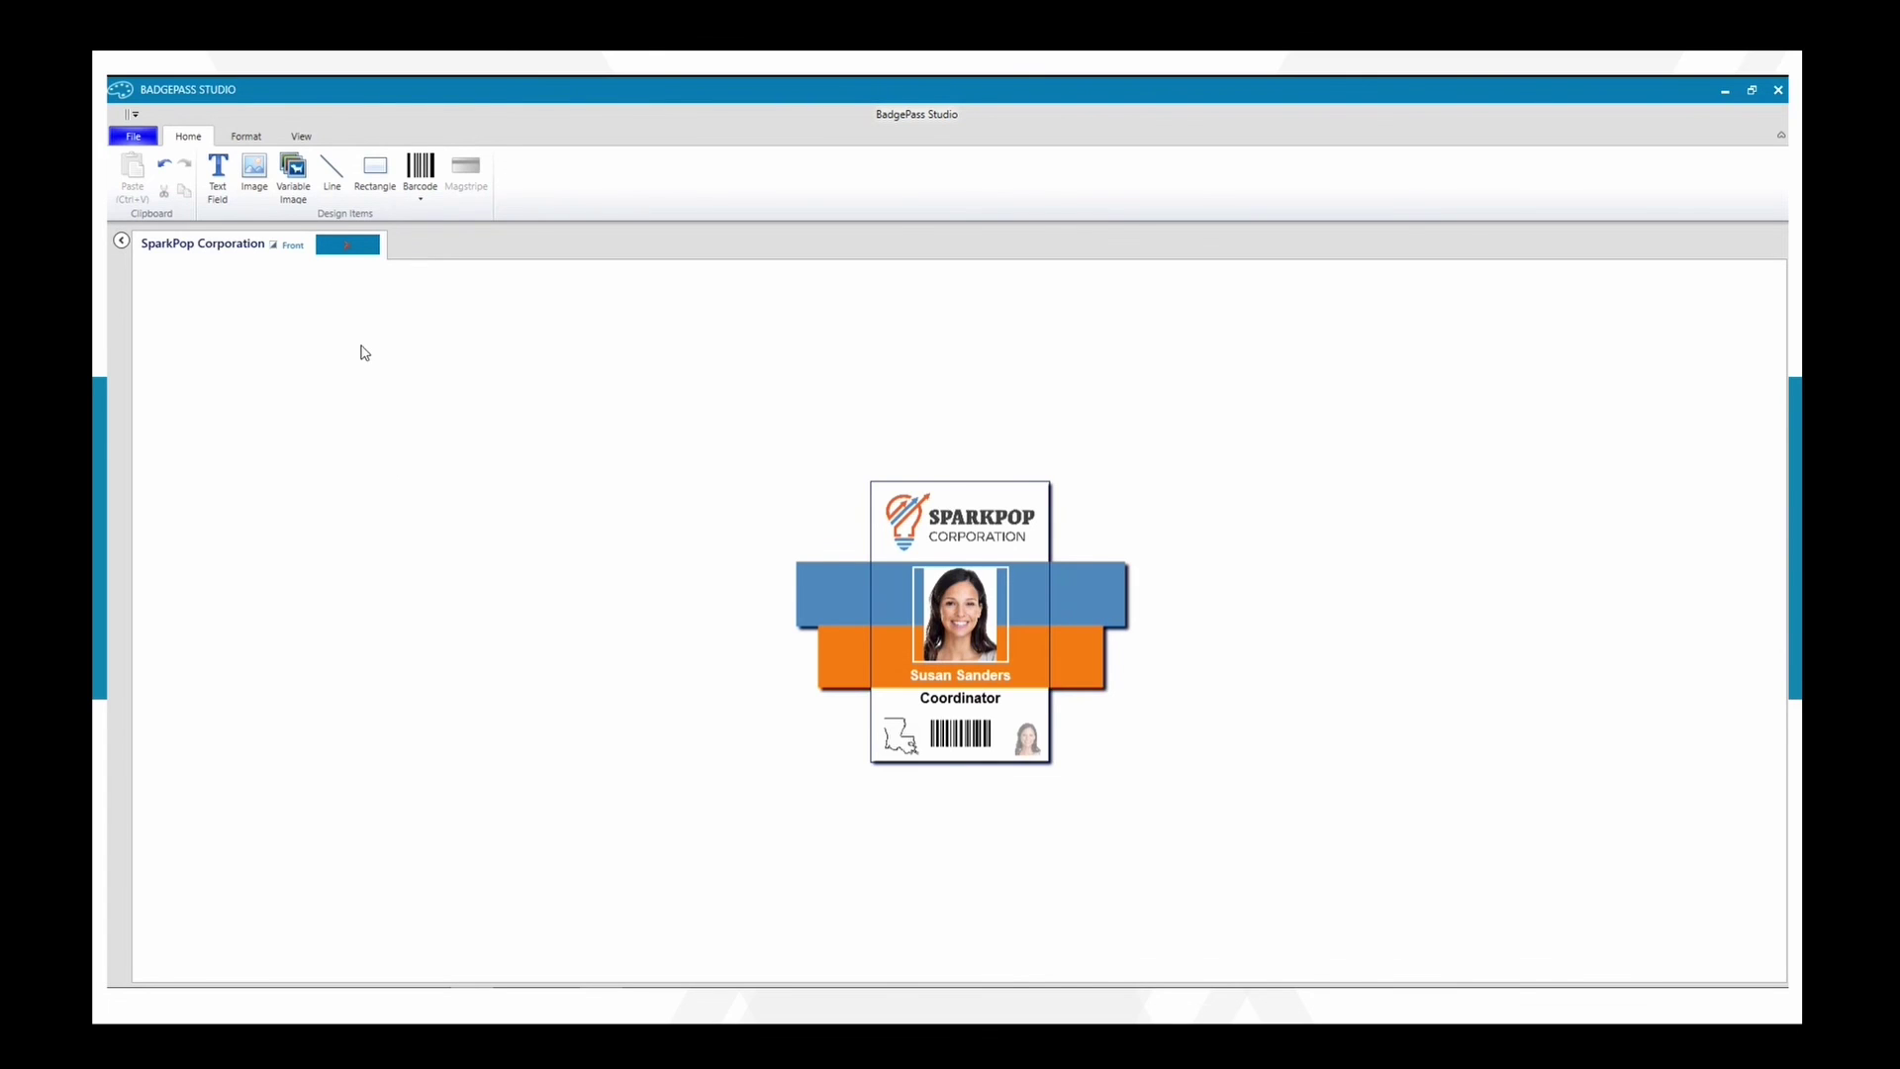
{"action": "left_click", "coordinate": [136, 140]}
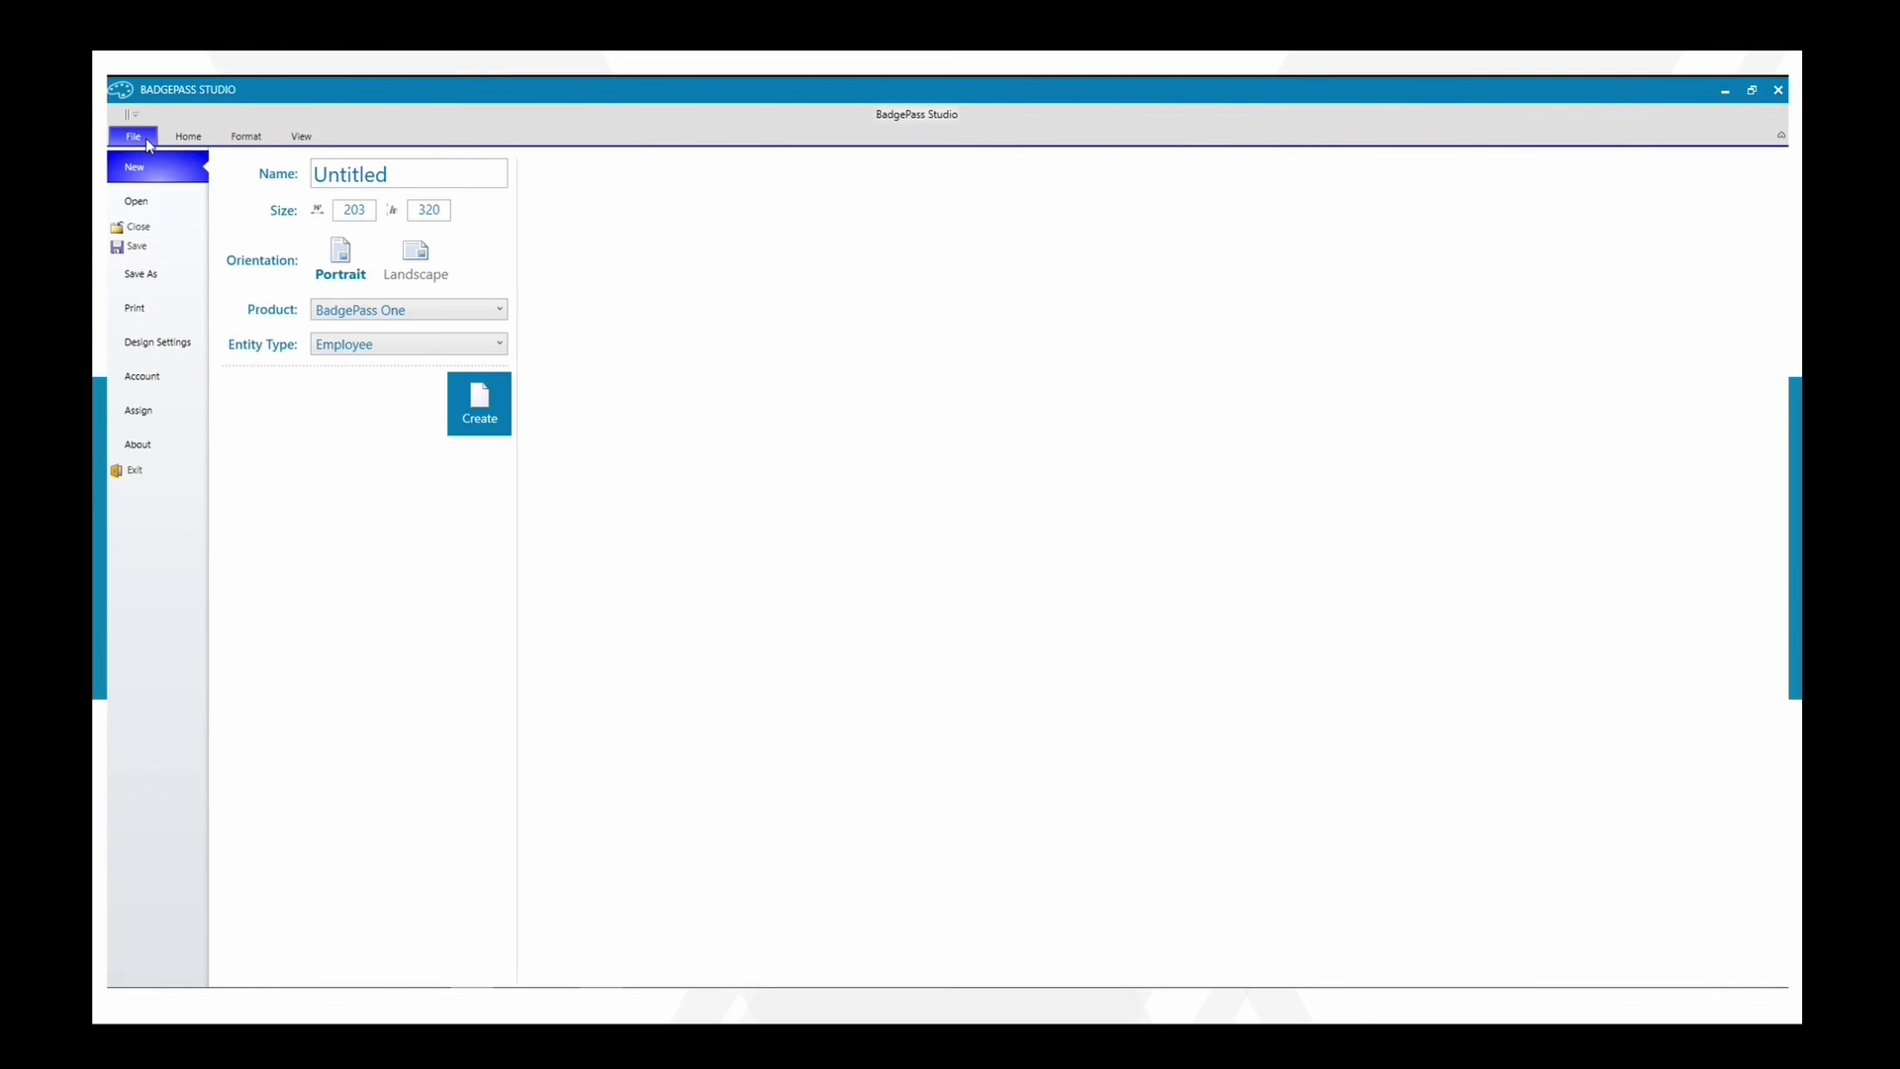
{"action": "left_click", "coordinate": [135, 246]}
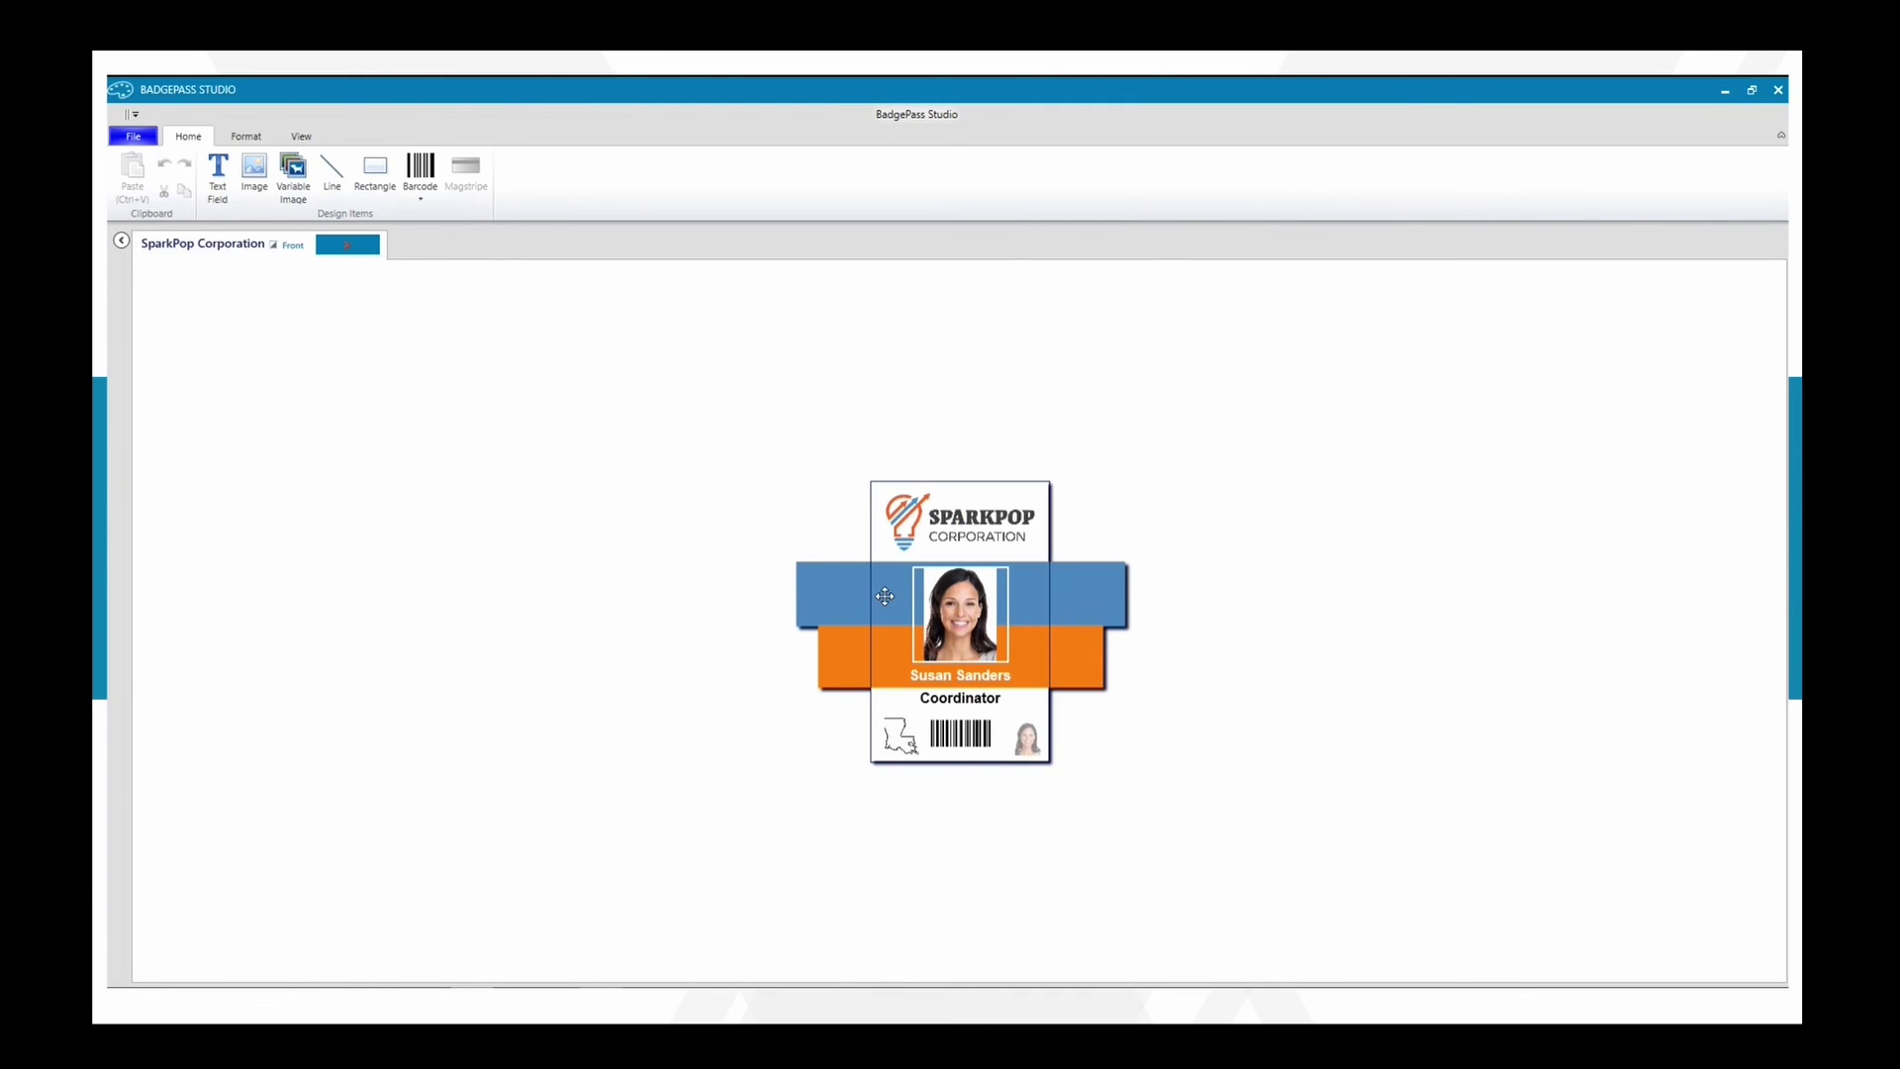
Check the print preview of both badge sides, then return to the design canvas with nothing selected
{"action": "left_click", "coordinate": [130, 135]}
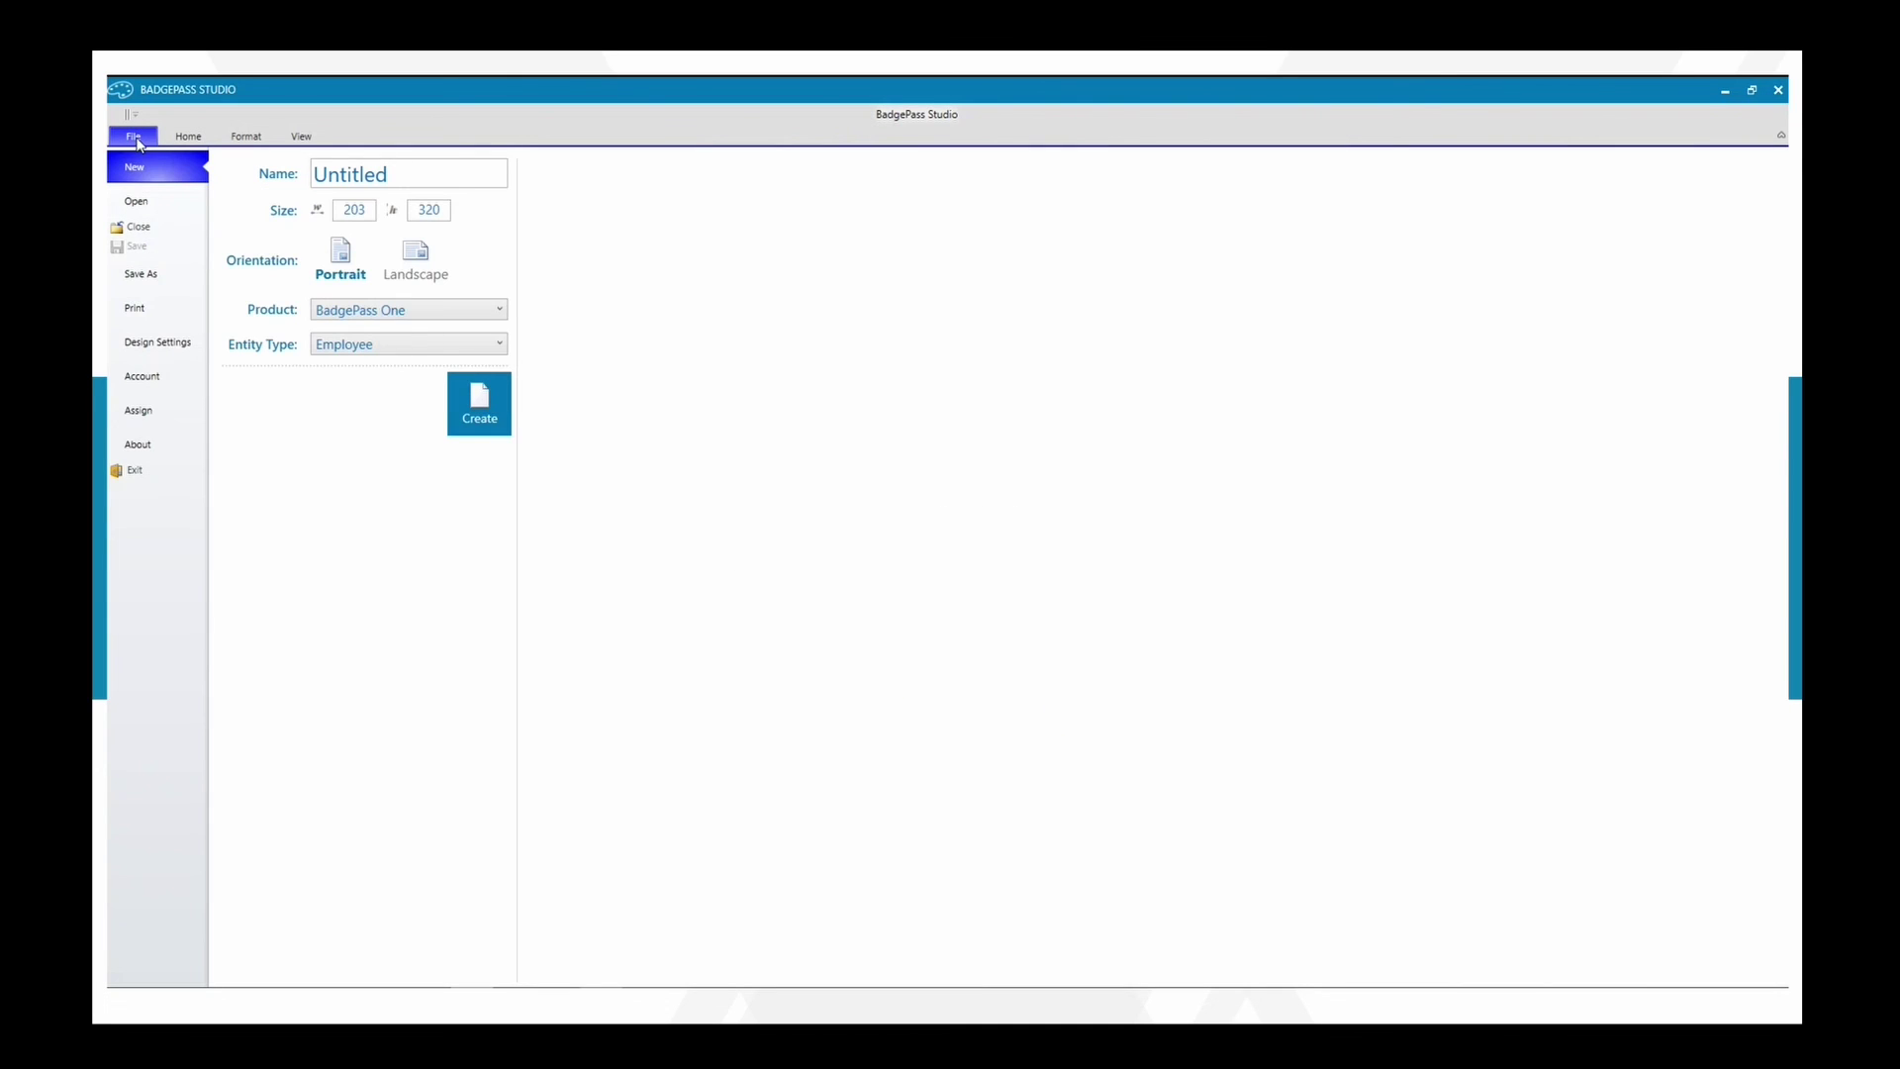
{"action": "left_click", "coordinate": [150, 315]}
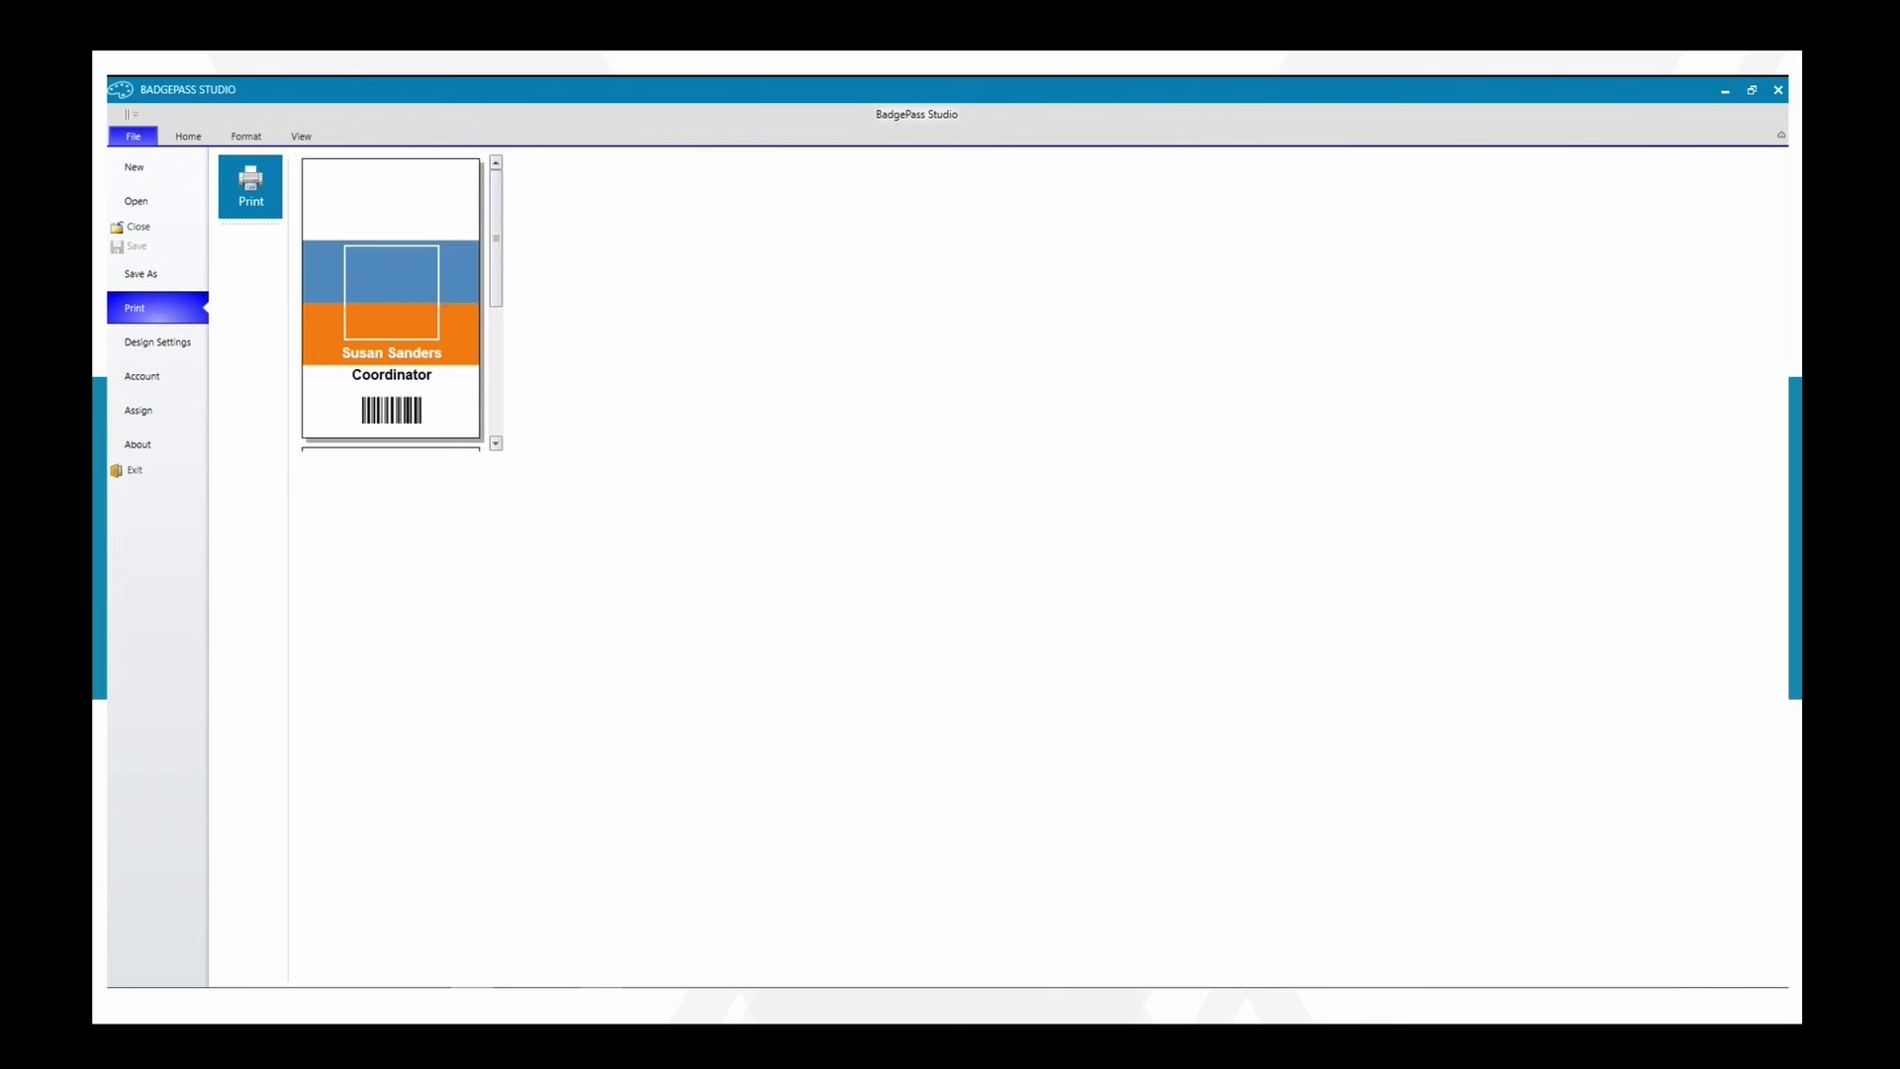
{"action": "scroll", "coordinate": [444, 305], "scroll_direction": "down", "scroll_amount": 5}
{"action": "scroll", "coordinate": [444, 305], "scroll_direction": "up", "scroll_amount": 5}
{"action": "left_click", "coordinate": [185, 139]}
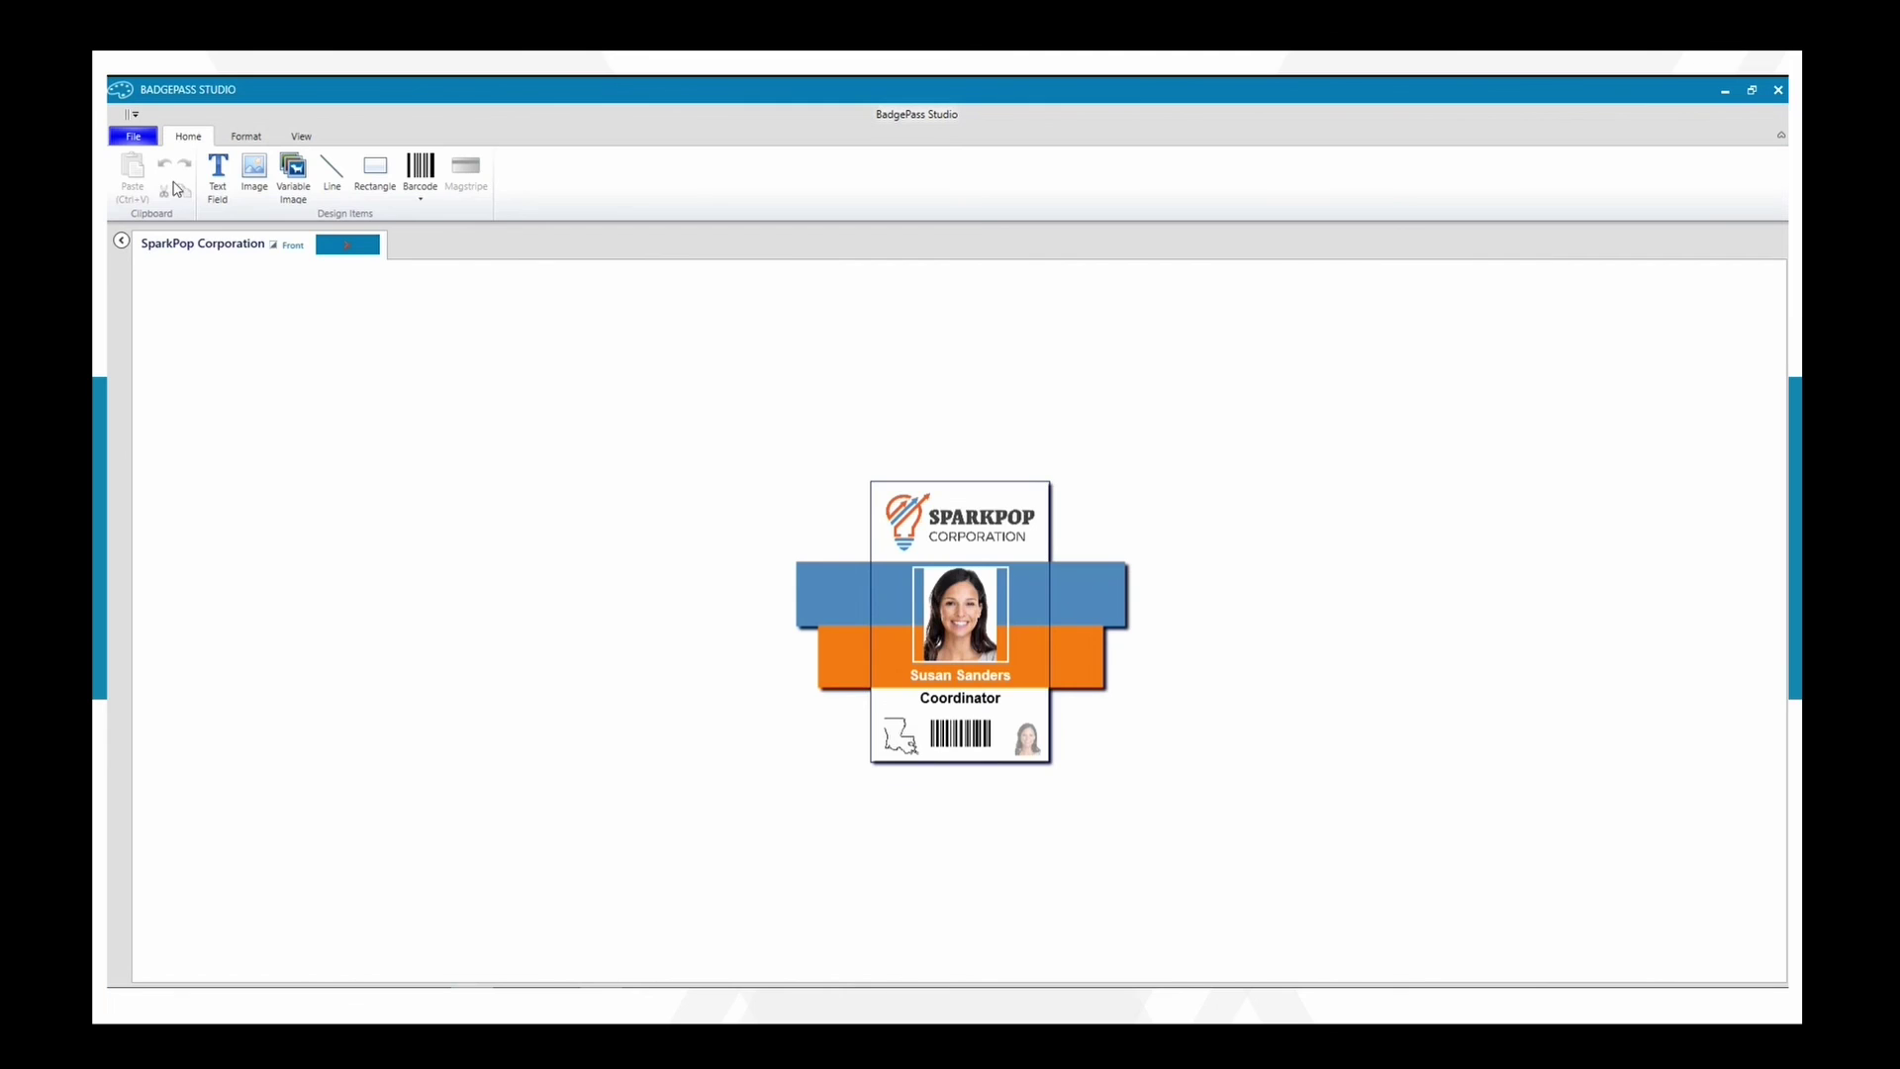
{"action": "left_click", "coordinate": [803, 623]}
{"action": "left_click", "coordinate": [800, 527]}
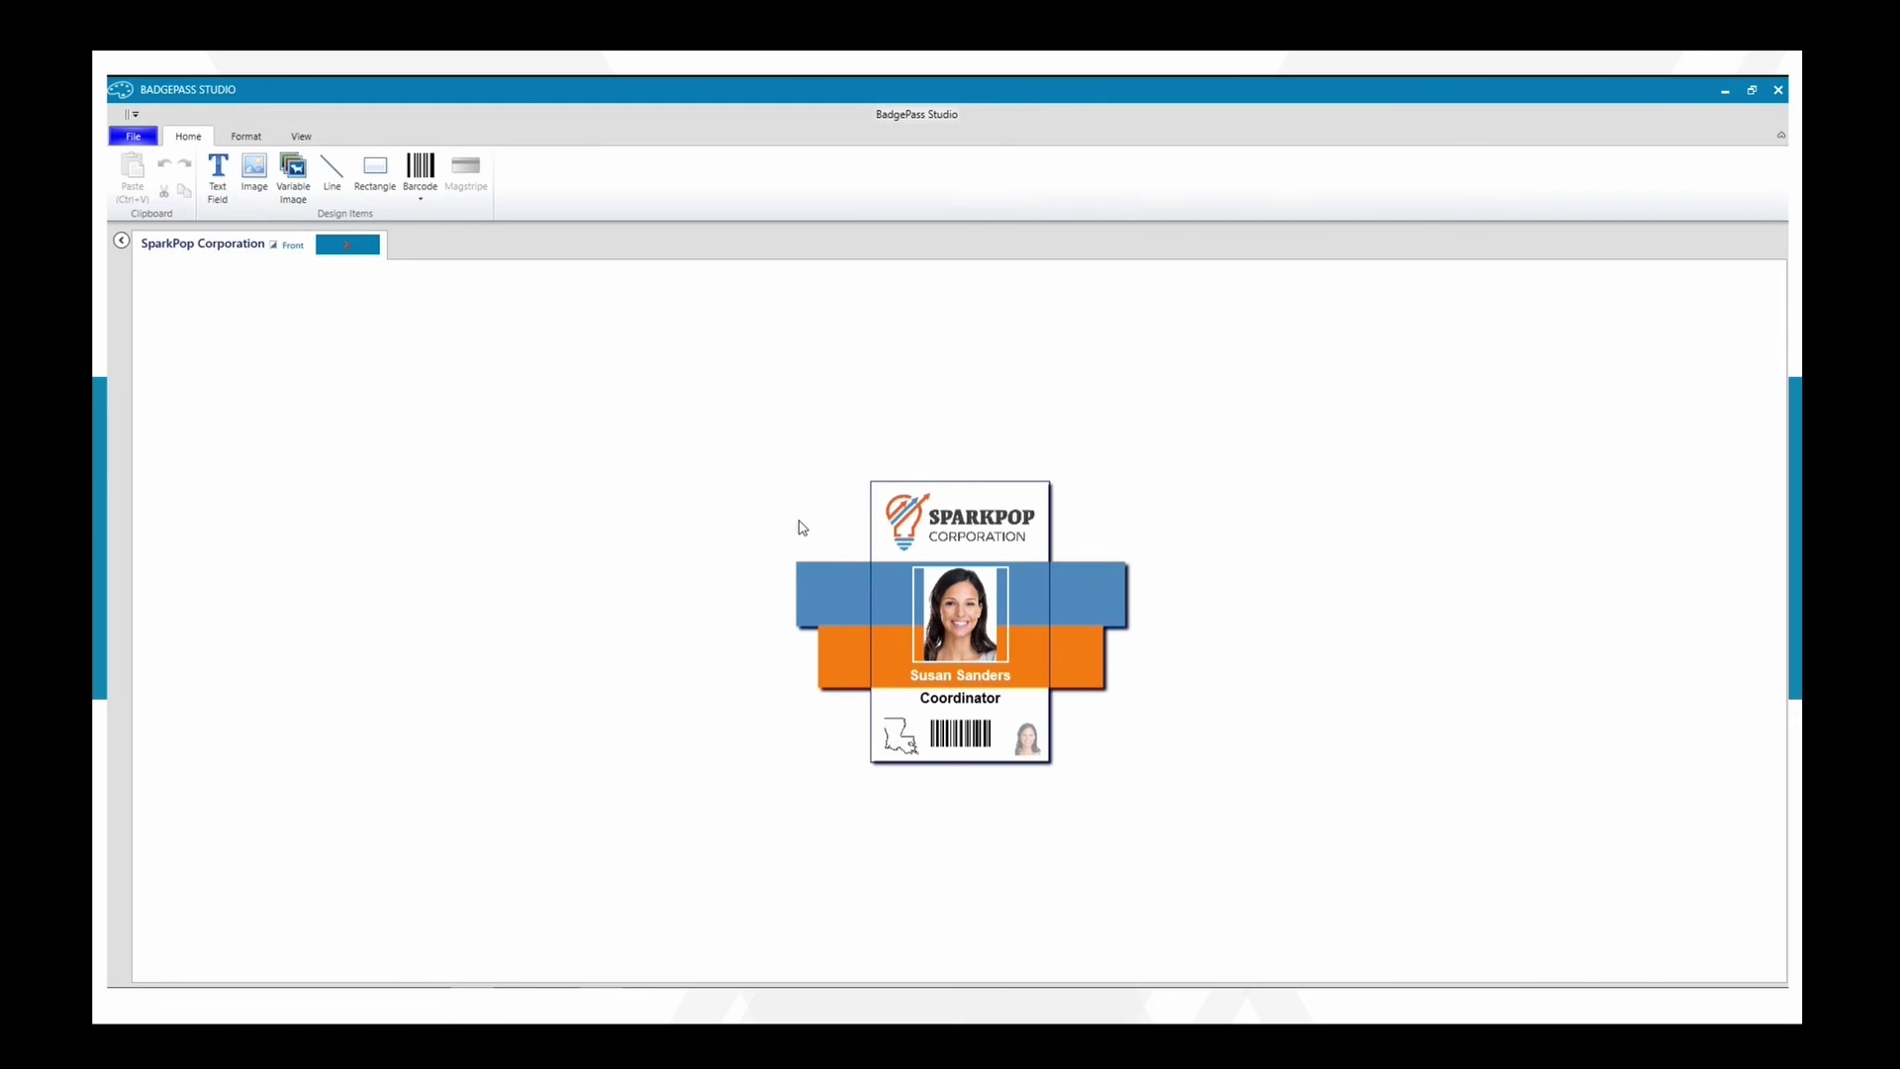